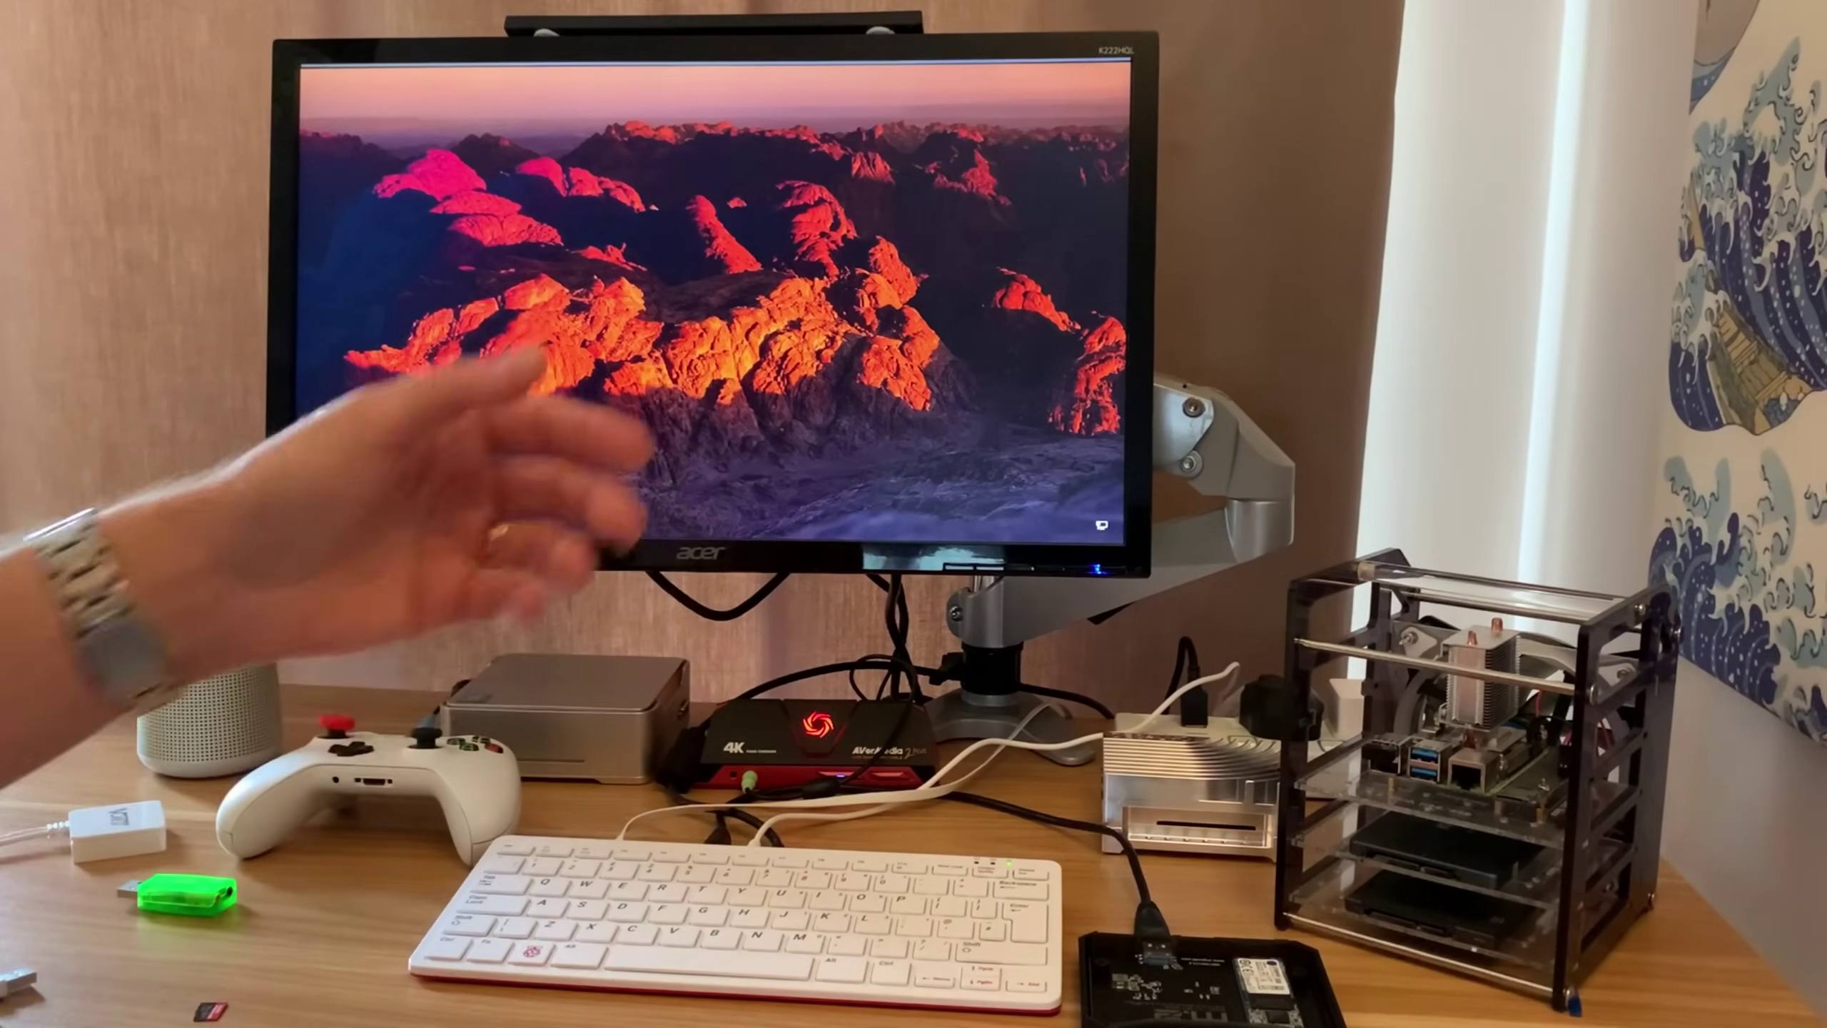
# Step: Wake the screen and sign in to Windows with the account password
pyautogui.press('Return')
pyautogui.write('********')
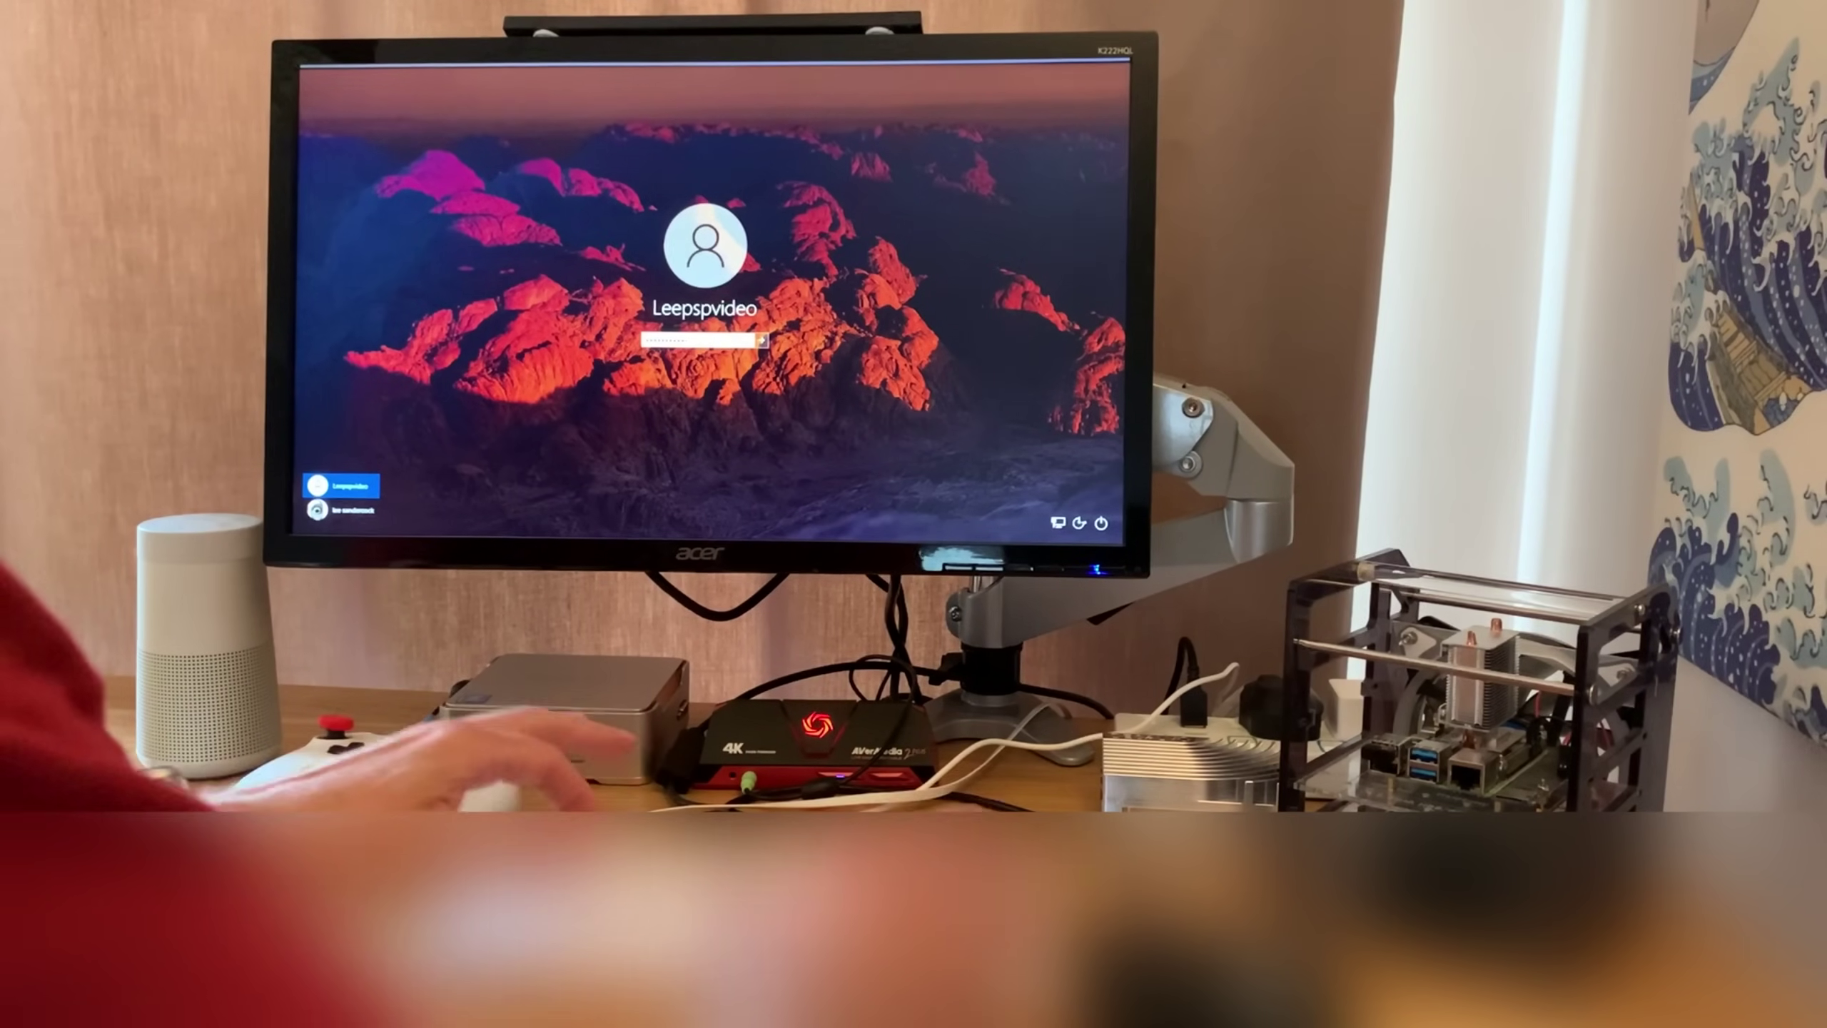
pyautogui.press('Return')
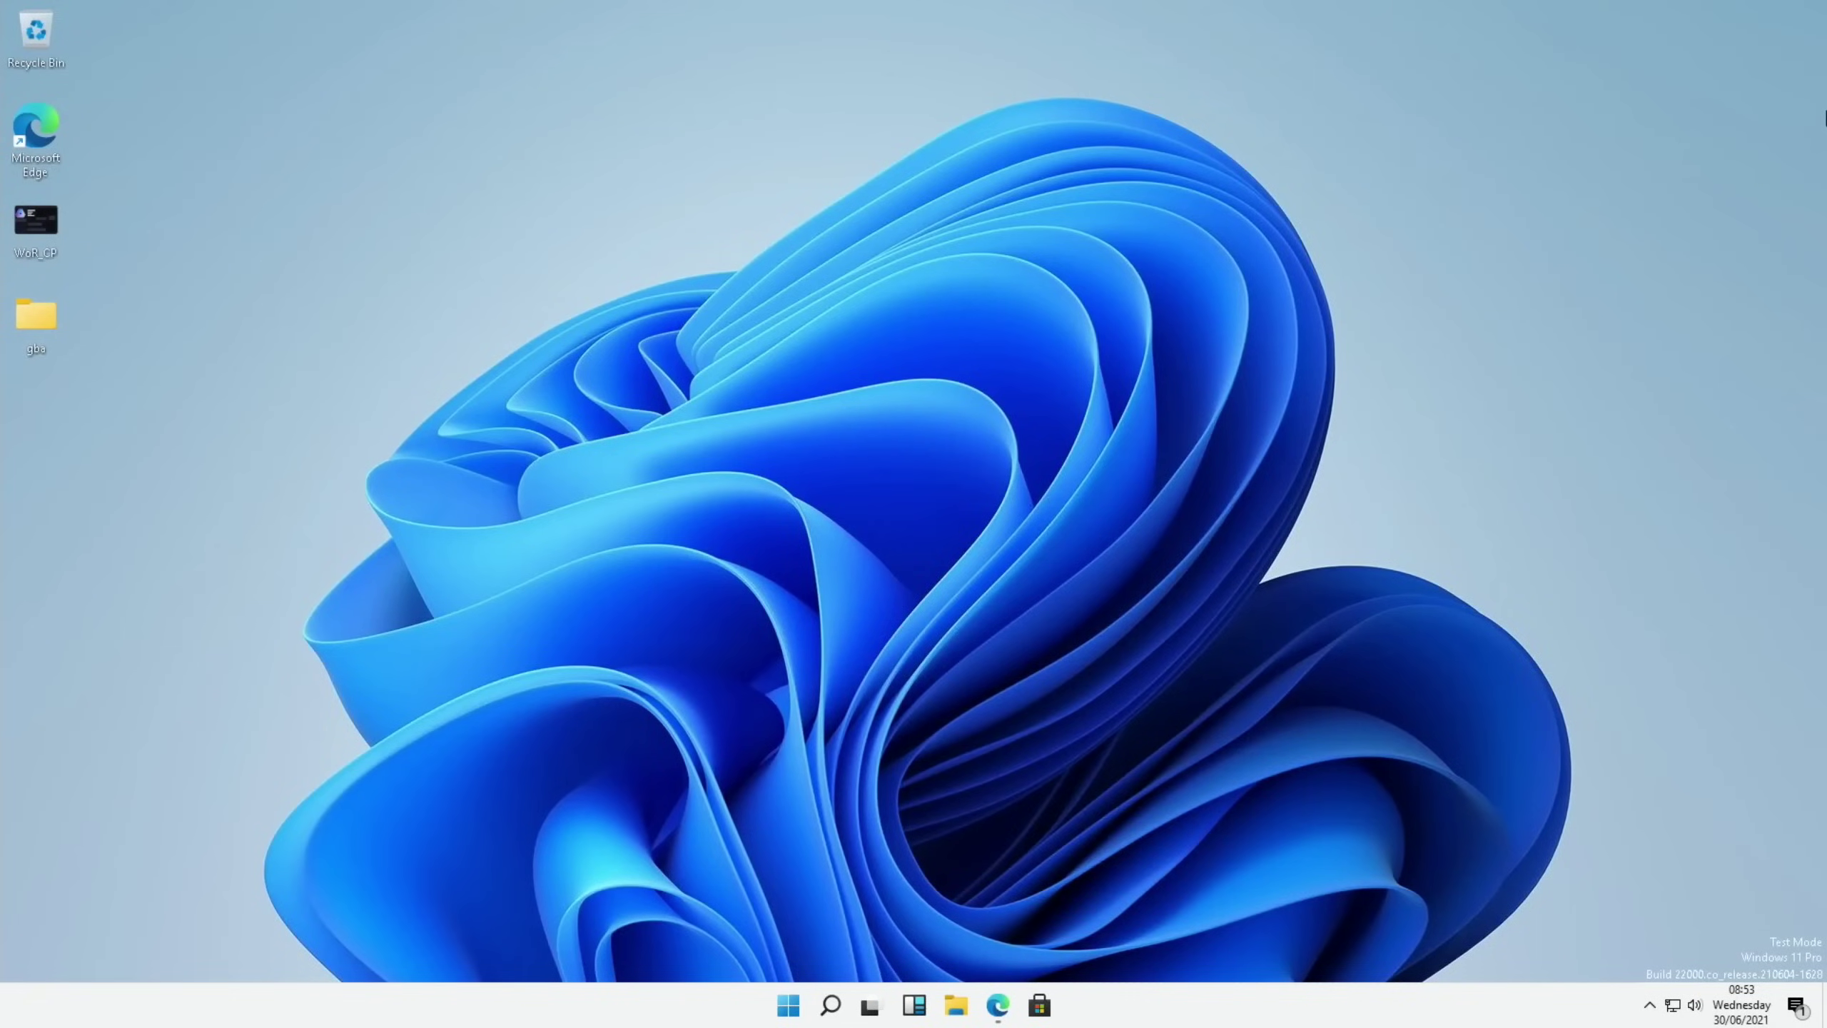
# Step: Open Task Manager and check that the BCM2711 CPU runs at 2.30 GHz
pyautogui.hotkey('ctrl', 'alt', 'Delete')
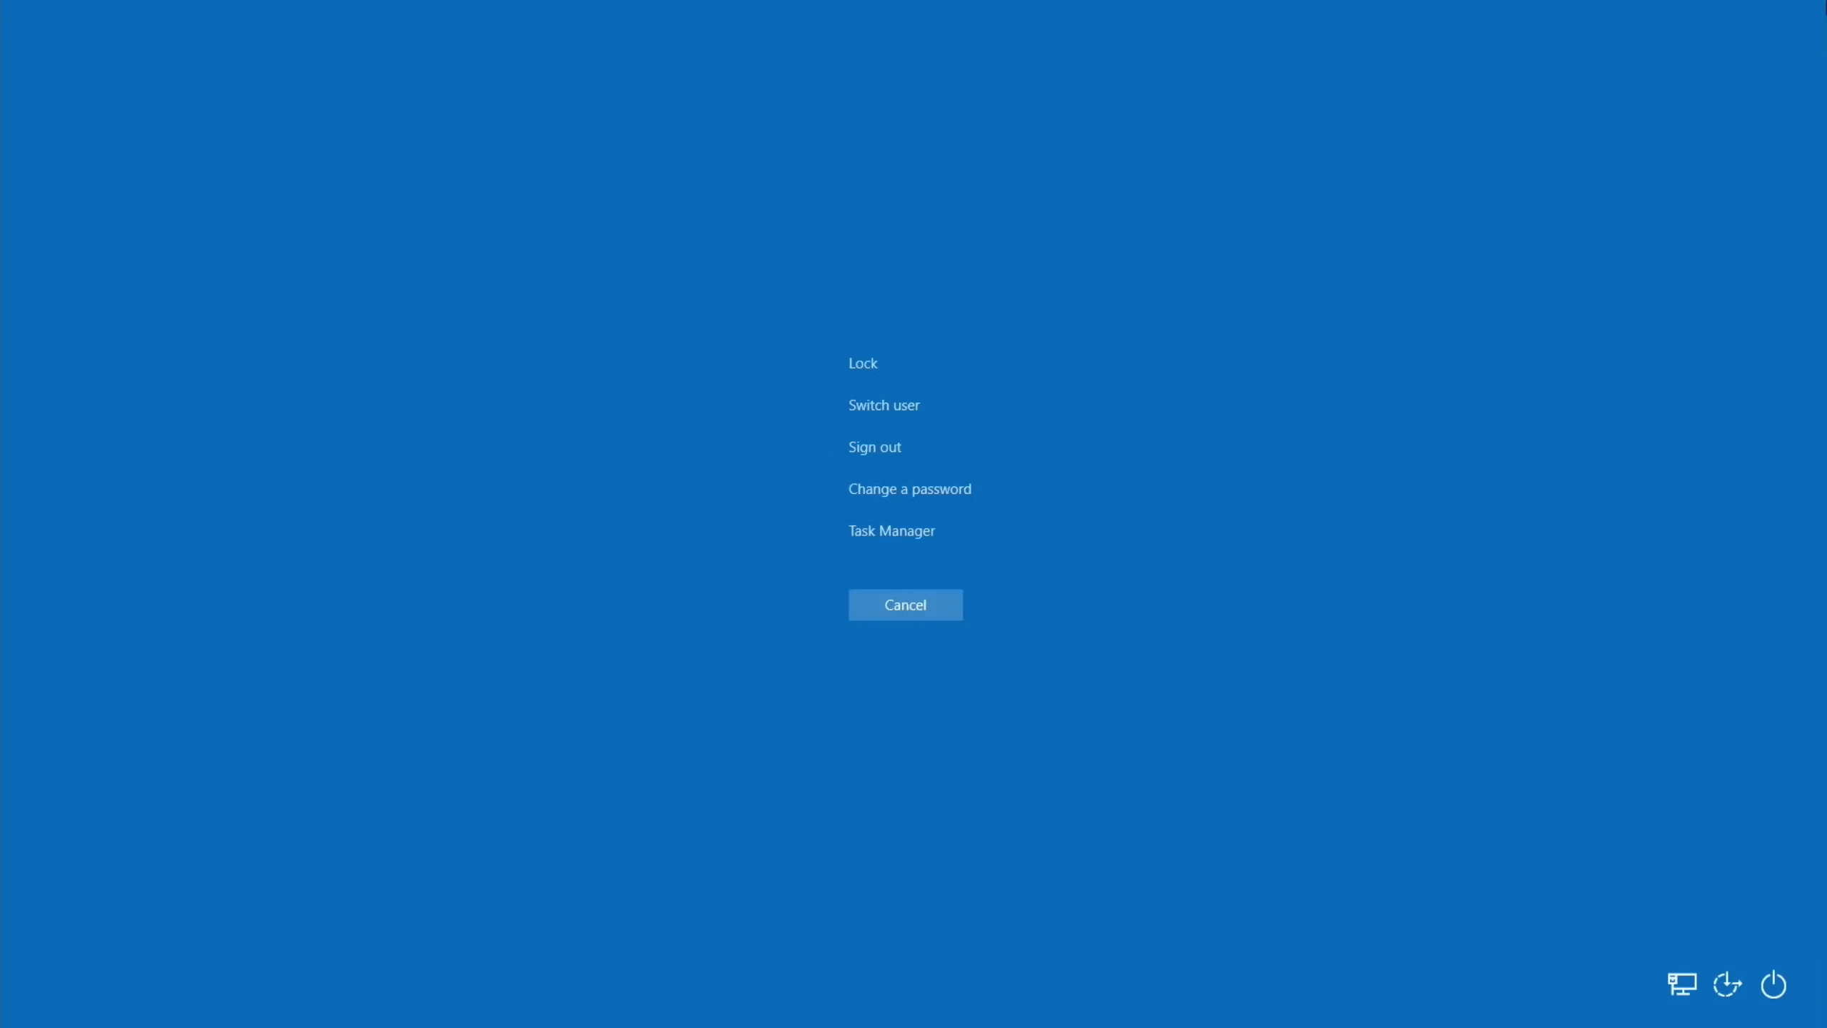
pyautogui.click(933, 515)
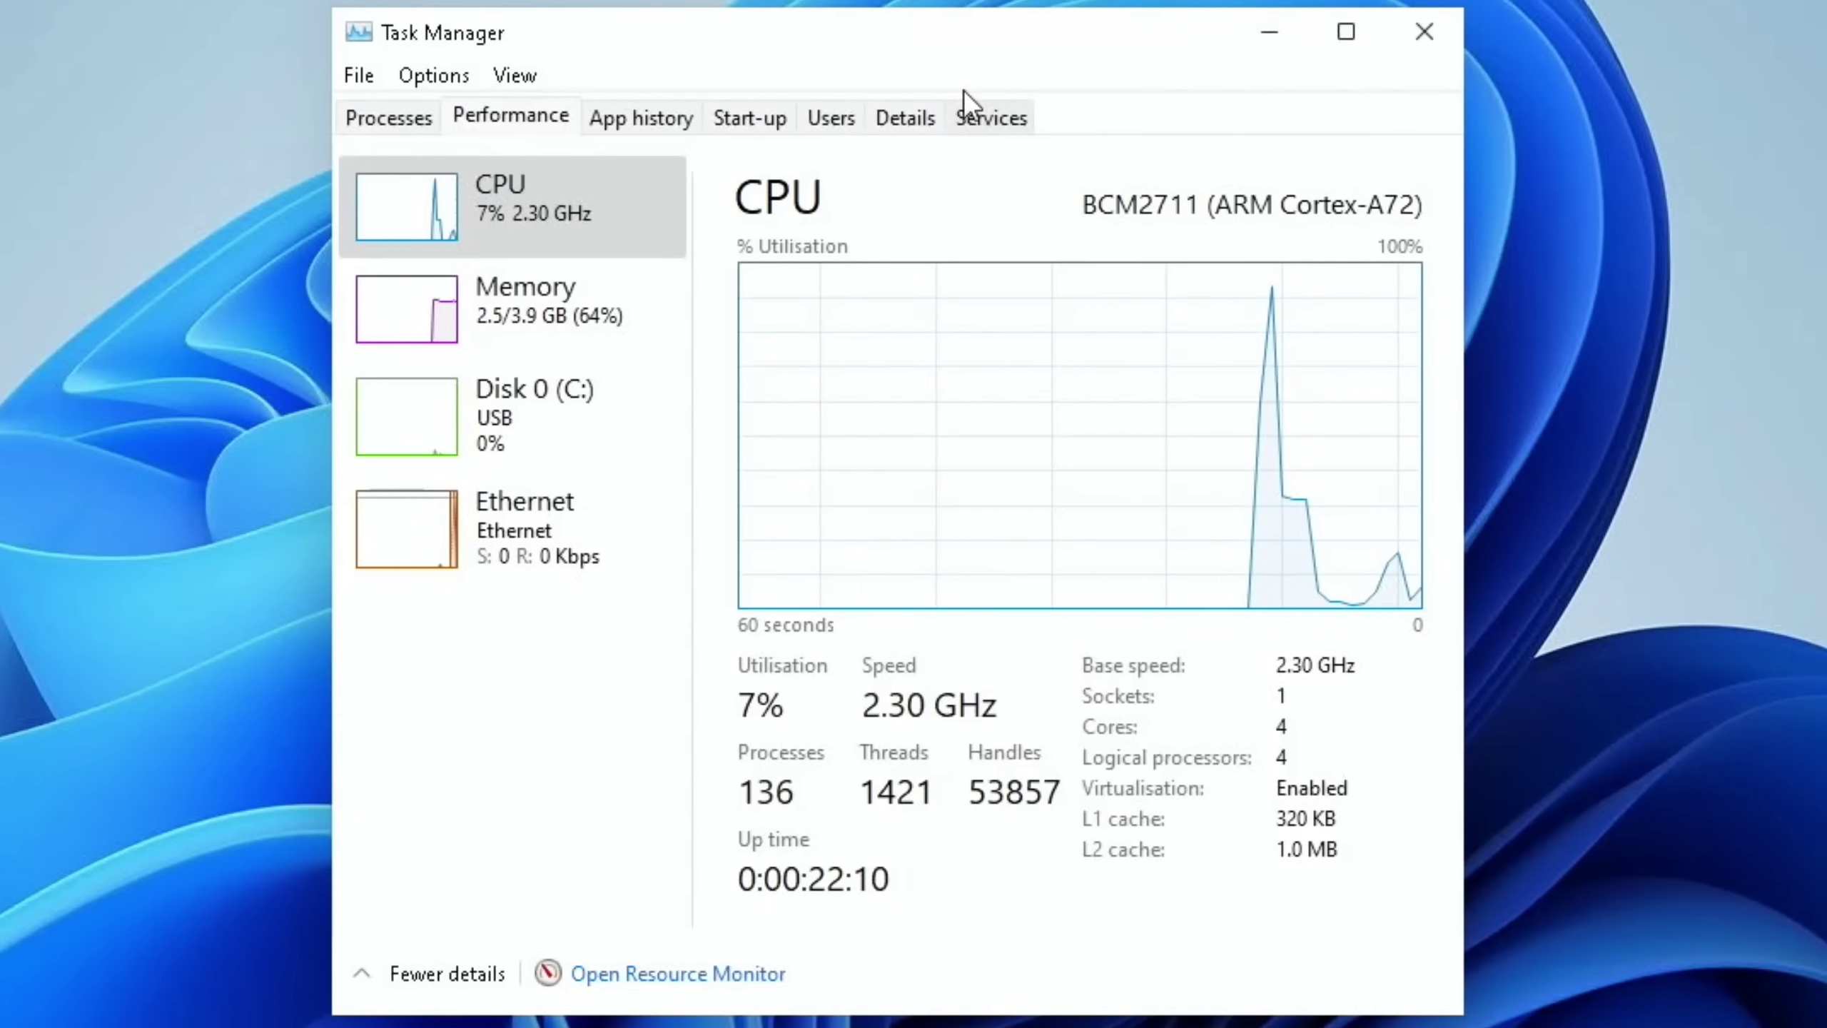
pyautogui.moveTo(956, 33); pyautogui.dragTo(955, 61)
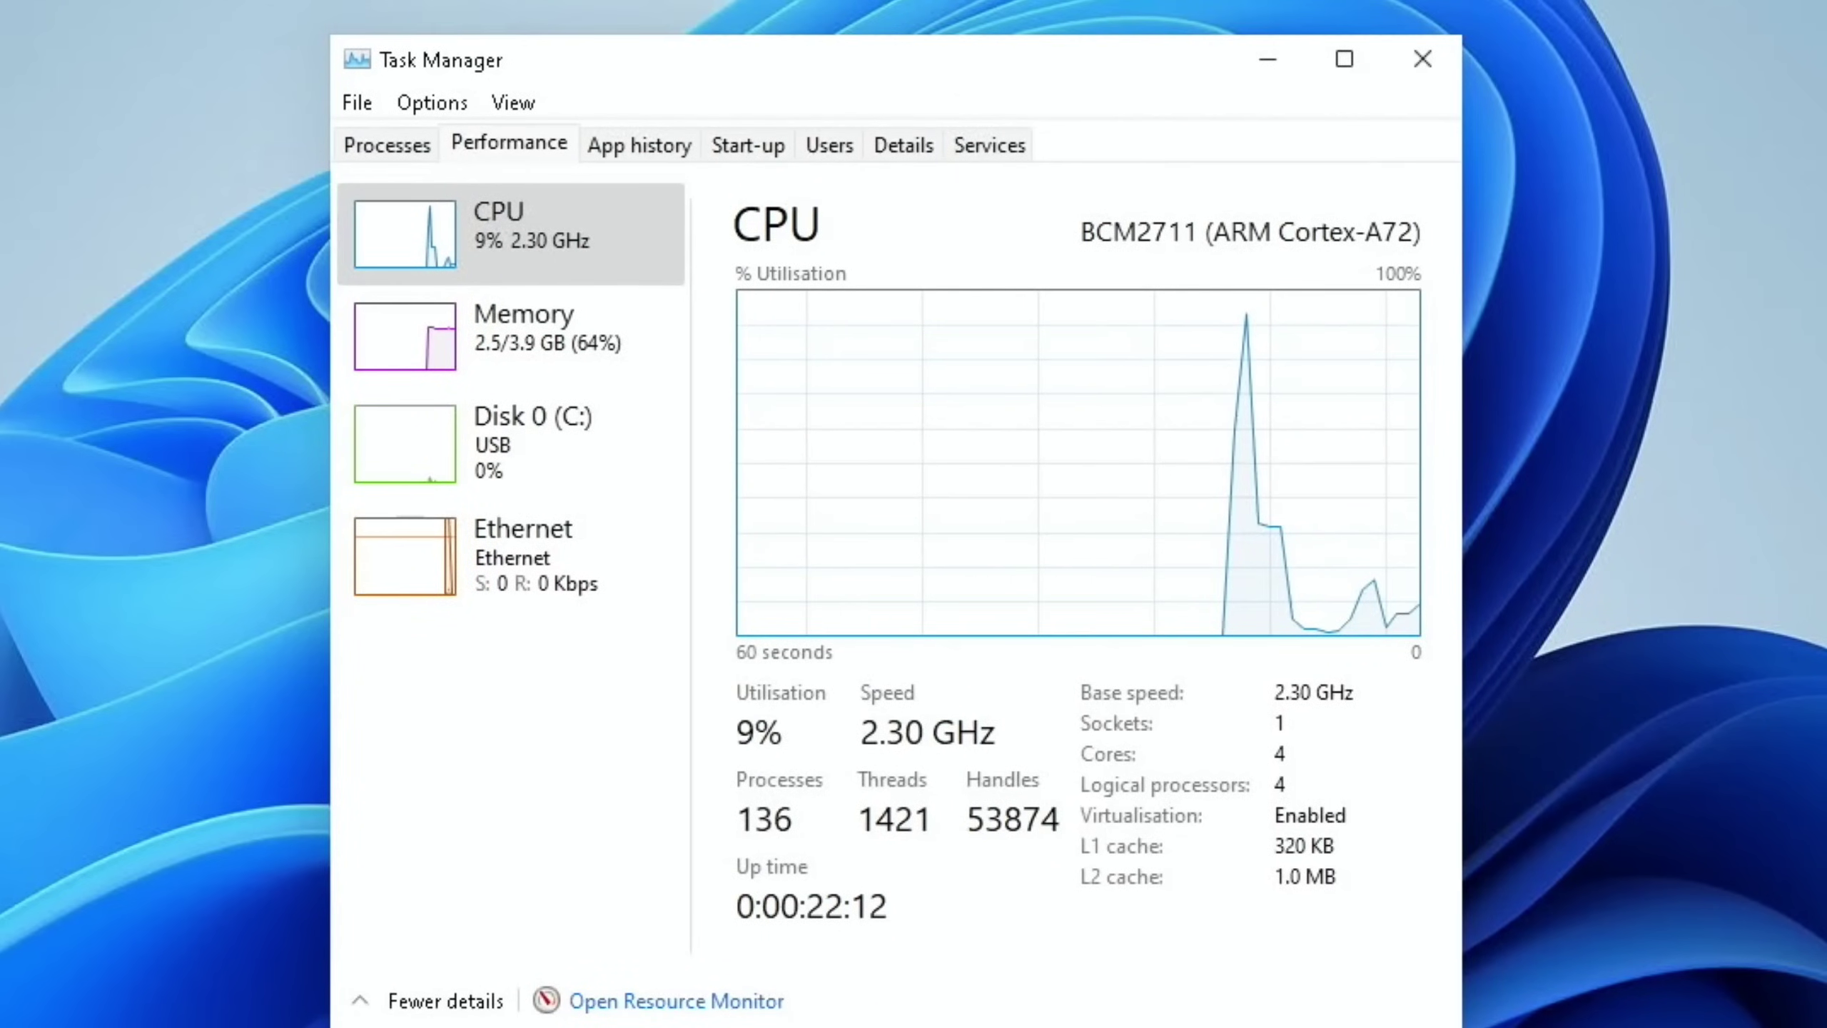
pyautogui.press('super')
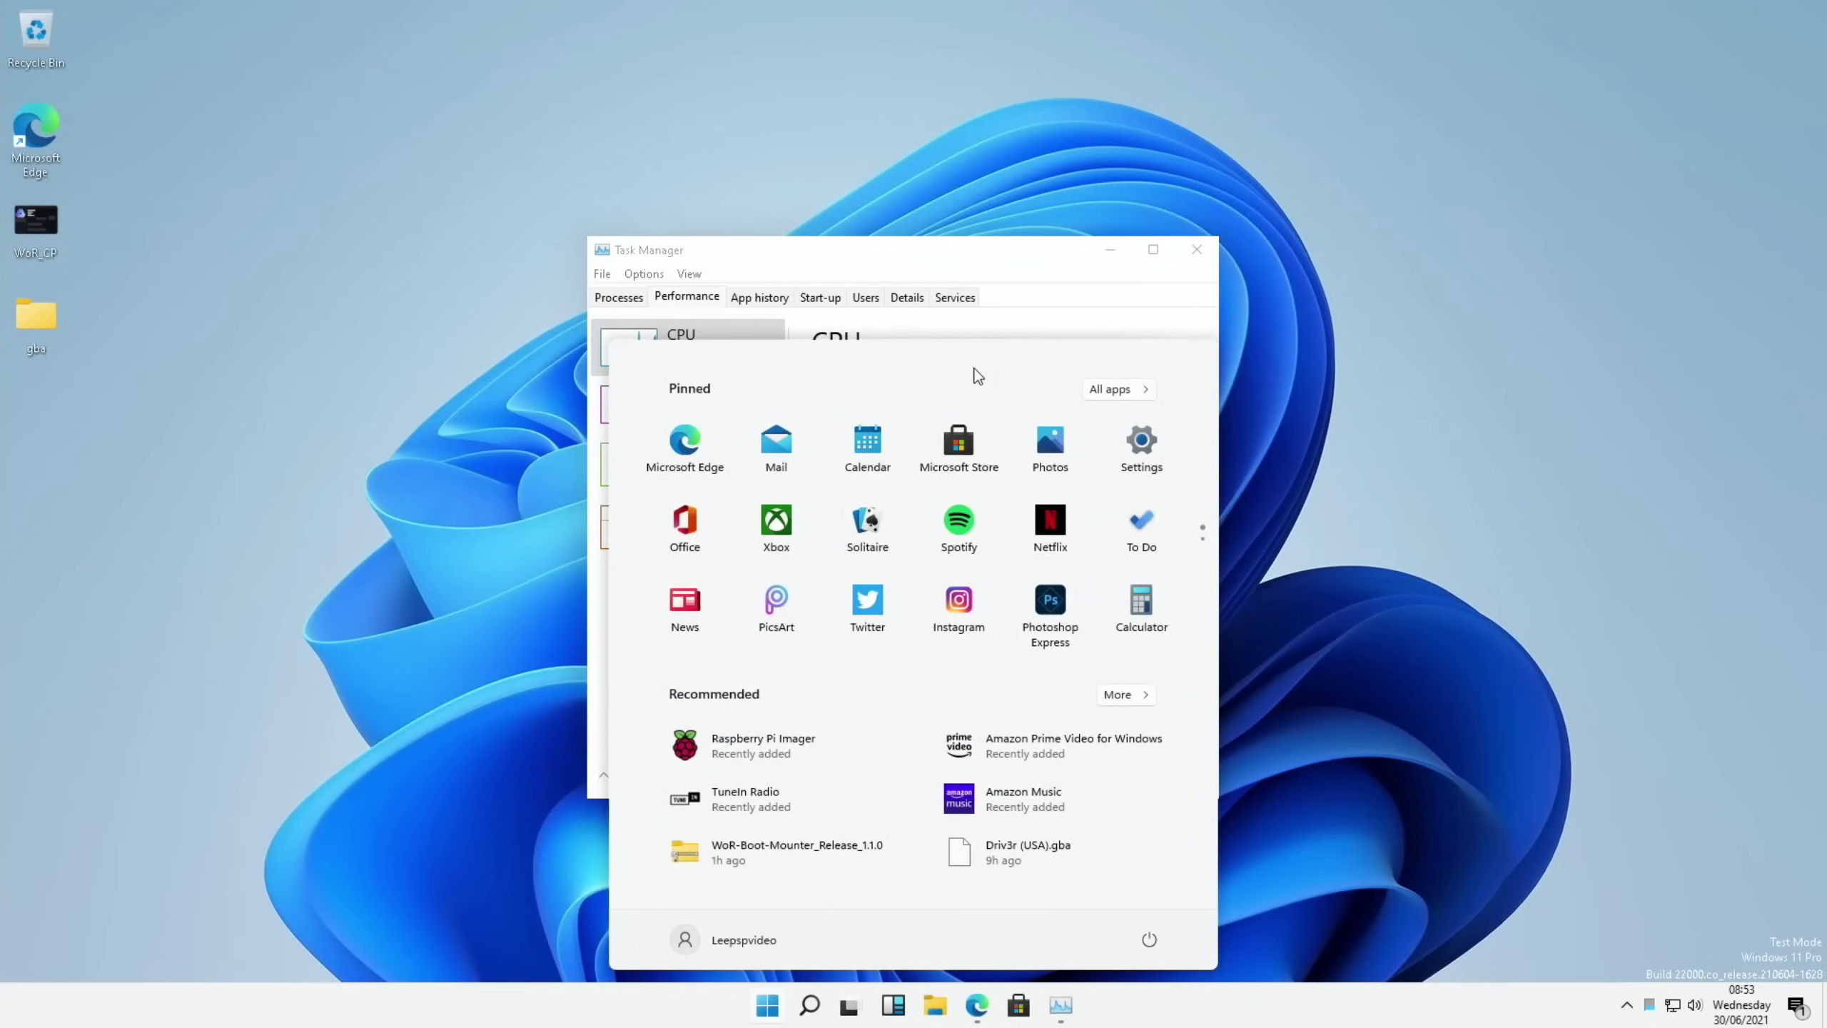
# Step: Close the Start menu and Task Manager, returning to the YouTube page in Edge
pyautogui.click(1134, 301)
pyautogui.click(1196, 249)
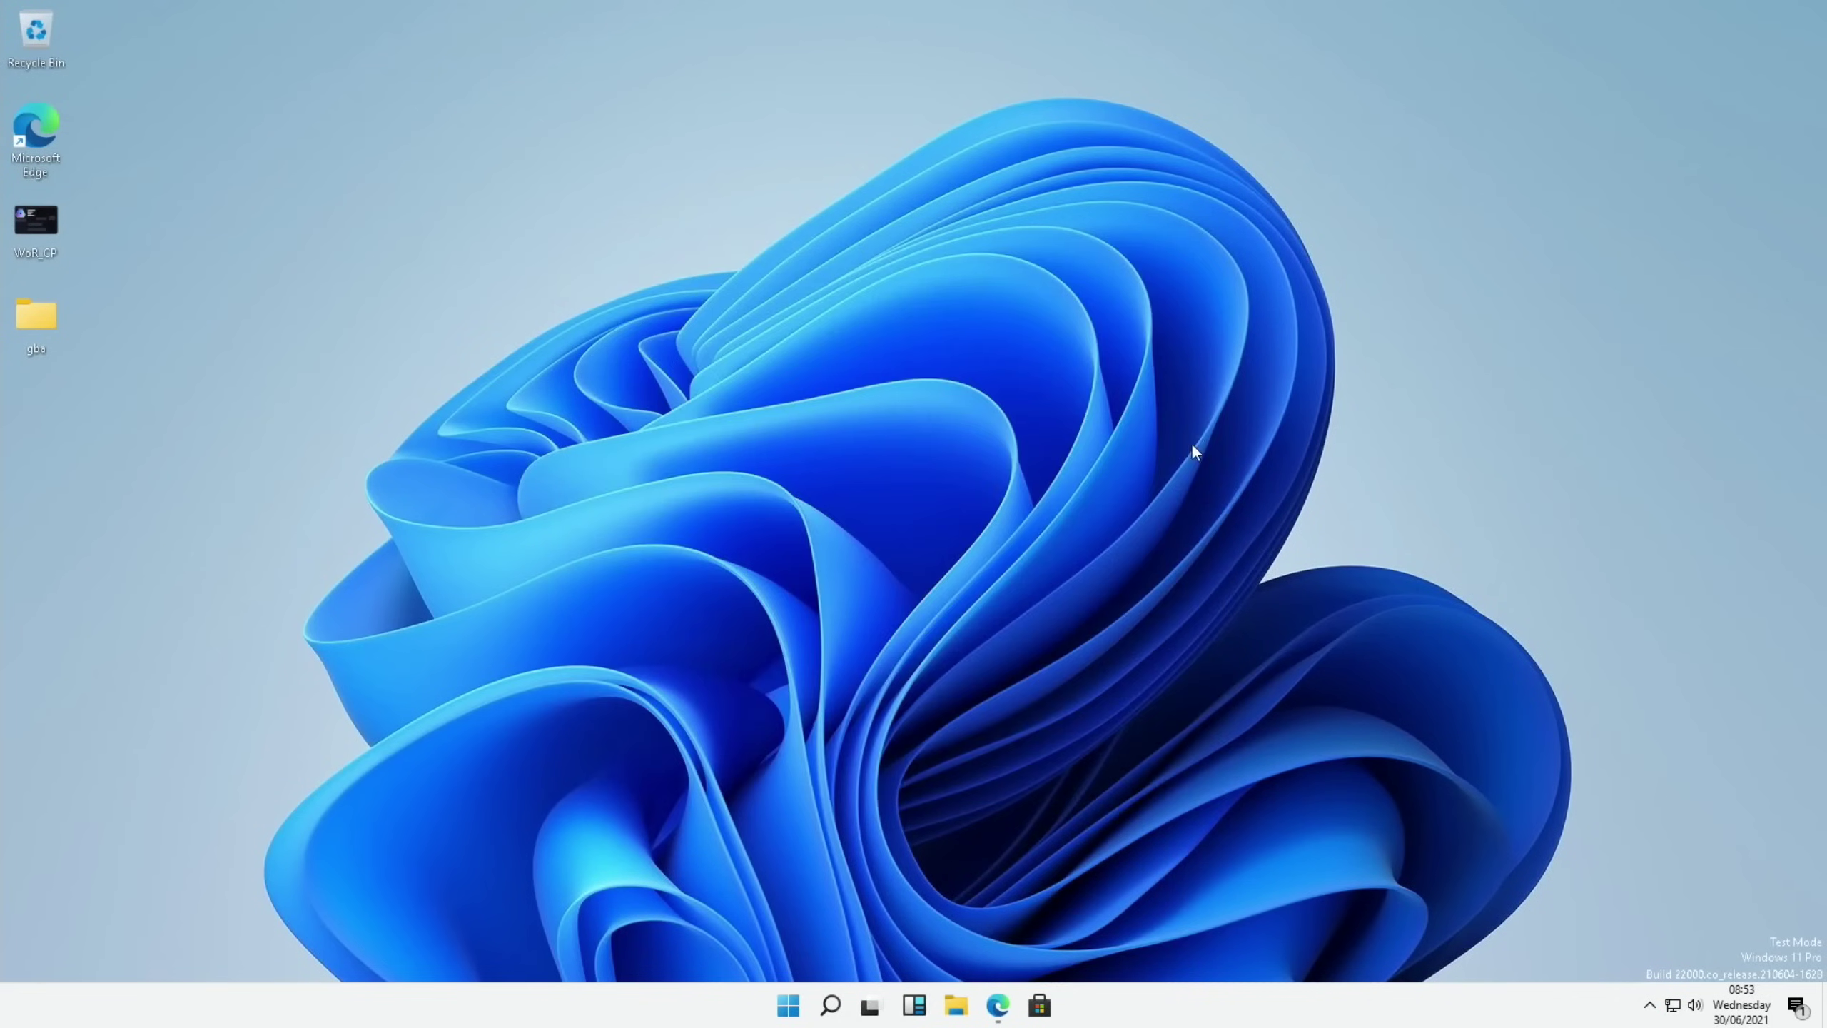
pyautogui.click(998, 1006)
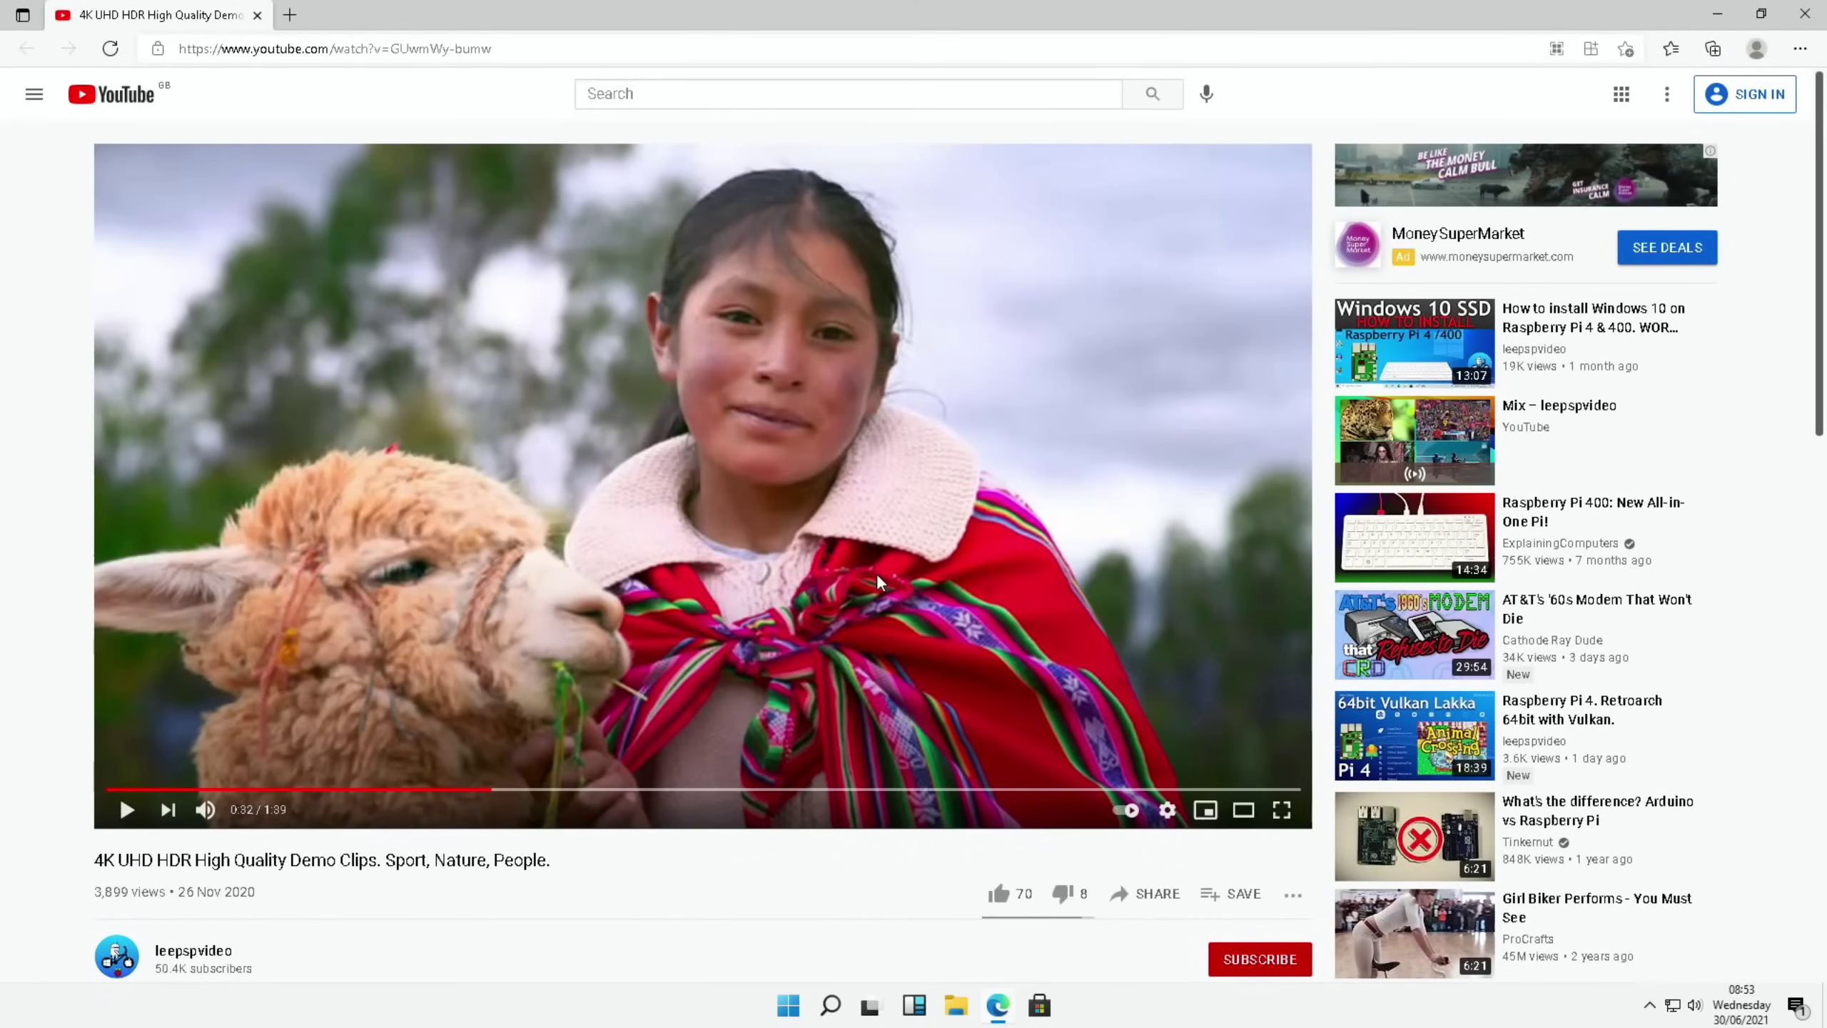
# Step: Play the 4K UHD HDR demo clips video with the Stats for nerds overlay shown
pyautogui.click(877, 573)
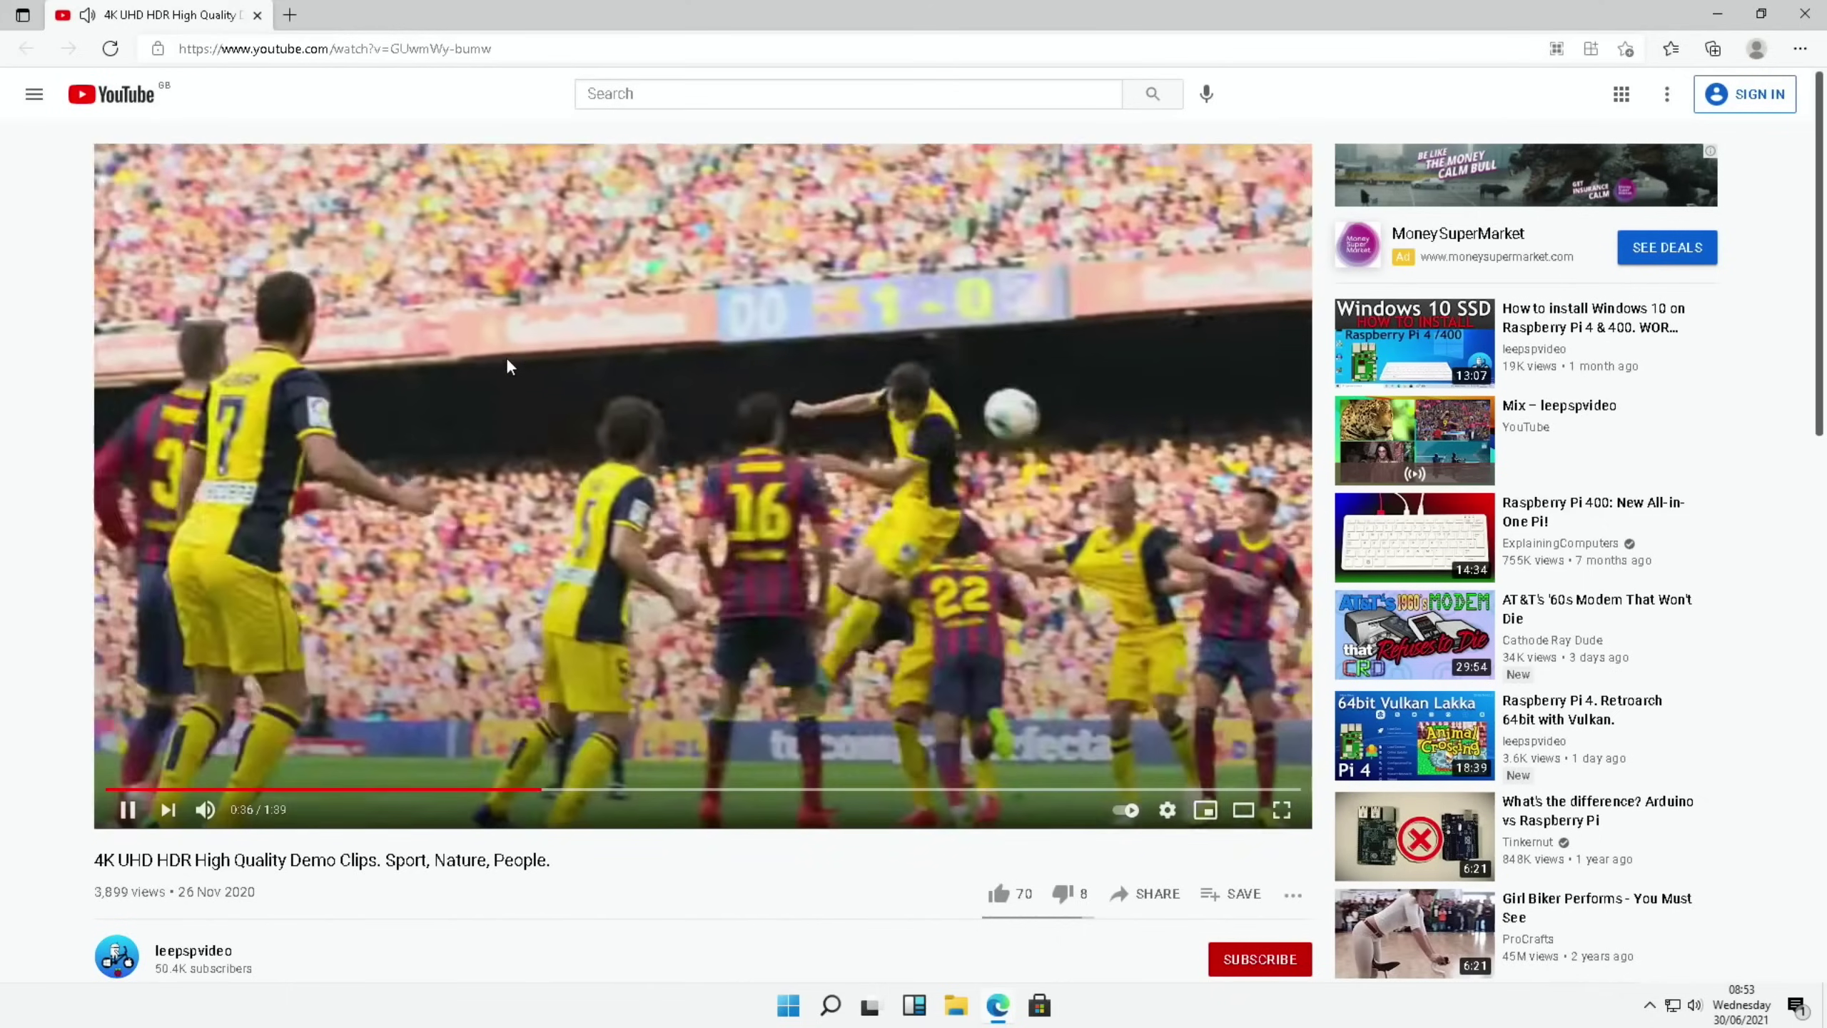
pyautogui.rightClick(506, 360)
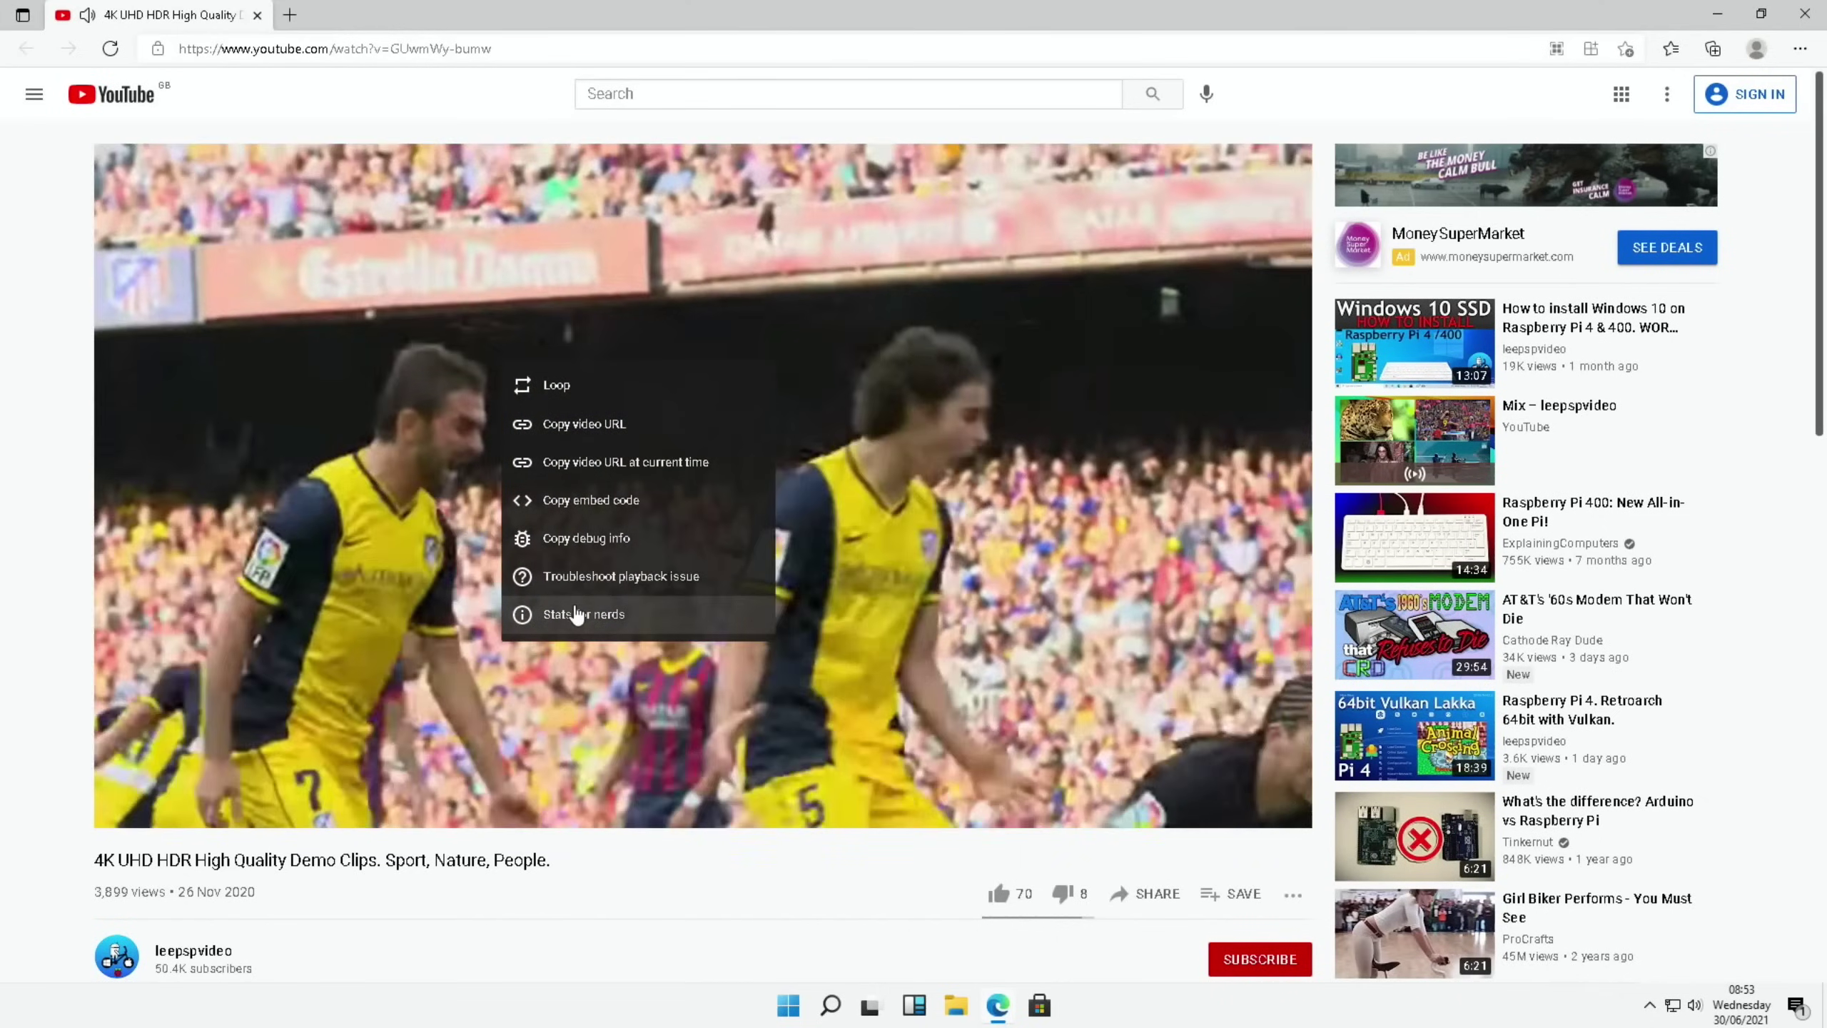
pyautogui.click(575, 614)
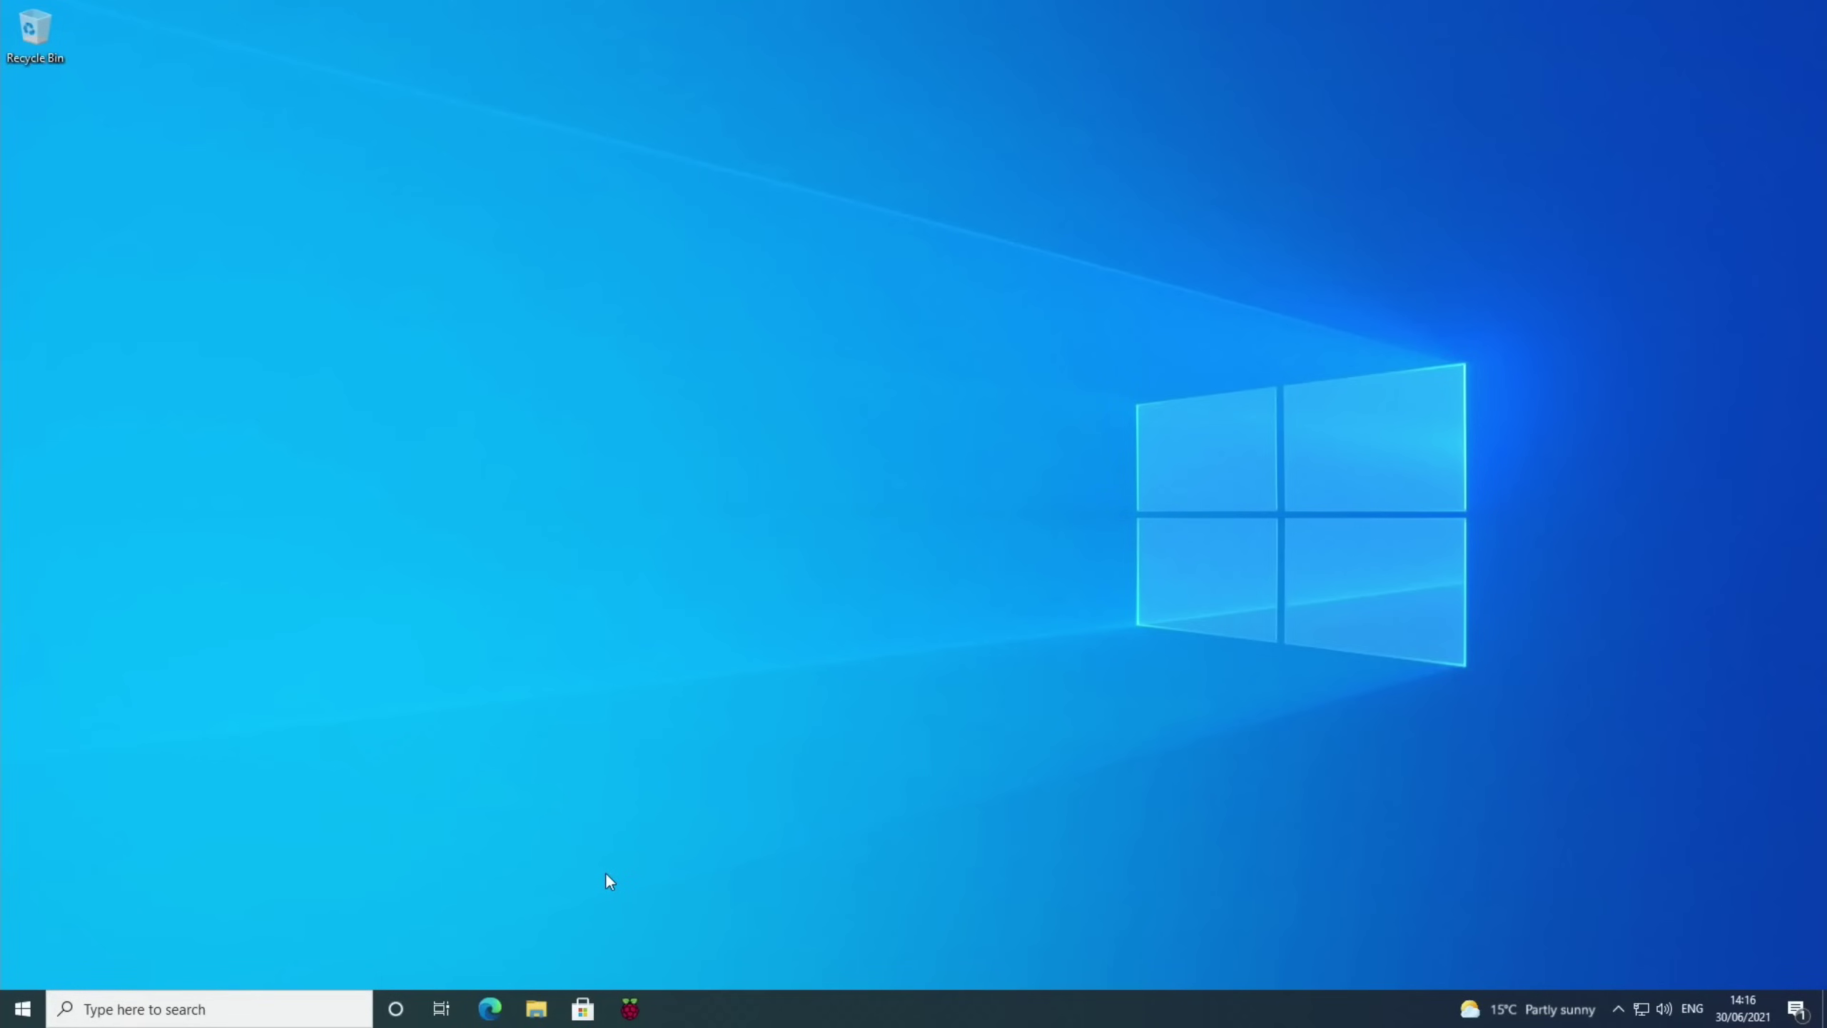
# Step: Search Bing for 'wor pi 4' and open the Windows on Raspberry Downloads page, scrolled to image sources
pyautogui.click(489, 1009)
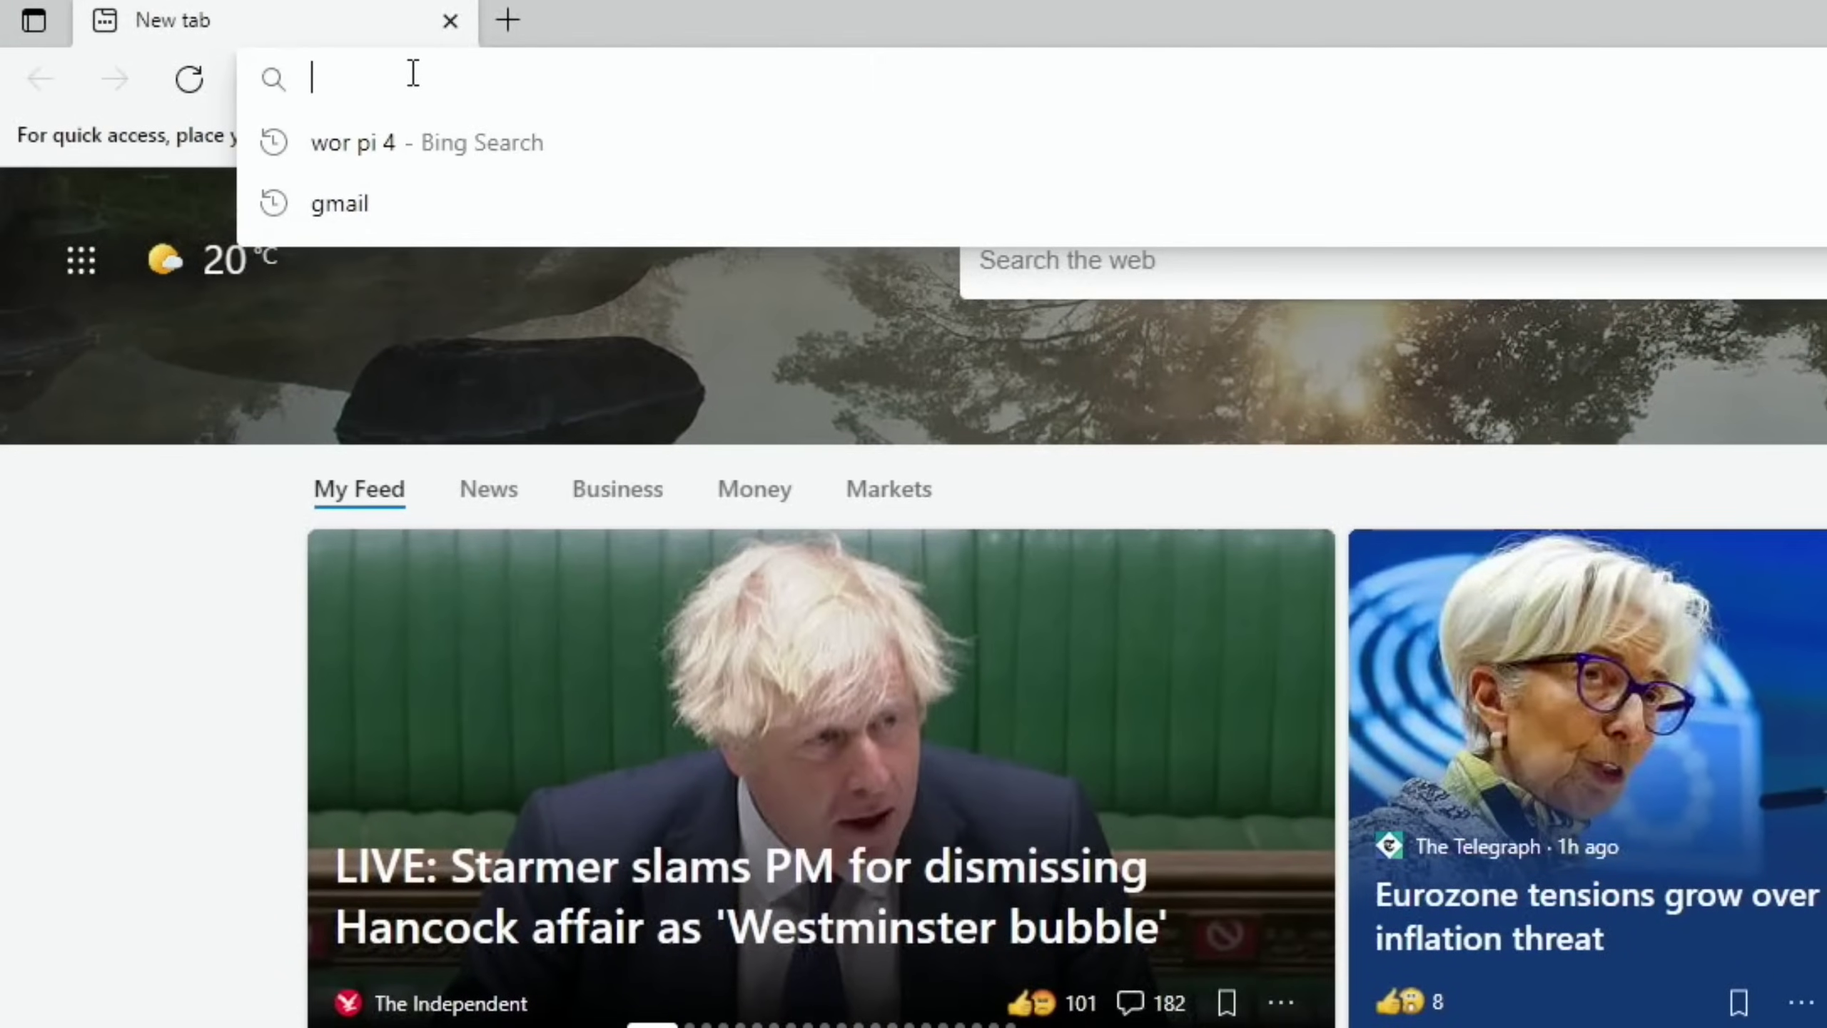
pyautogui.press('Down')
pyautogui.press('Return')
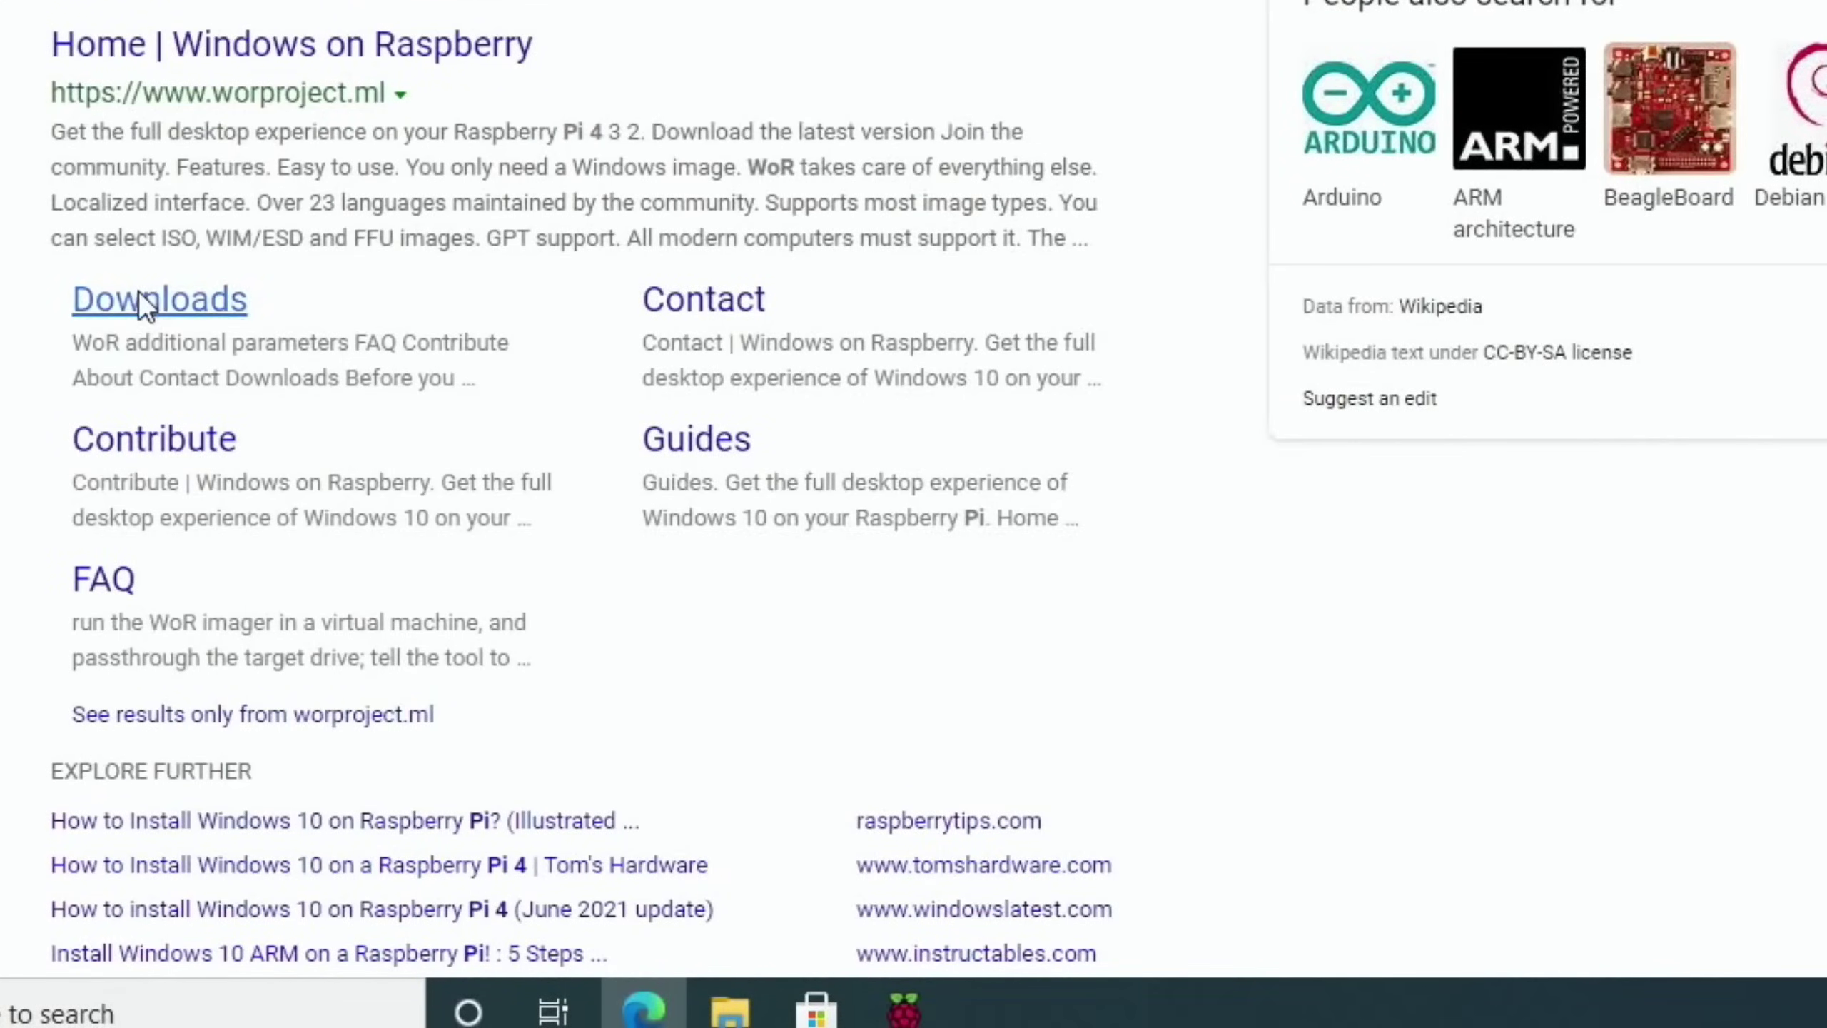
pyautogui.click(141, 297)
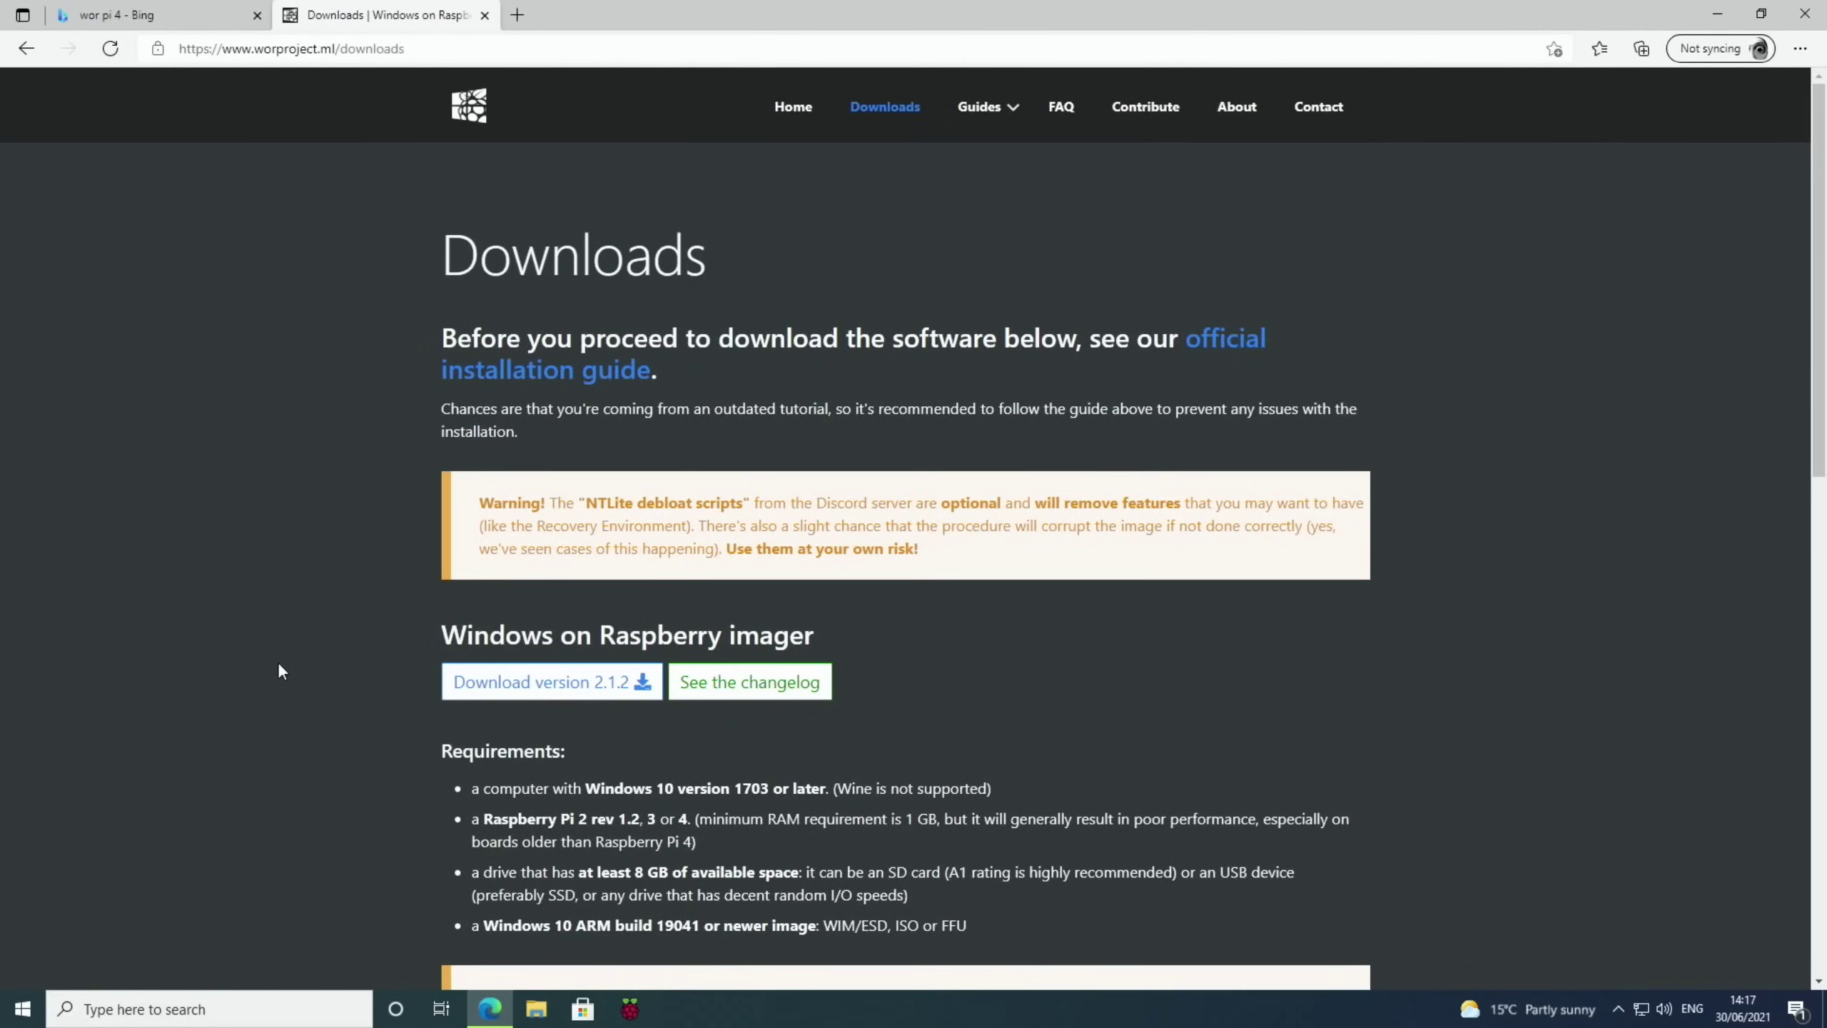
pyautogui.scroll(-10, 280, 671)
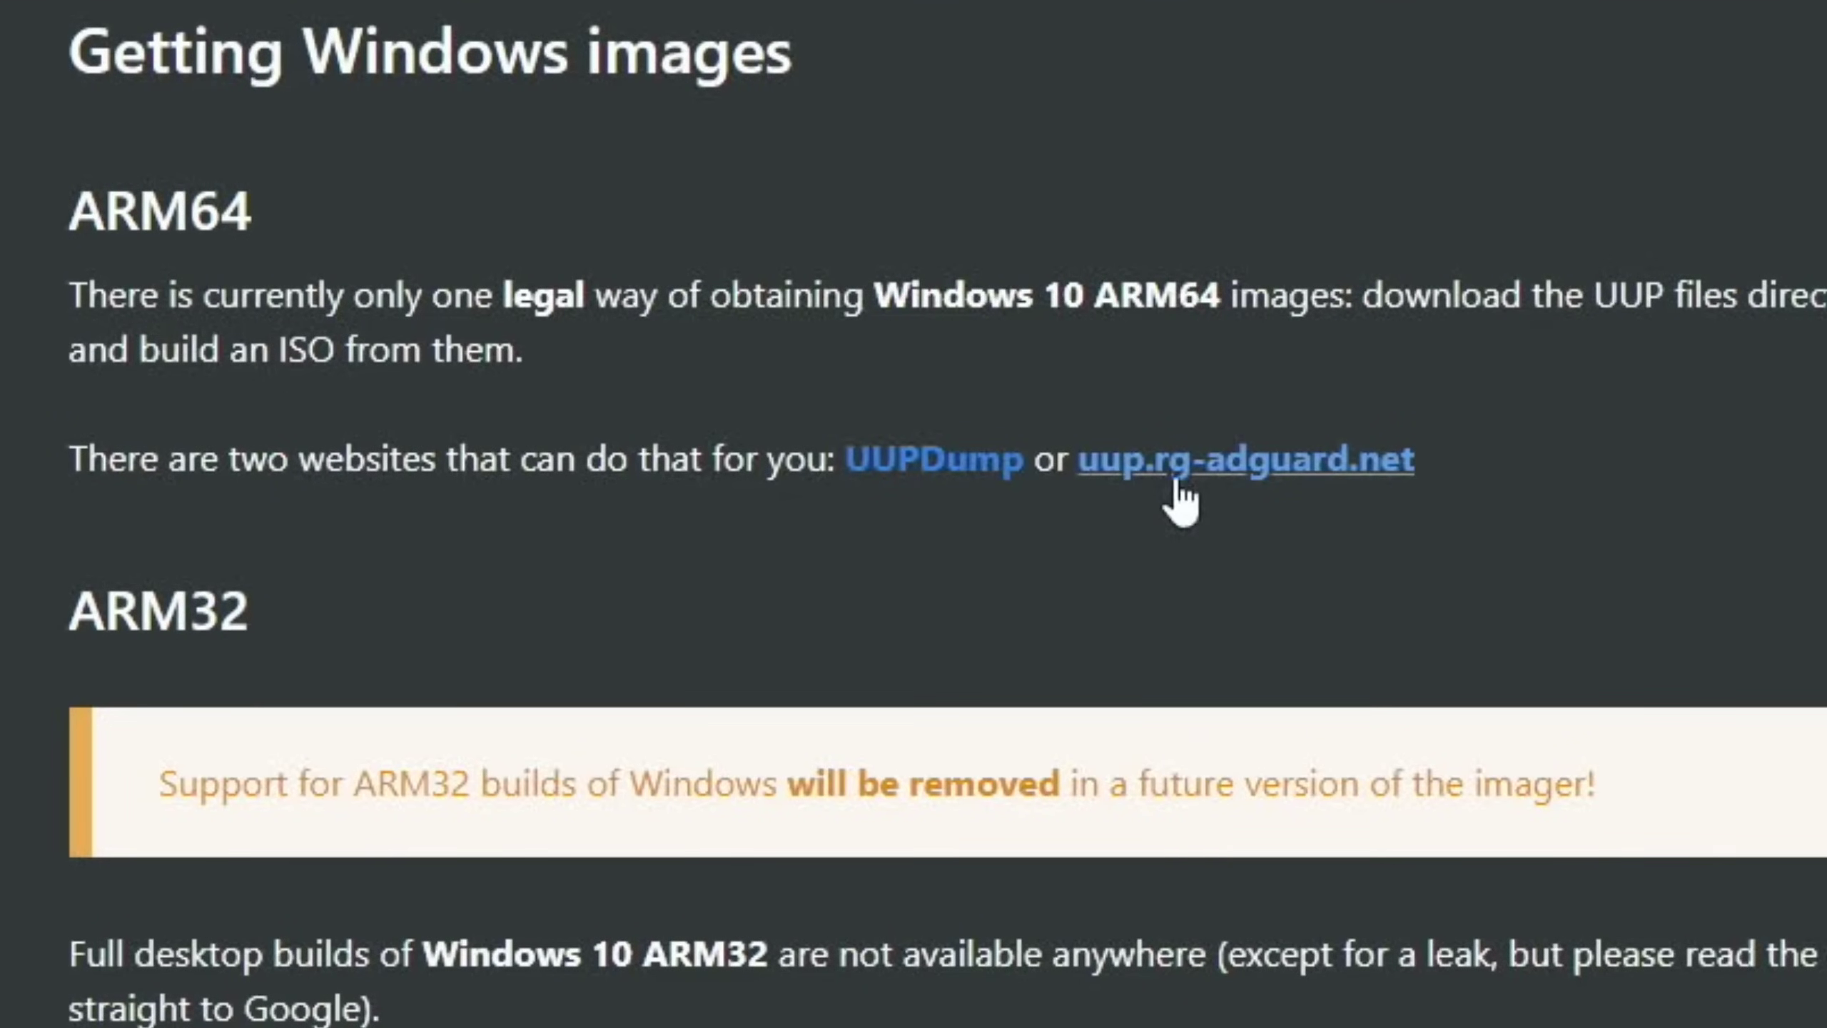
# Step: Open uup.rg-adguard.net and choose Windows (Insider version), build Windows 11 22000.51 arm64
pyautogui.click(1175, 481)
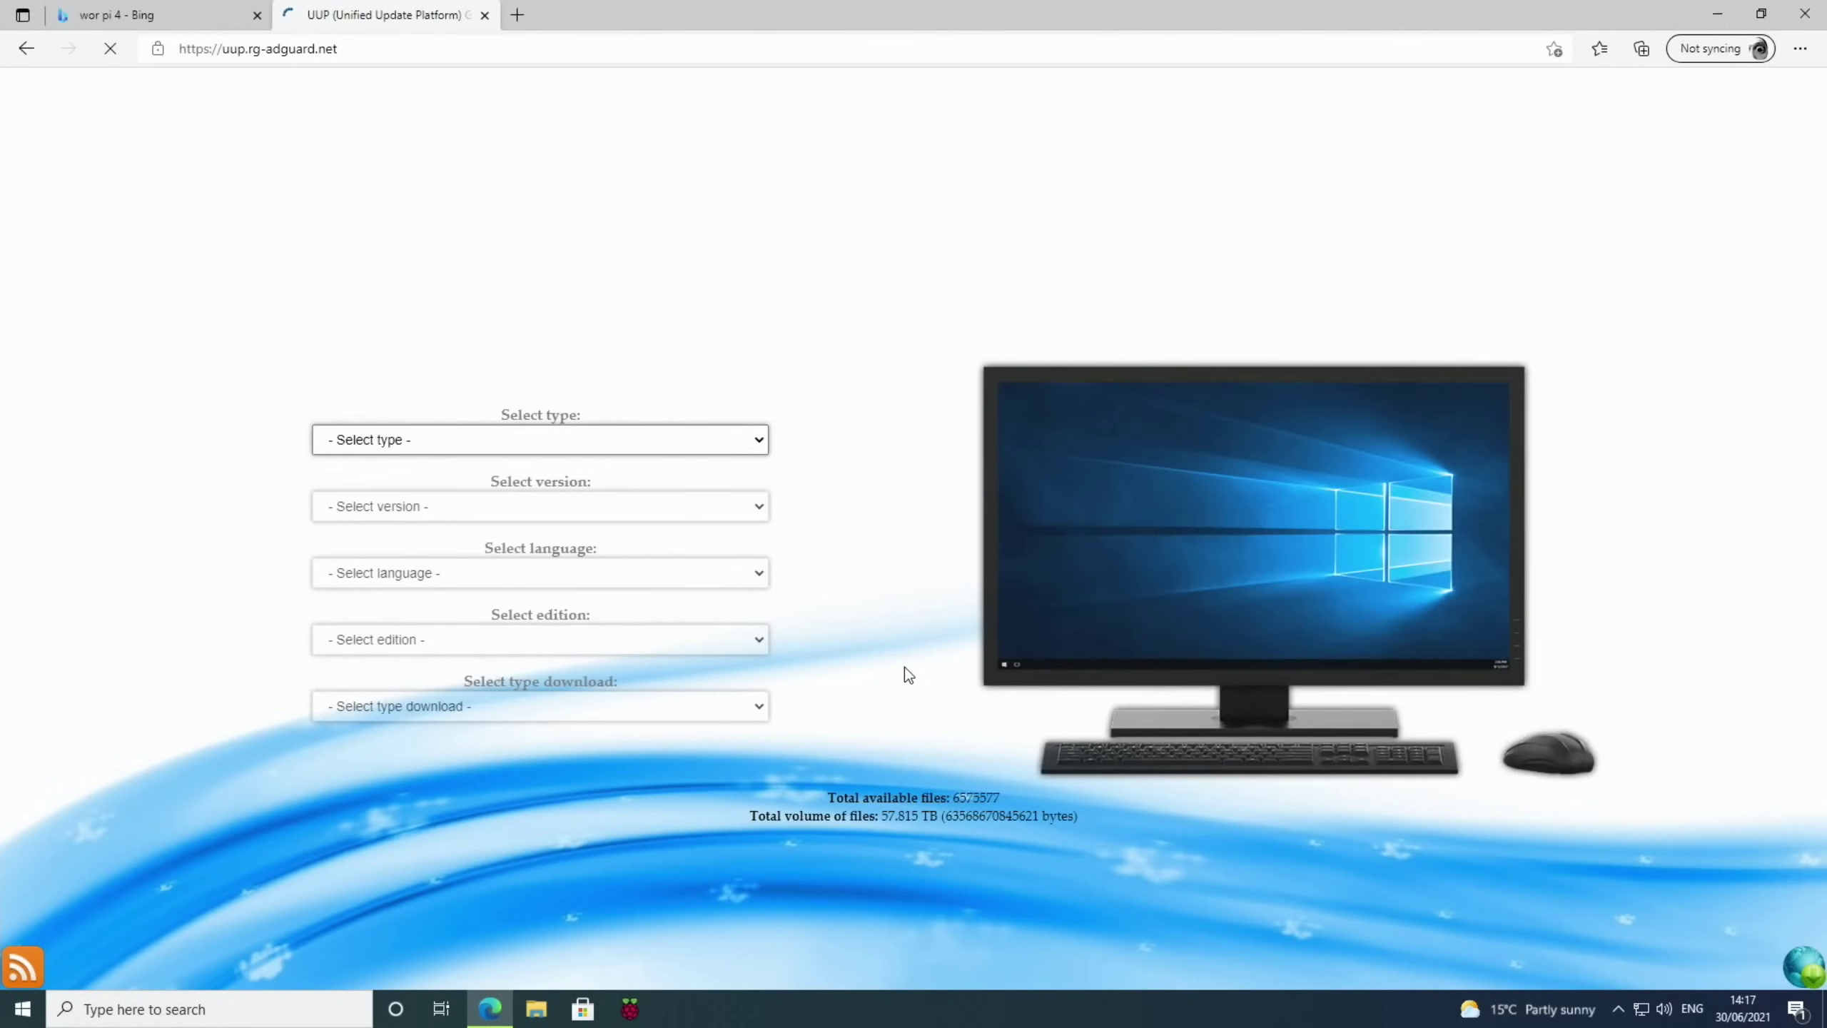
pyautogui.click(745, 447)
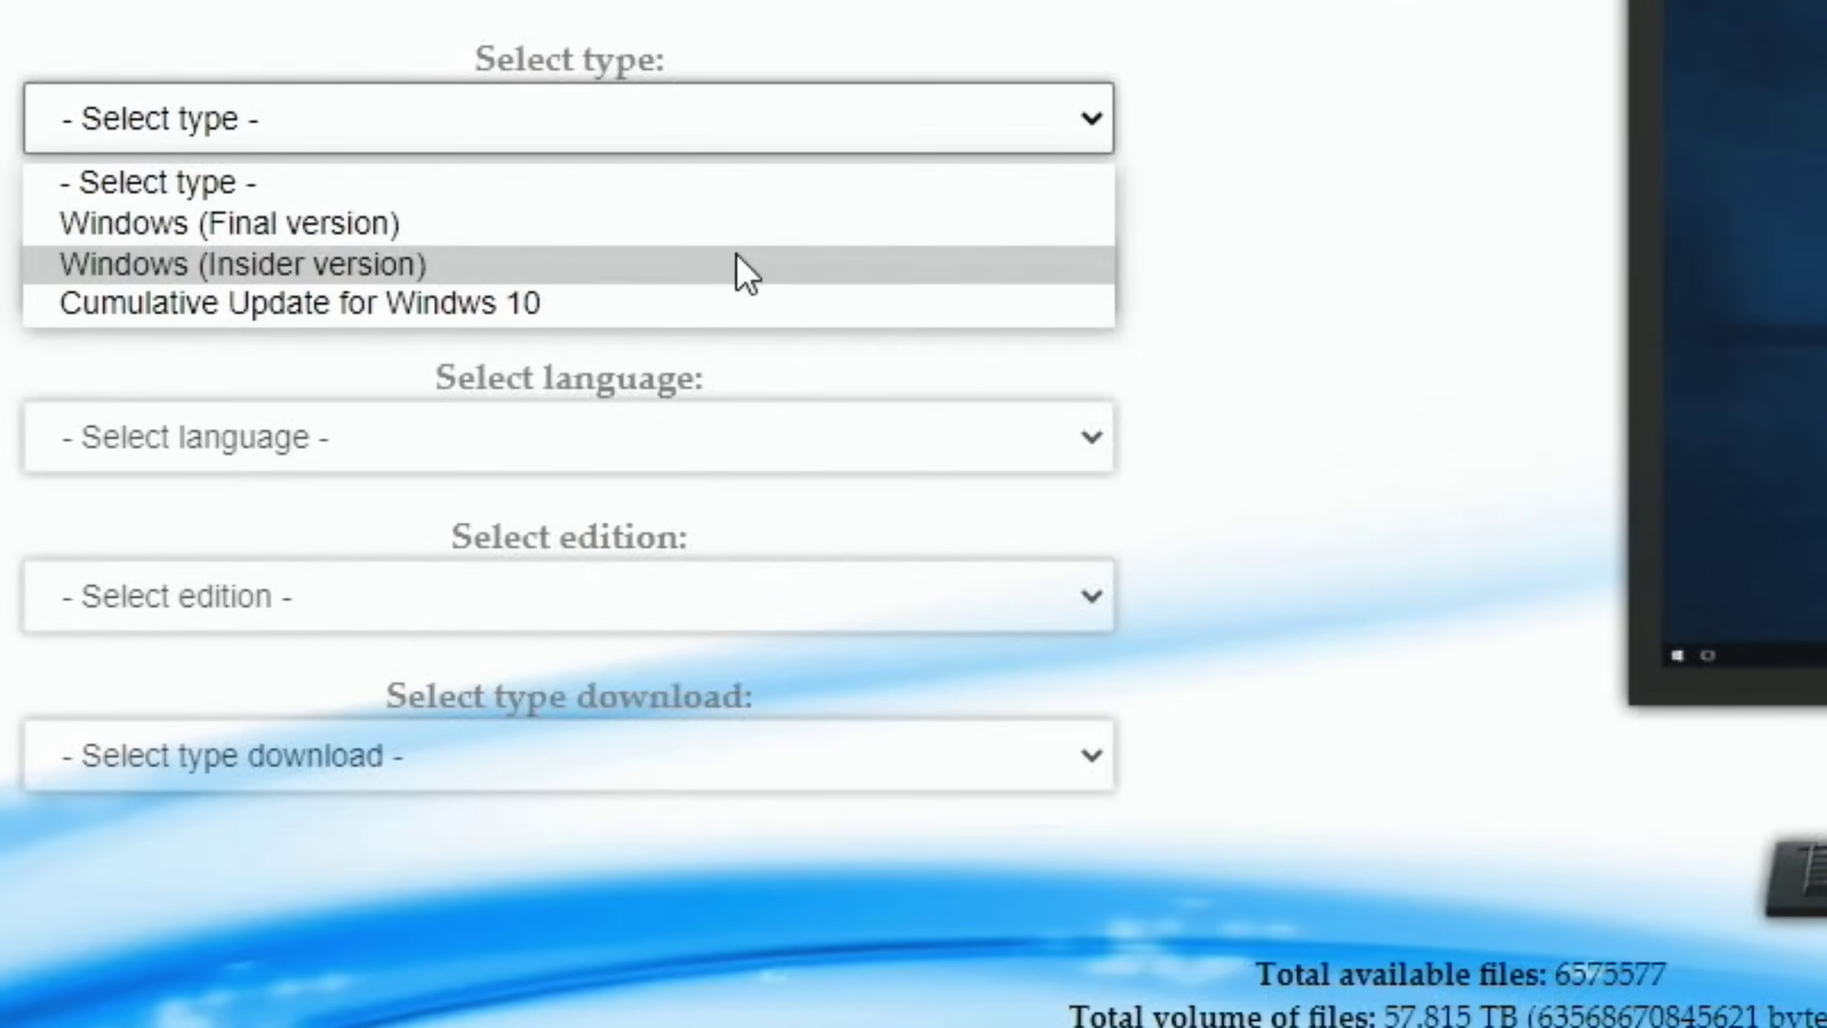
pyautogui.click(737, 253)
pyautogui.click(586, 288)
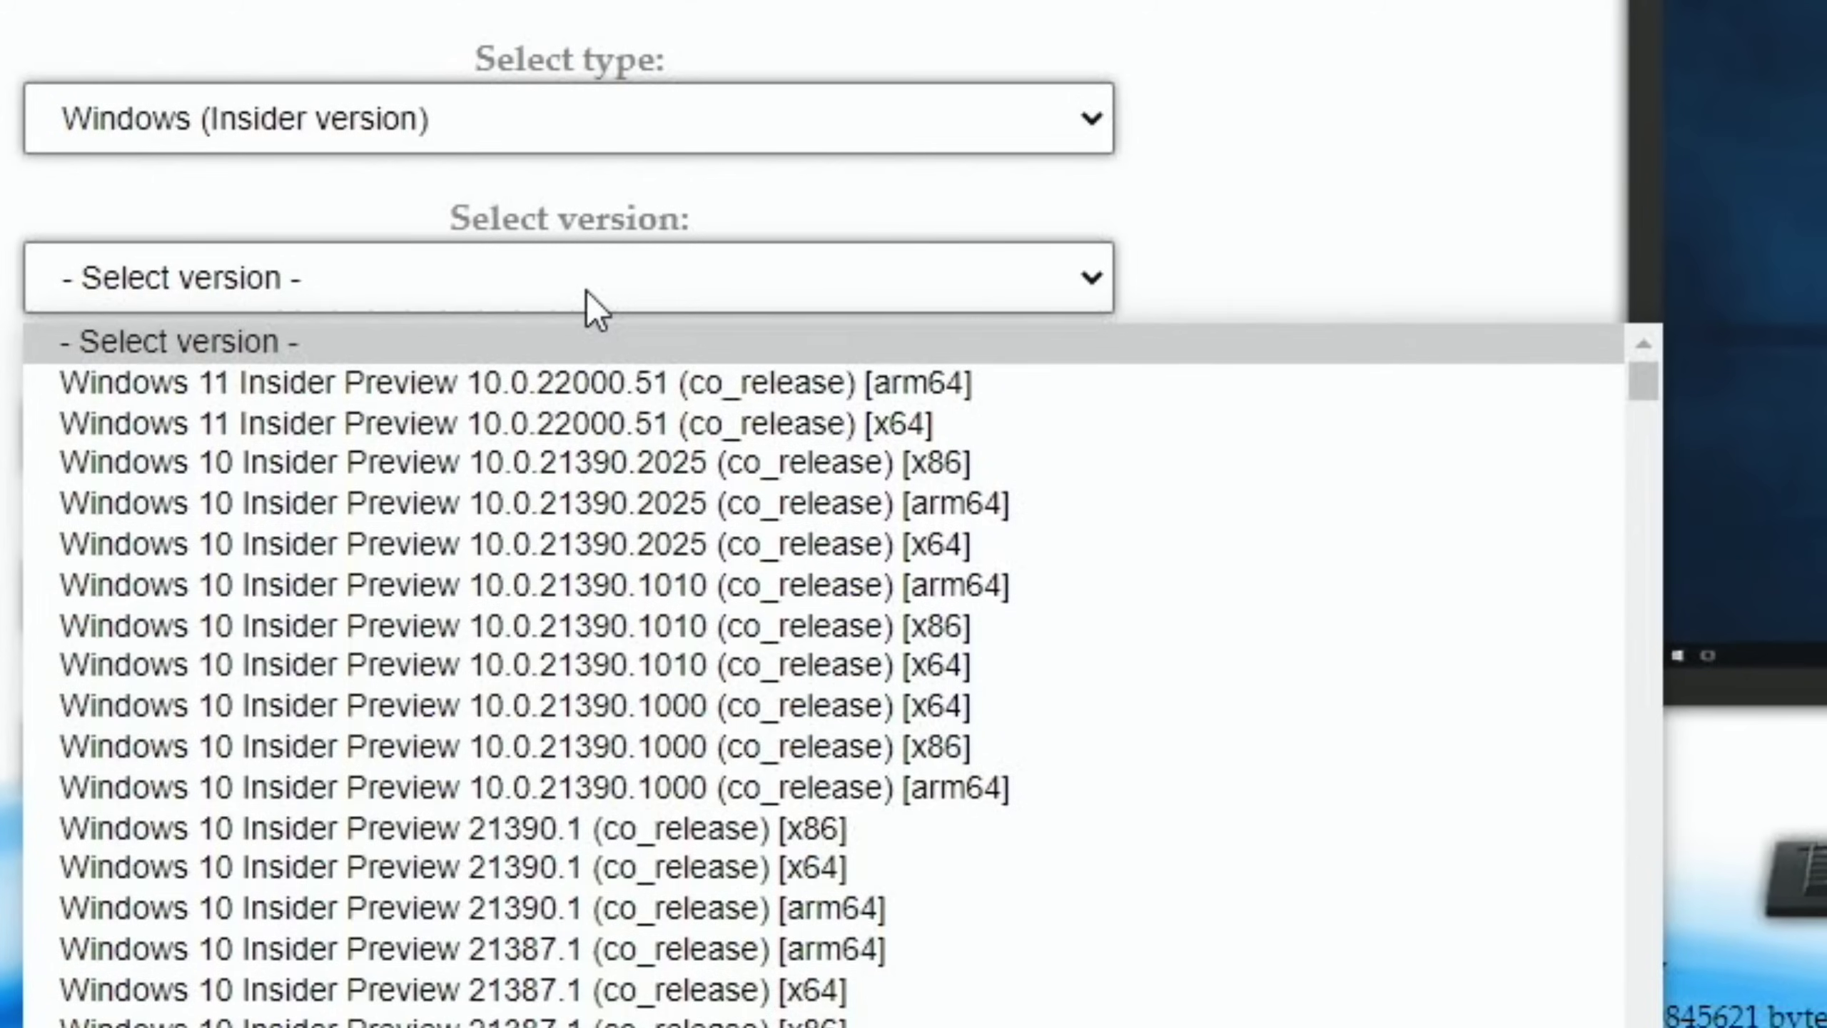
pyautogui.click(588, 382)
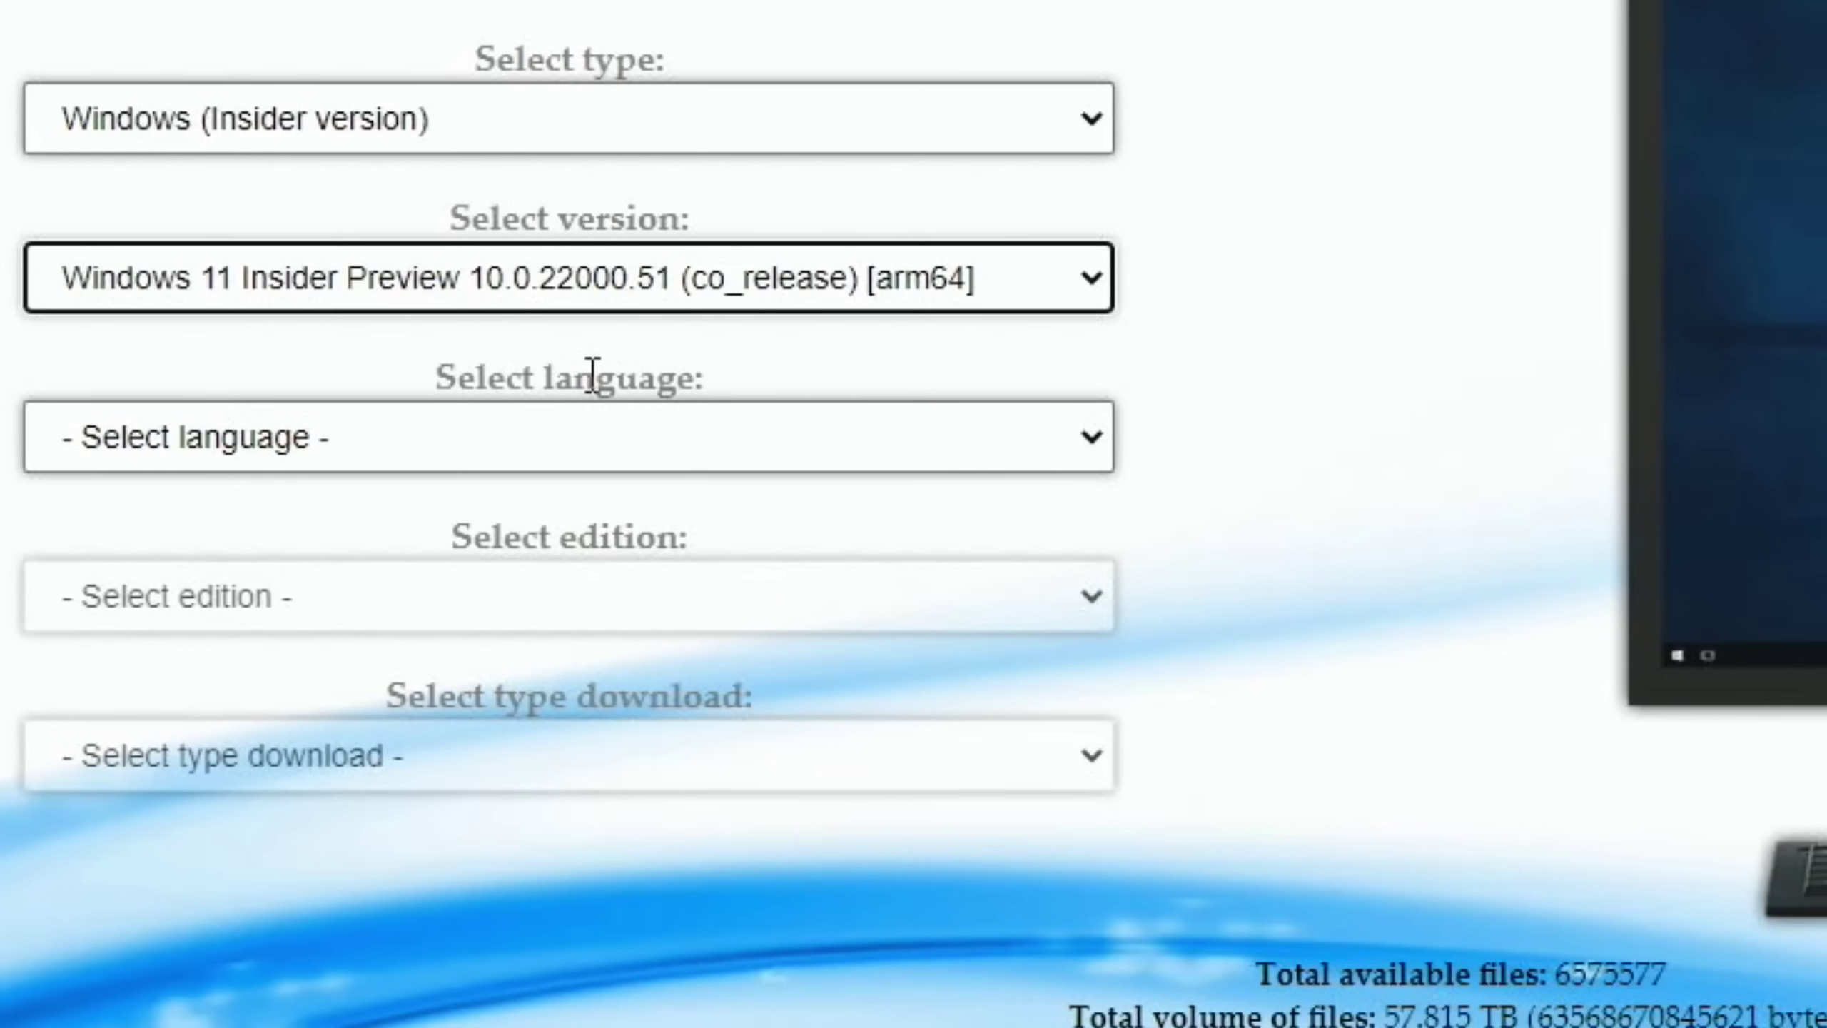
# Step: Select English (United Kingdom), Windows 11 Professional, and the one-click ISO compiler download
pyautogui.click(249, 441)
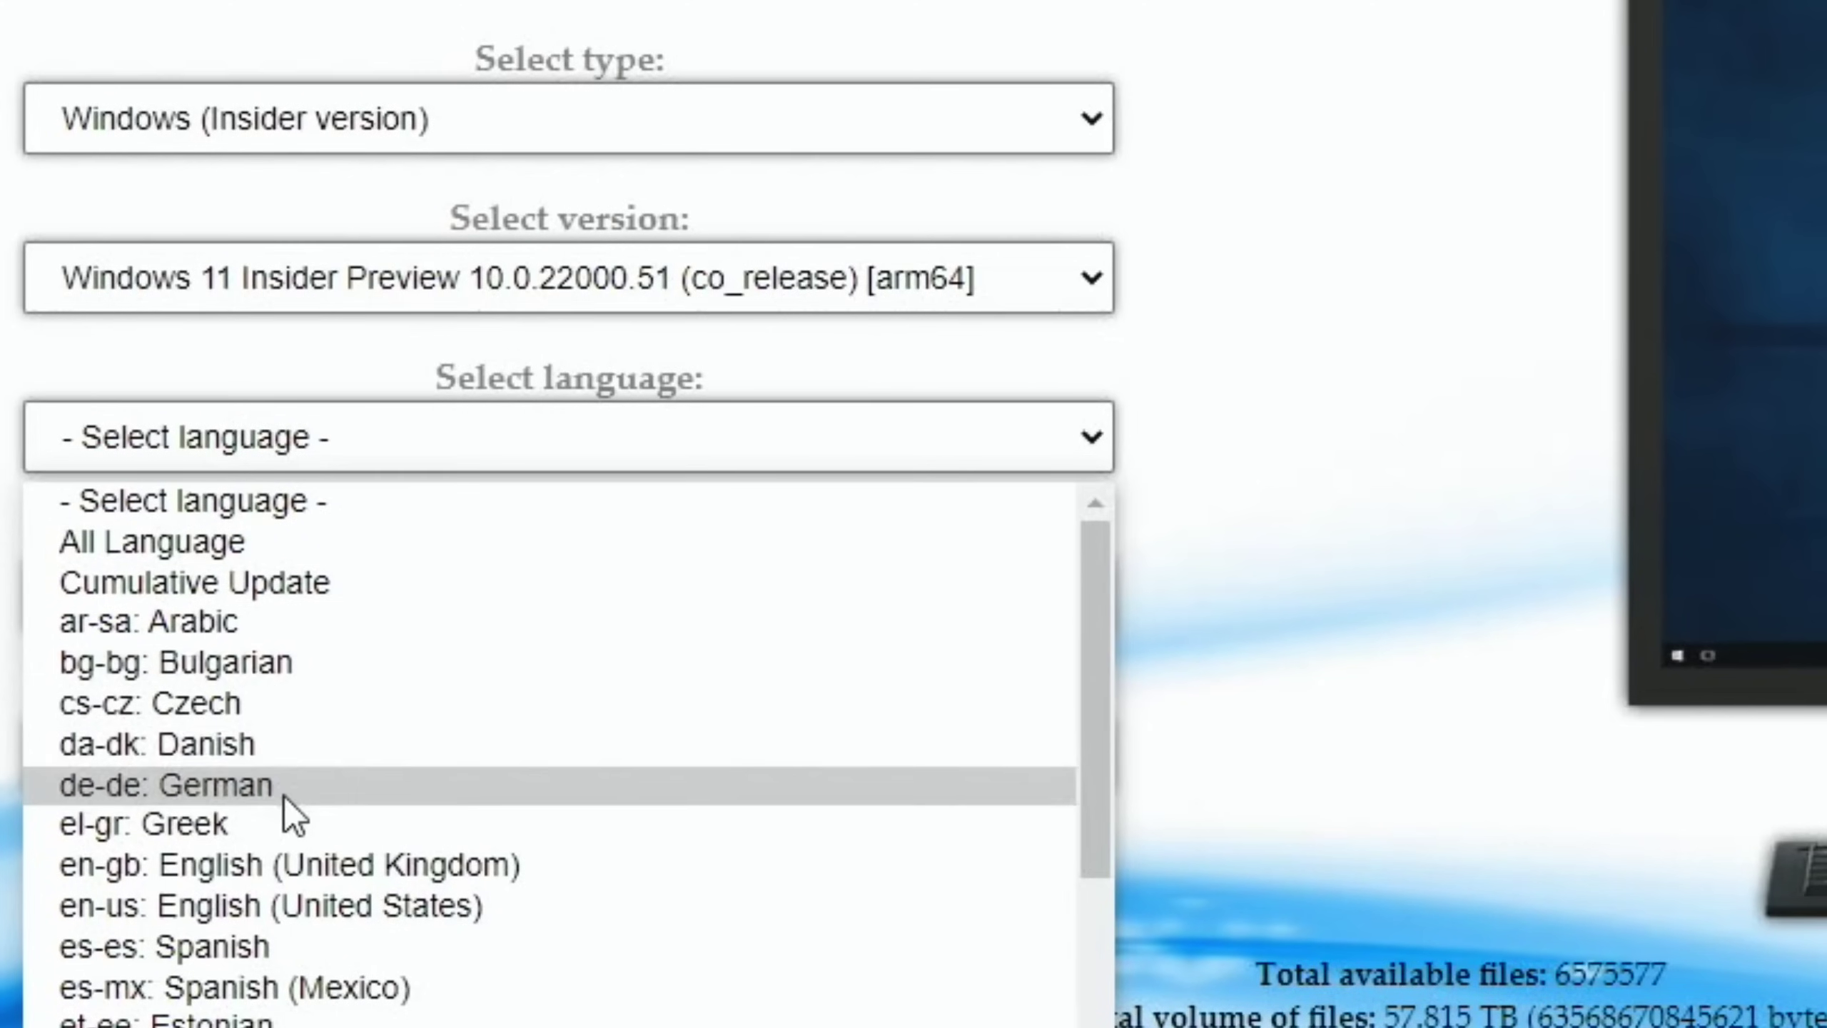
pyautogui.click(309, 865)
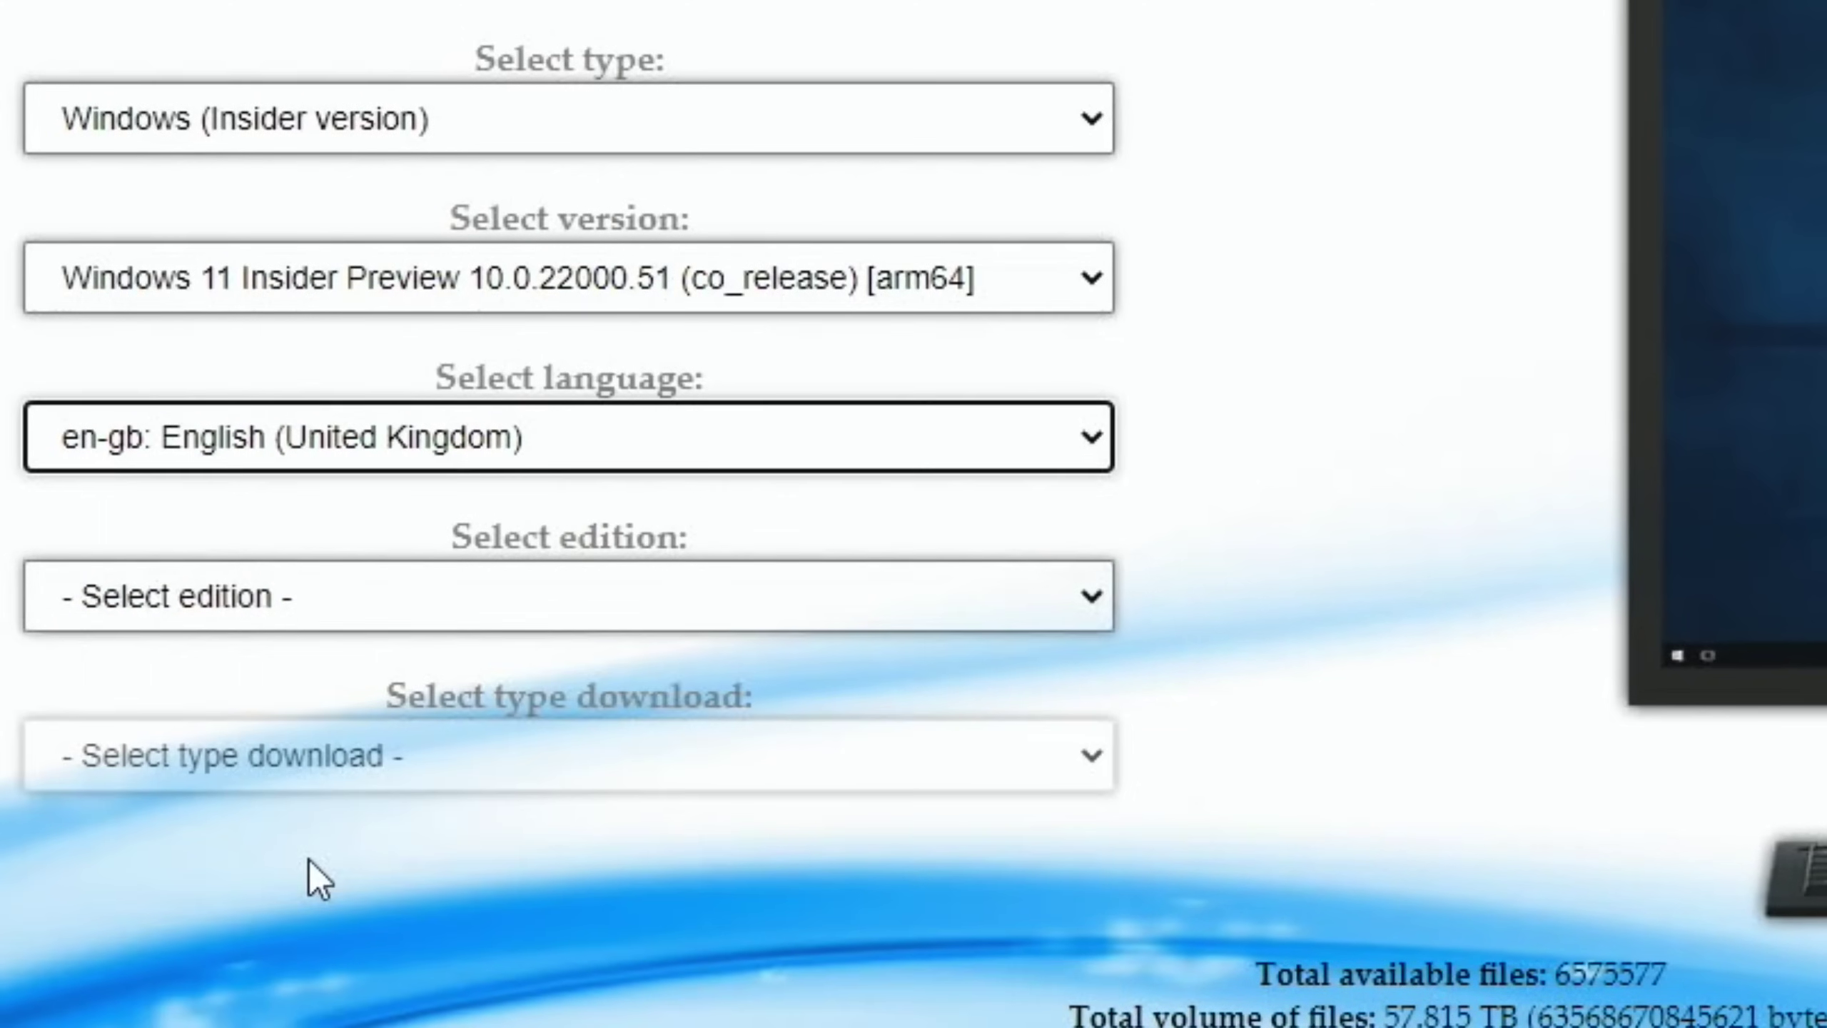
pyautogui.click(291, 615)
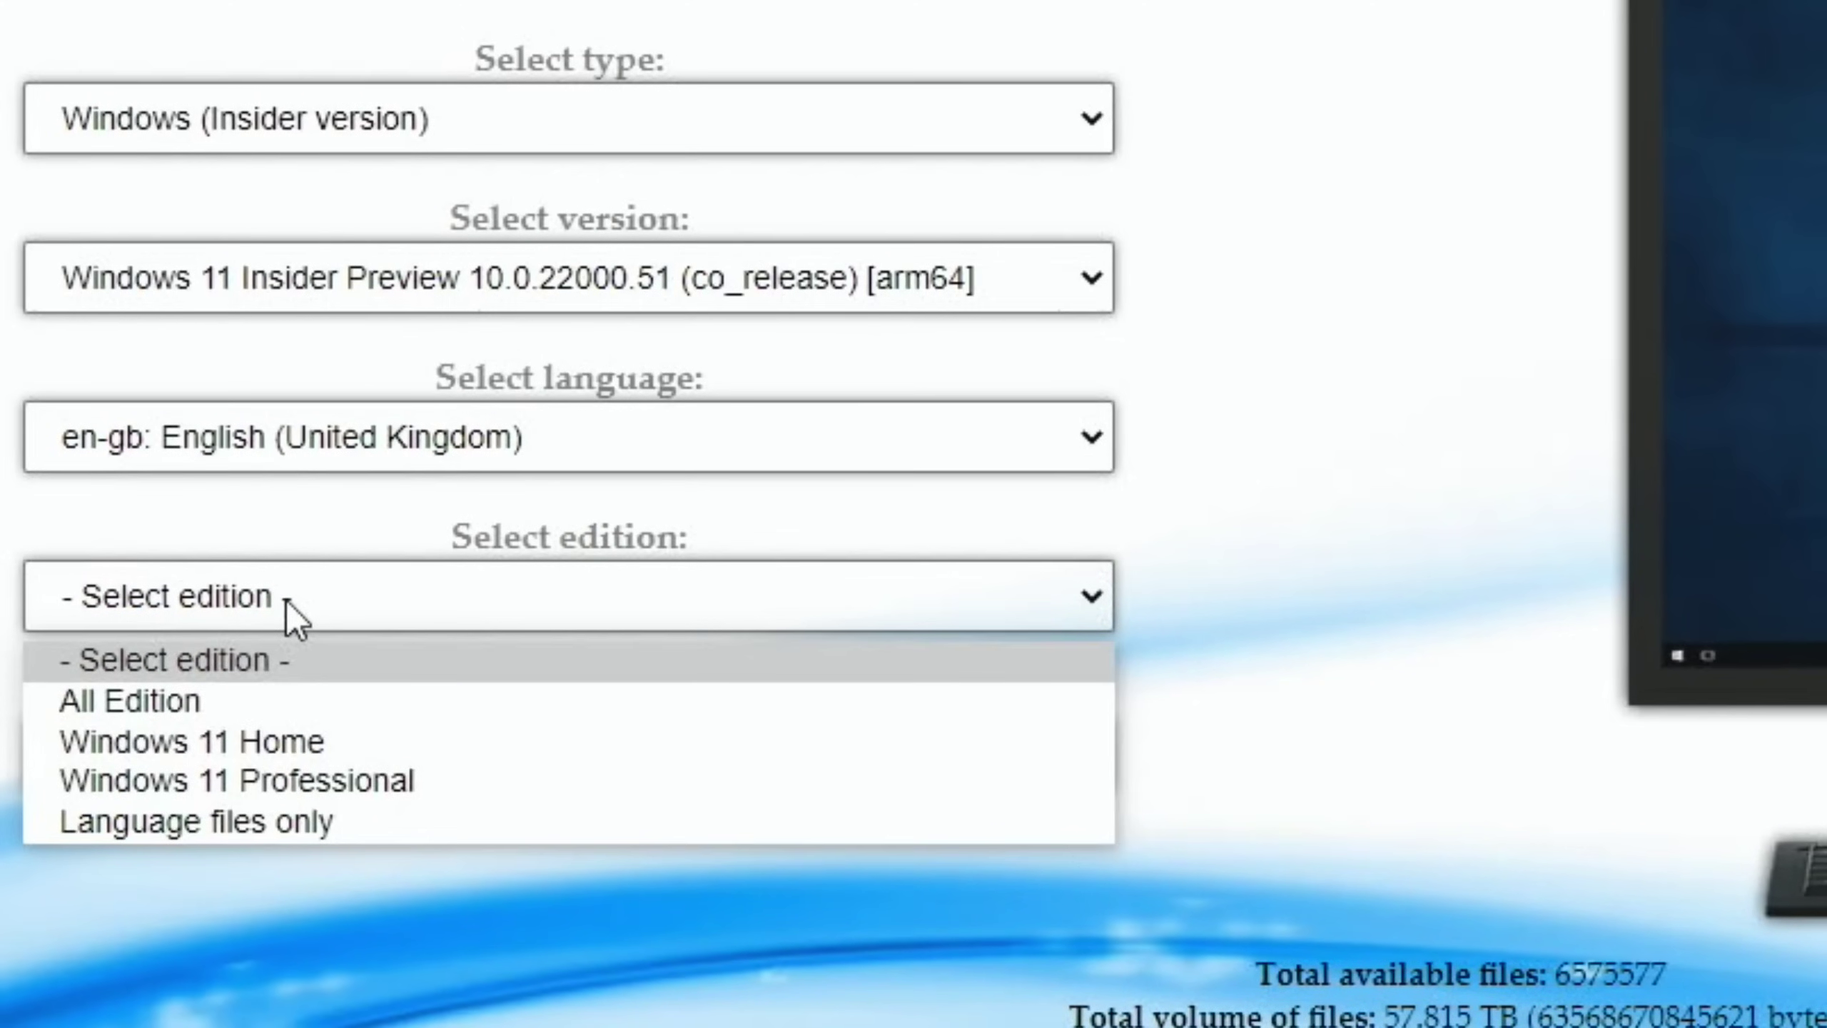
pyautogui.click(269, 780)
pyautogui.click(358, 759)
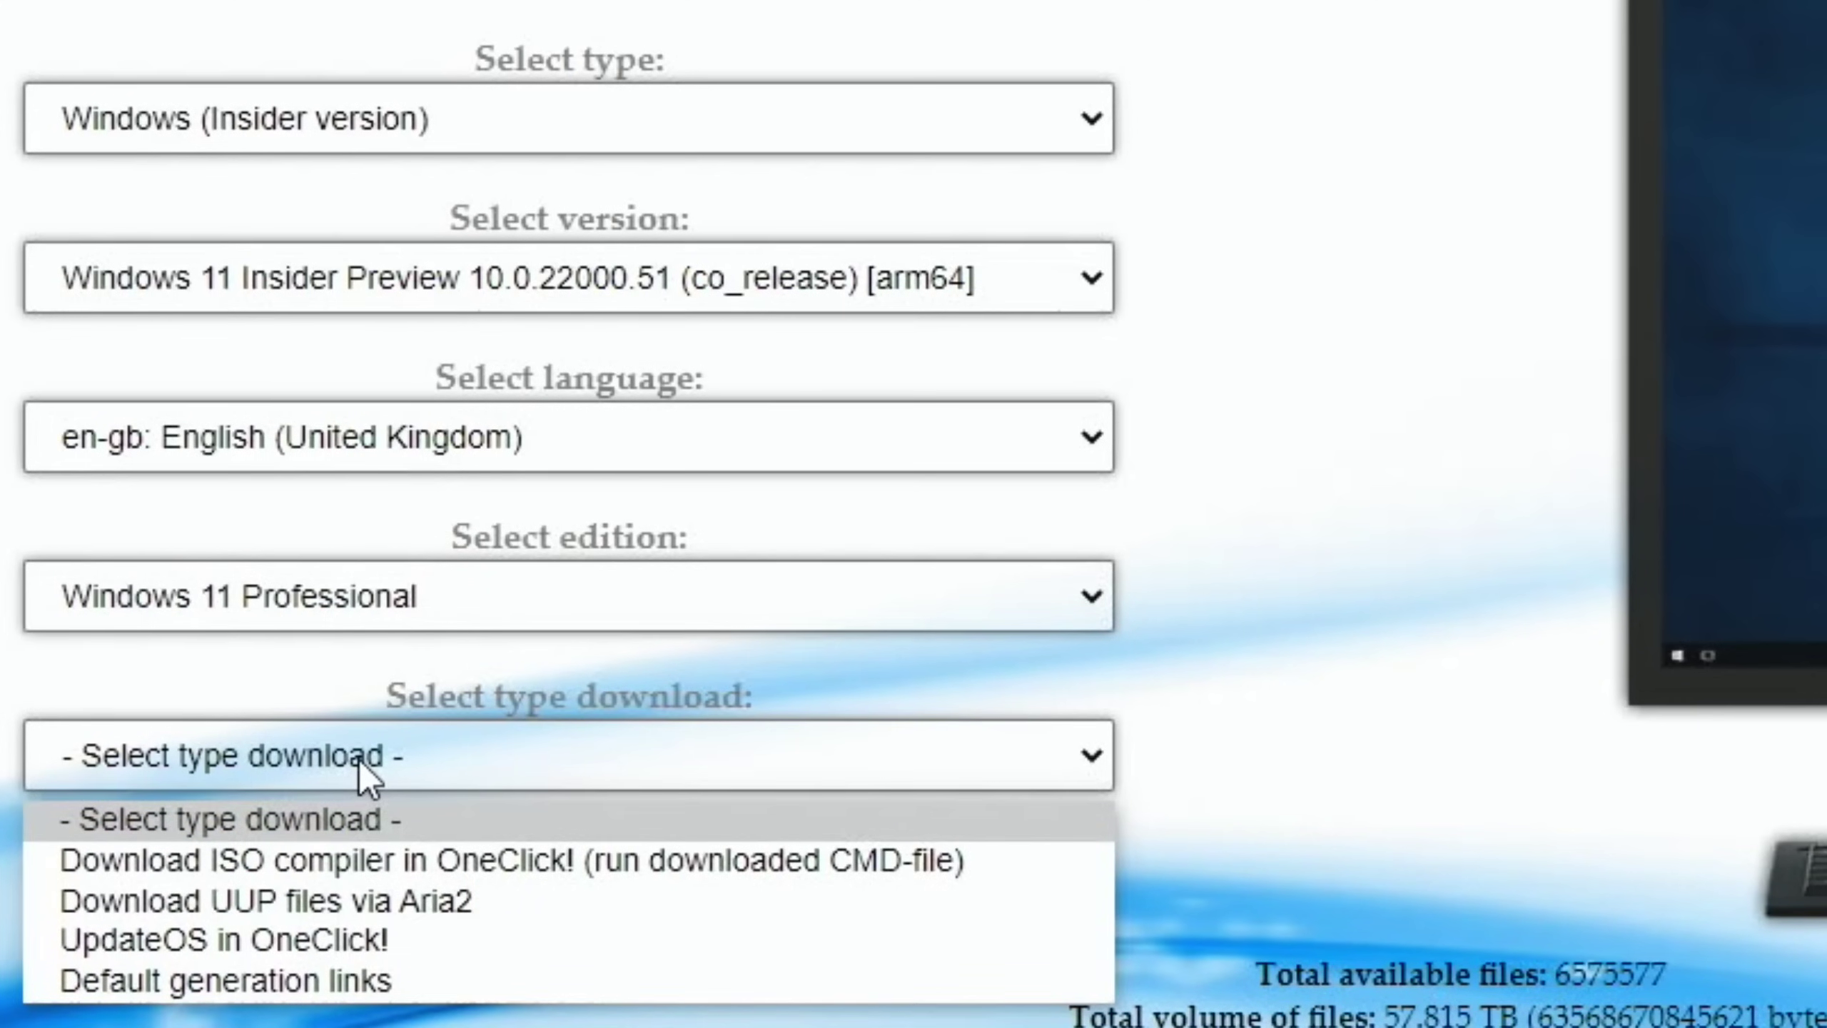
pyautogui.click(363, 860)
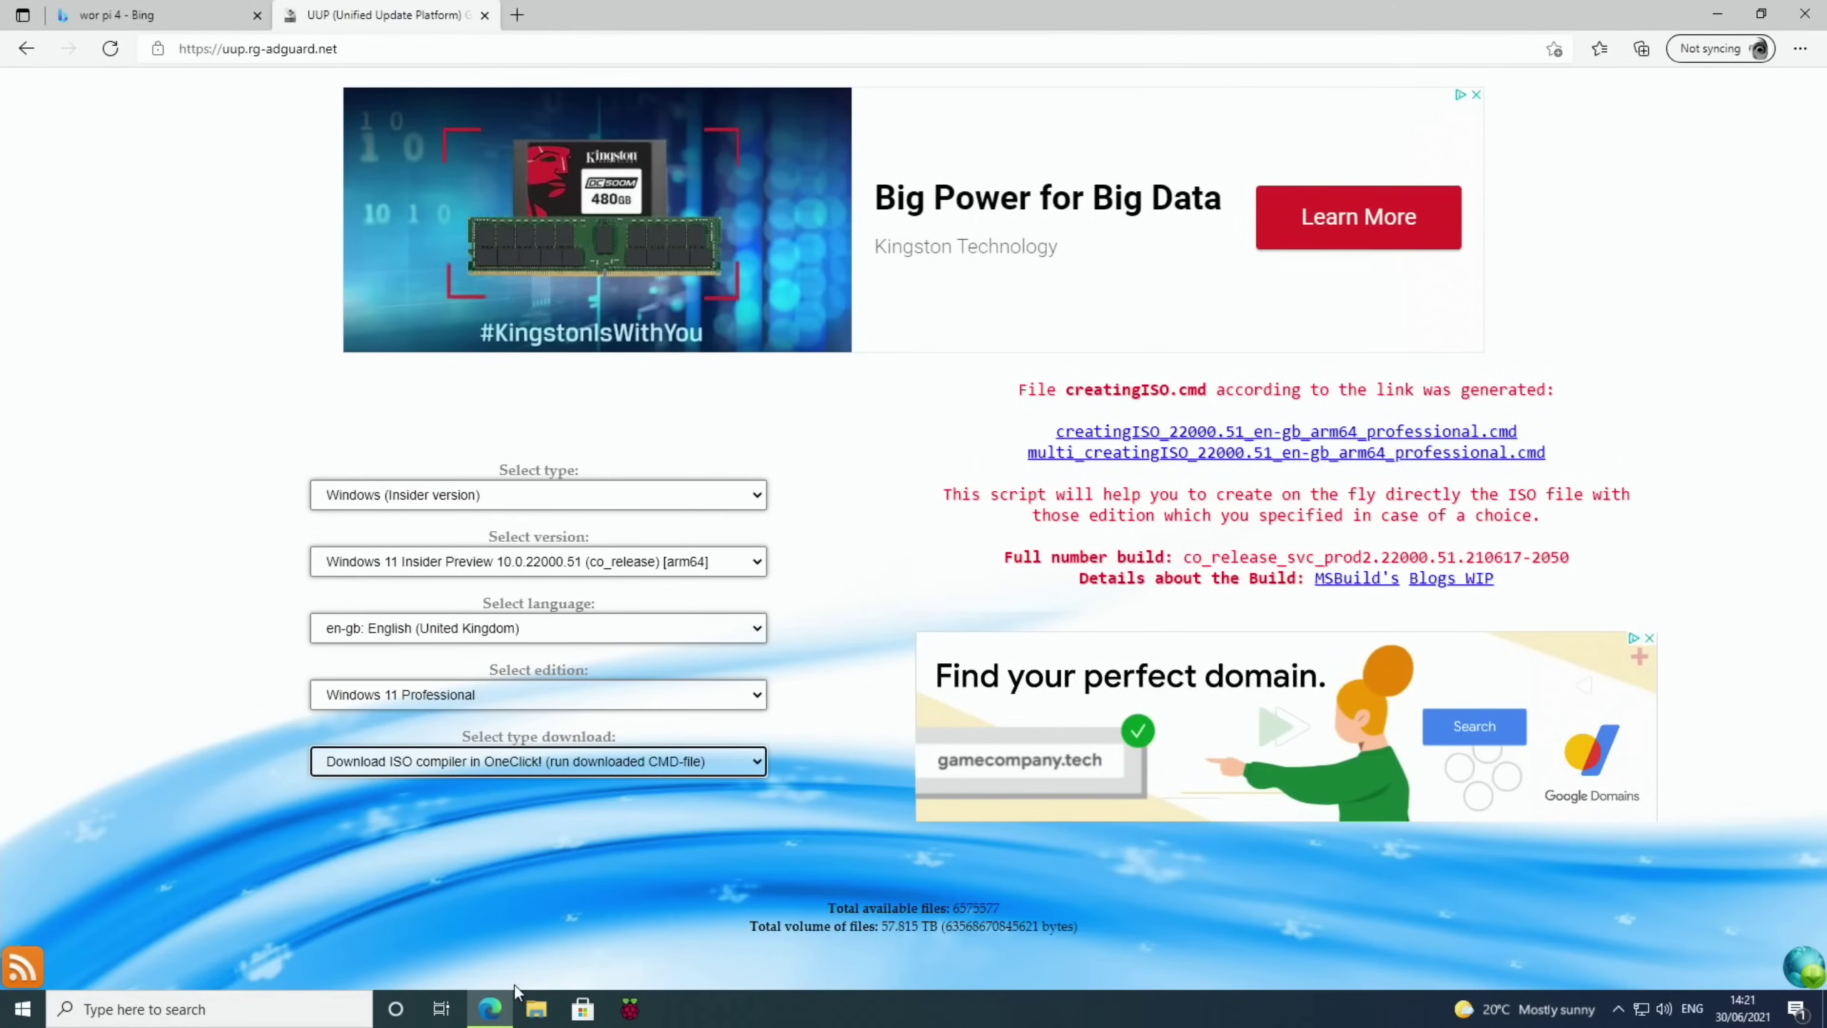
pyautogui.click(536, 1010)
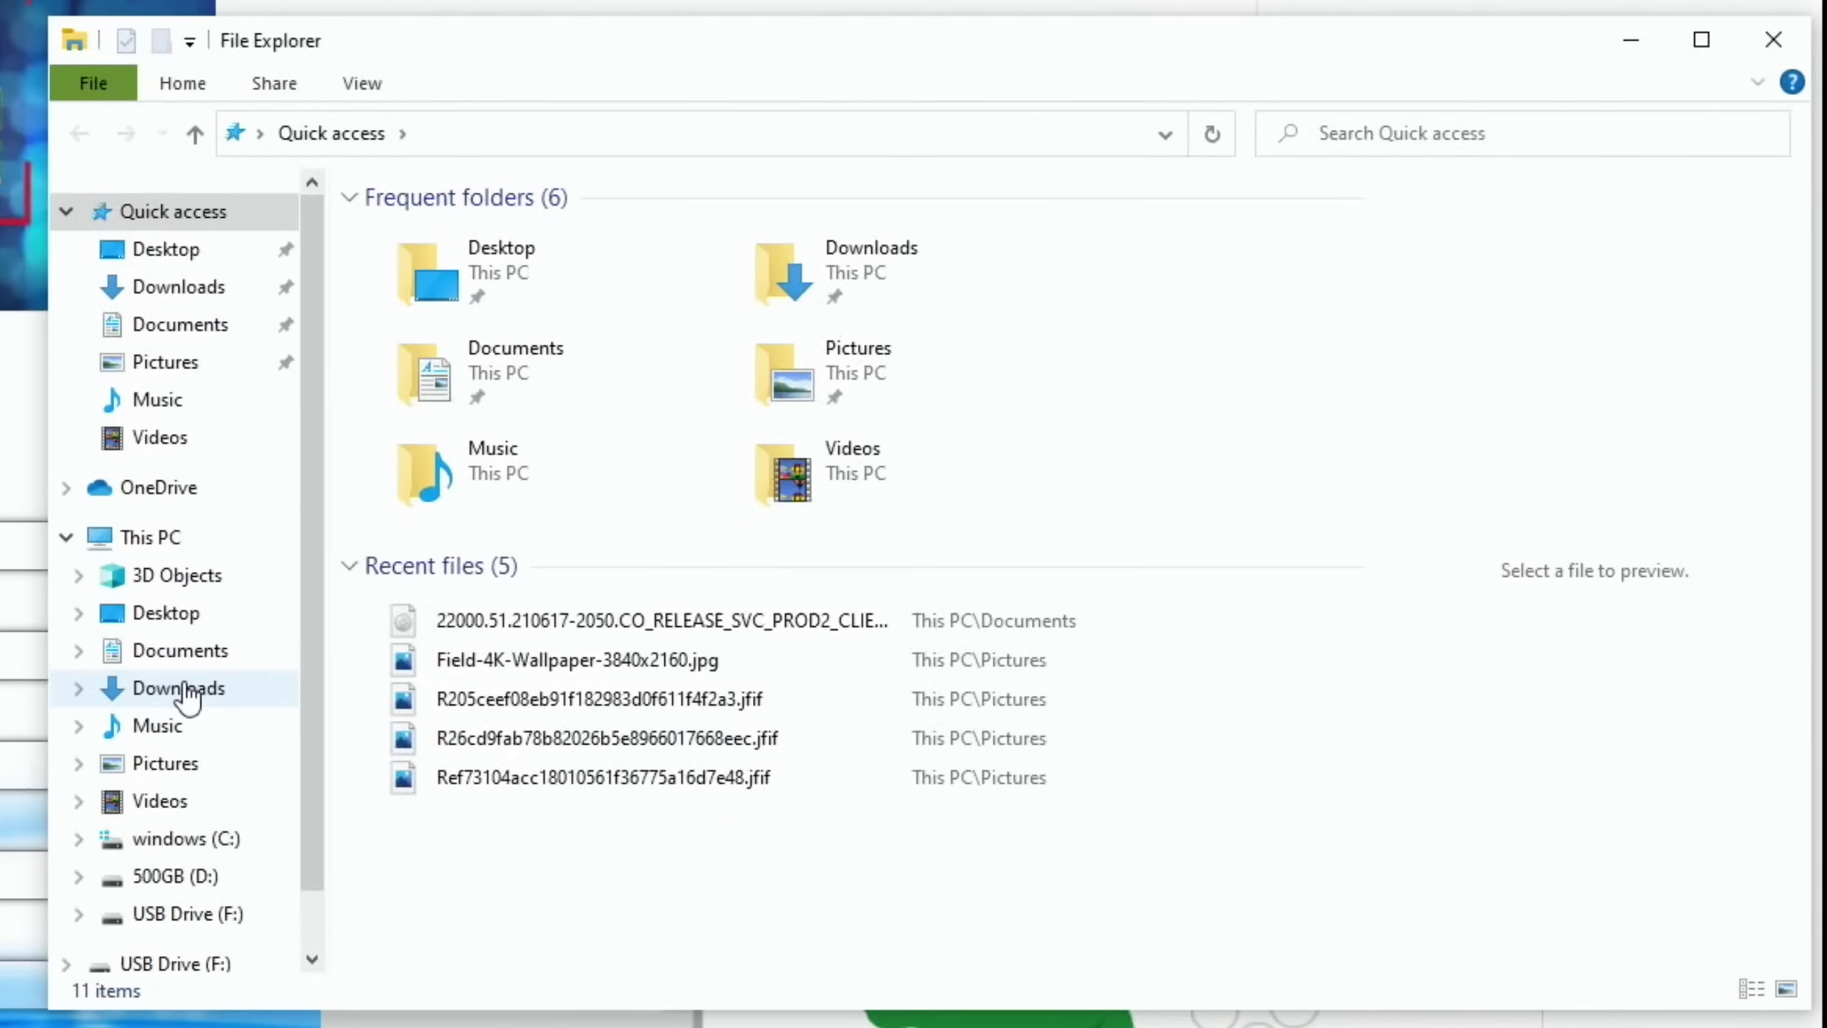
pyautogui.click(833, 583)
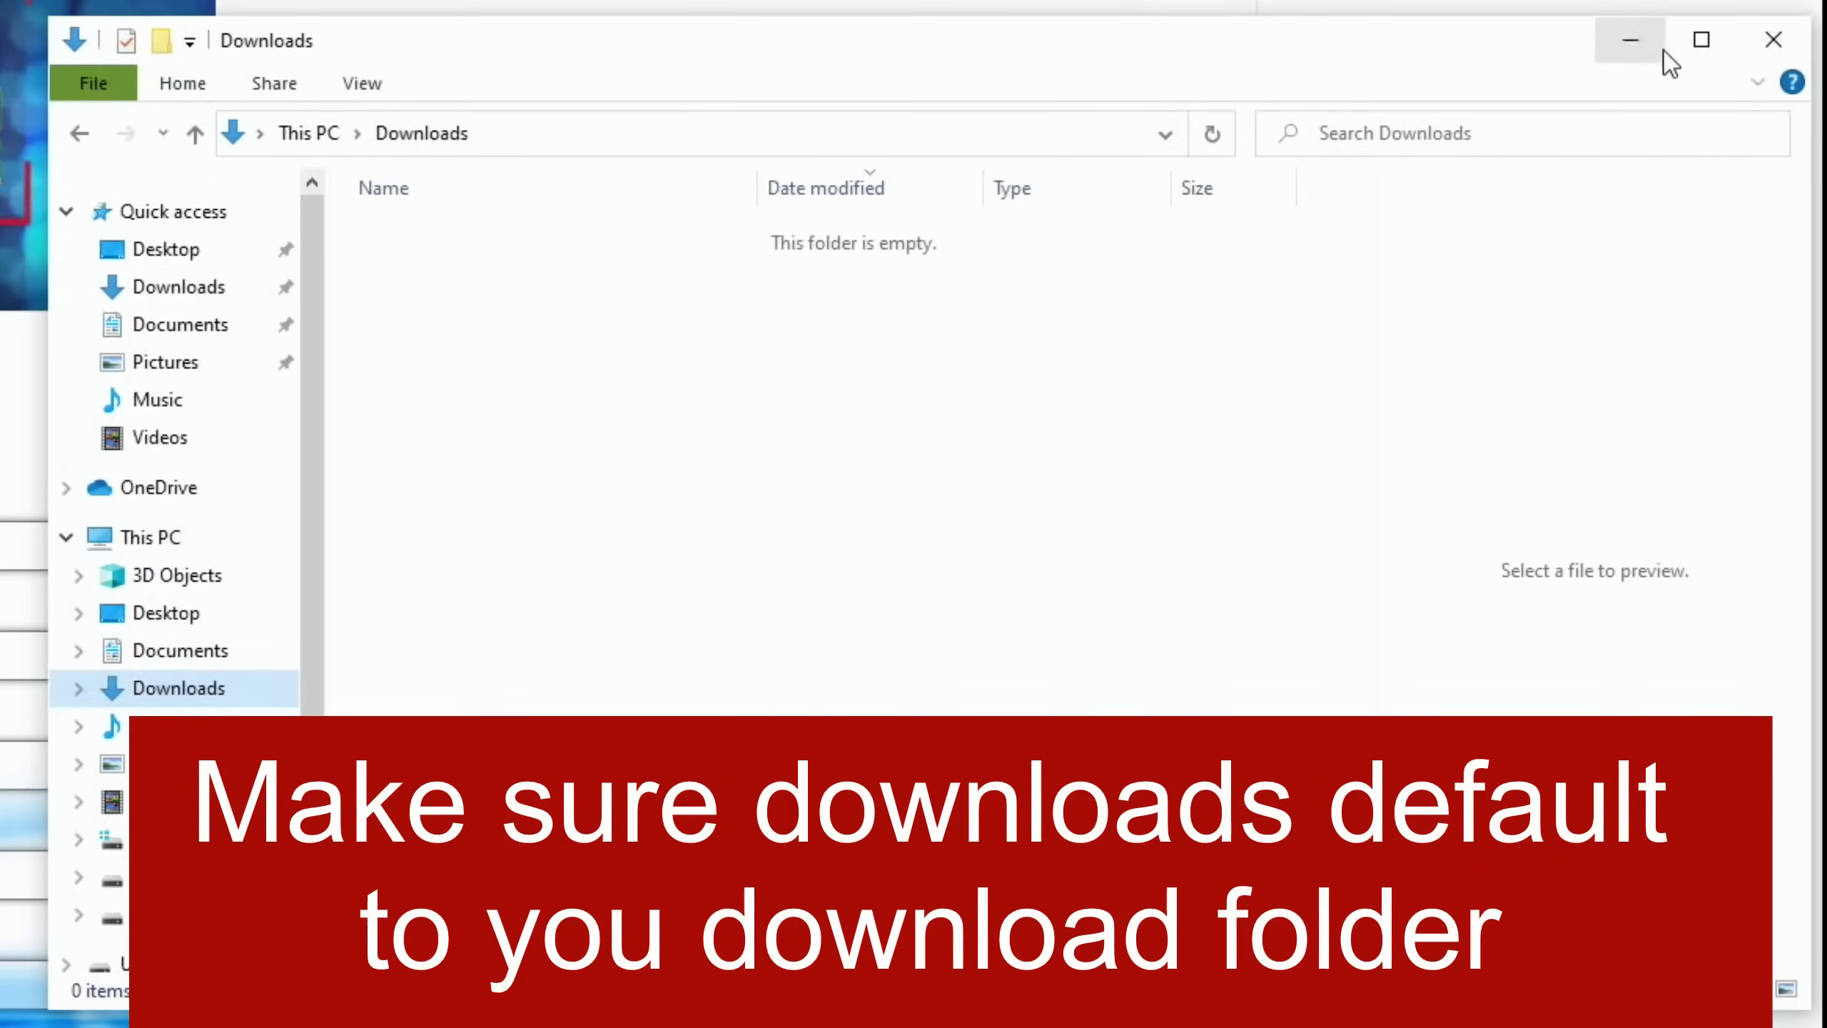
pyautogui.click(1762, 37)
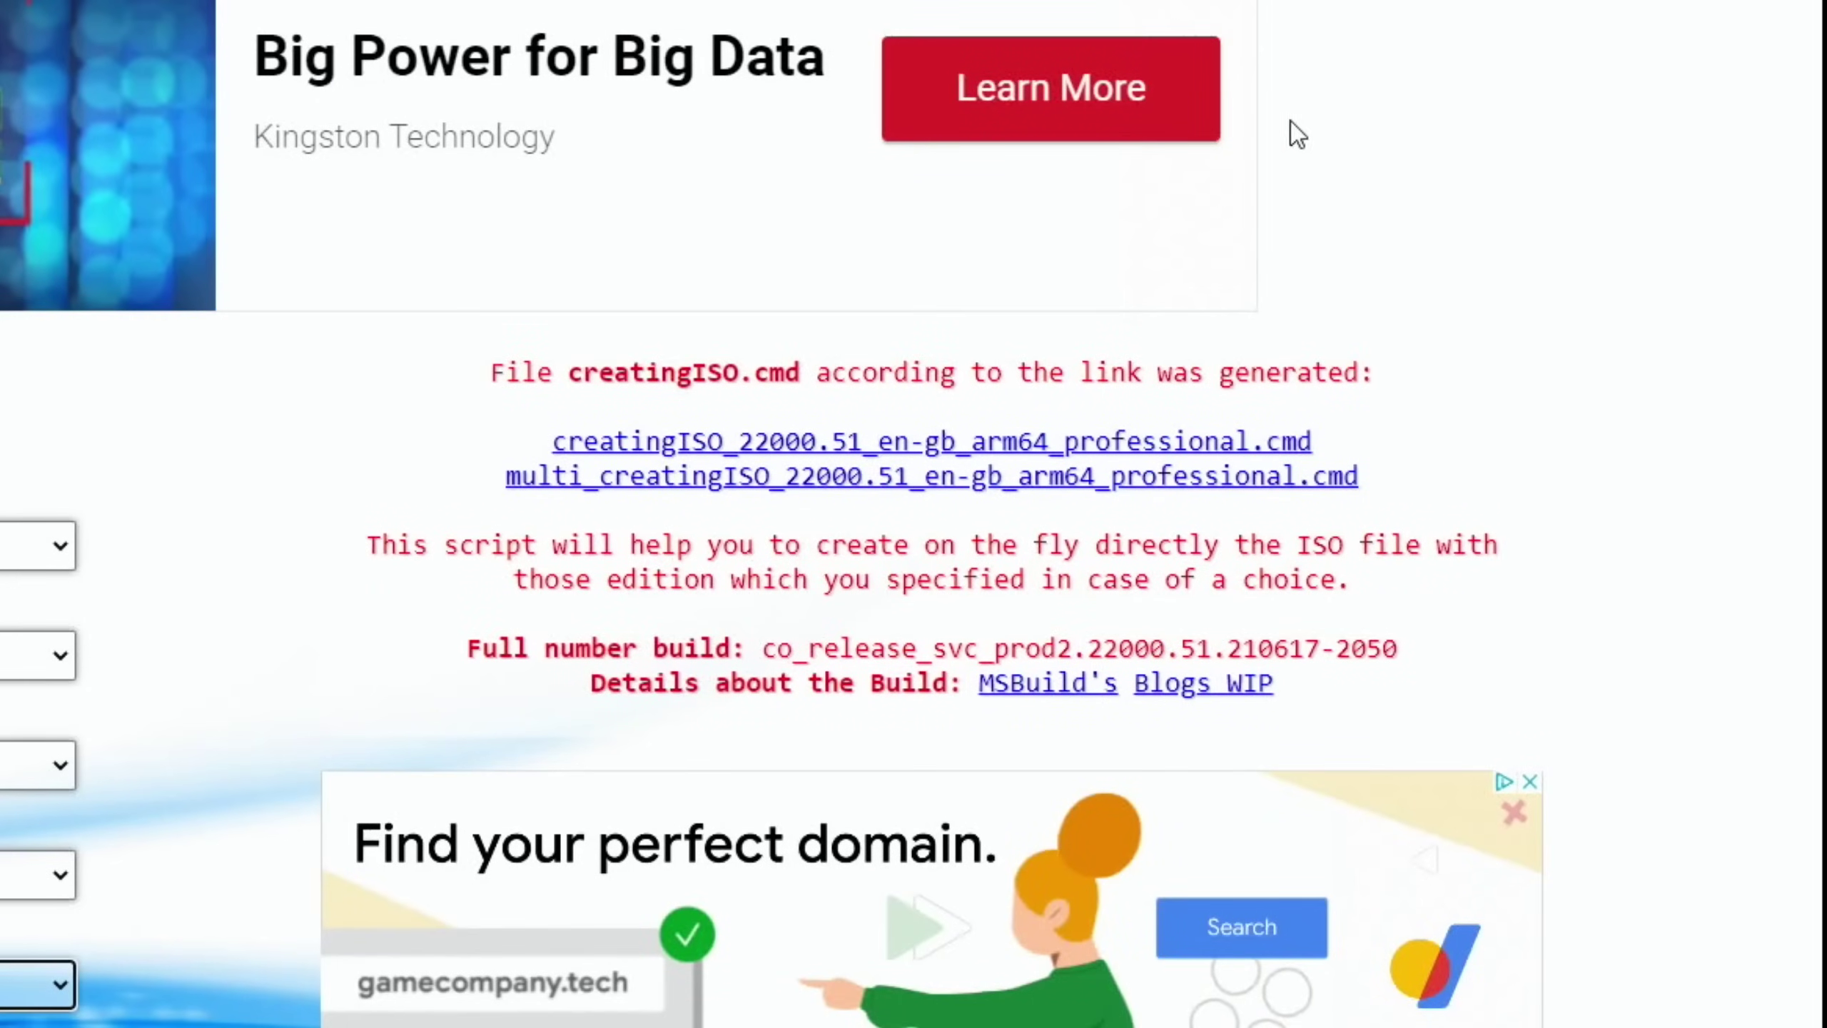
# Step: Download the generated creatingISO_22000.51_en-gb_arm64_professional.cmd script
pyautogui.click(887, 446)
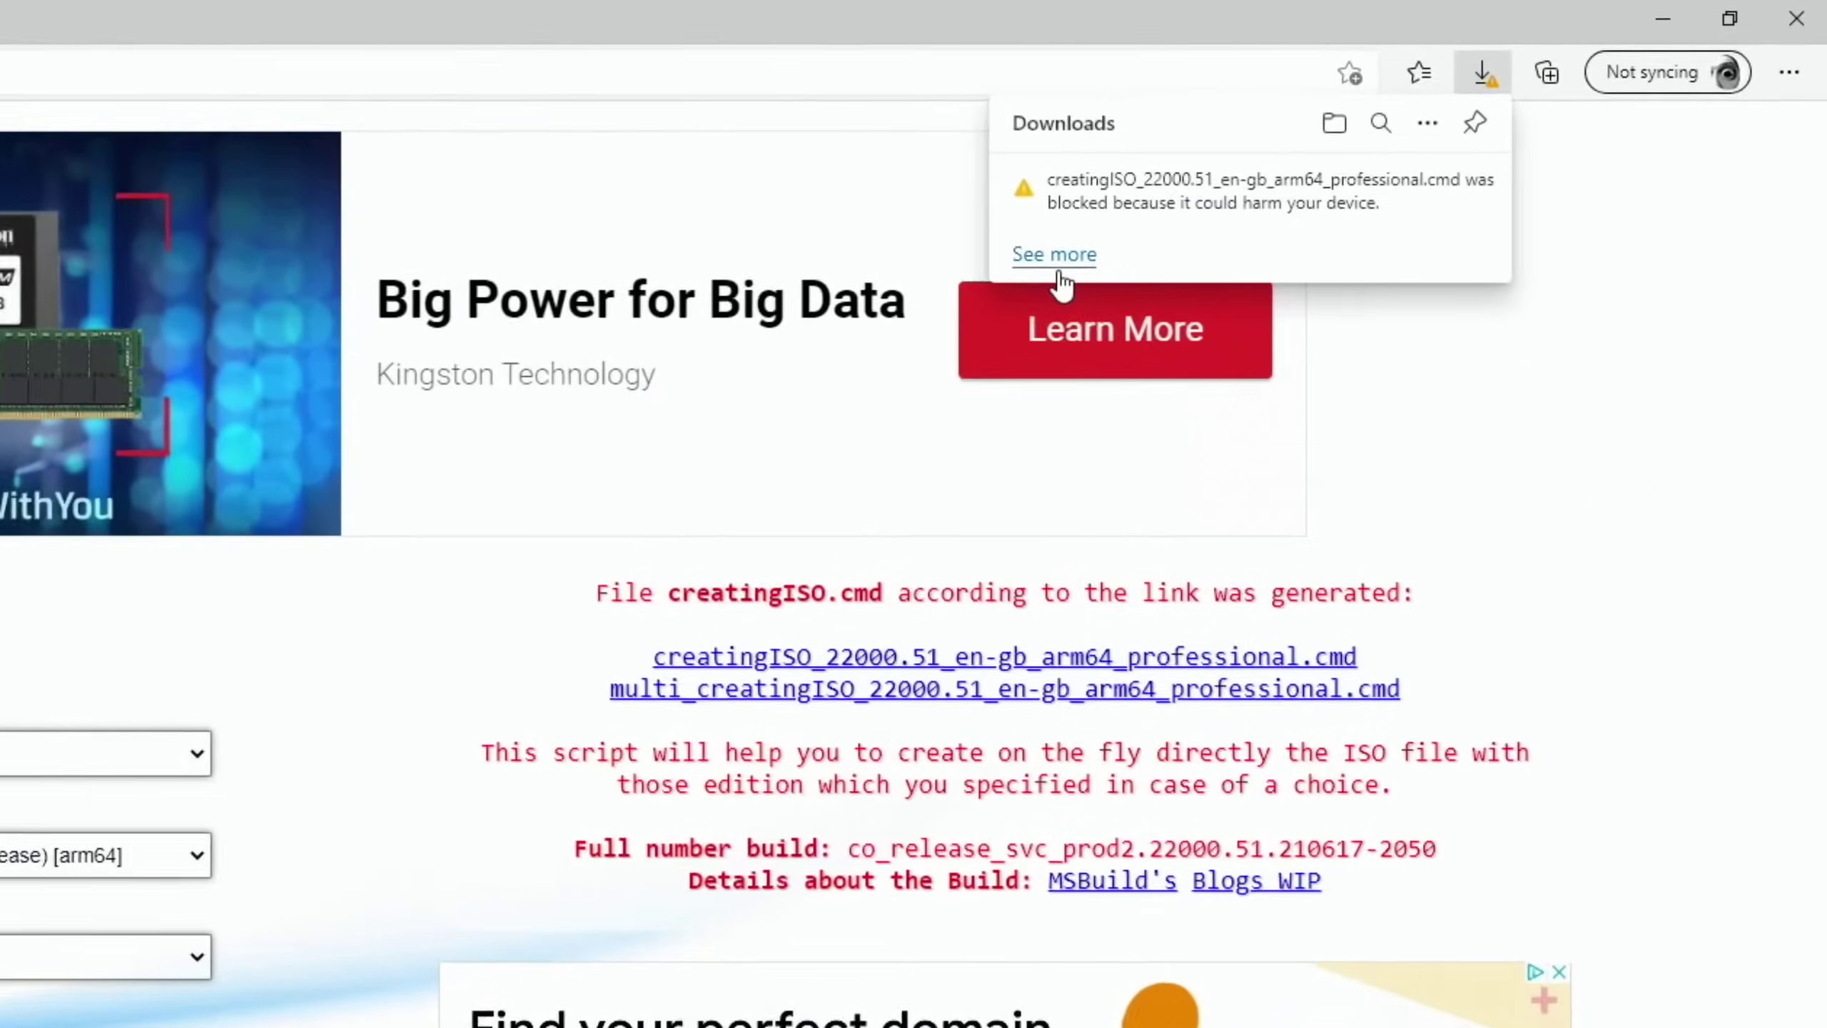
pyautogui.click(1318, 167)
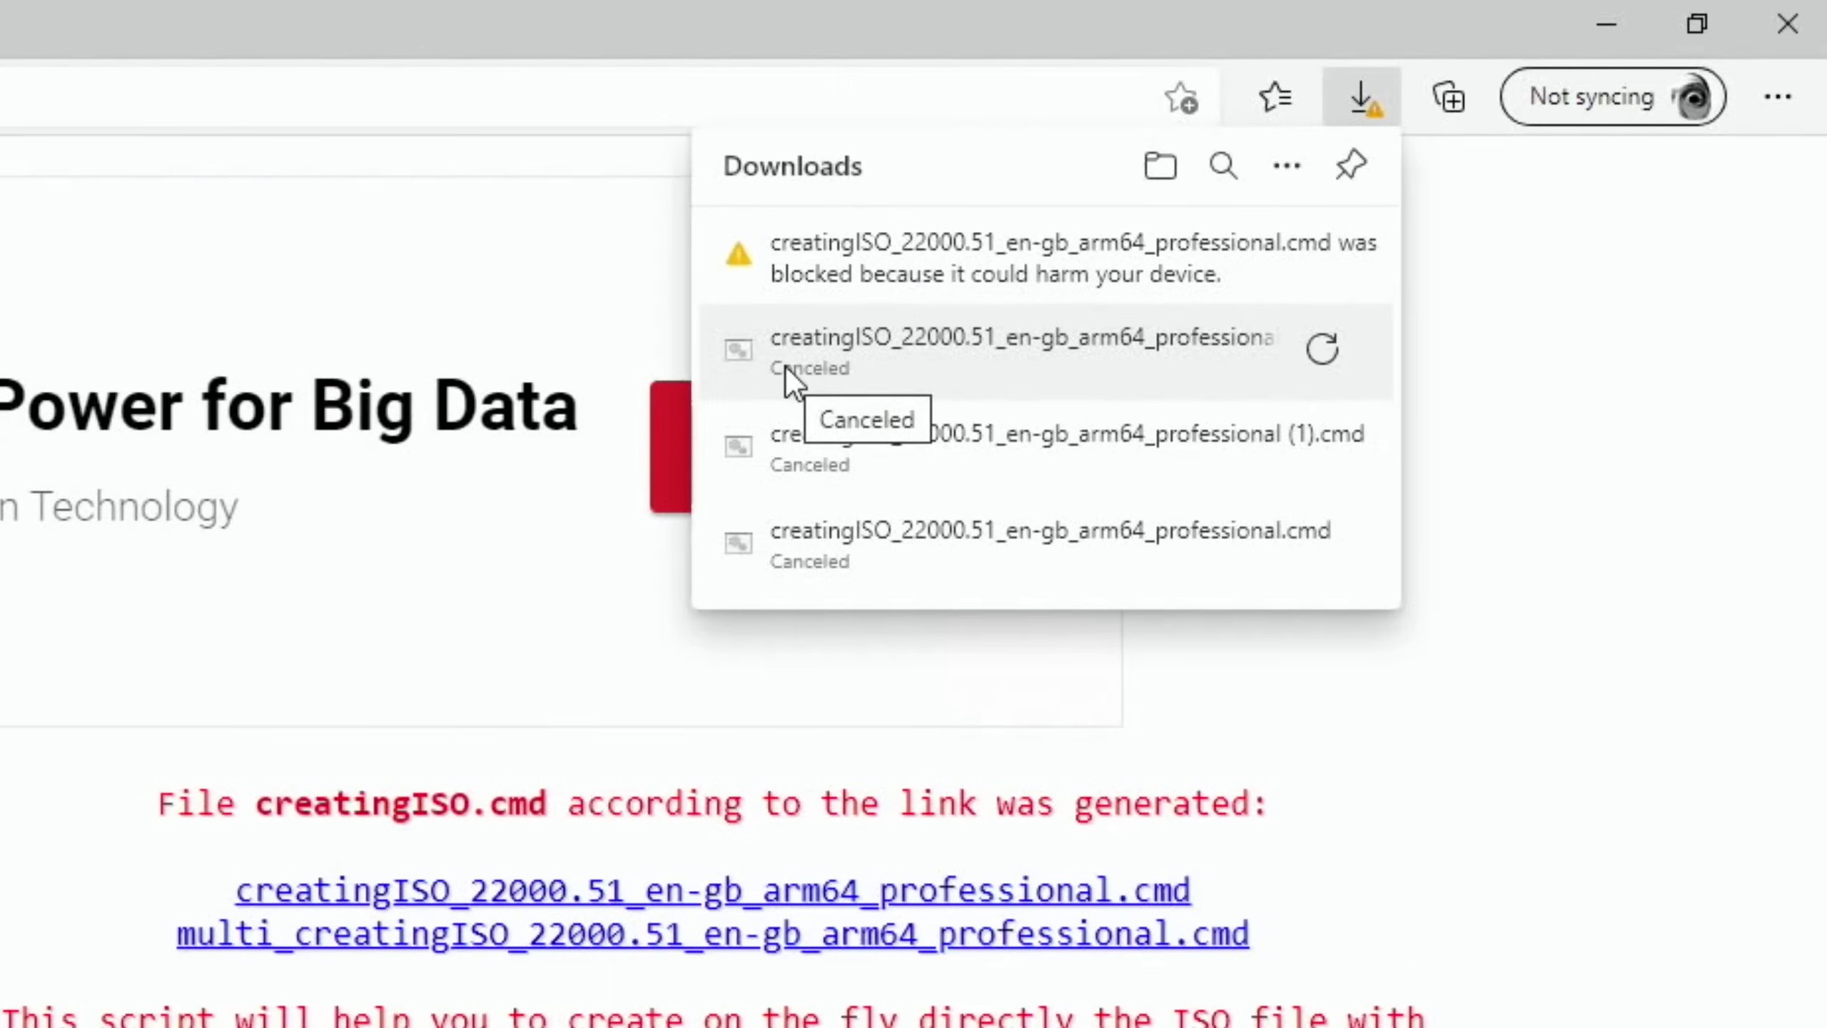
pyautogui.moveTo(1134, 274)
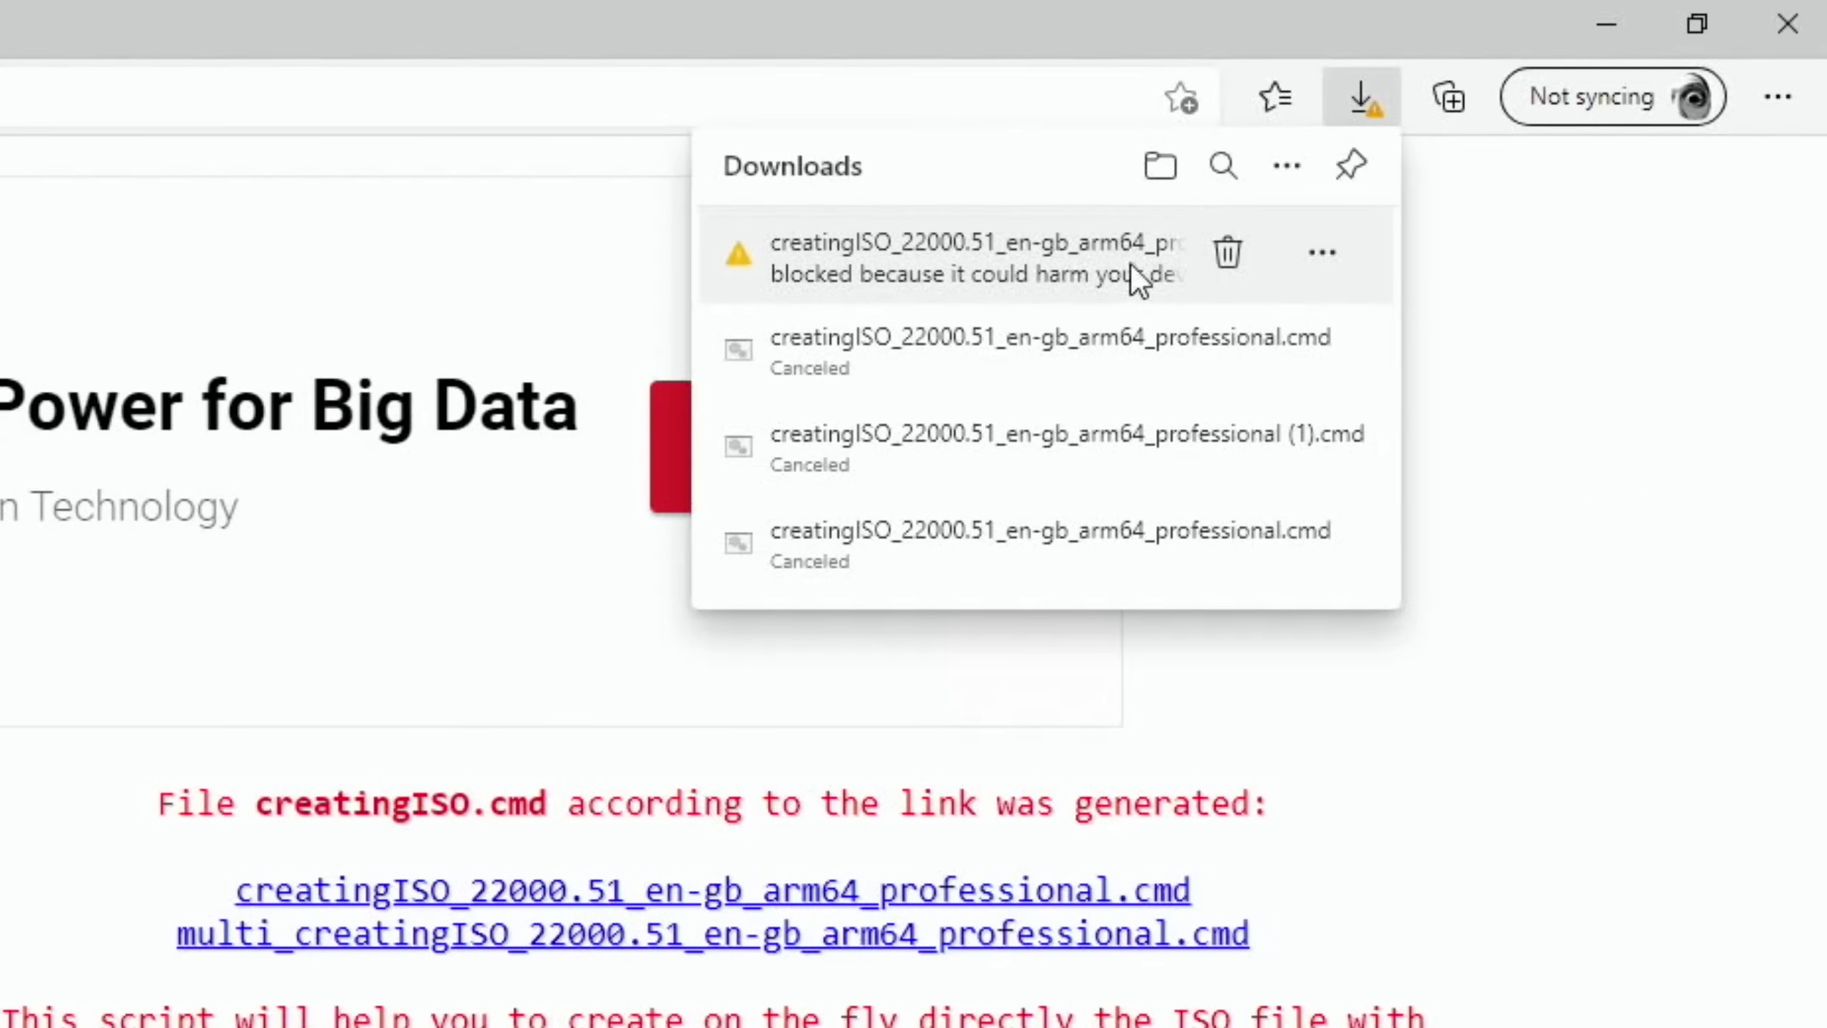
# Step: Keep the blocked script despite the SmartScreen warning and show it in the Downloads folder
pyautogui.click(1315, 259)
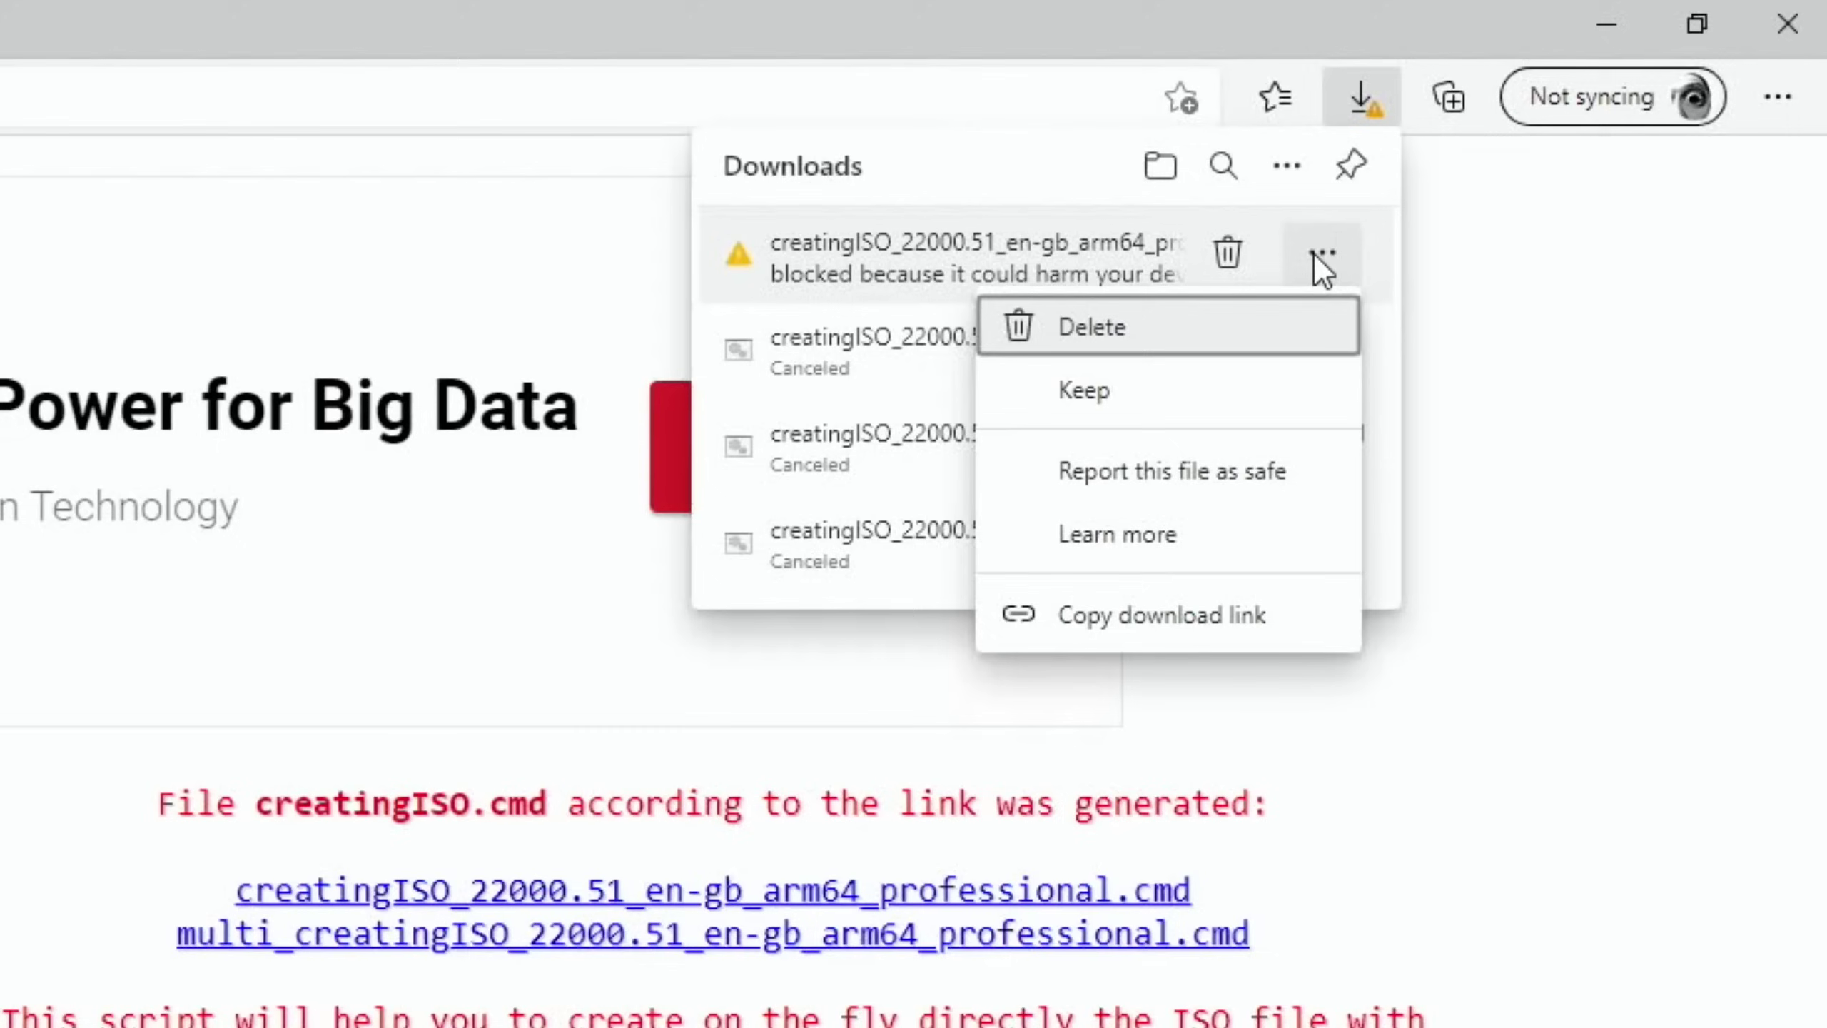
pyautogui.click(1126, 387)
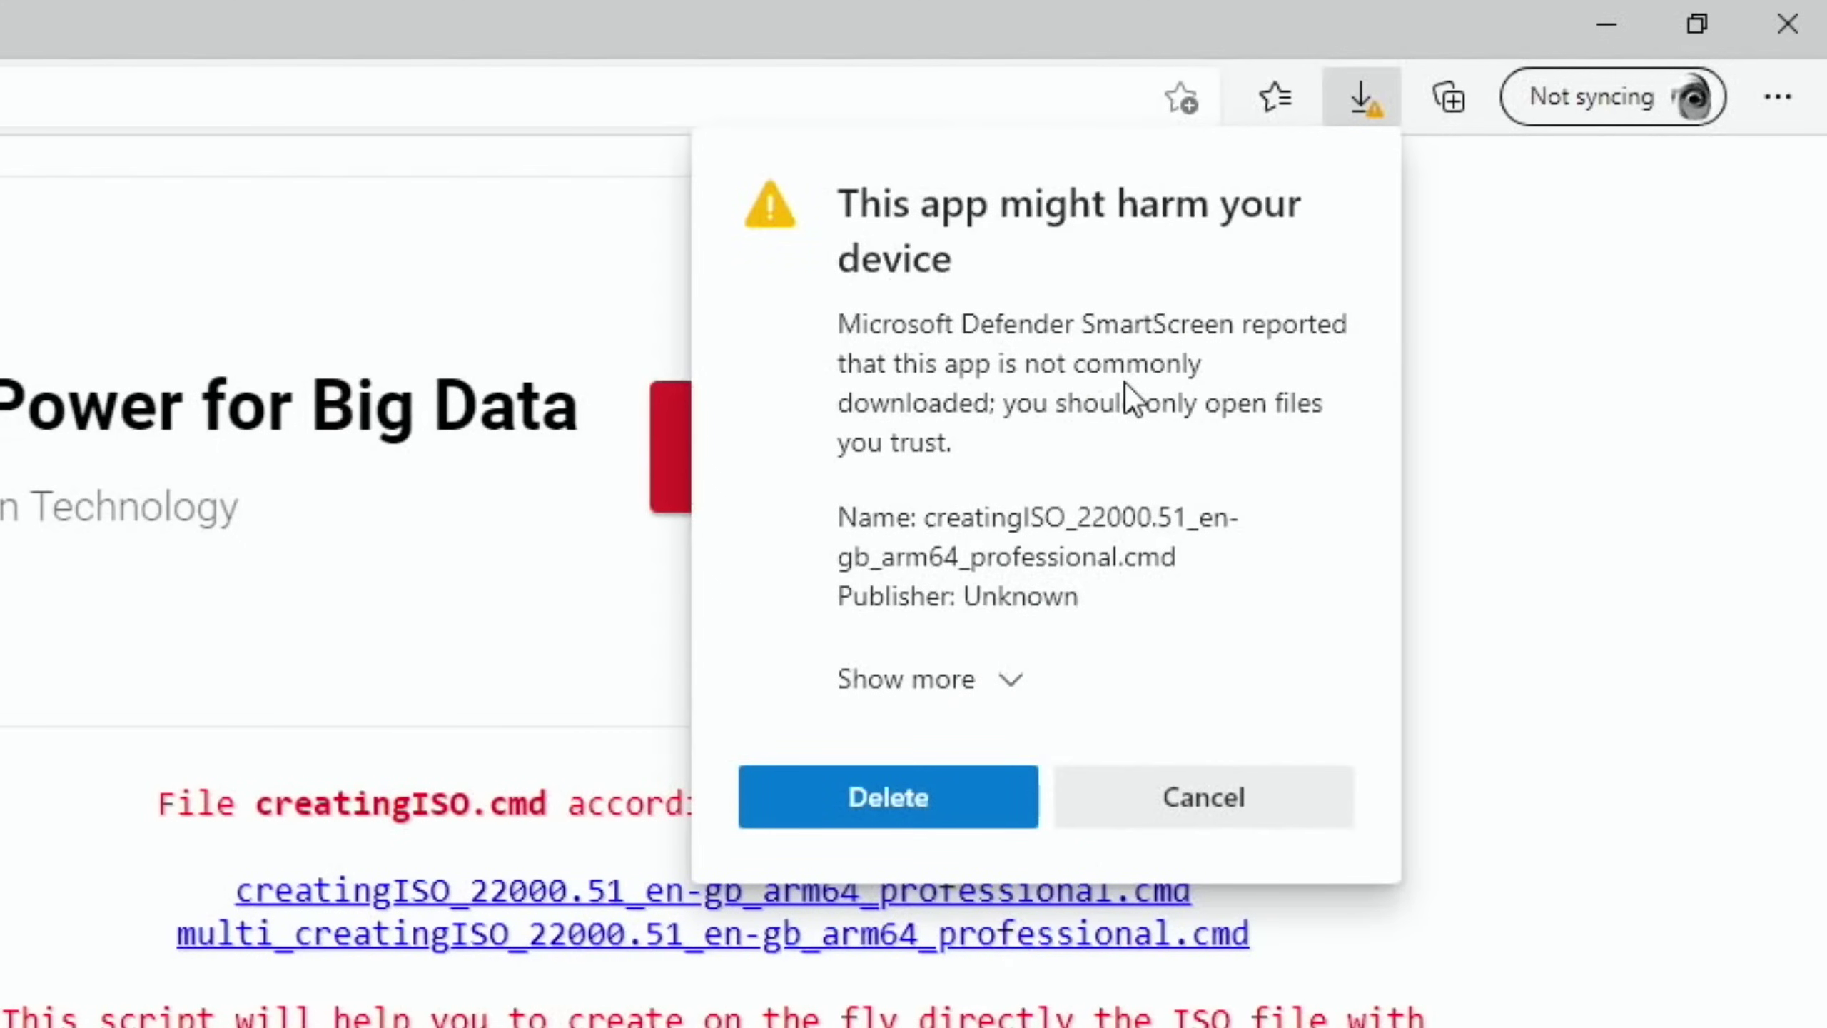
pyautogui.click(998, 682)
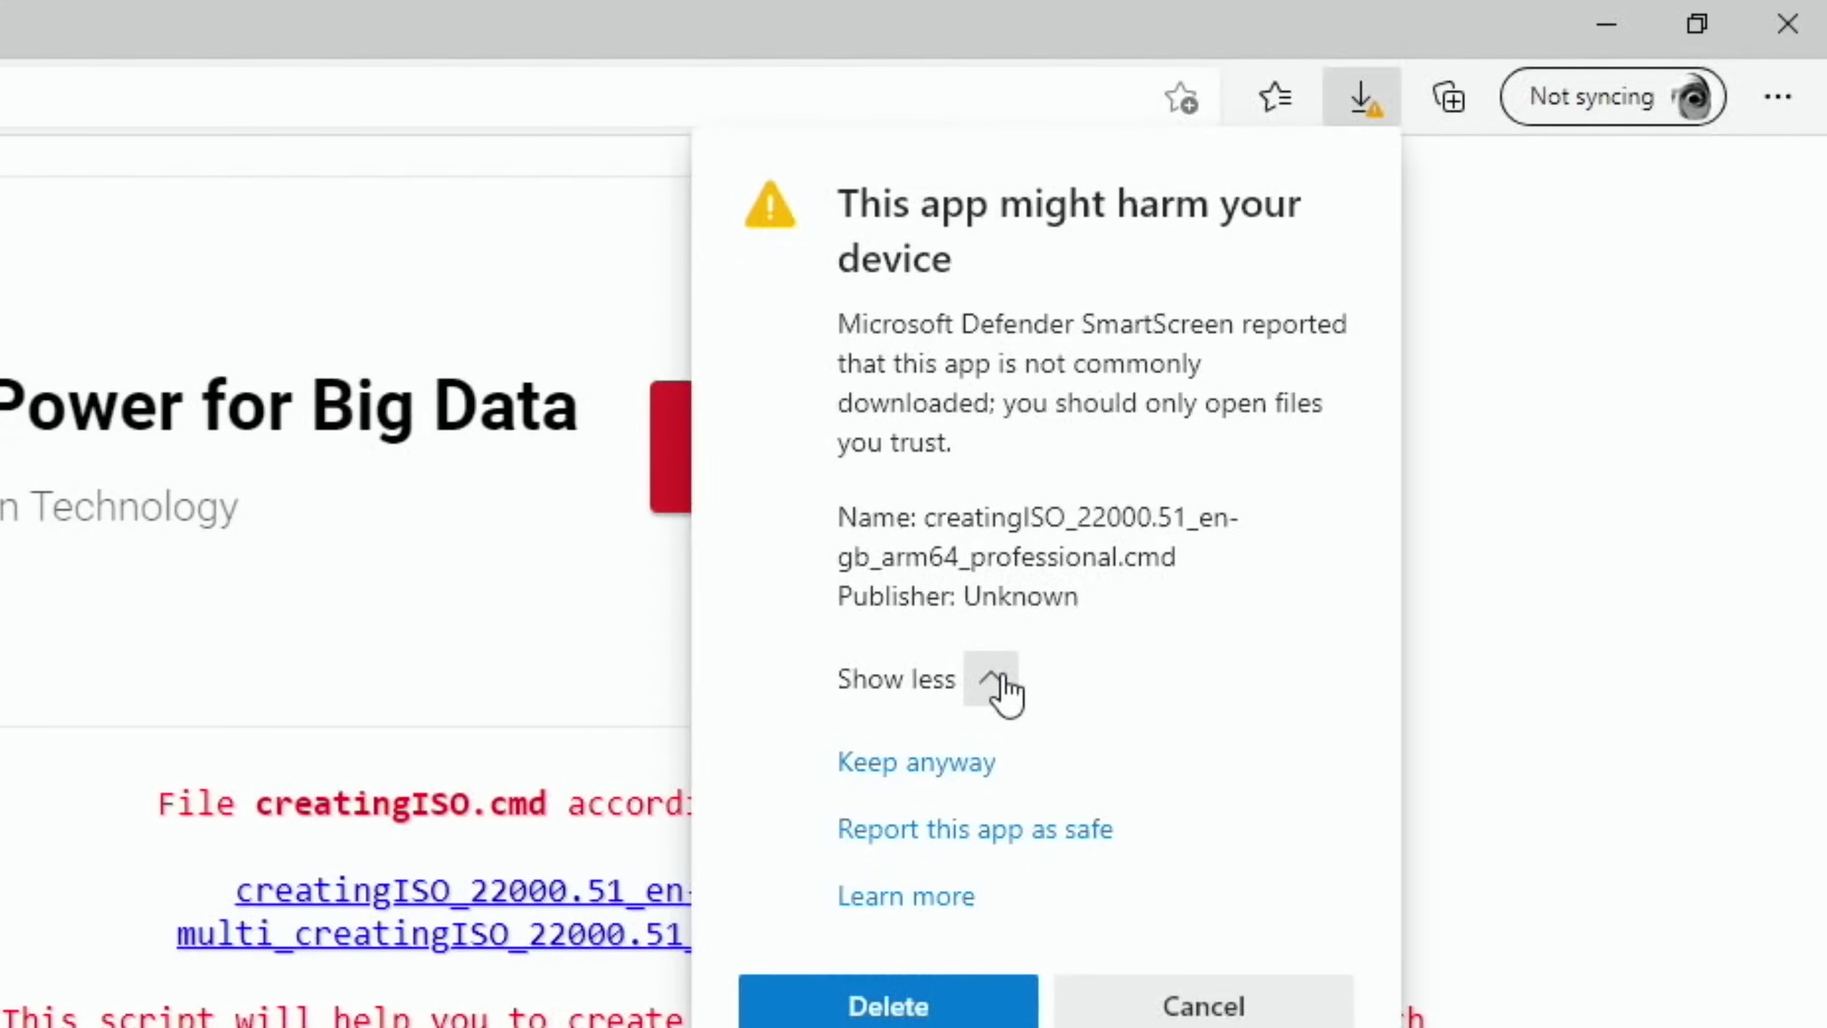
pyautogui.click(939, 765)
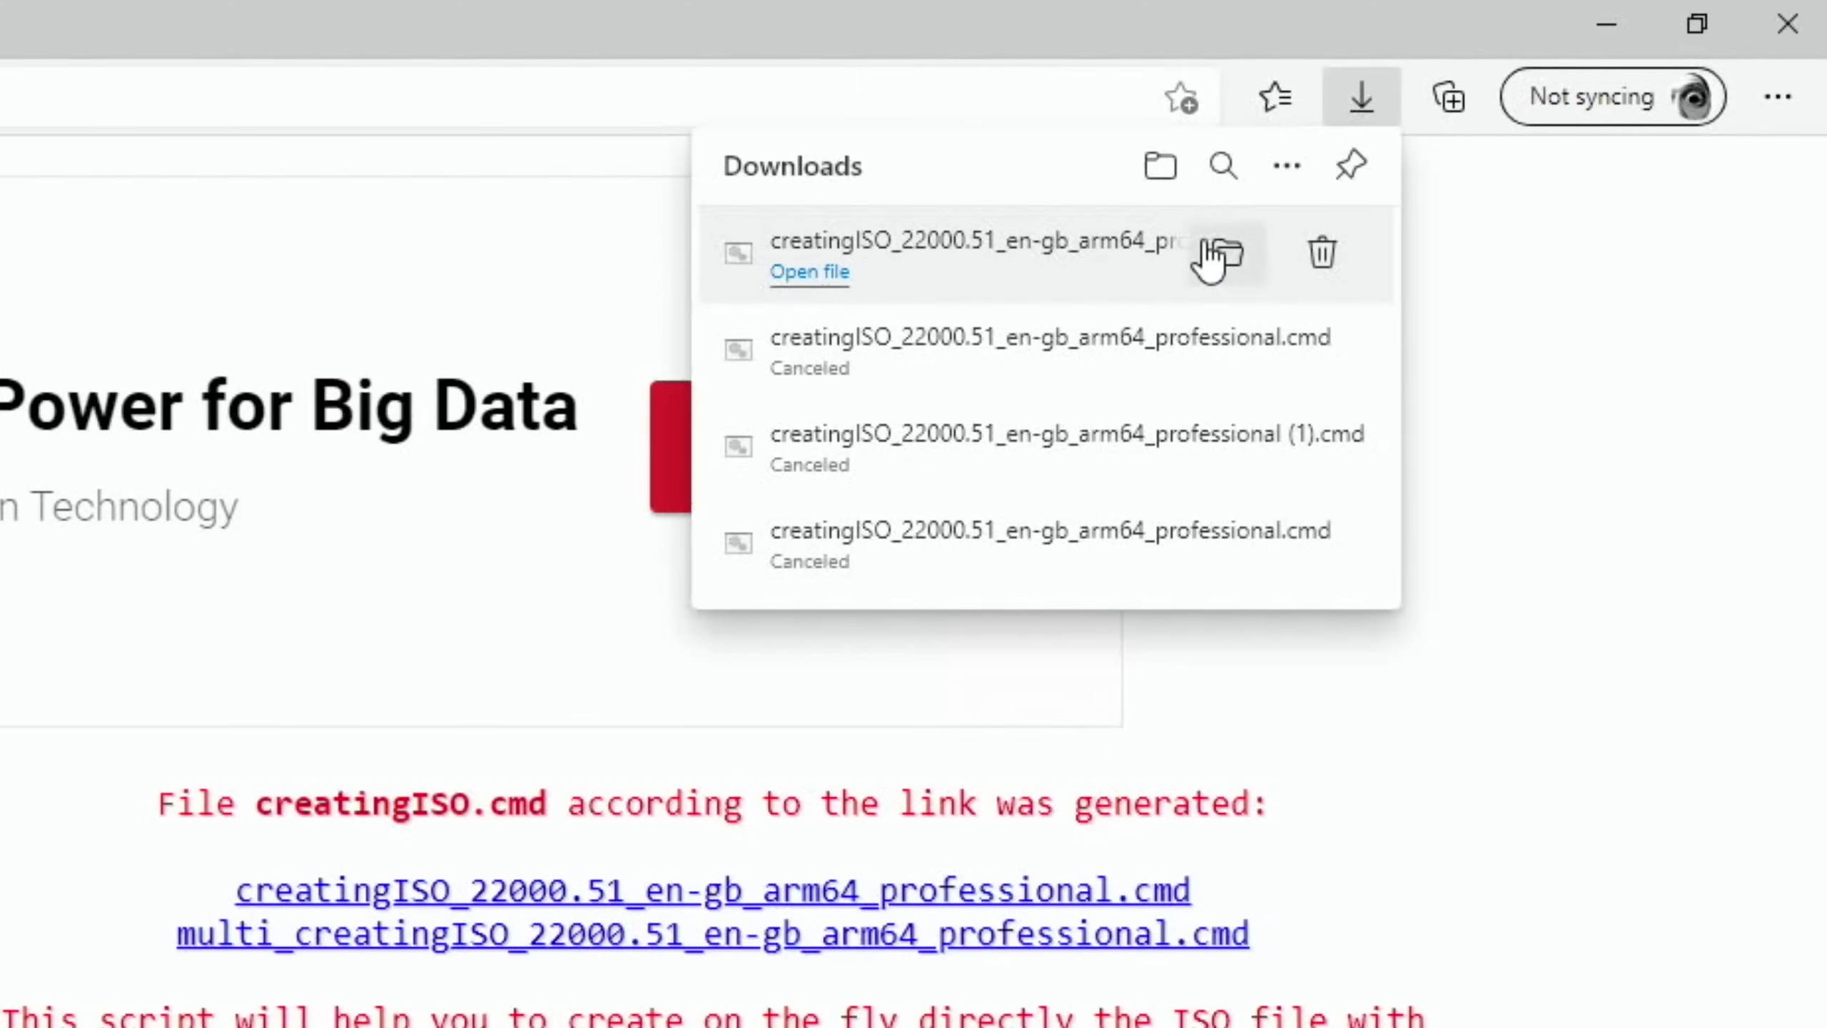
pyautogui.click(1225, 252)
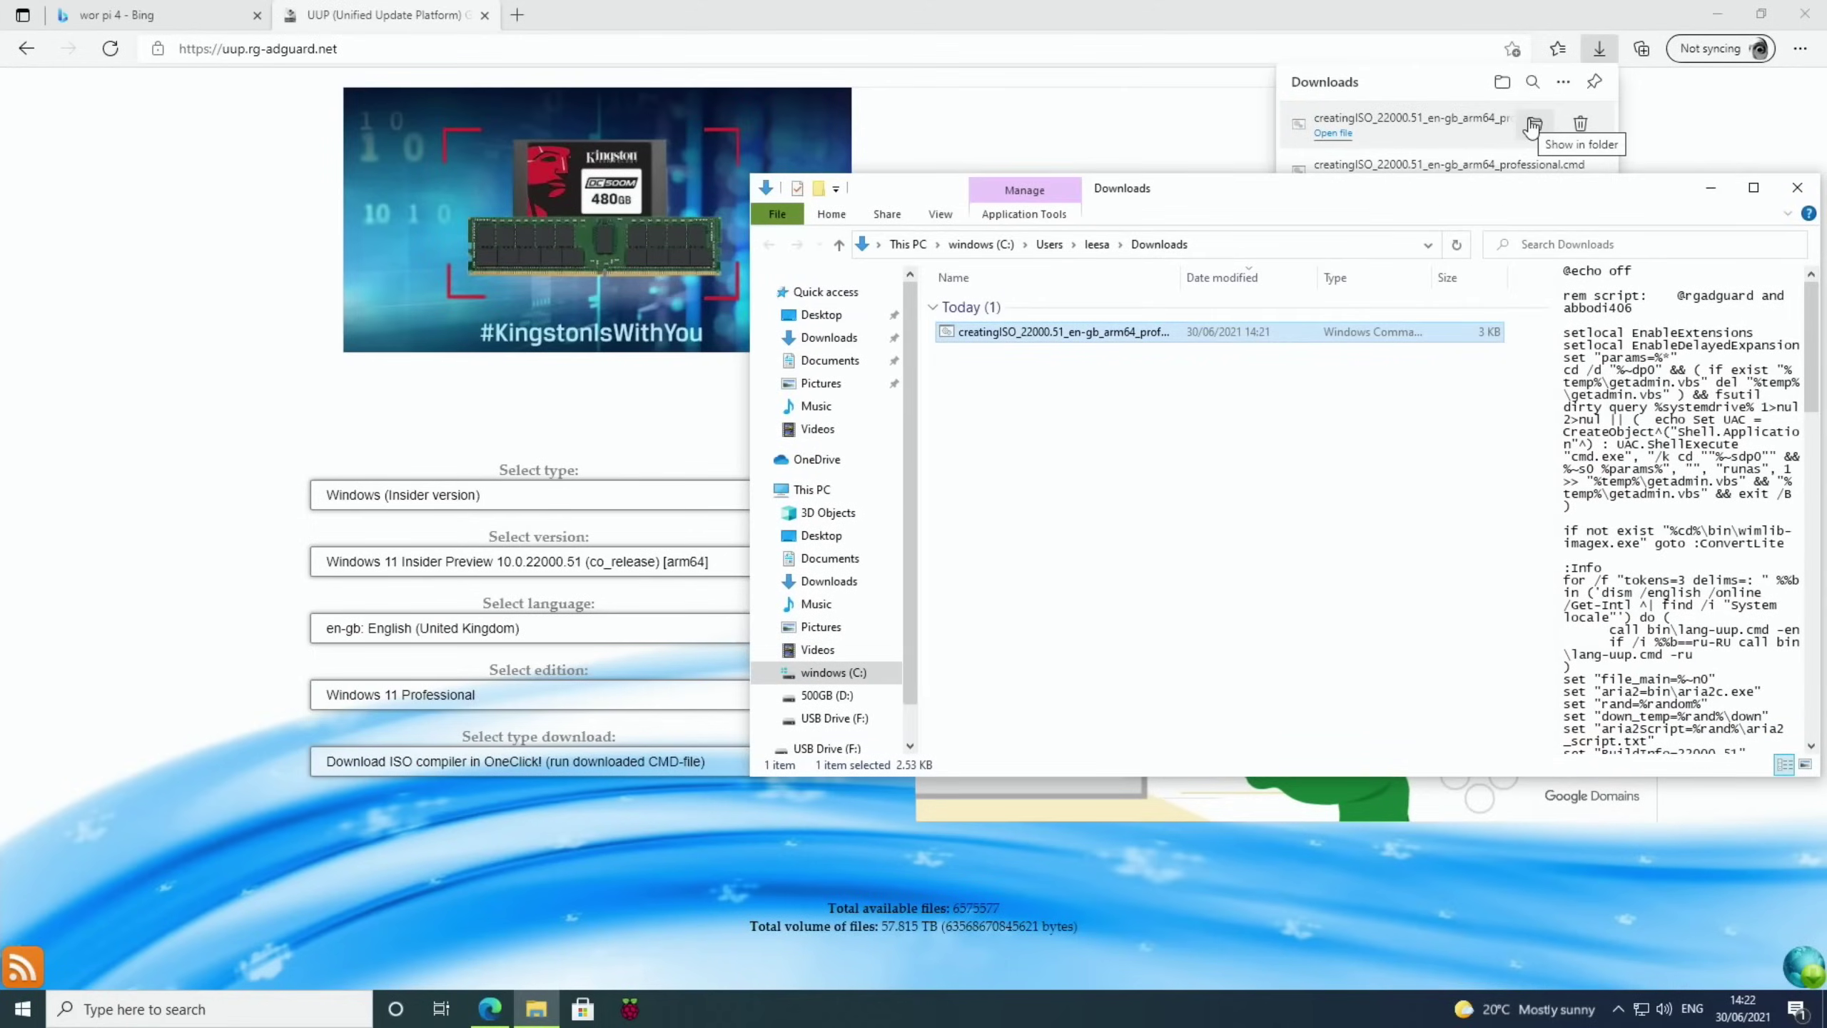
pyautogui.click(1082, 409)
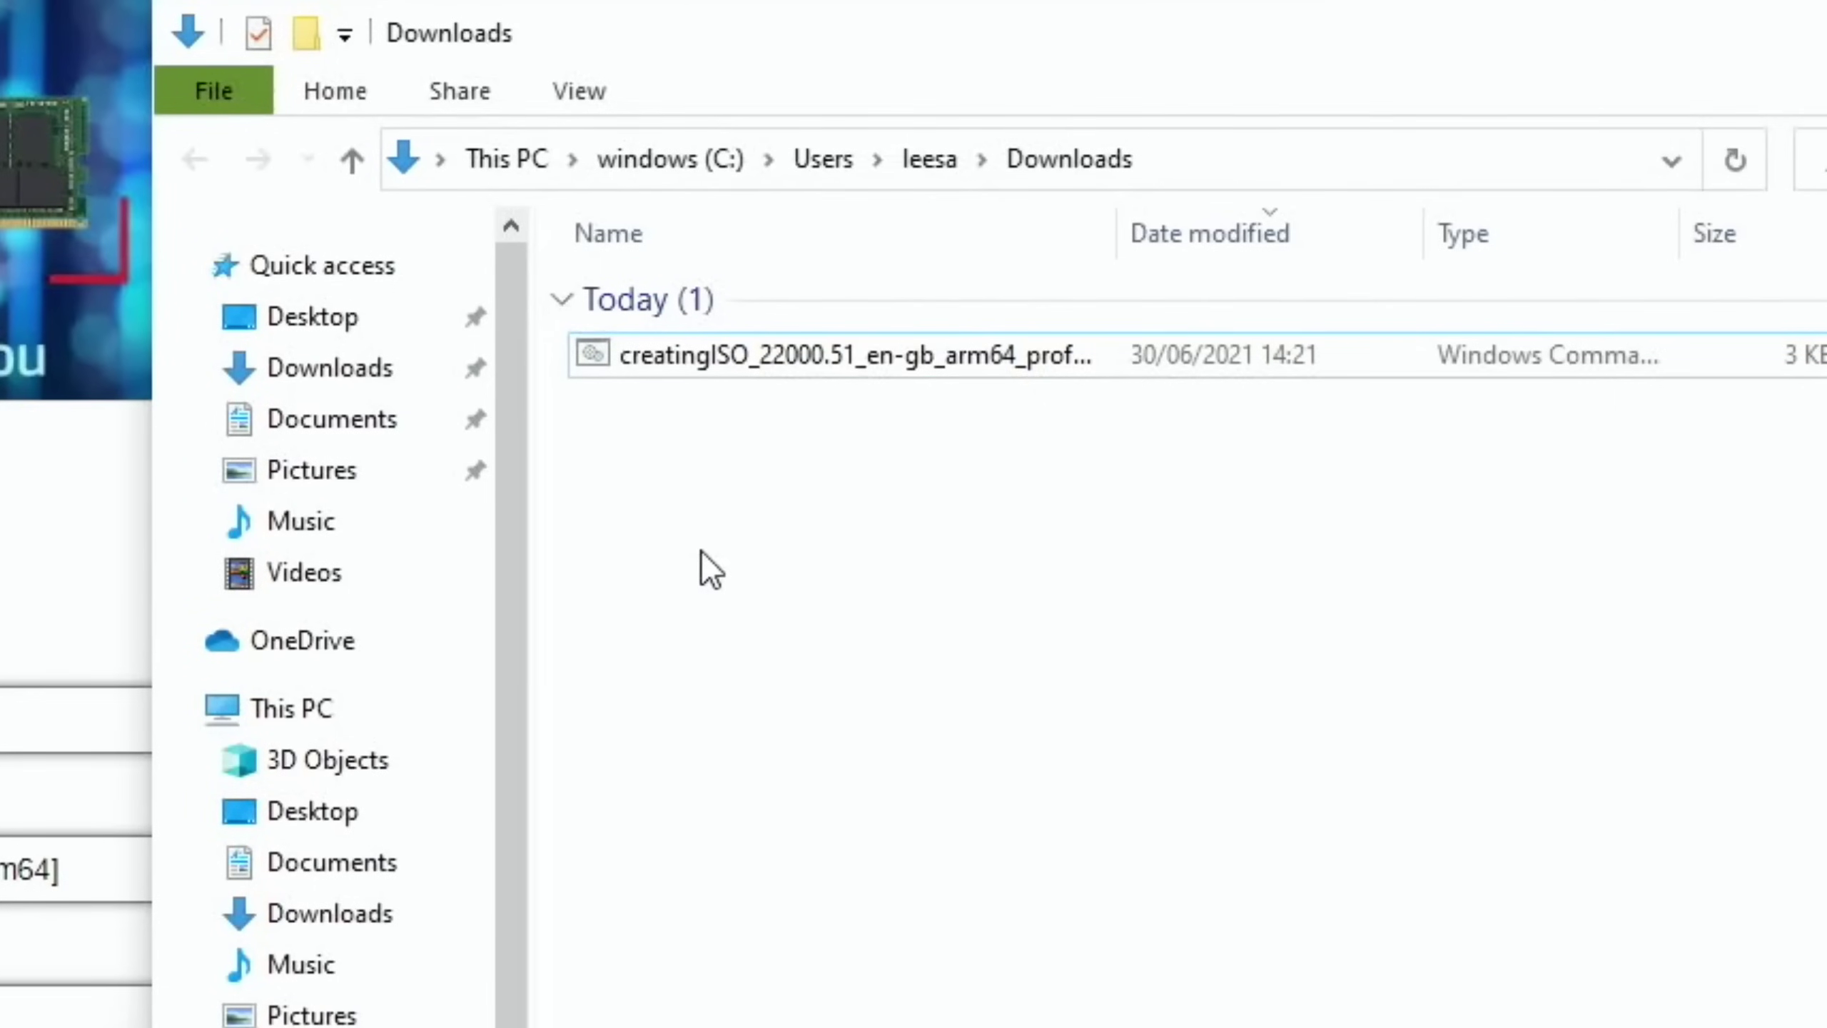
# Step: Run the creatingISO .cmd script as administrator, getting past the SmartScreen and UAC prompts
pyautogui.rightClick(625, 364)
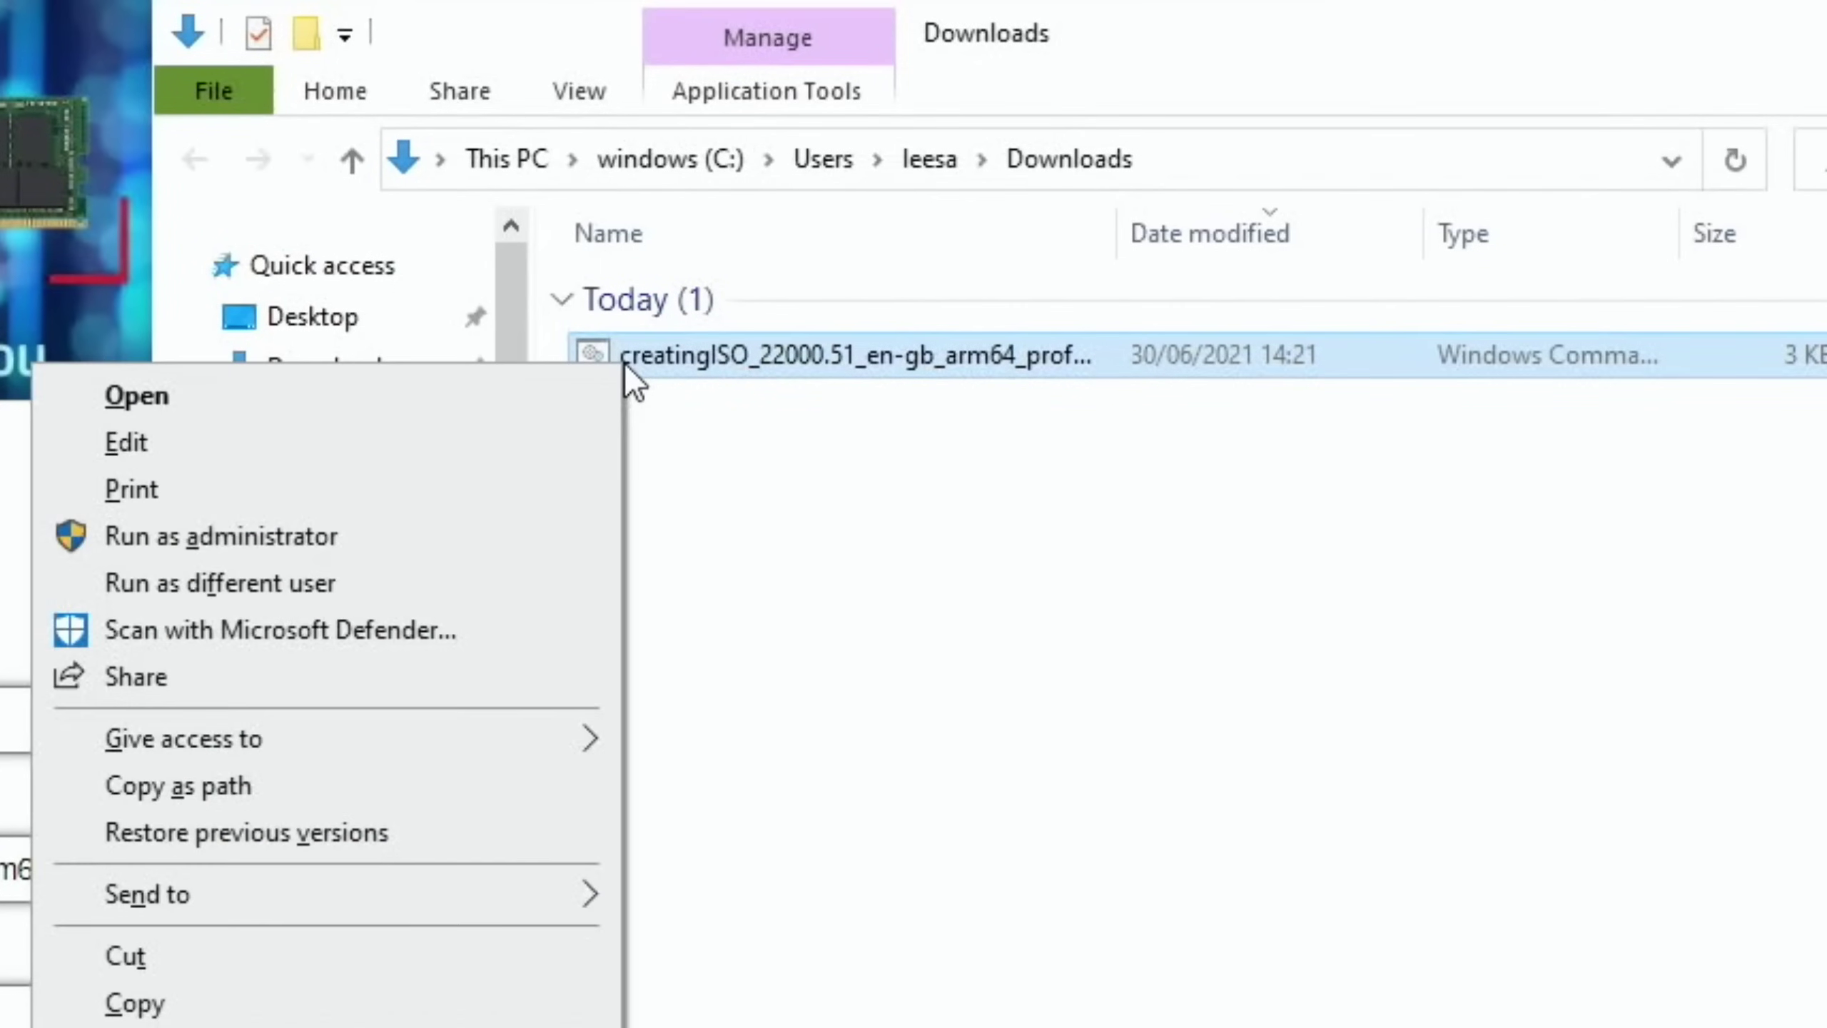
pyautogui.click(284, 533)
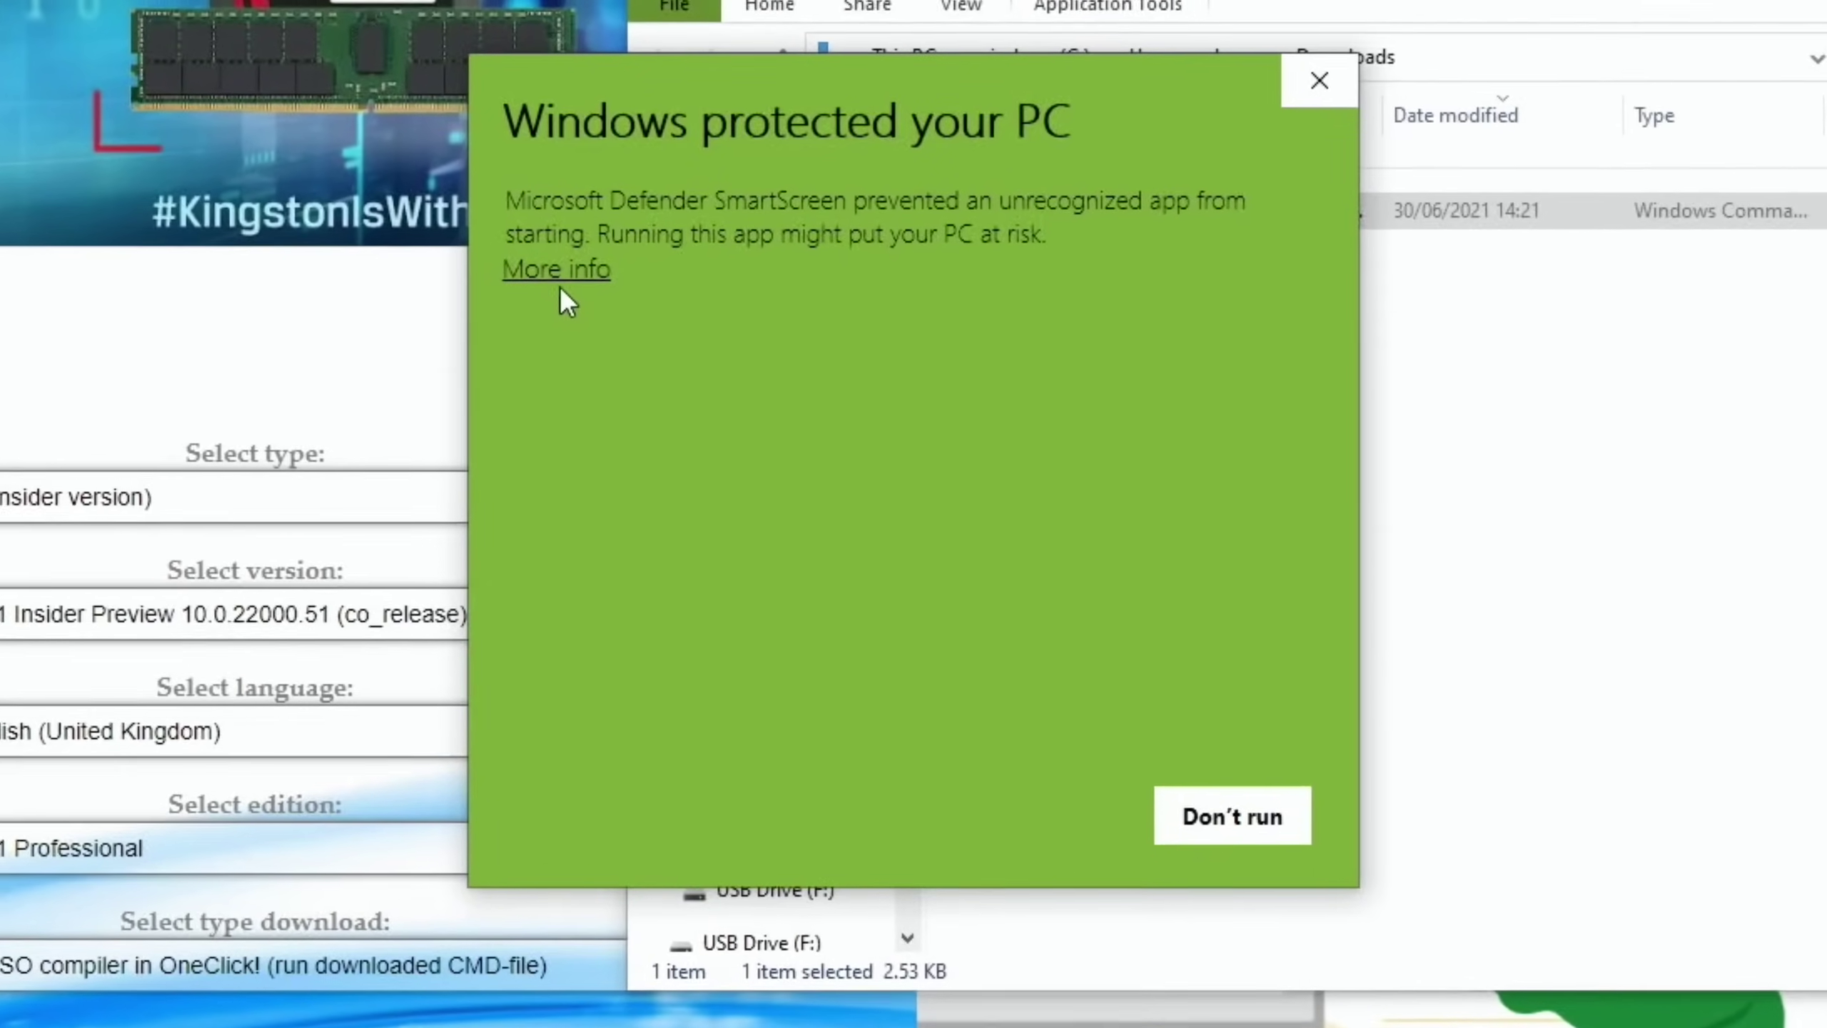
pyautogui.click(638, 322)
pyautogui.click(1011, 832)
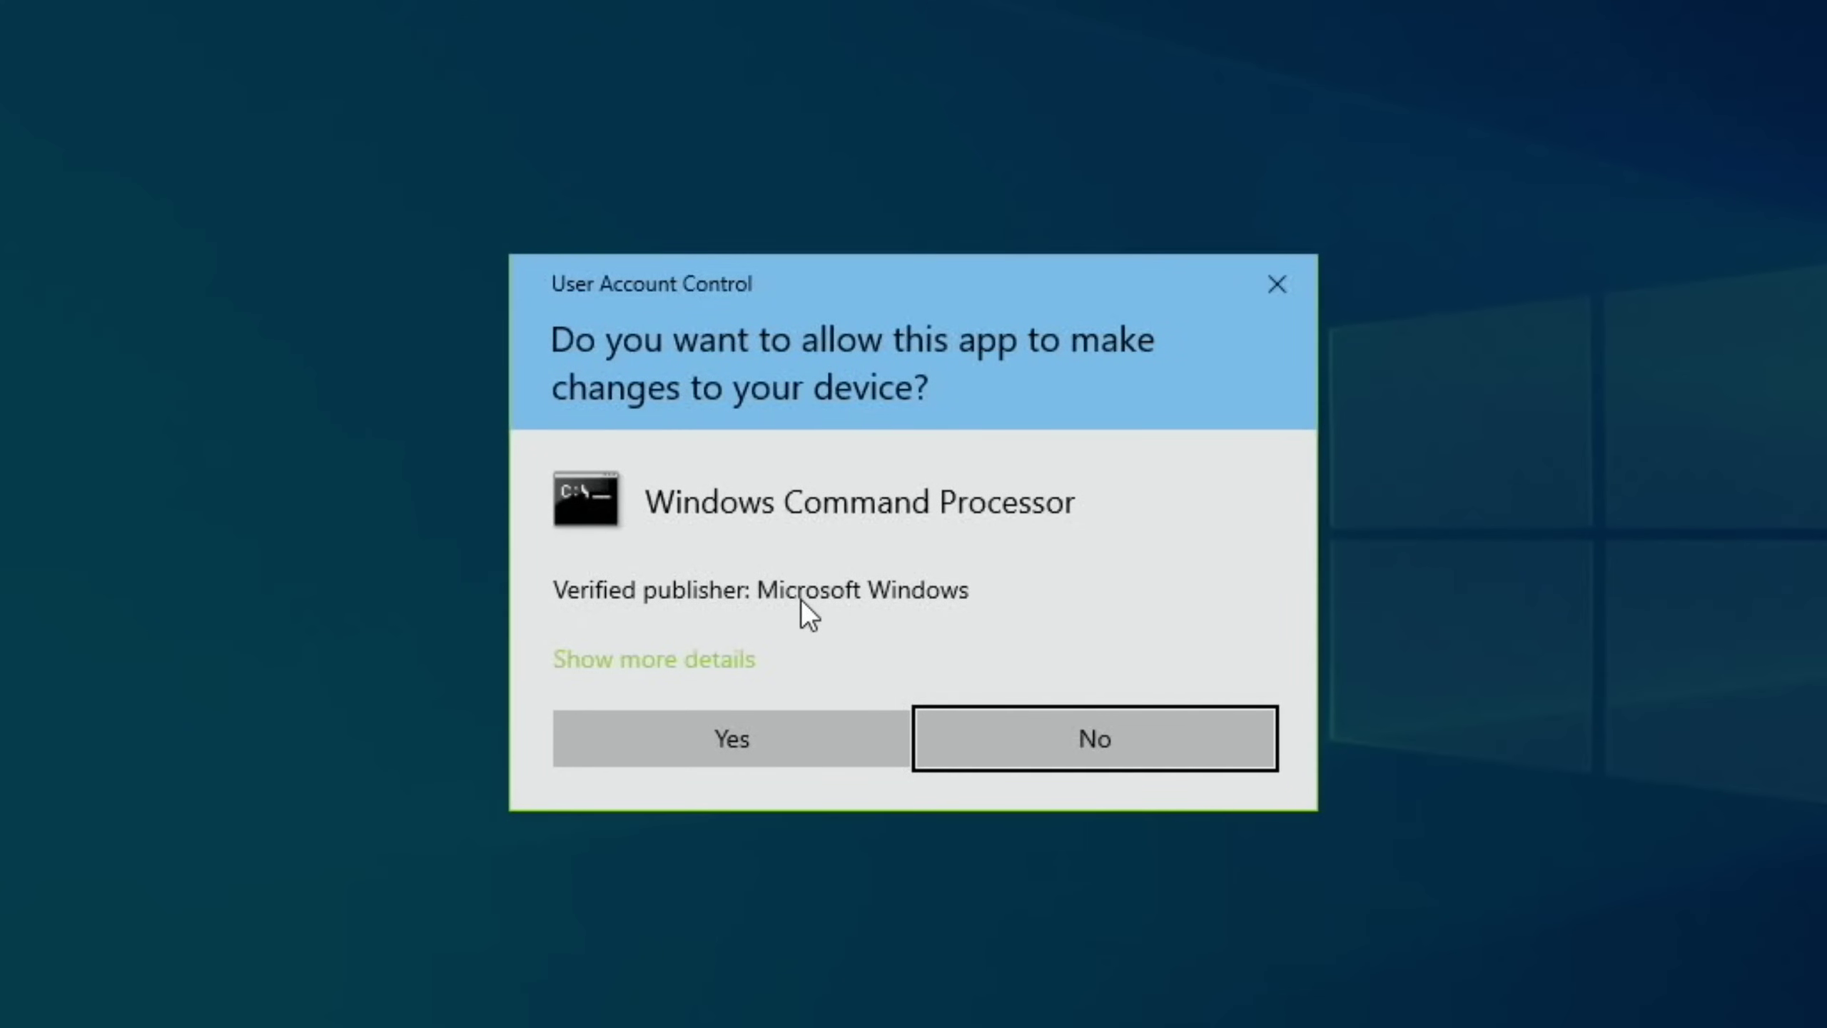
pyautogui.click(734, 743)
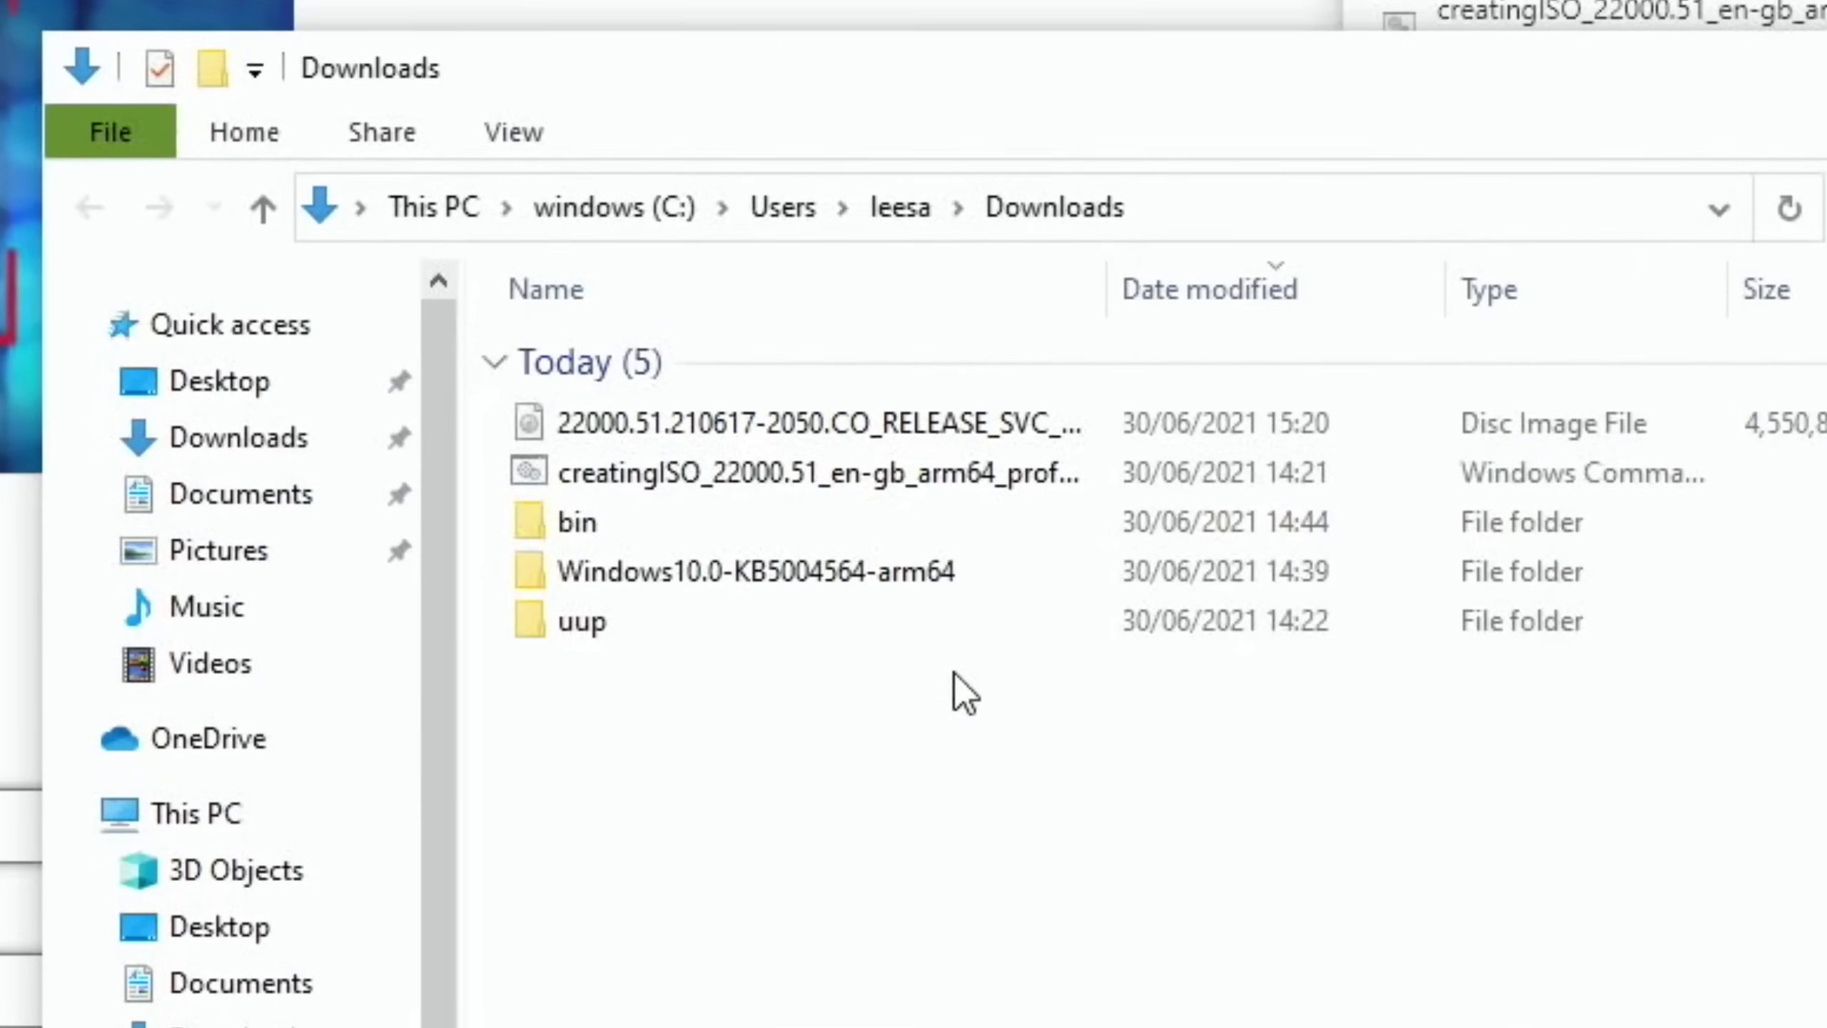
pyautogui.moveTo(797, 426)
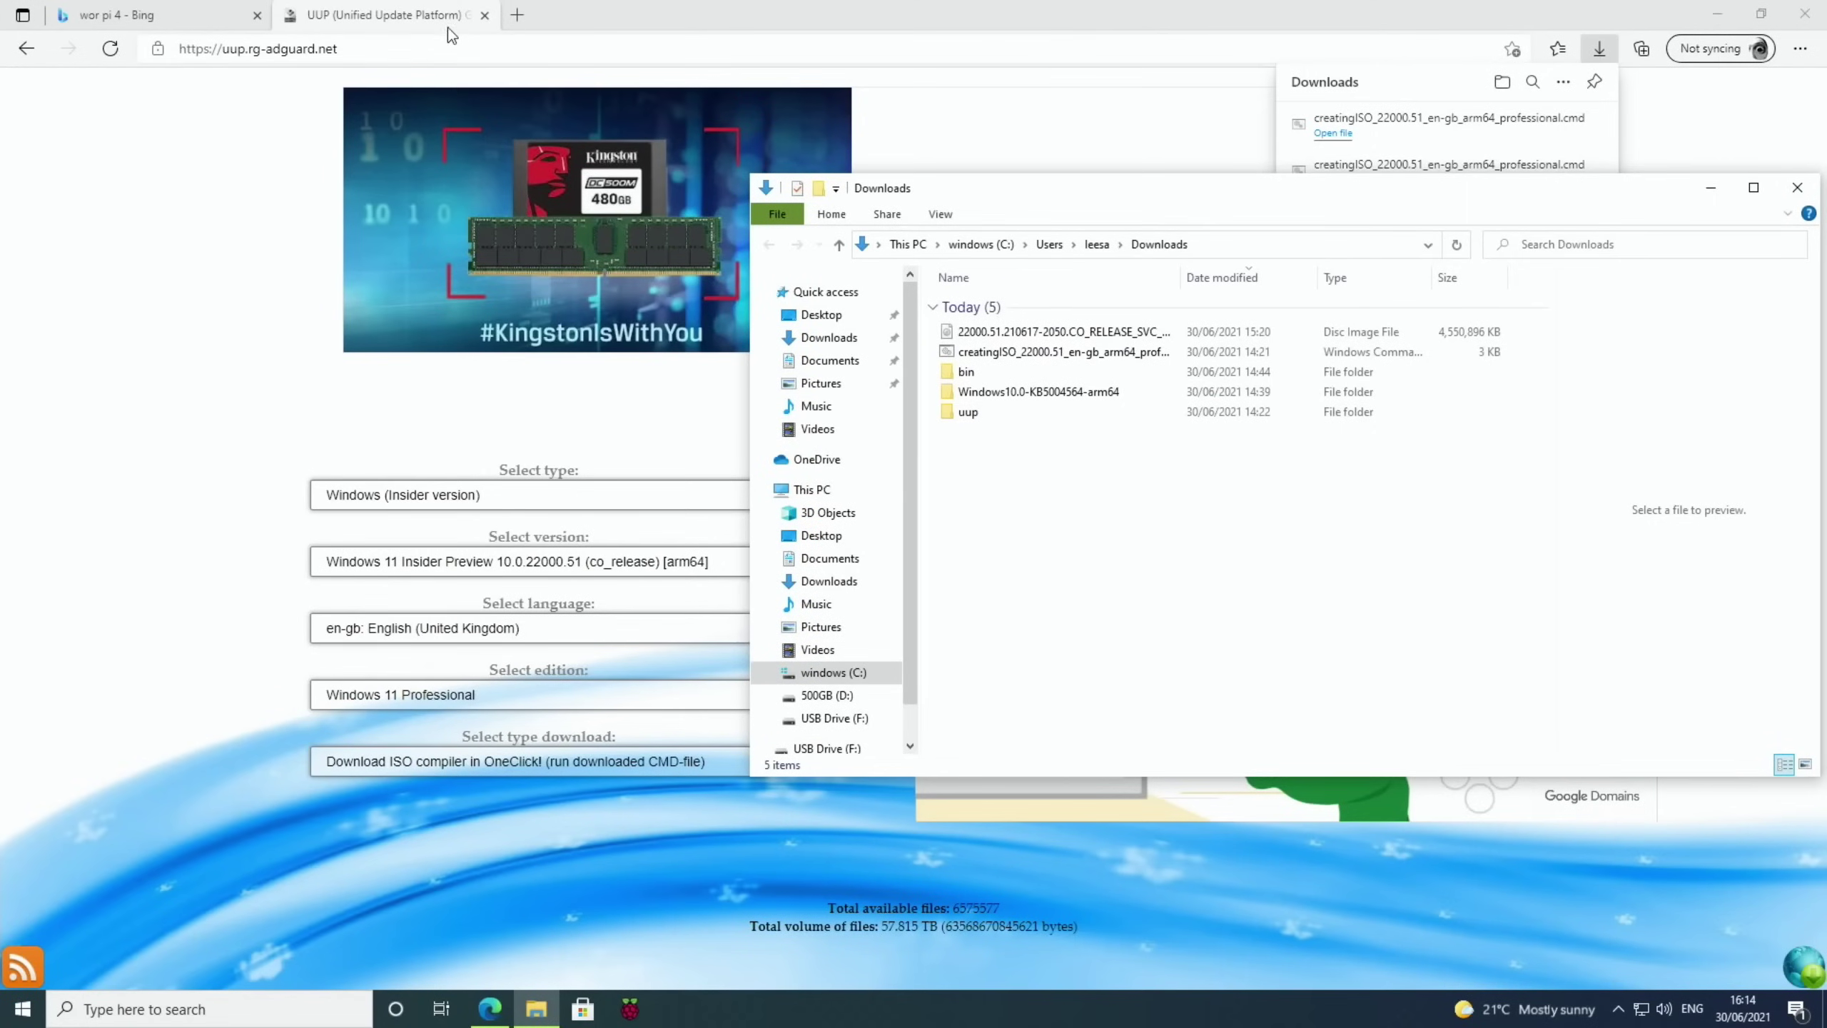
# Step: Go back to the WoR downloads page, download version 2.1.2, and show WoR_Release_2.1.2.zip in its folder
pyautogui.click(26, 49)
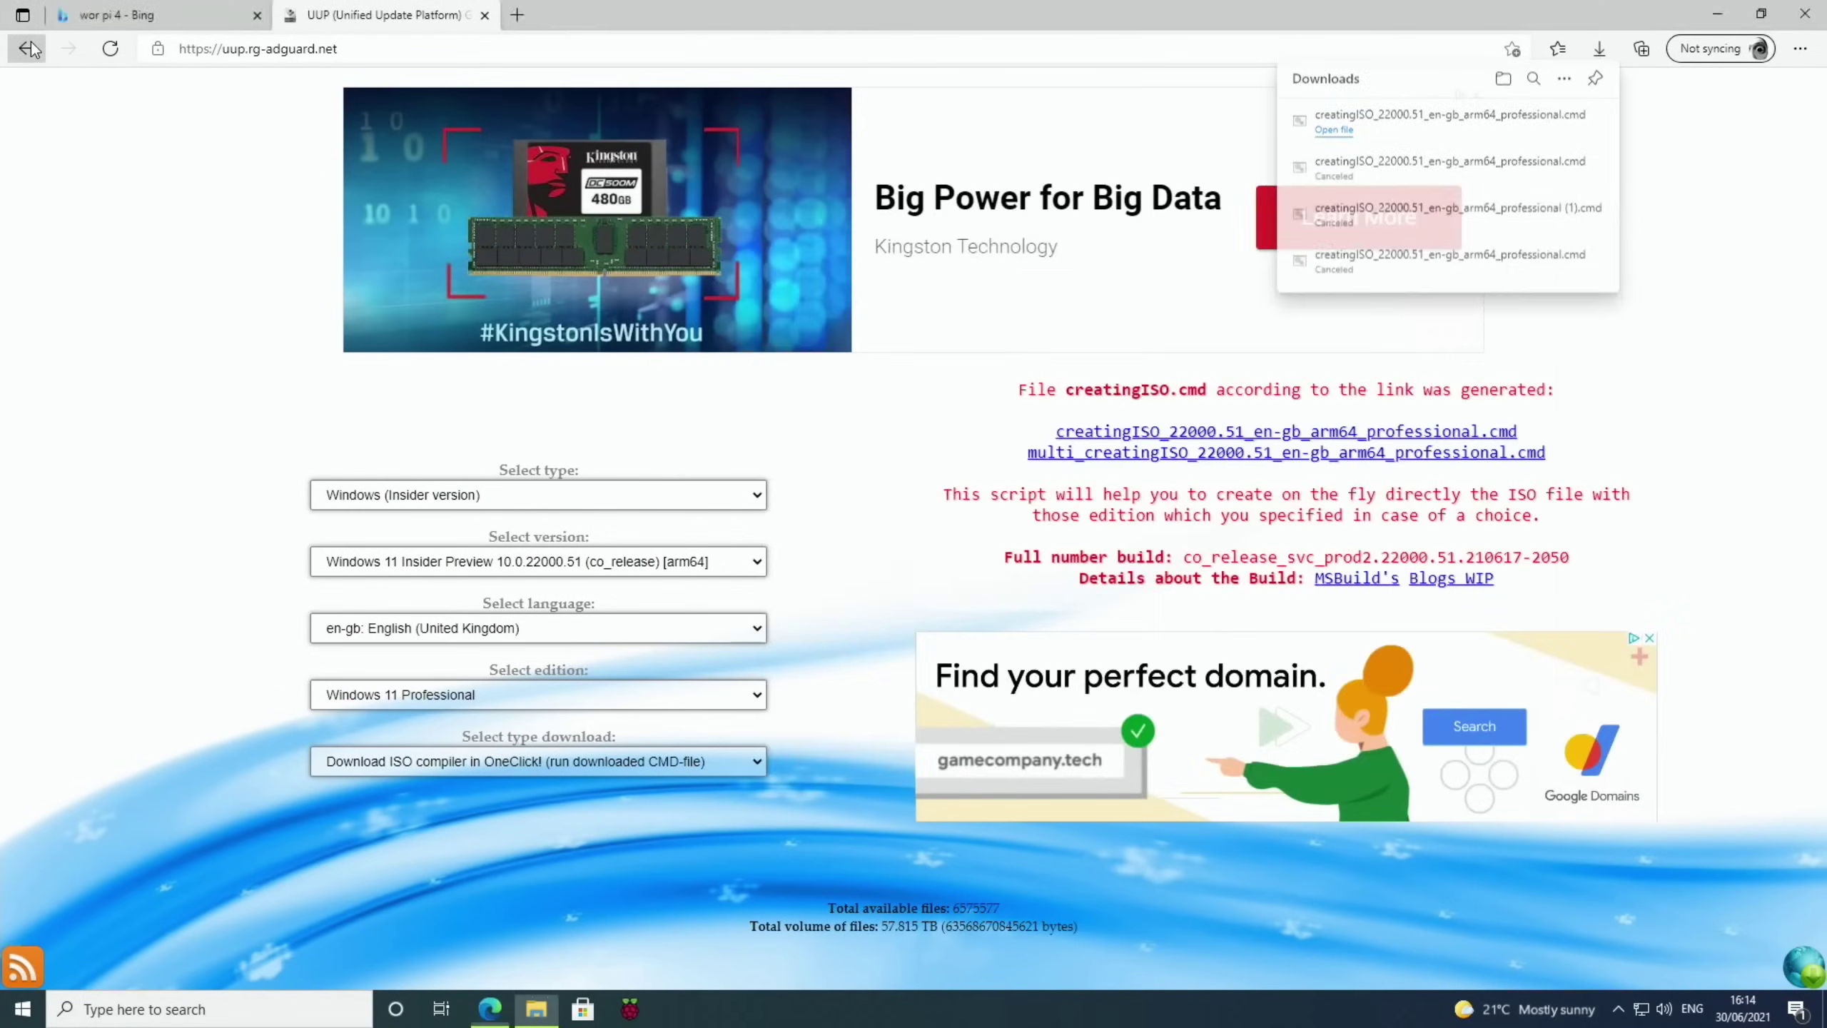
pyautogui.click(26, 49)
pyautogui.scroll(8, 147, 388)
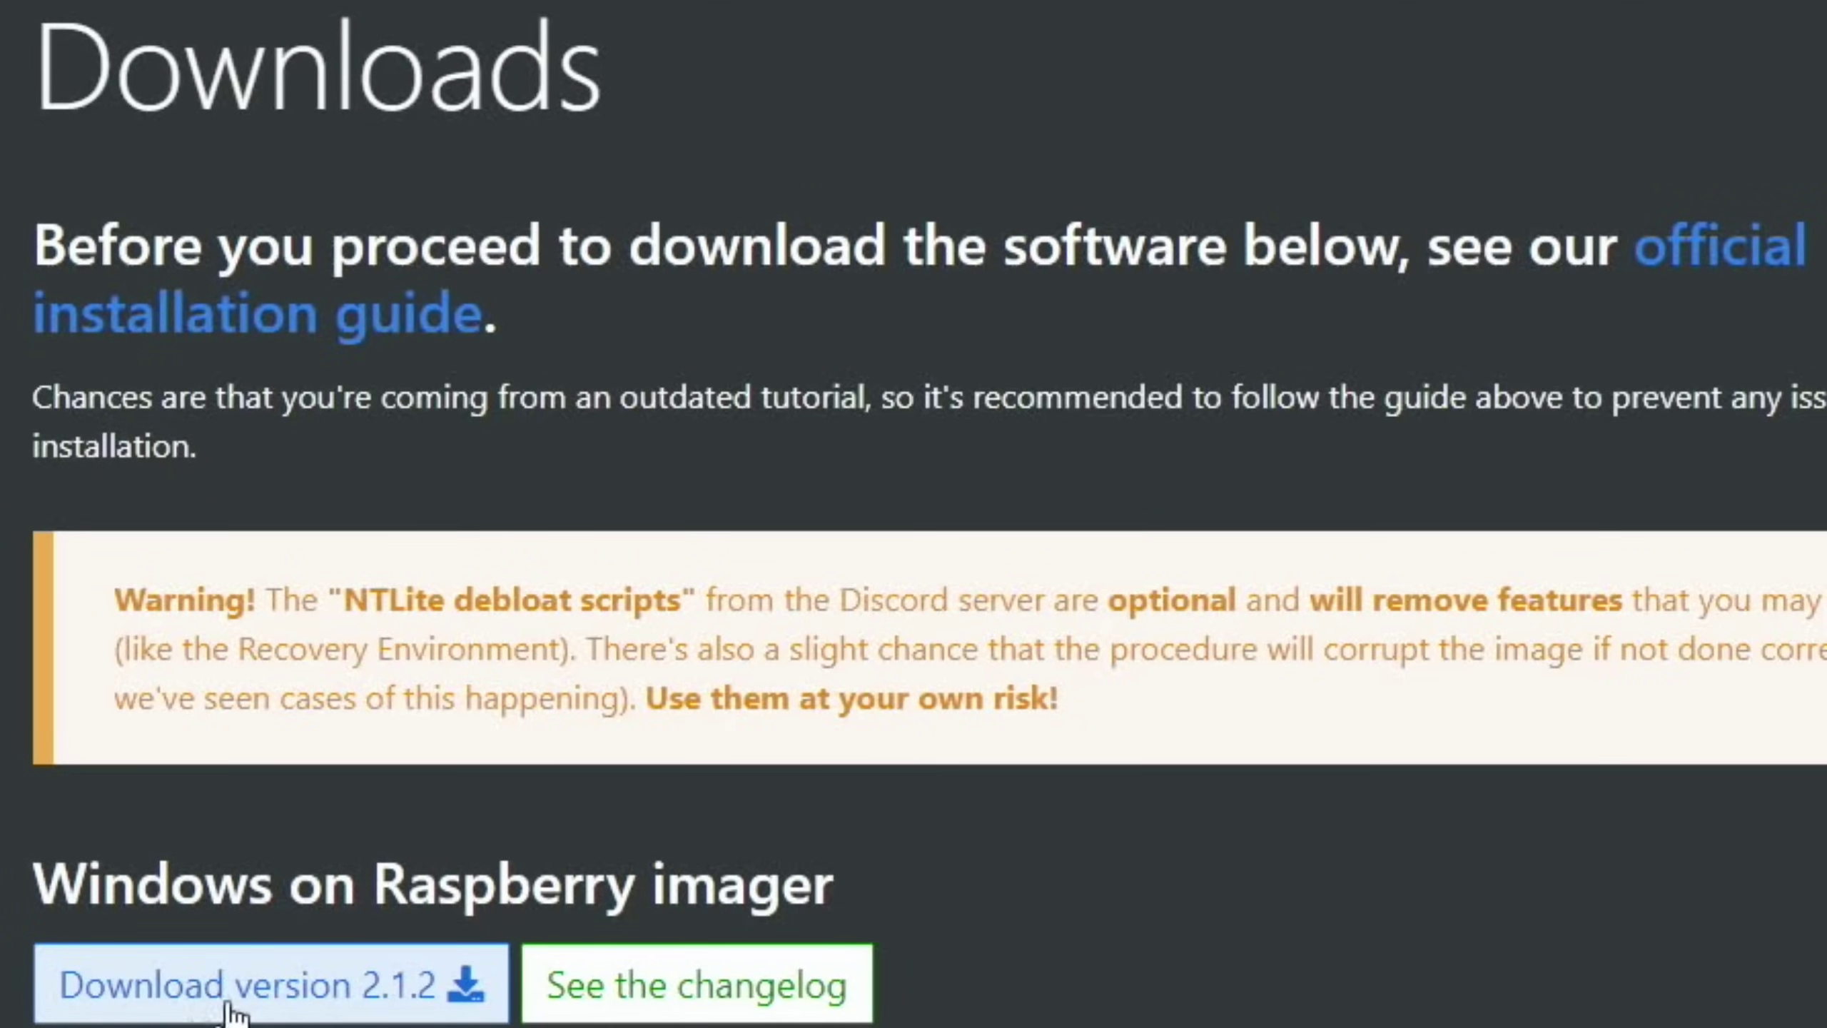
pyautogui.click(330, 1008)
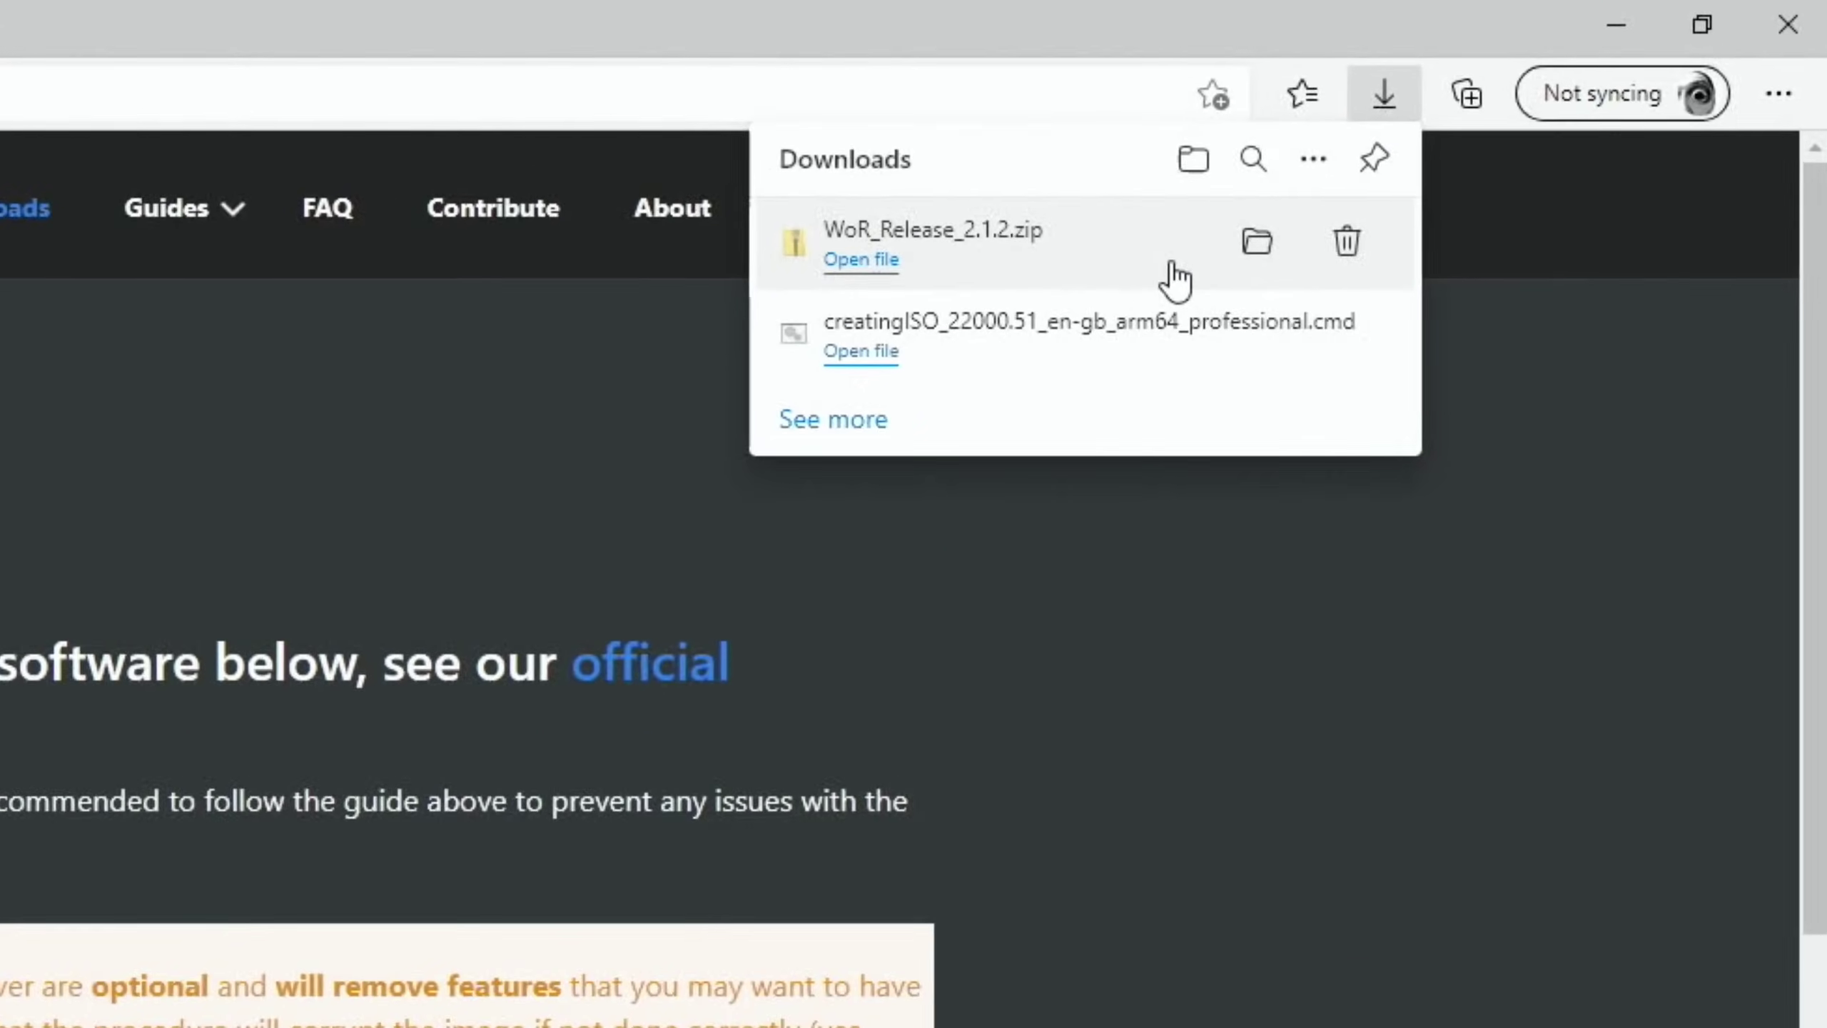
pyautogui.click(1256, 244)
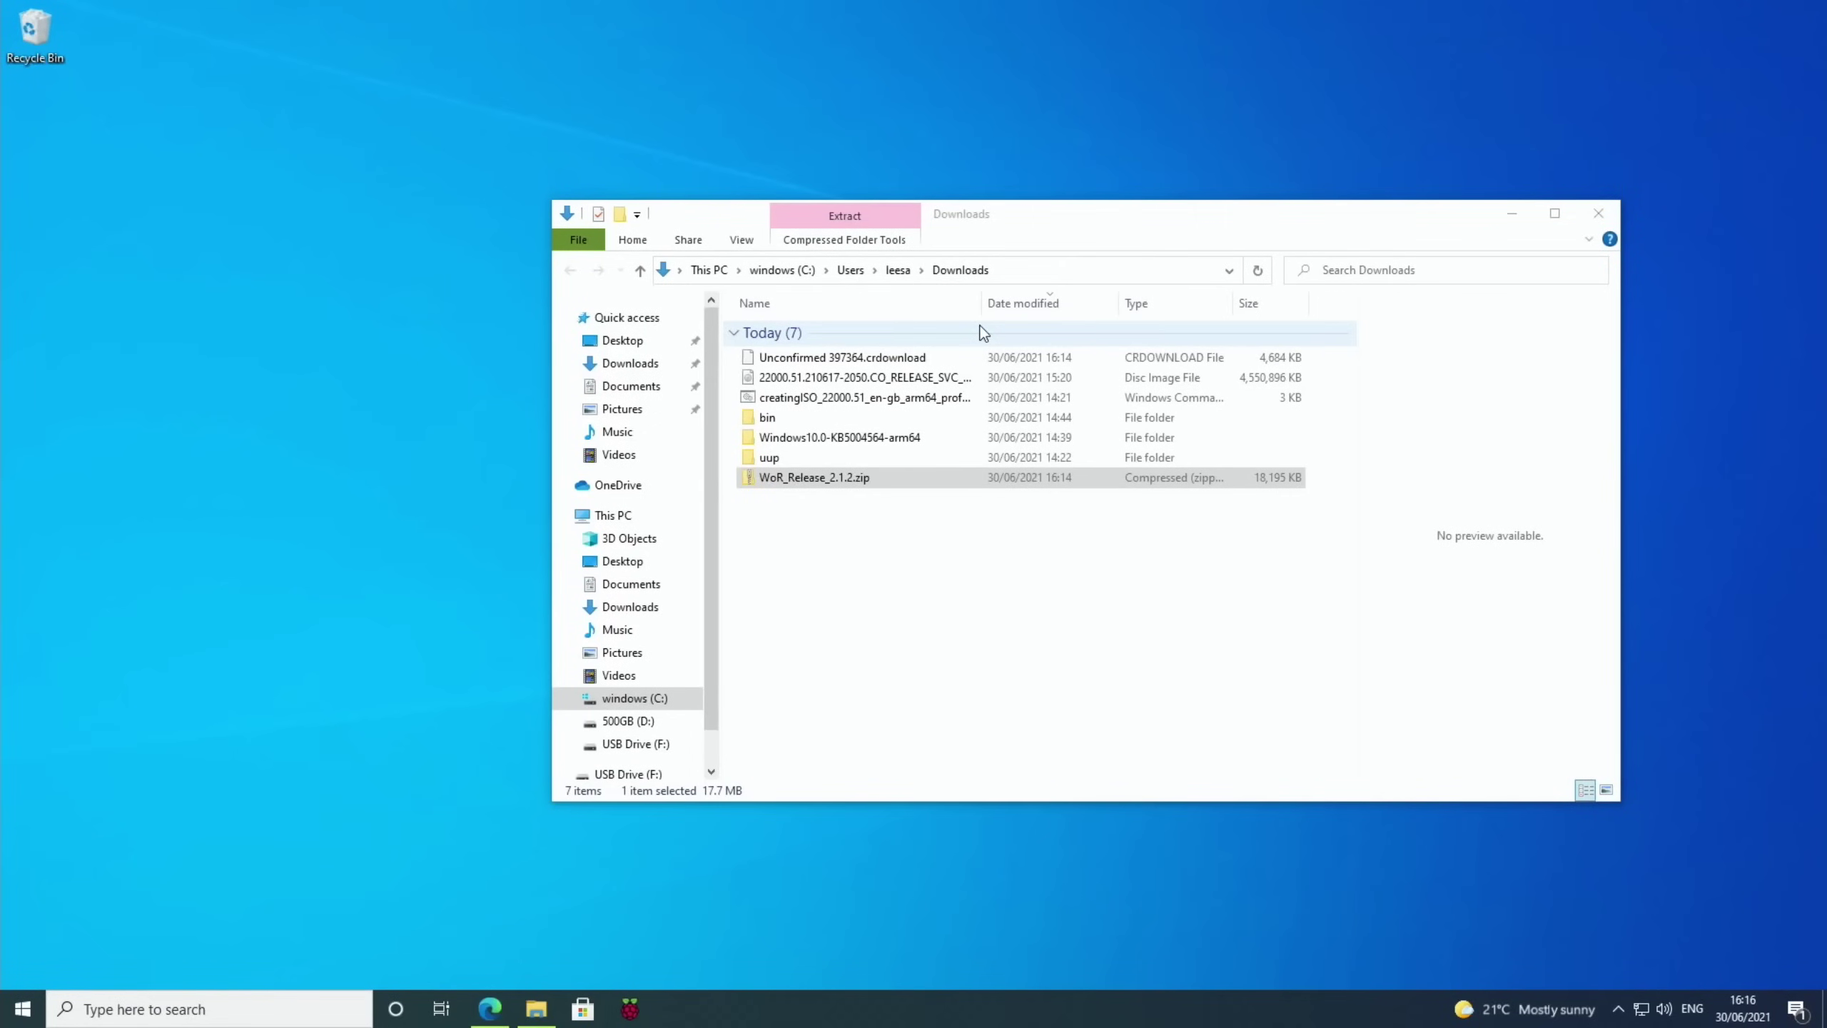
# Step: Create a new folder named 'wor 212' on the desktop
pyautogui.click(984, 333)
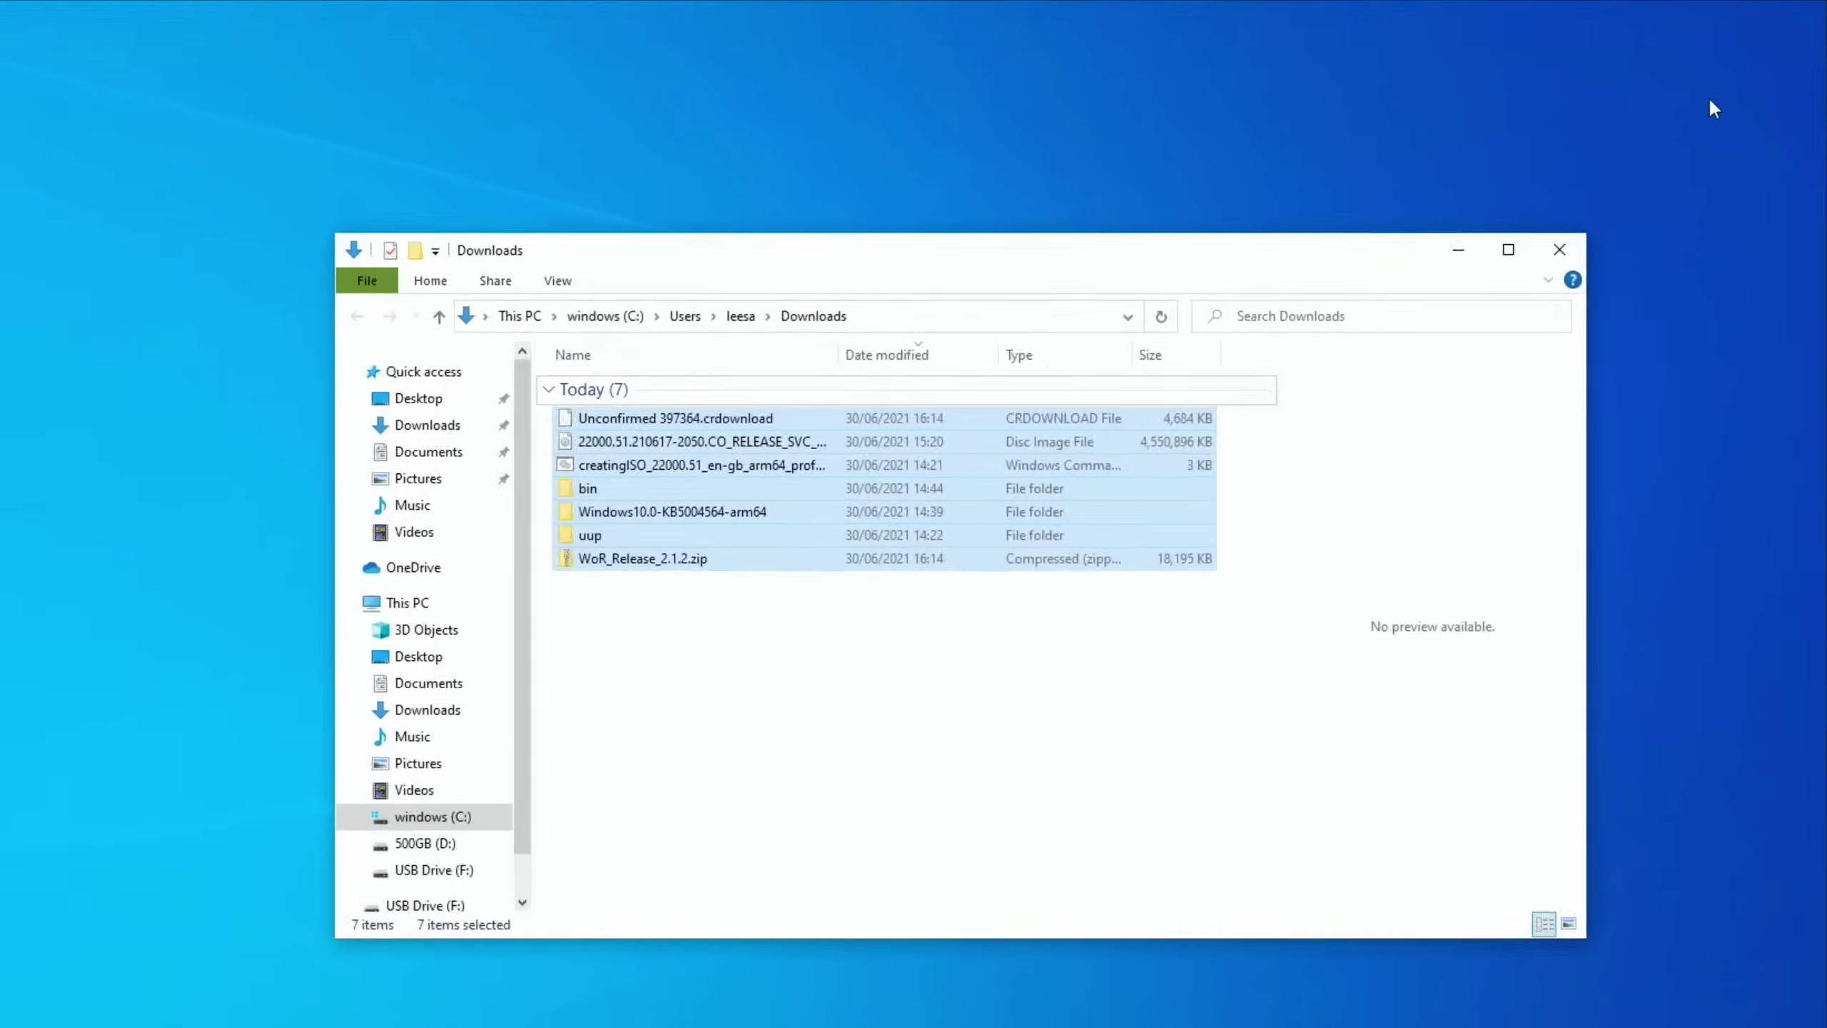
pyautogui.rightClick(1719, 88)
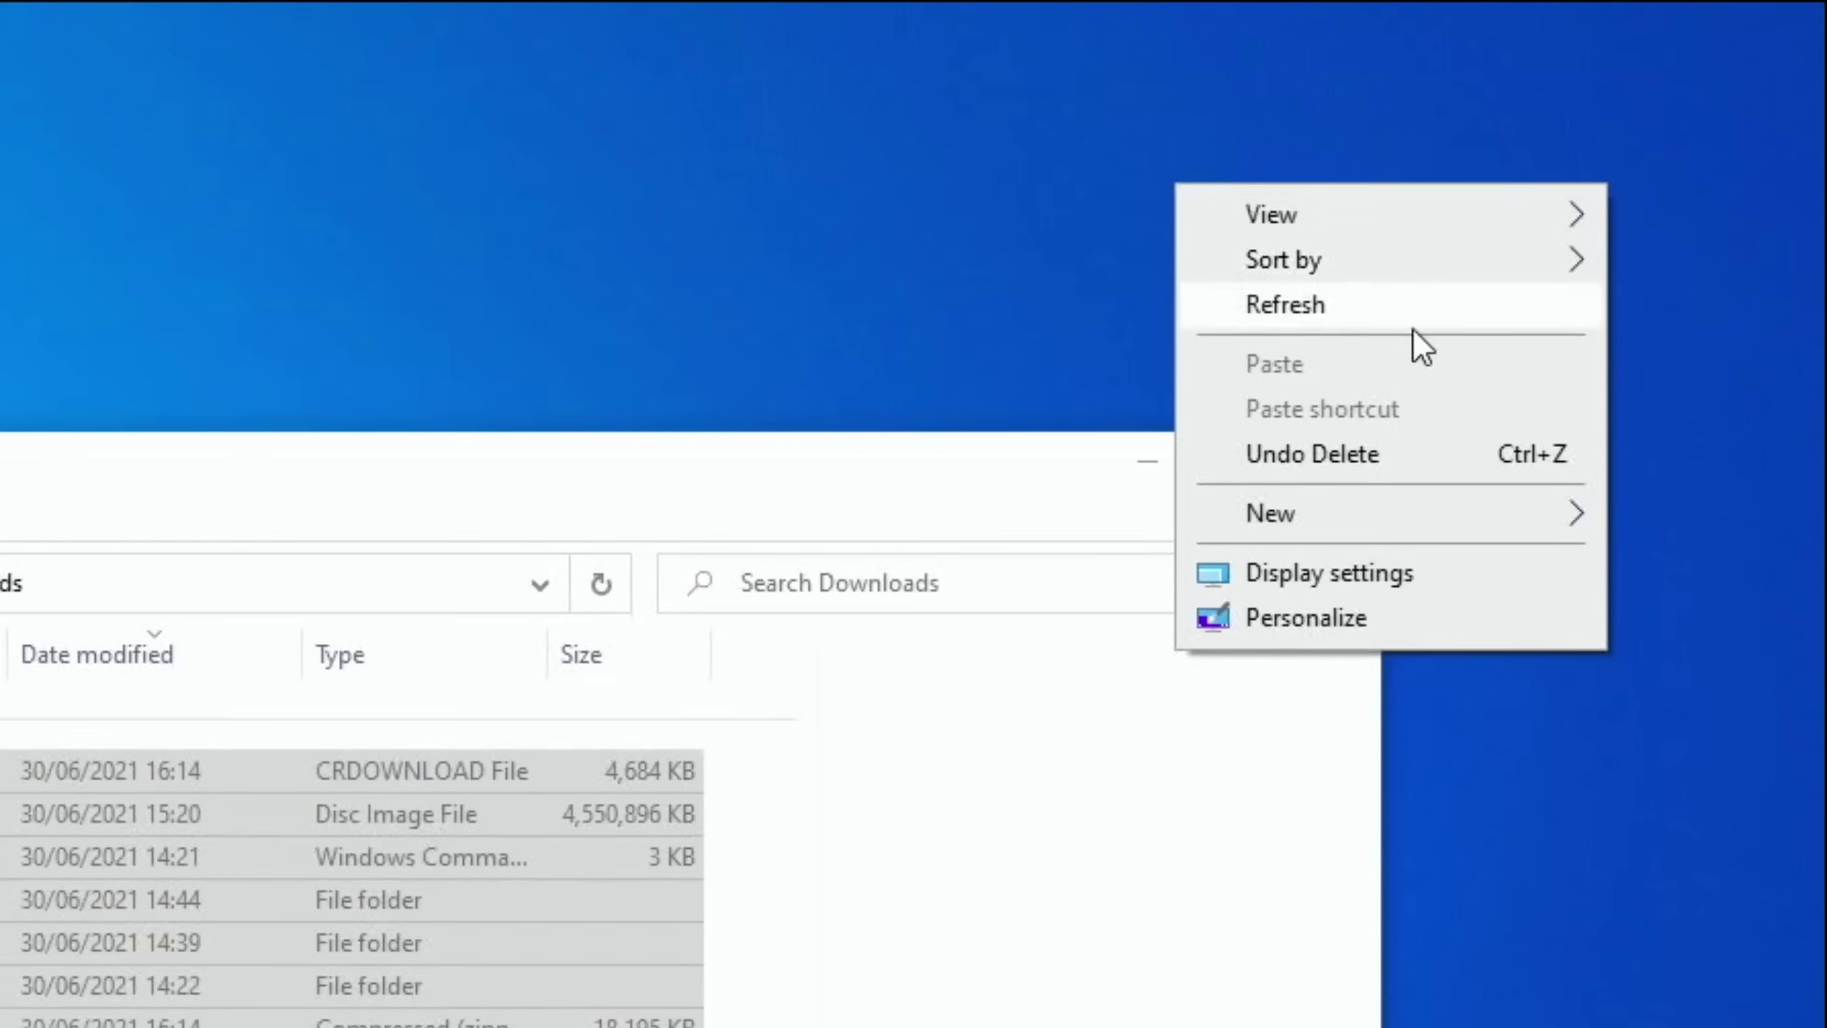
pyautogui.moveTo(1339, 513)
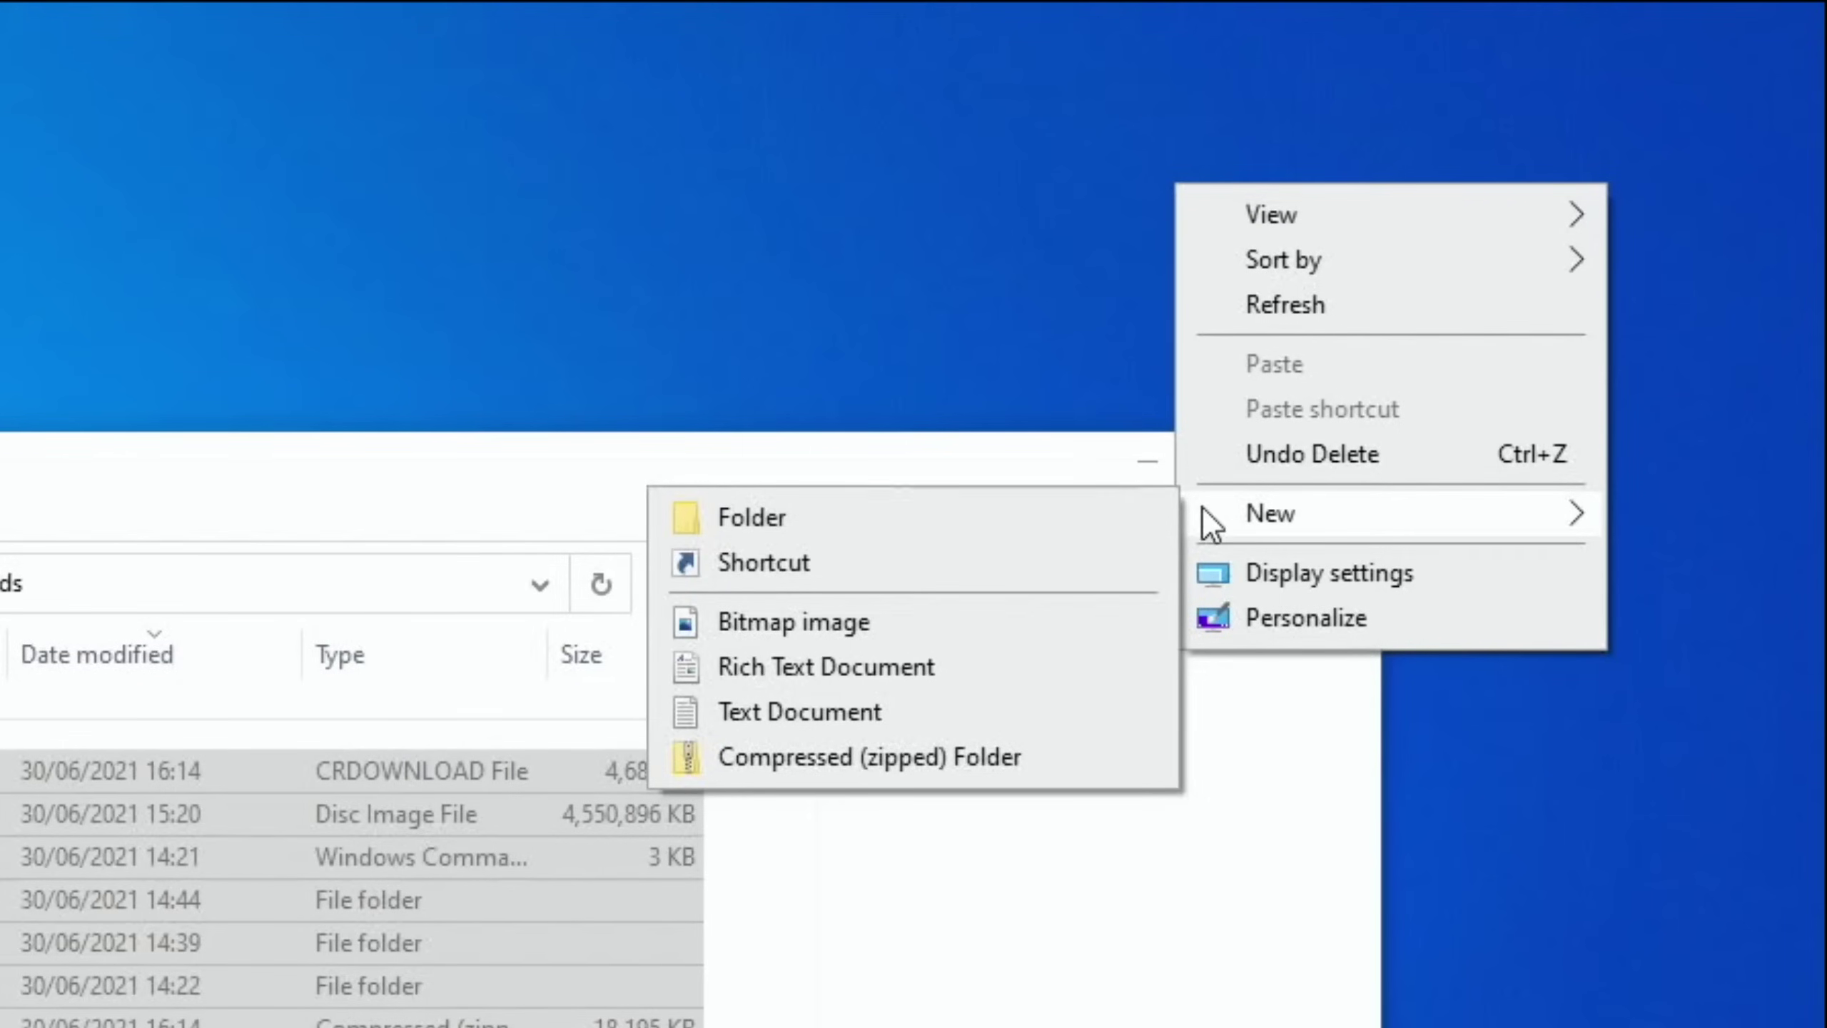
pyautogui.click(1100, 517)
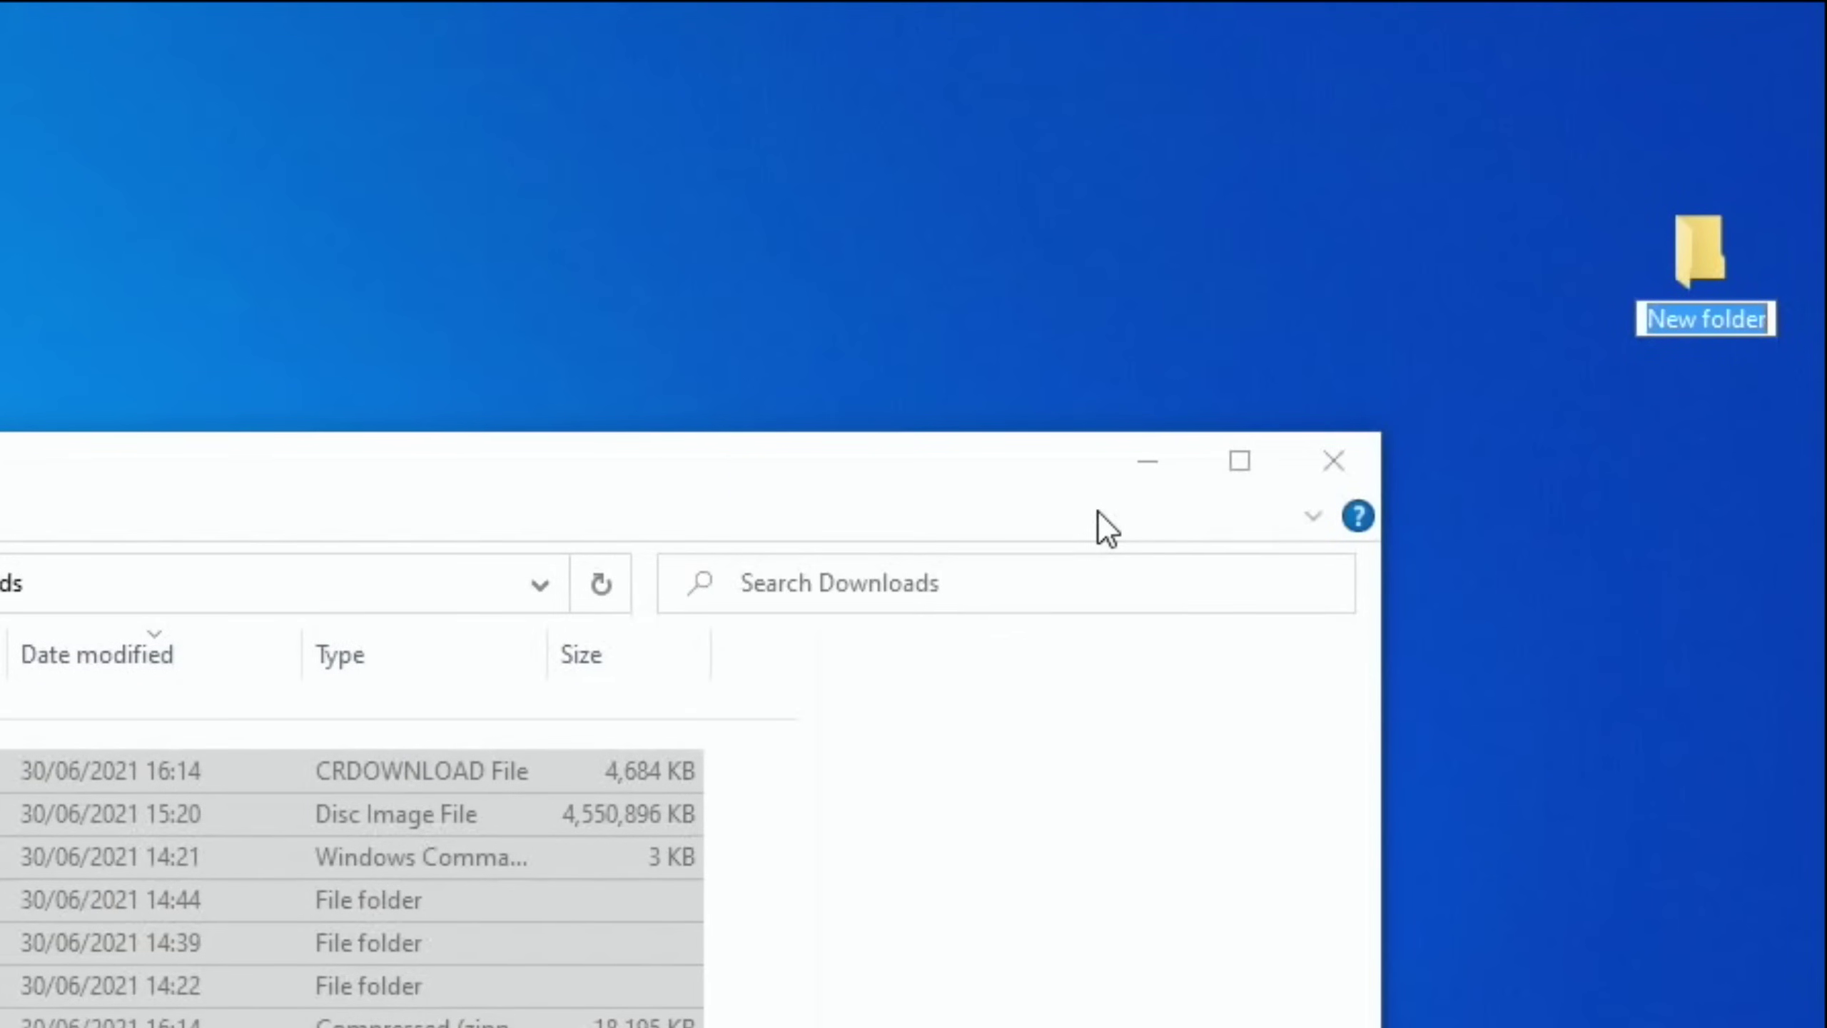
pyautogui.write('woe')
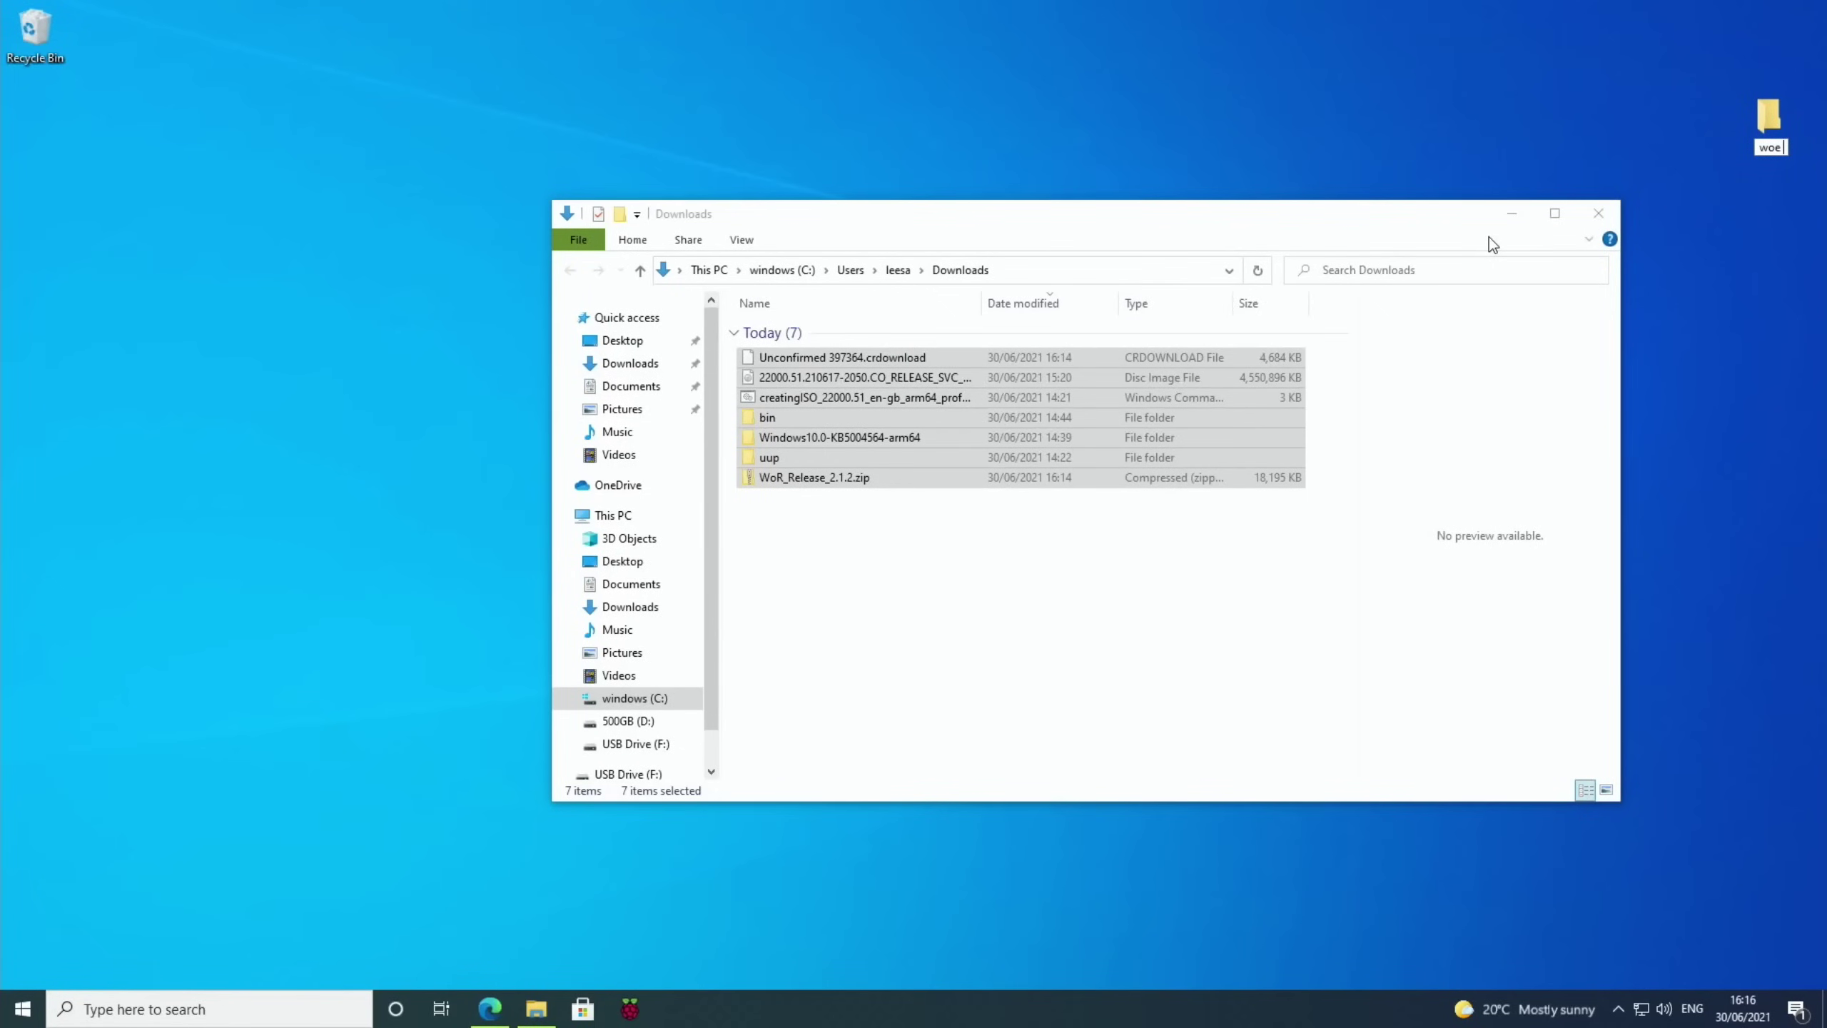
pyautogui.write(' 212')
pyautogui.press('Return')
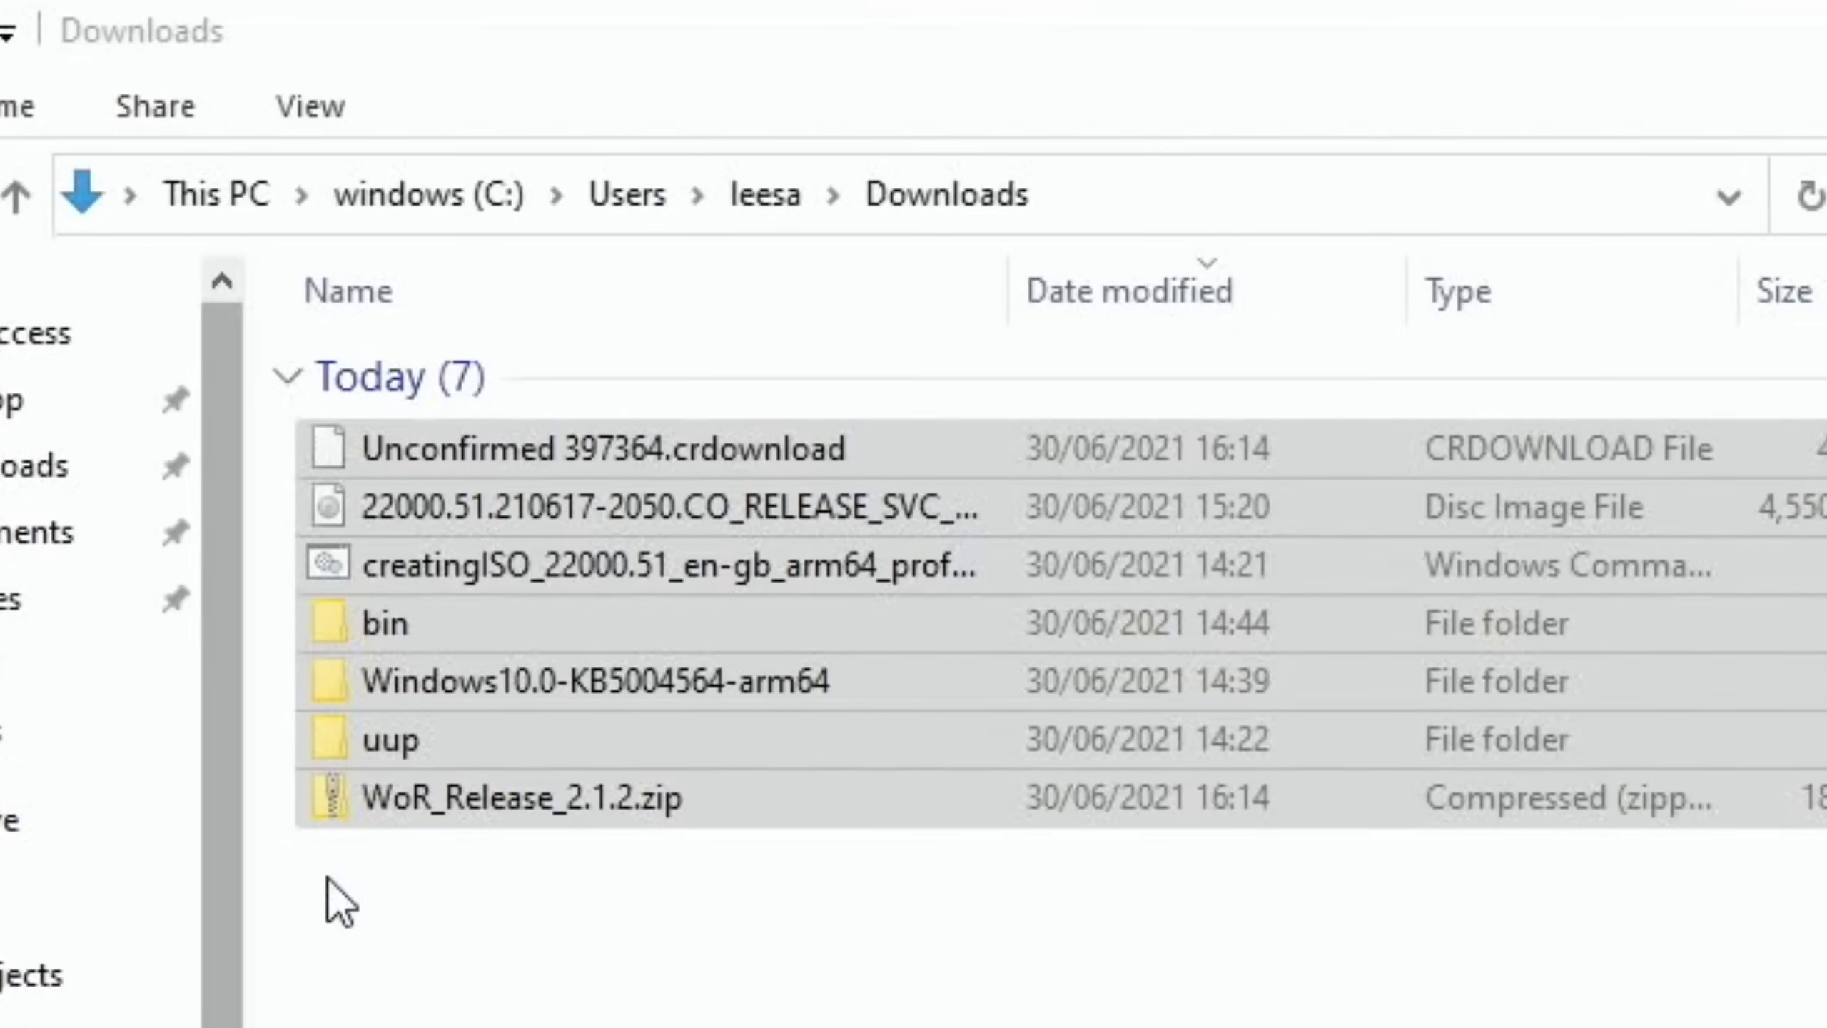
# Step: Copy all contents of WoR_Release_2.1.2.zip into the wor 212 folder and open it
pyautogui.doubleClick(322, 806)
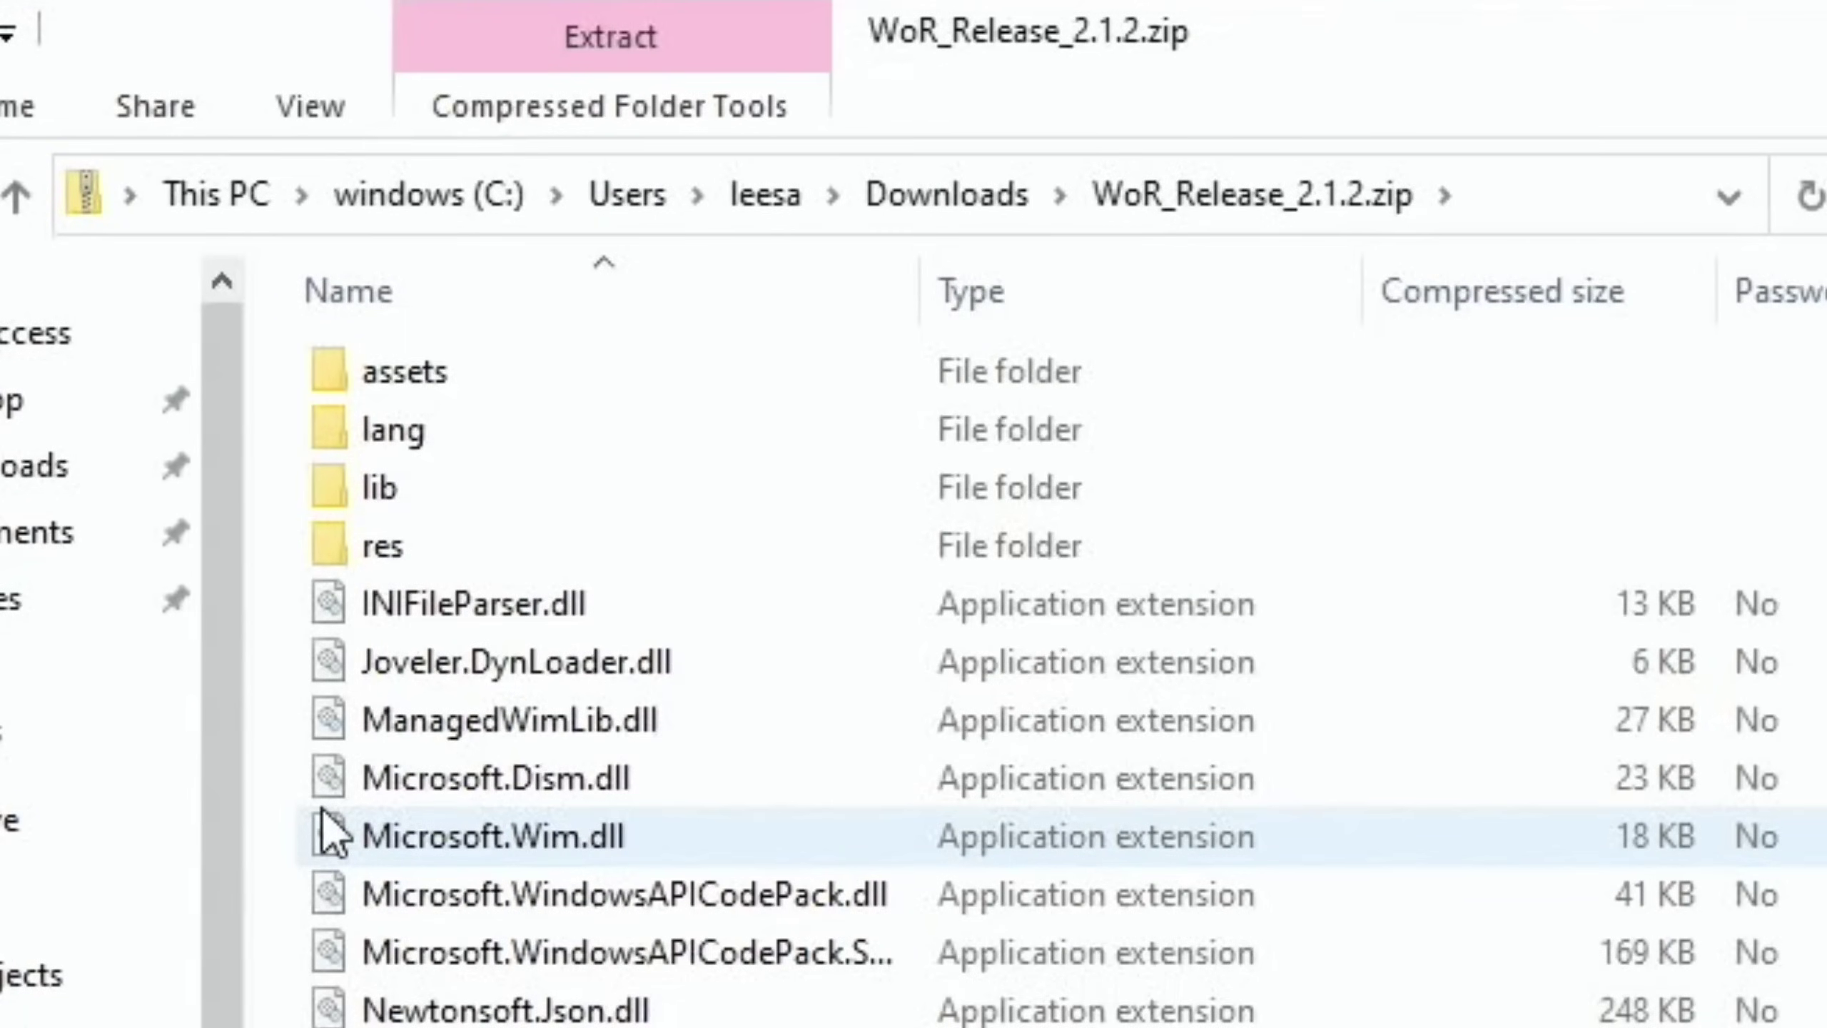
pyautogui.hotkey('ctrl', 'a')
pyautogui.moveTo(321, 835); pyautogui.dragTo(1771, 124)
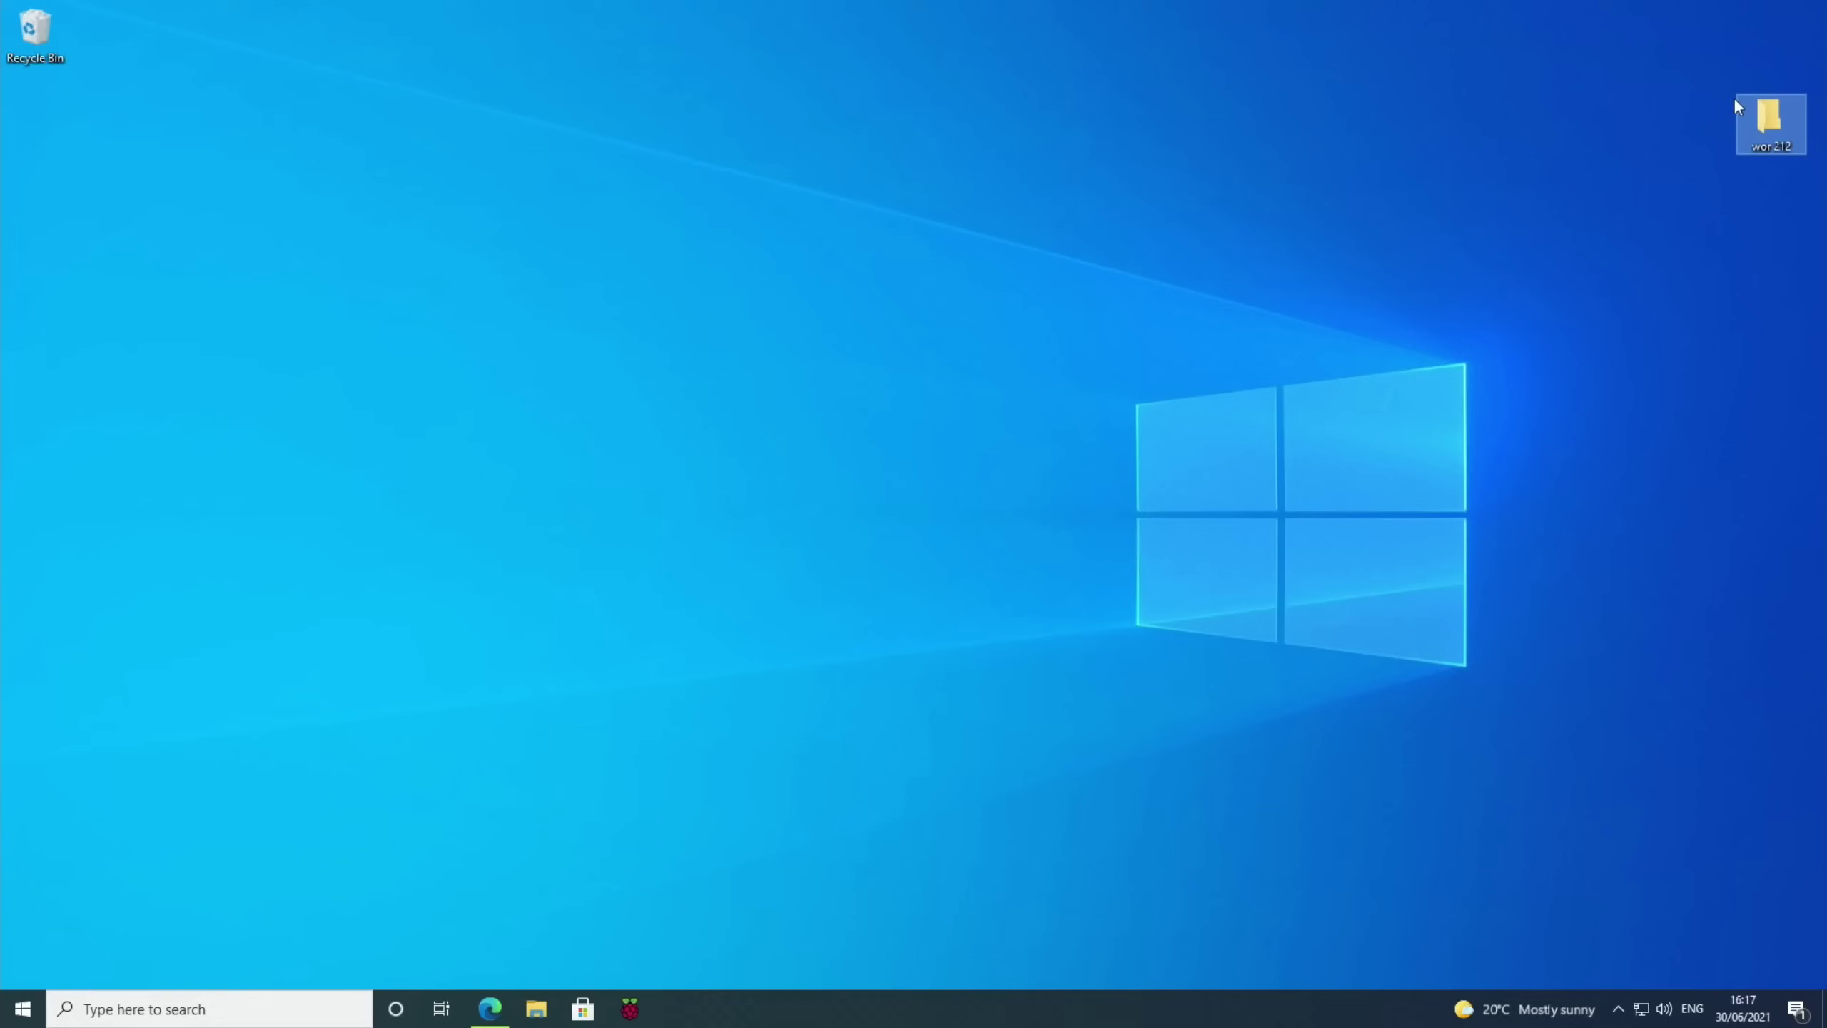
pyautogui.doubleClick(1755, 115)
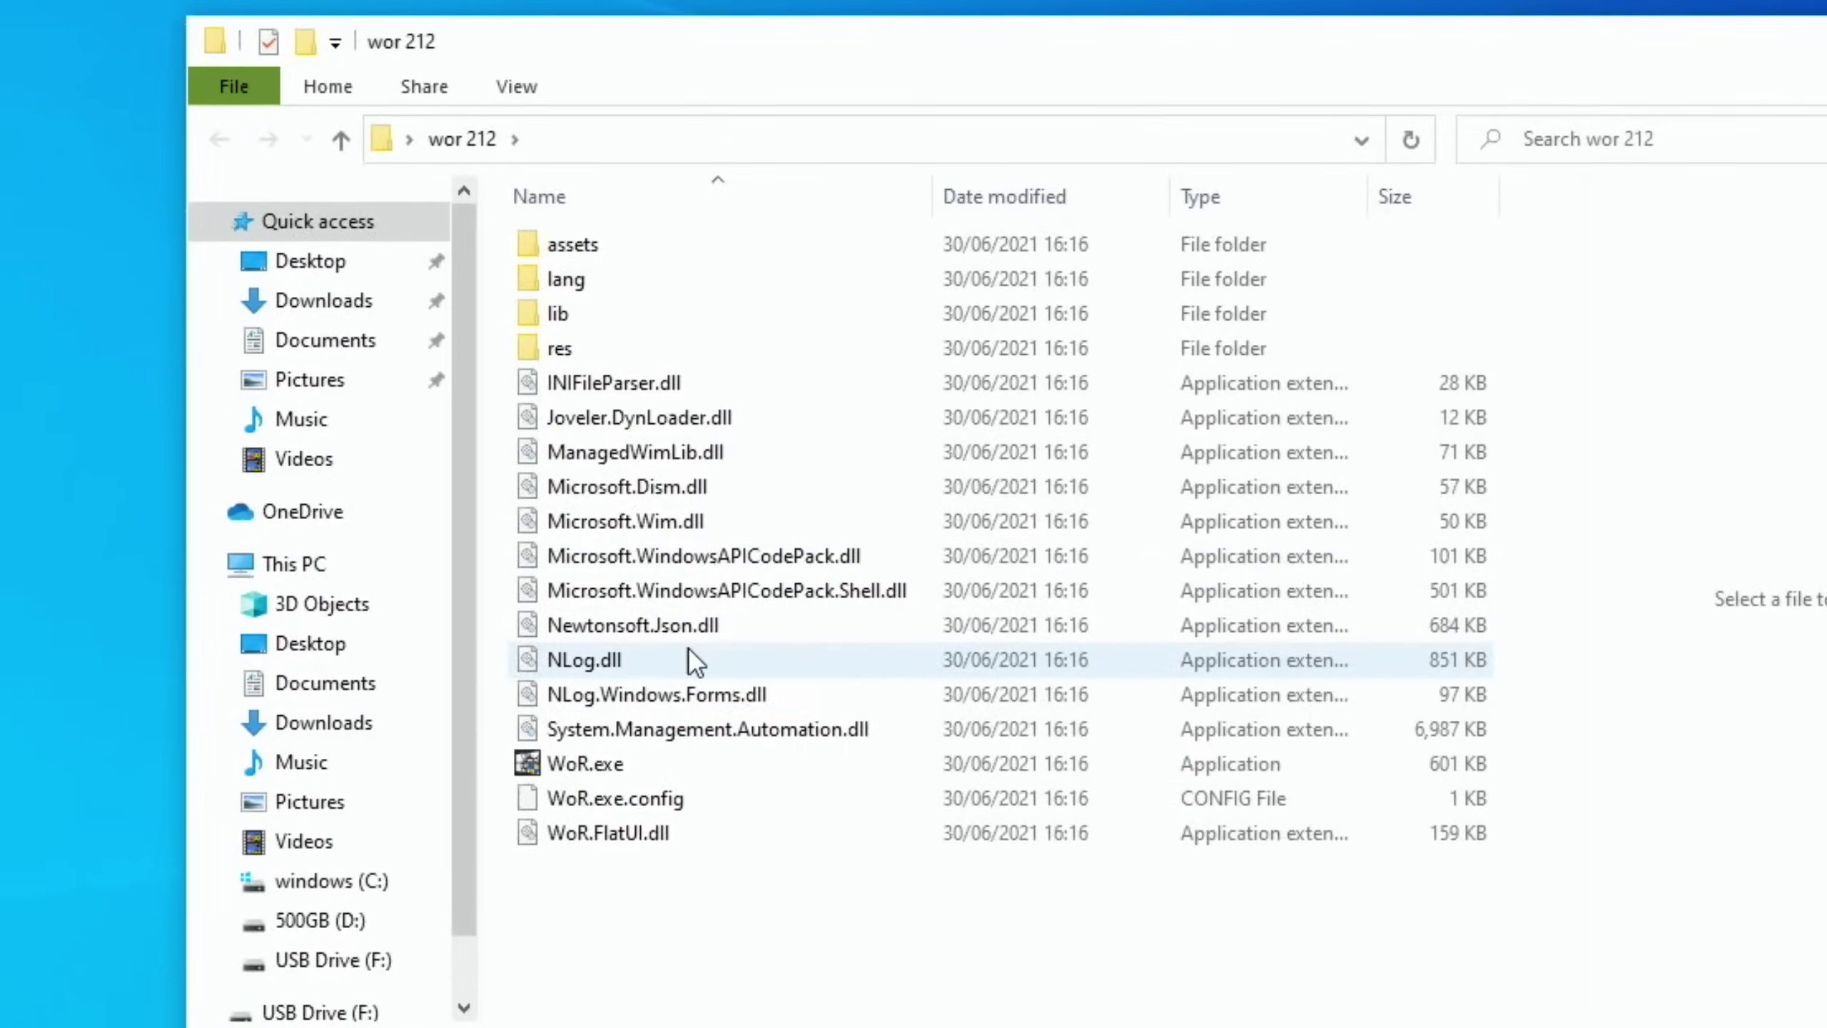
# Step: Launch WoR.exe past the SmartScreen and UAC prompts and advance to device selection
pyautogui.doubleClick(576, 769)
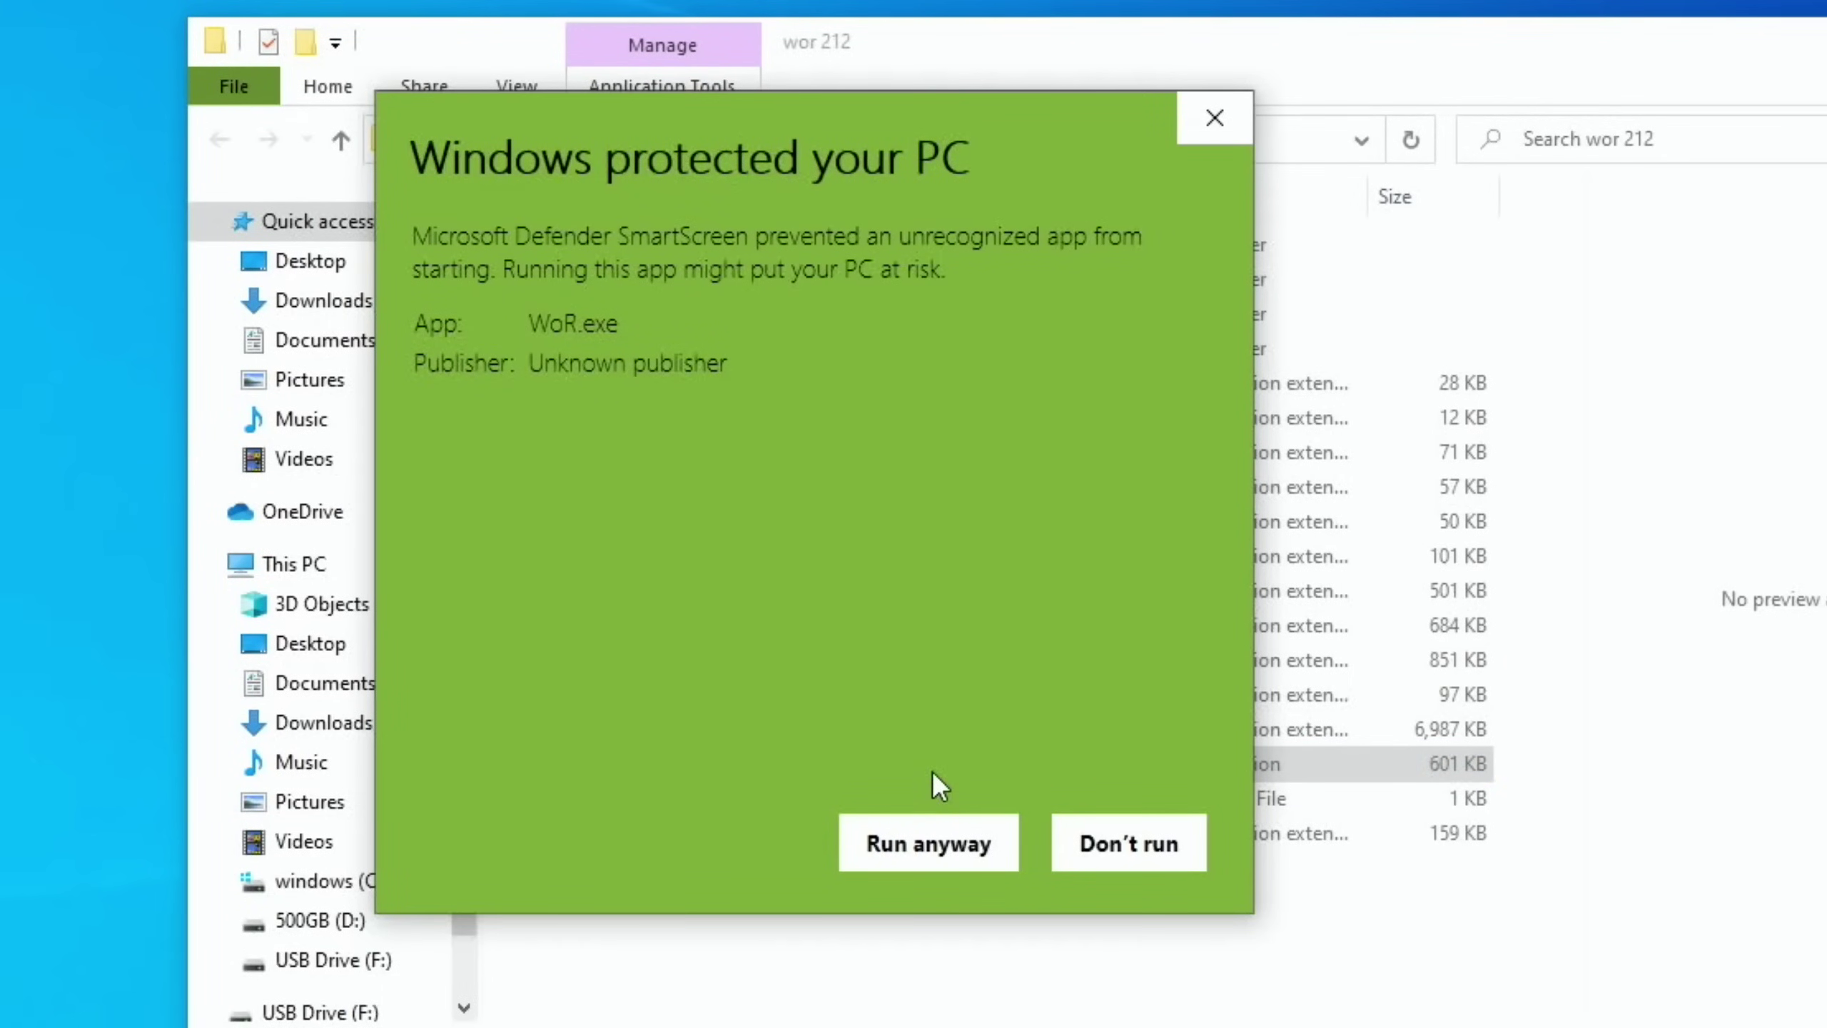
pyautogui.click(942, 844)
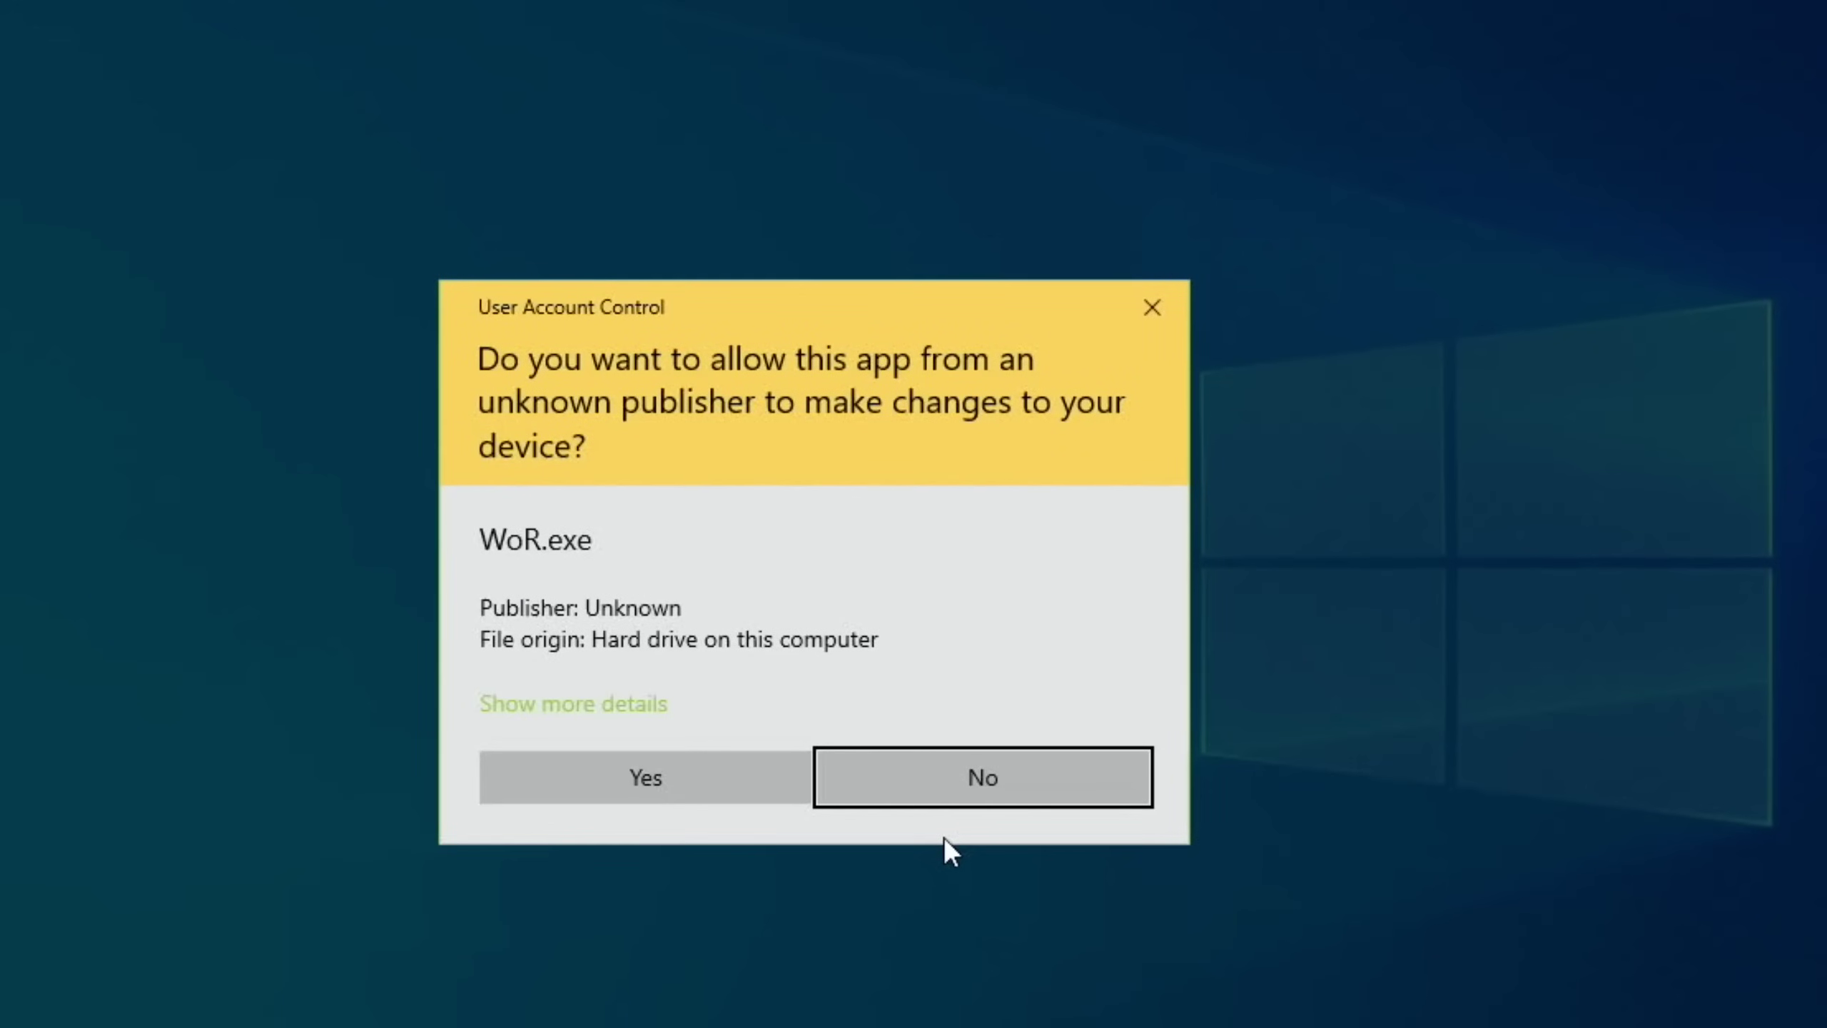
pyautogui.click(721, 782)
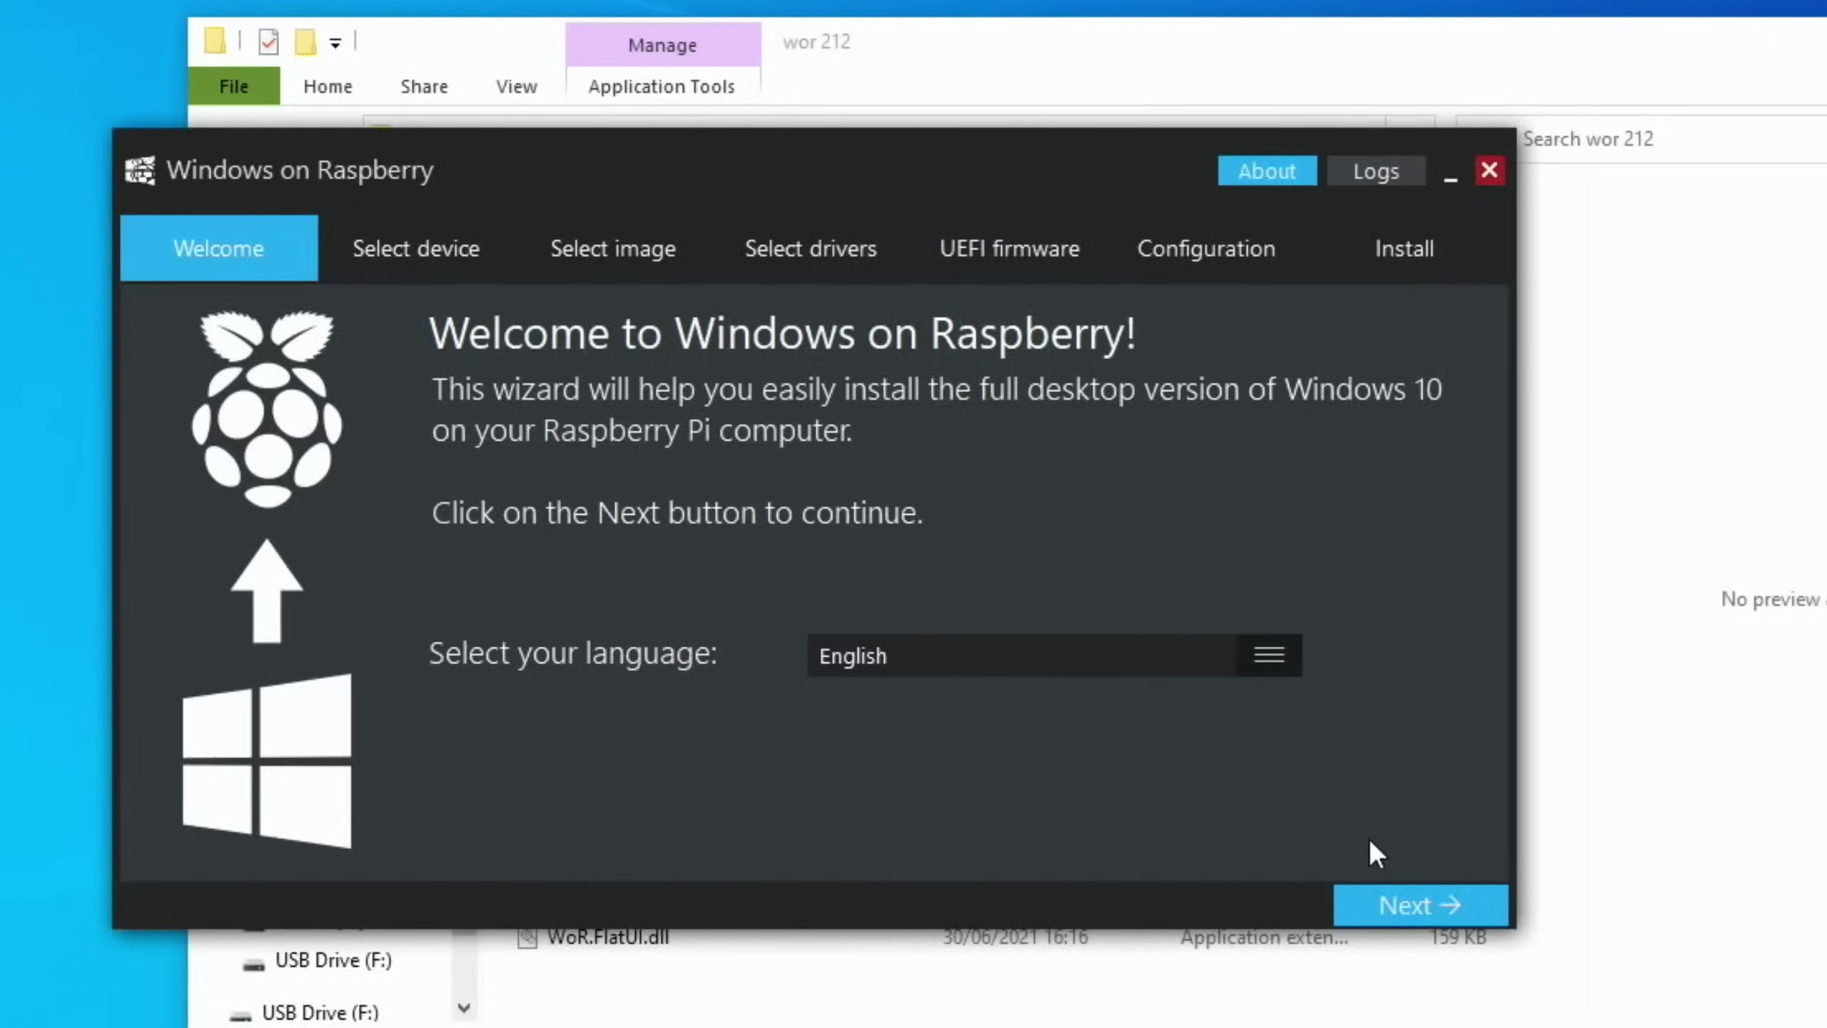
pyautogui.click(1389, 900)
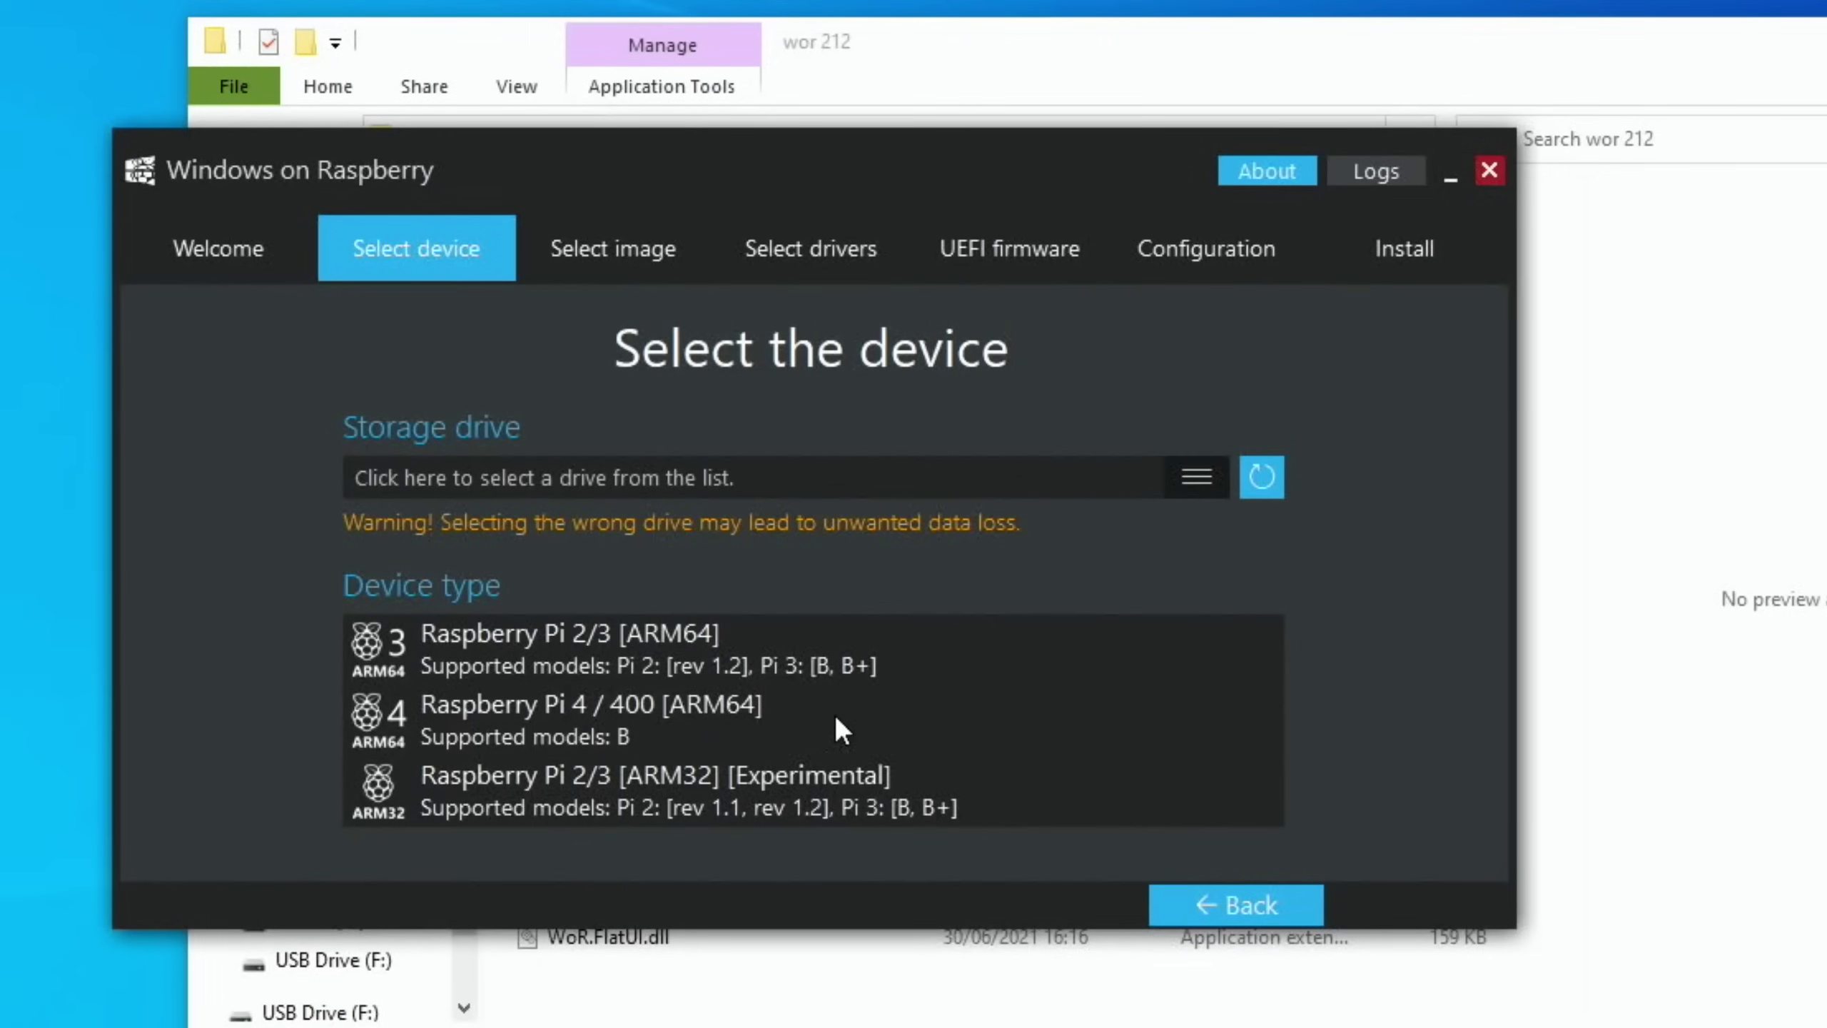
# Step: Choose Raspberry Pi 4 / 400 as the device and the 59 GB Samsung USB drive as storage
pyautogui.click(580, 715)
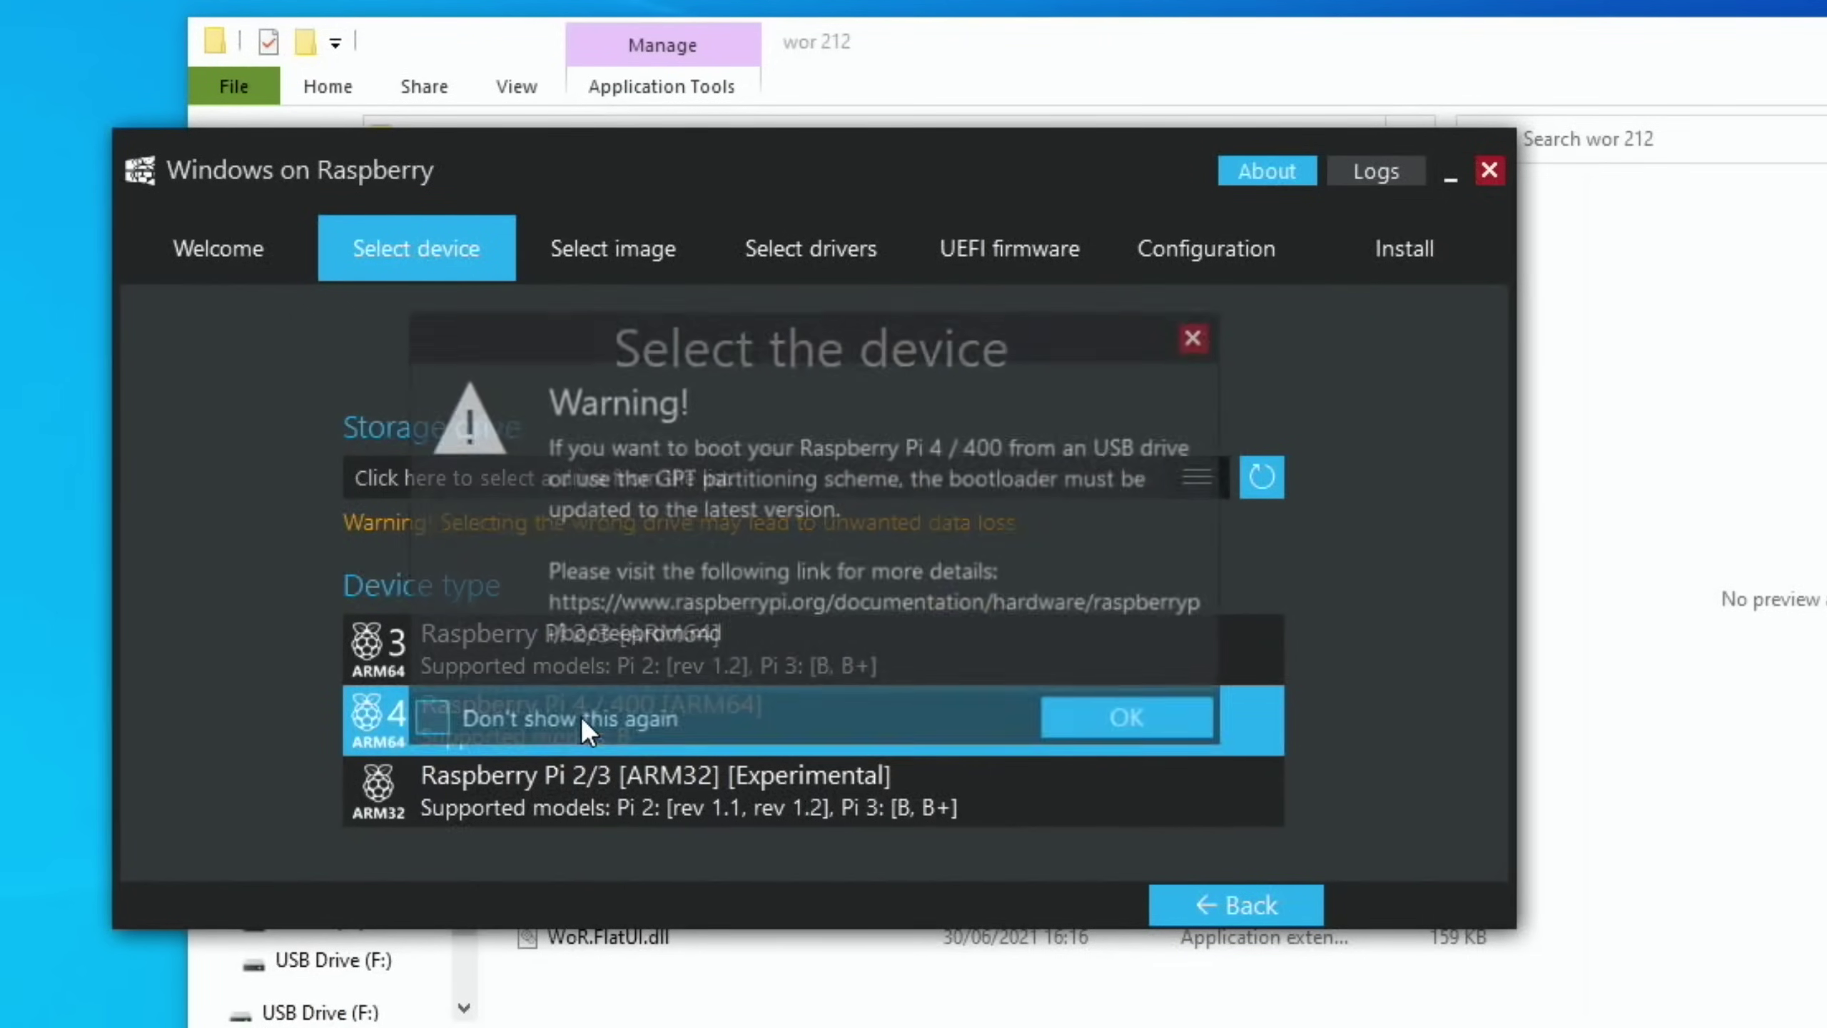
pyautogui.click(1093, 712)
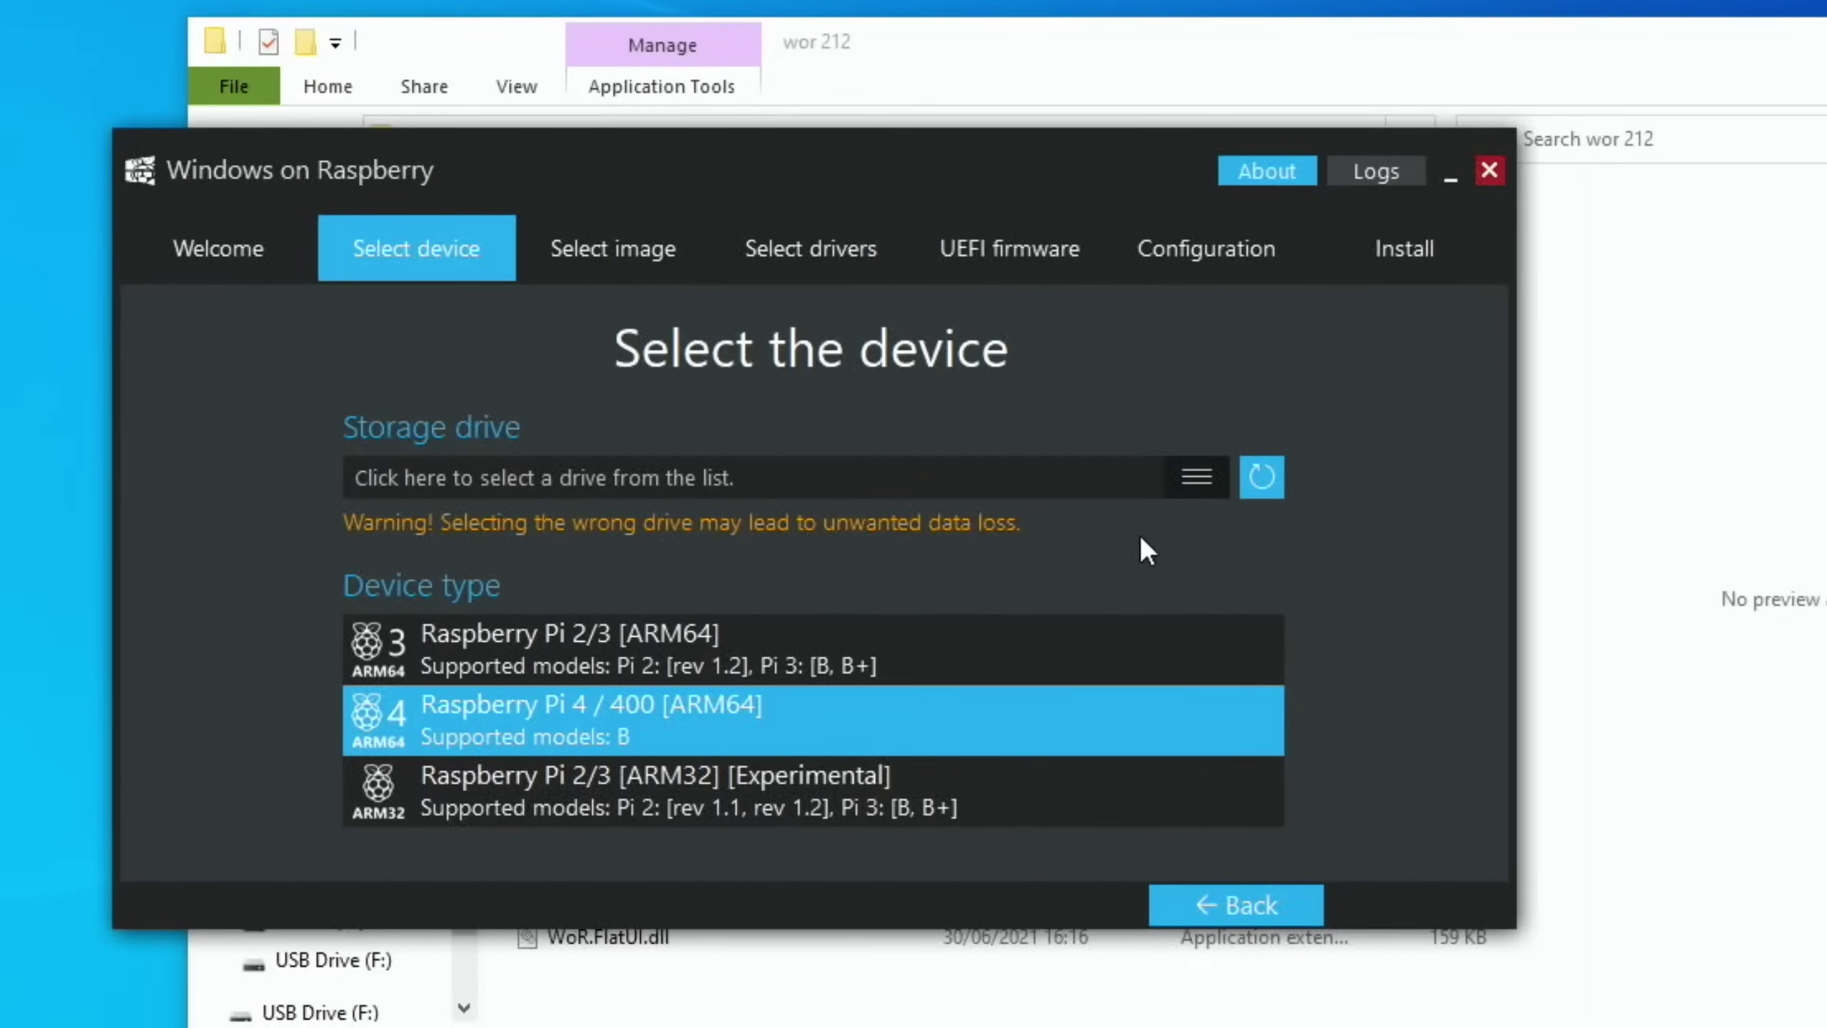
pyautogui.click(1181, 492)
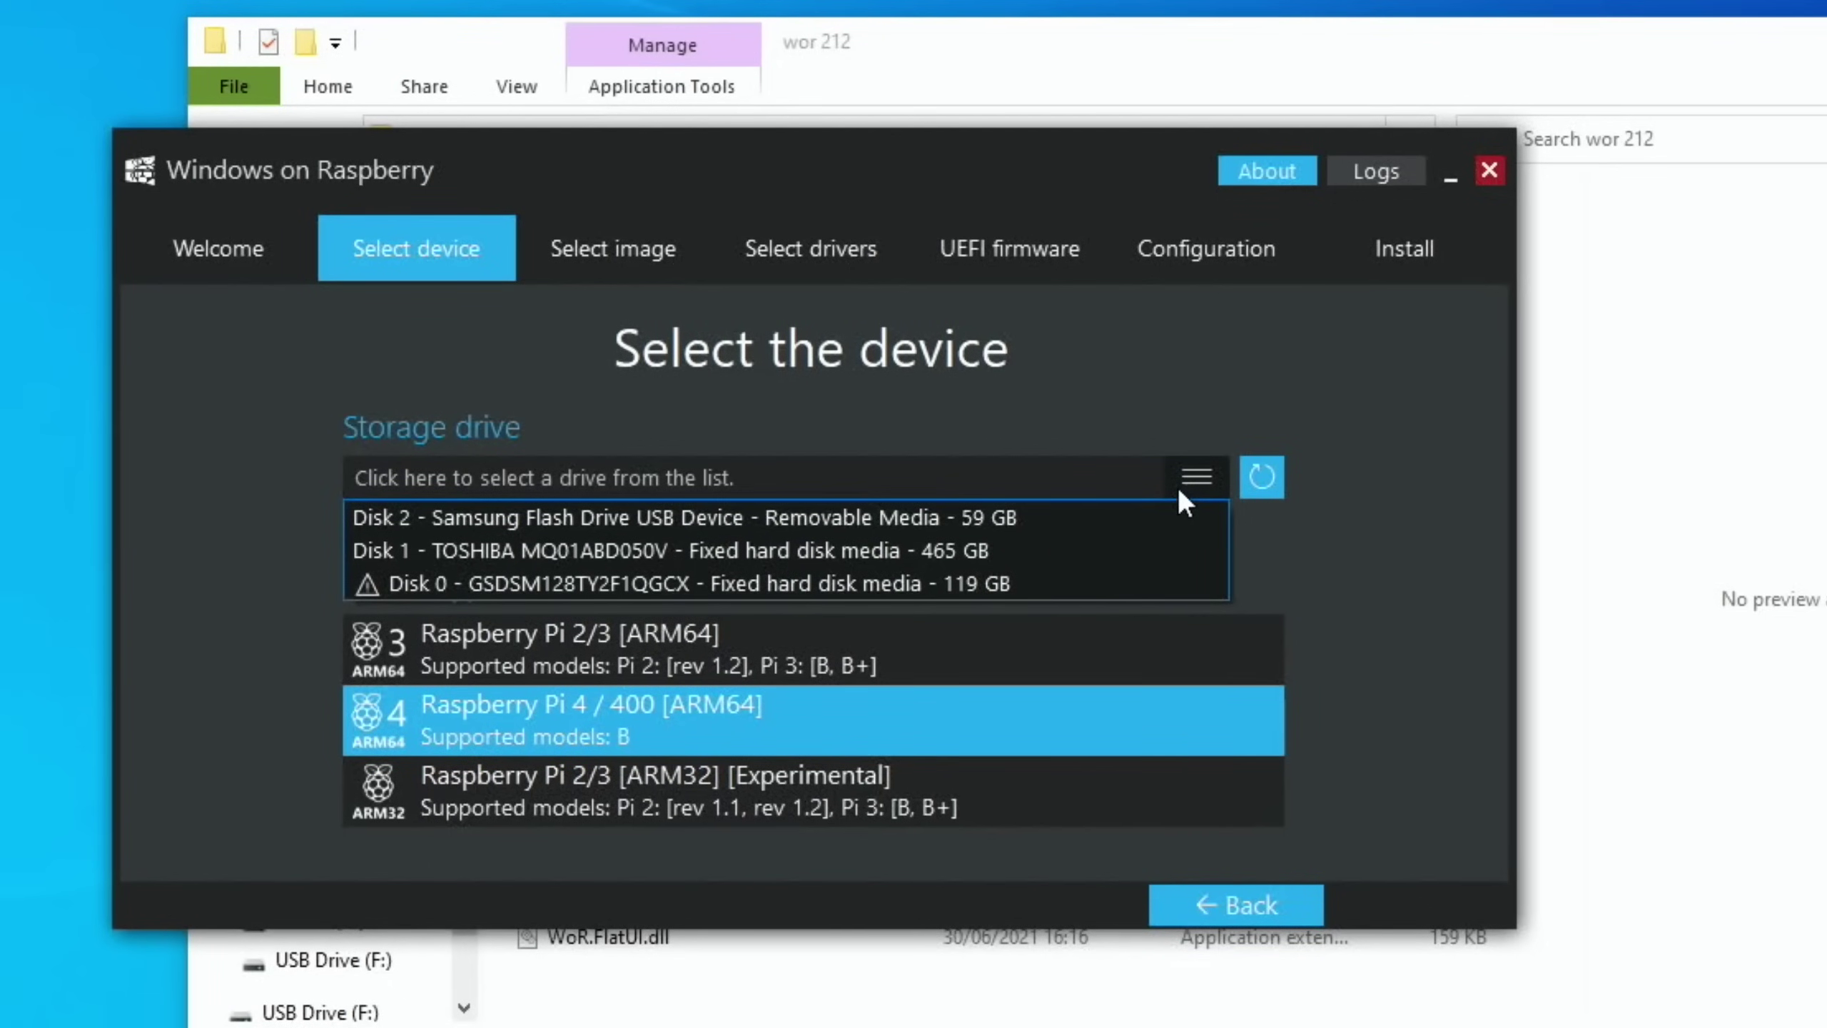
pyautogui.click(1048, 521)
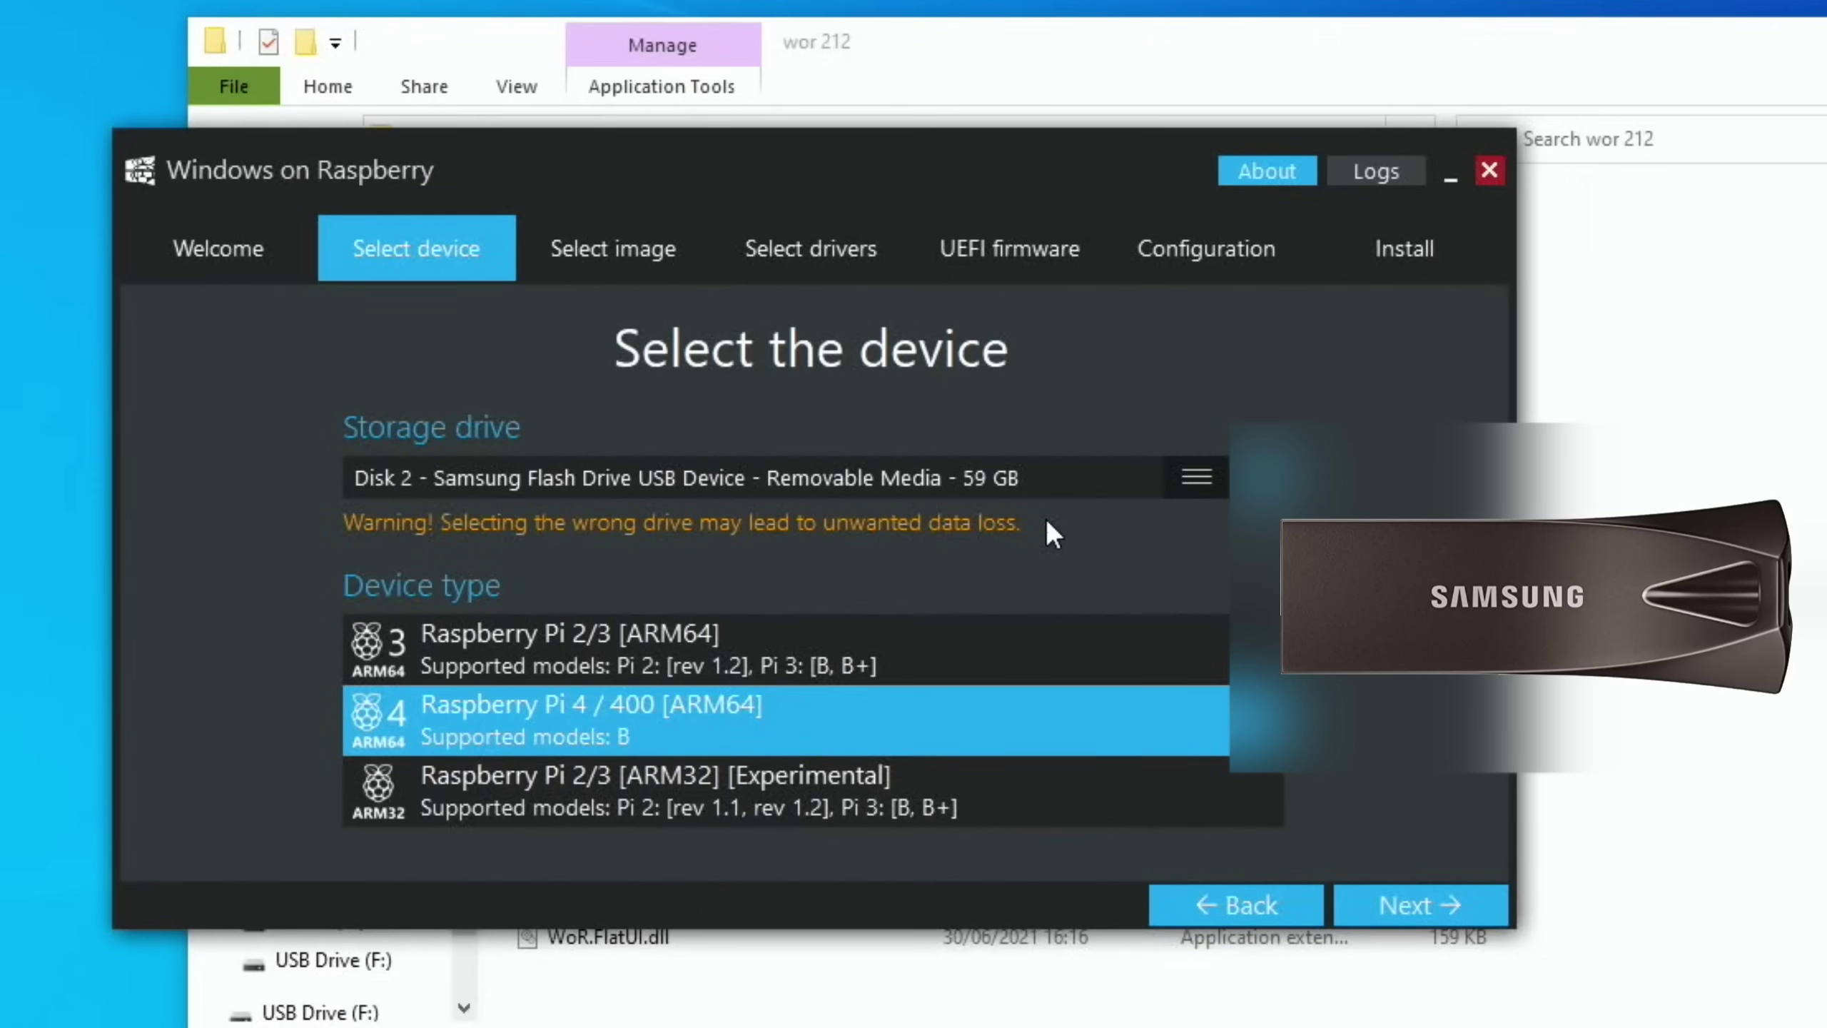
pyautogui.click(1387, 895)
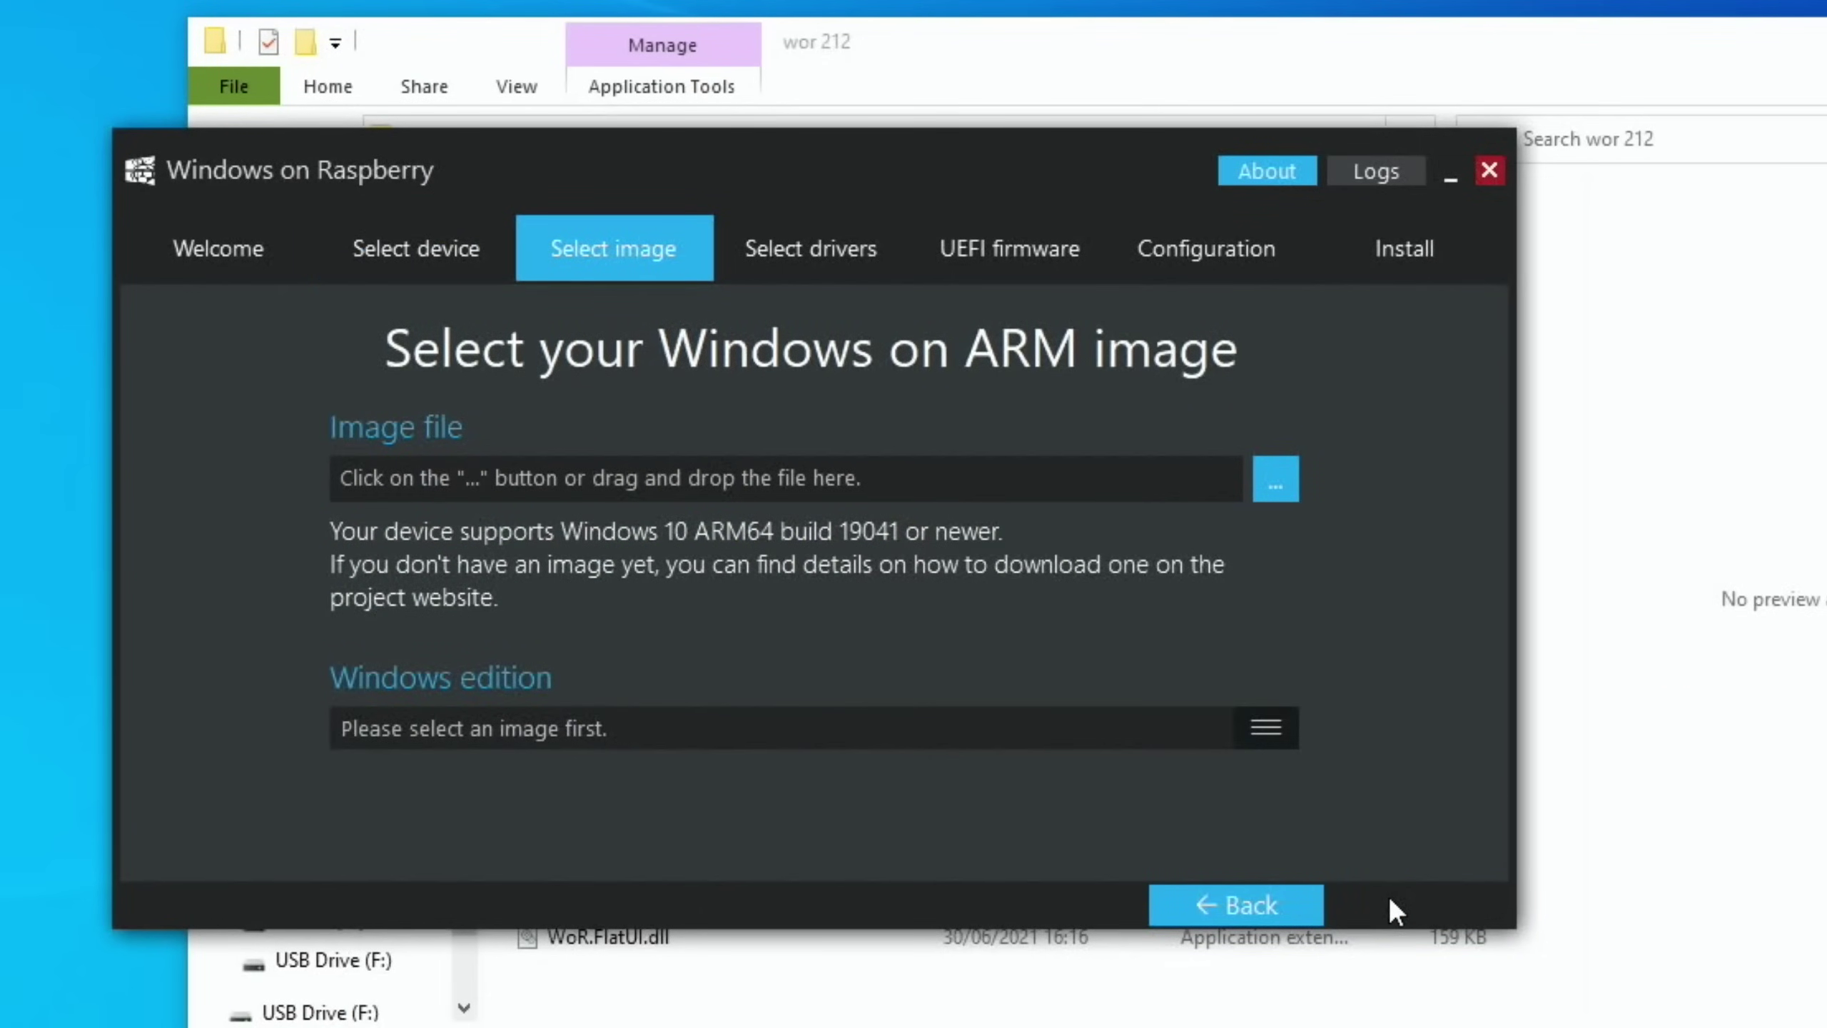
# Step: Load the 22000.51 ISO from Downloads as the Windows image and proceed to driver selection
pyautogui.click(1282, 483)
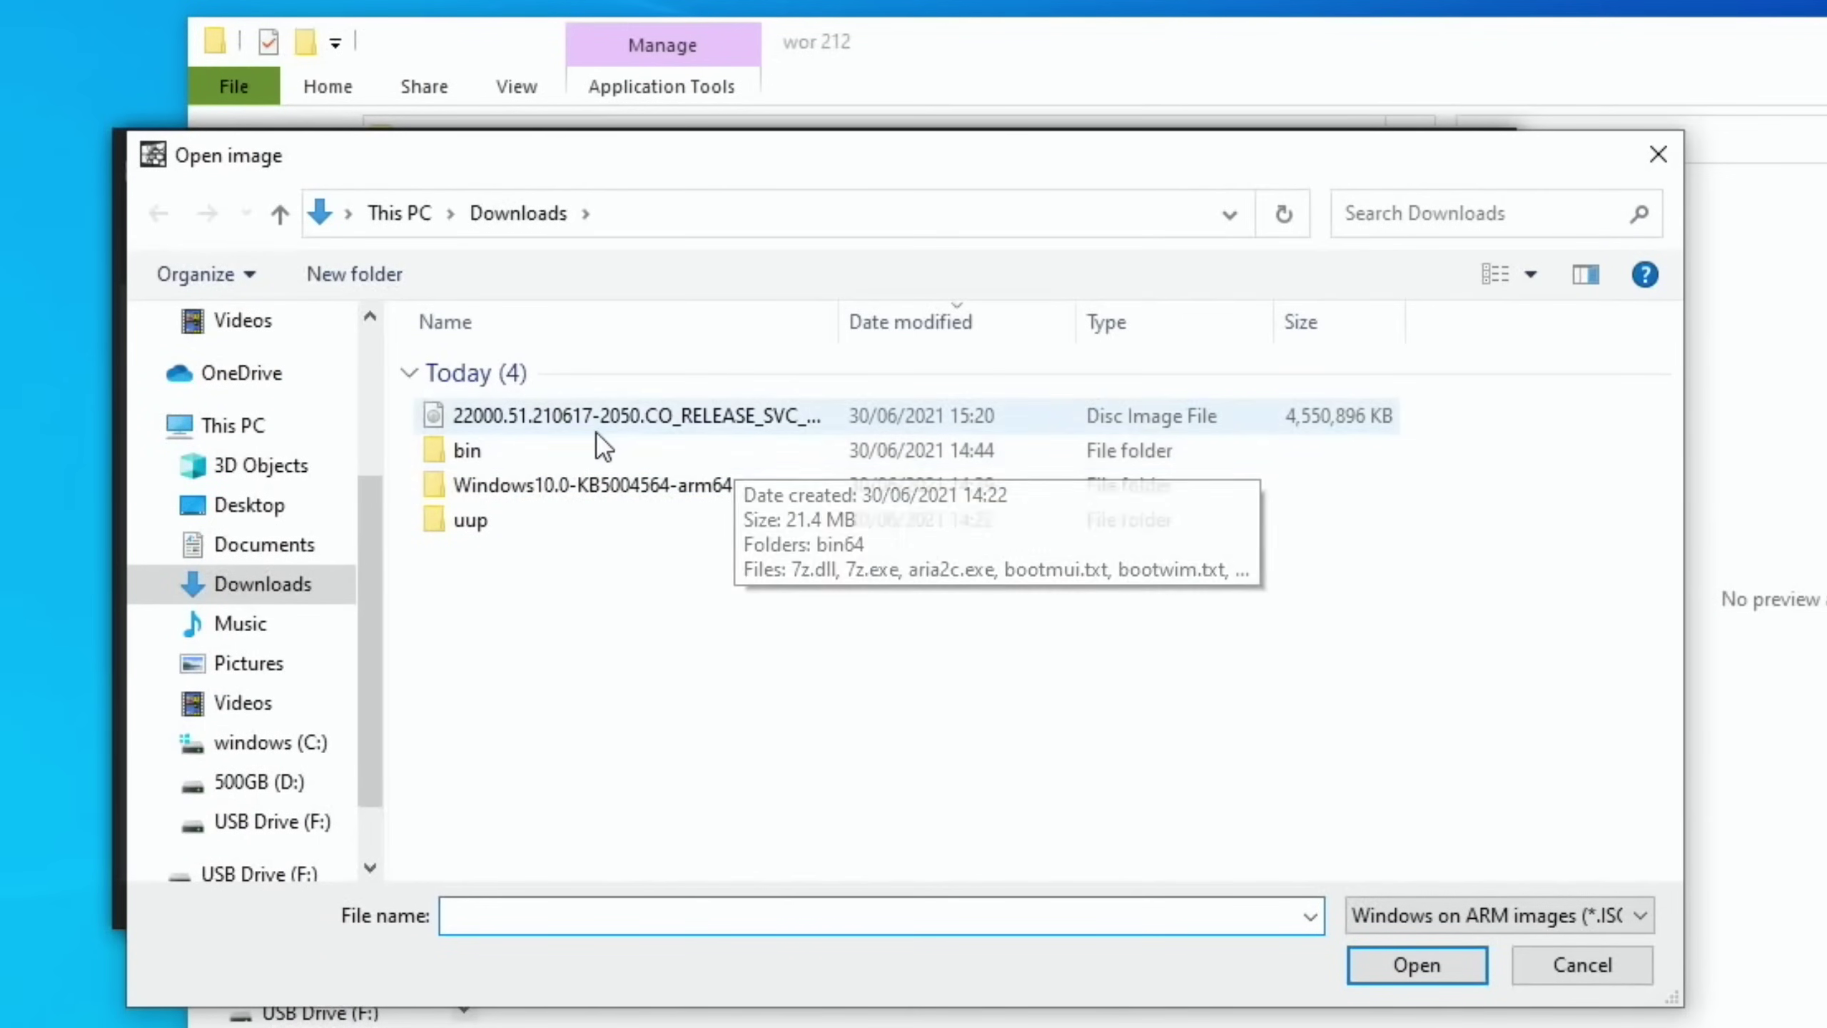
pyautogui.click(538, 426)
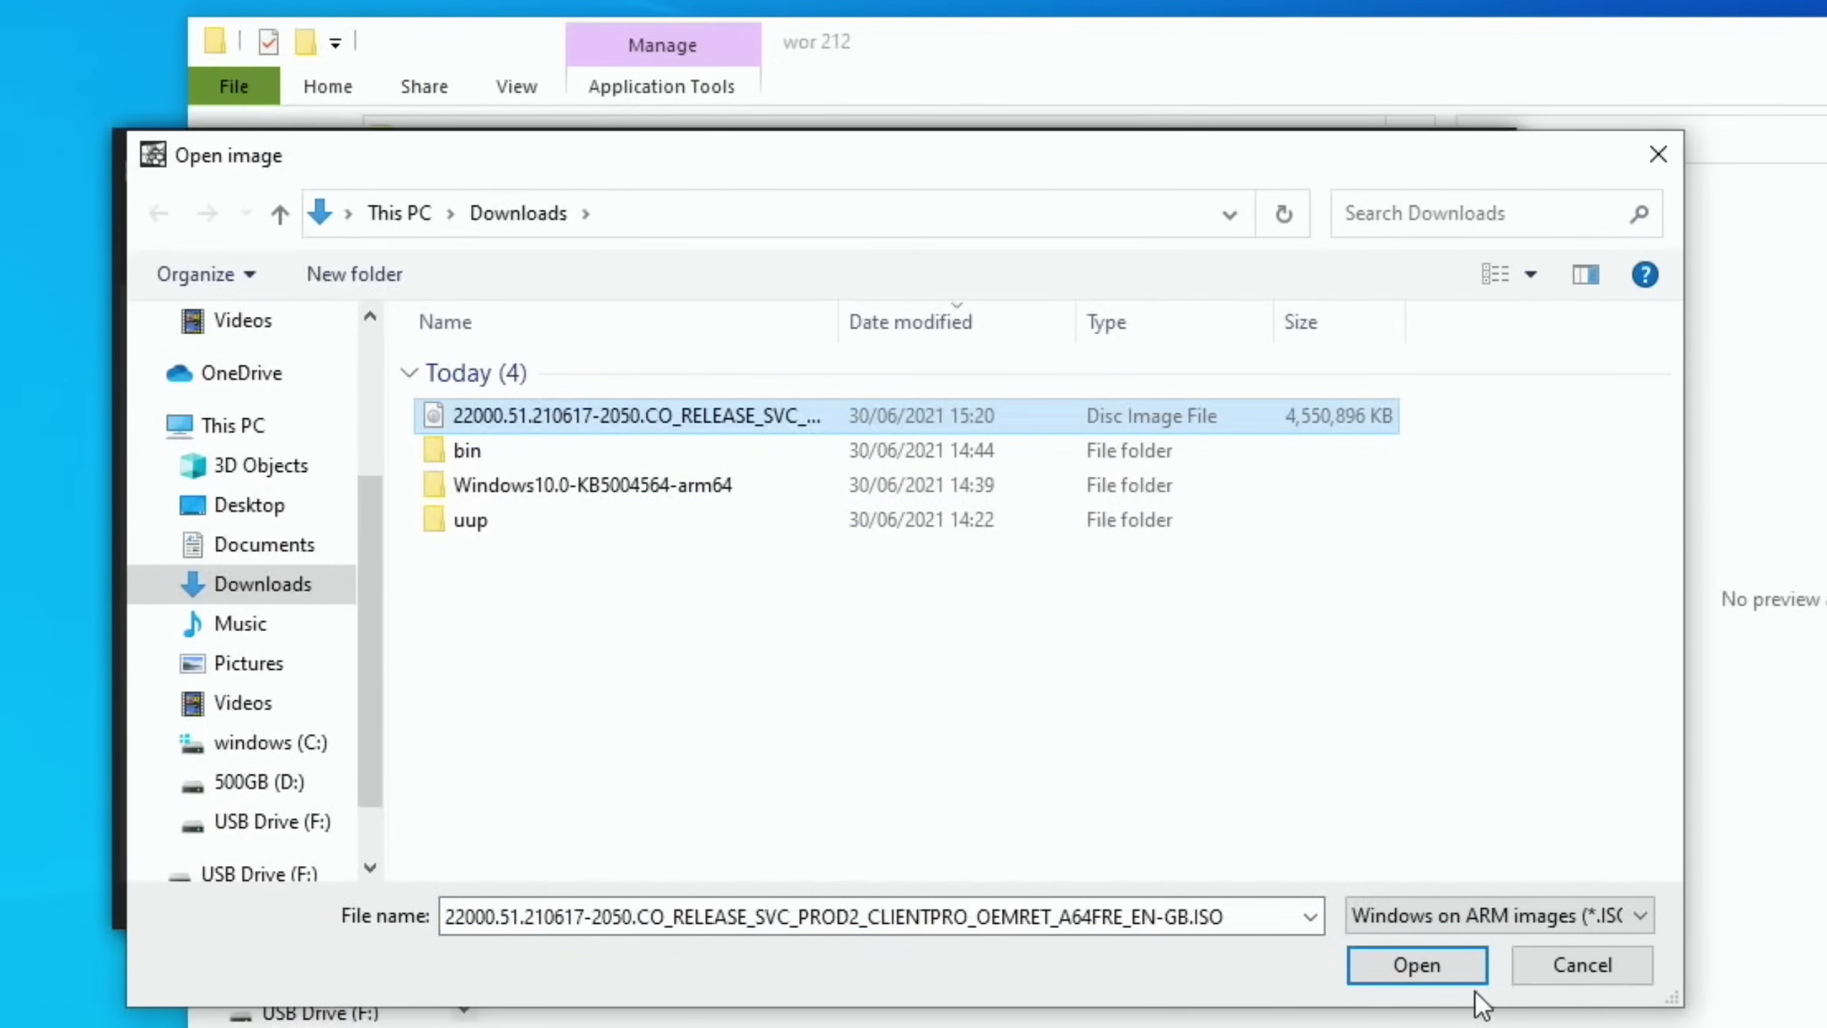
pyautogui.click(1449, 976)
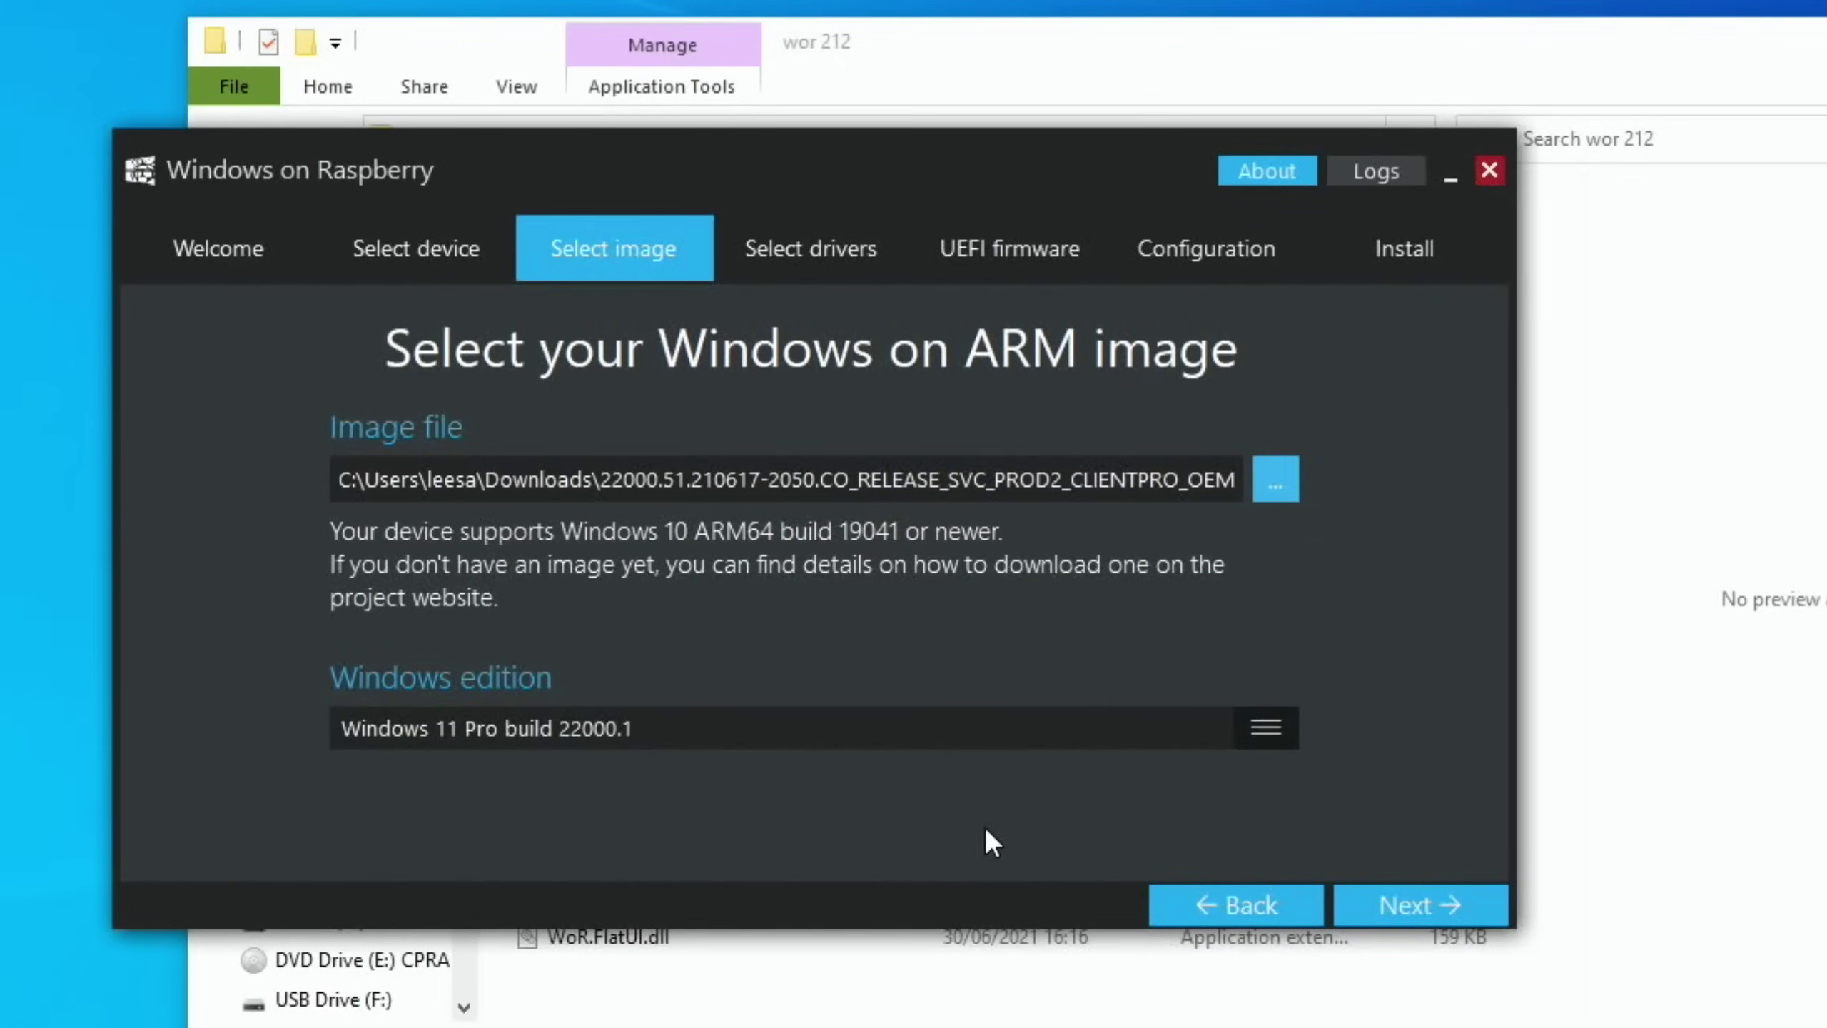
pyautogui.click(1412, 895)
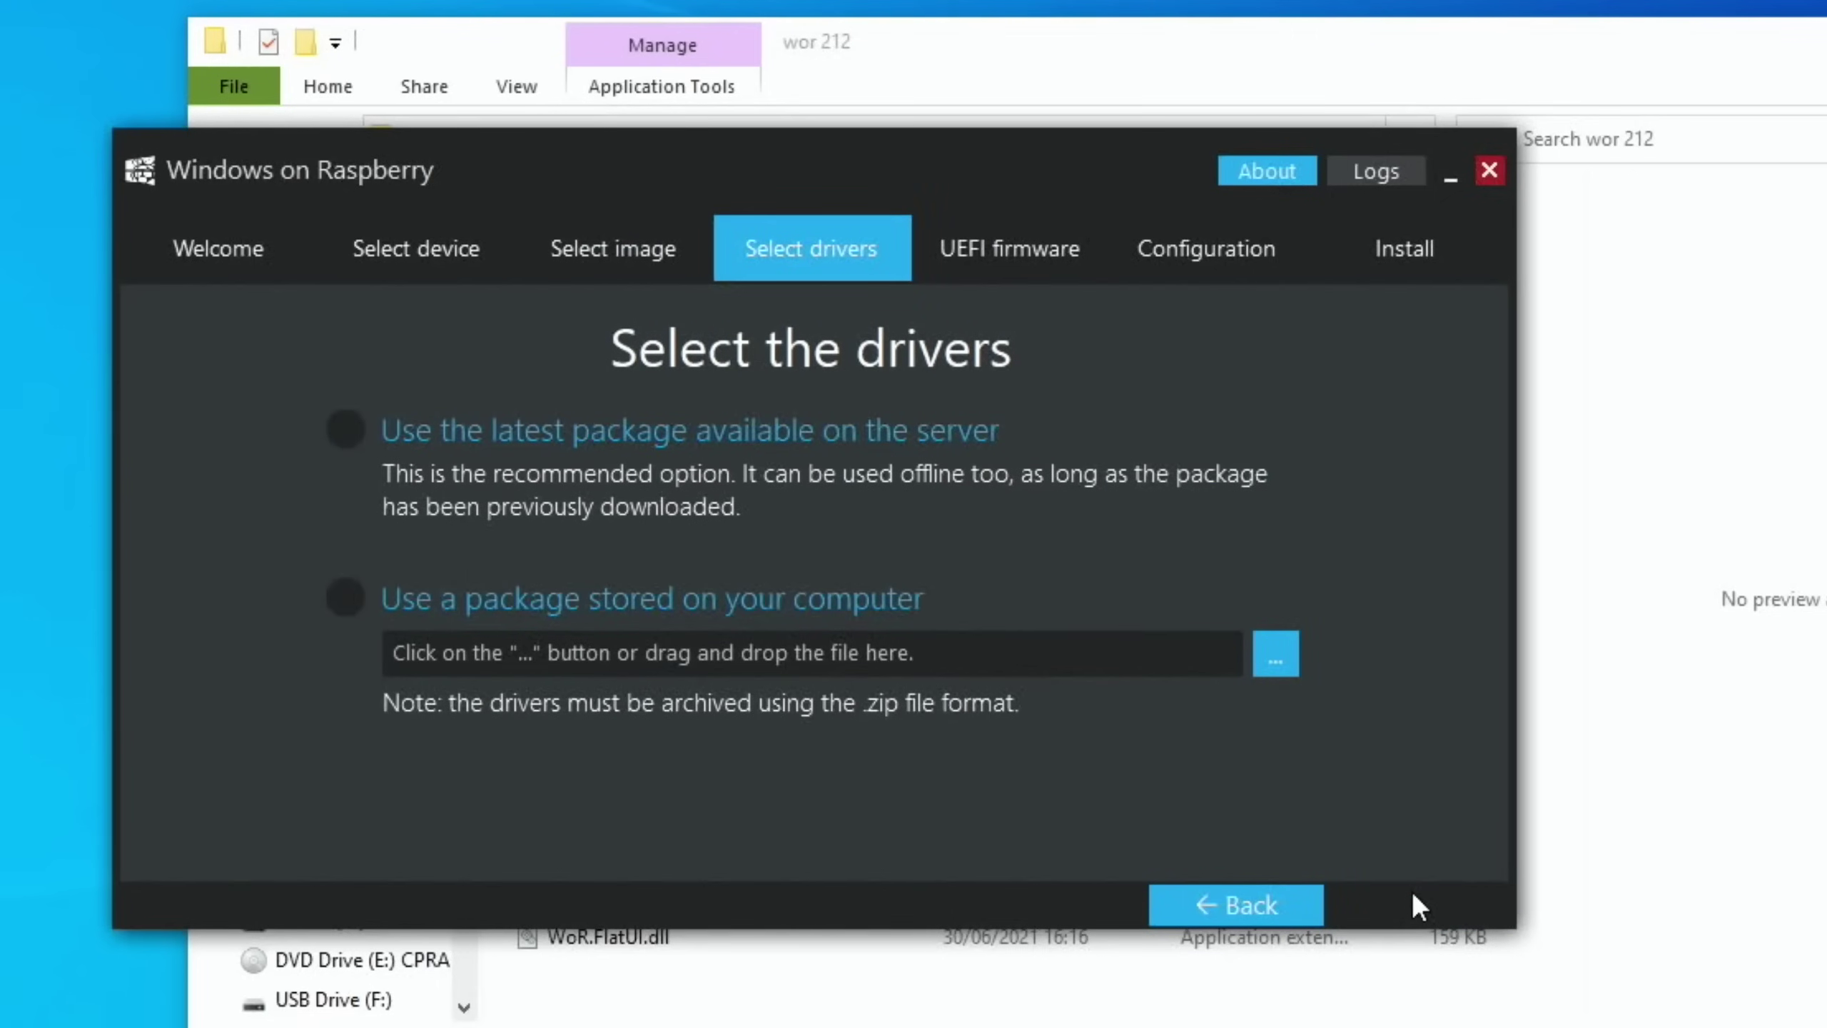
# Step: Install Windows to the USB drive with the latest server drivers and UEFI firmware
pyautogui.click(354, 419)
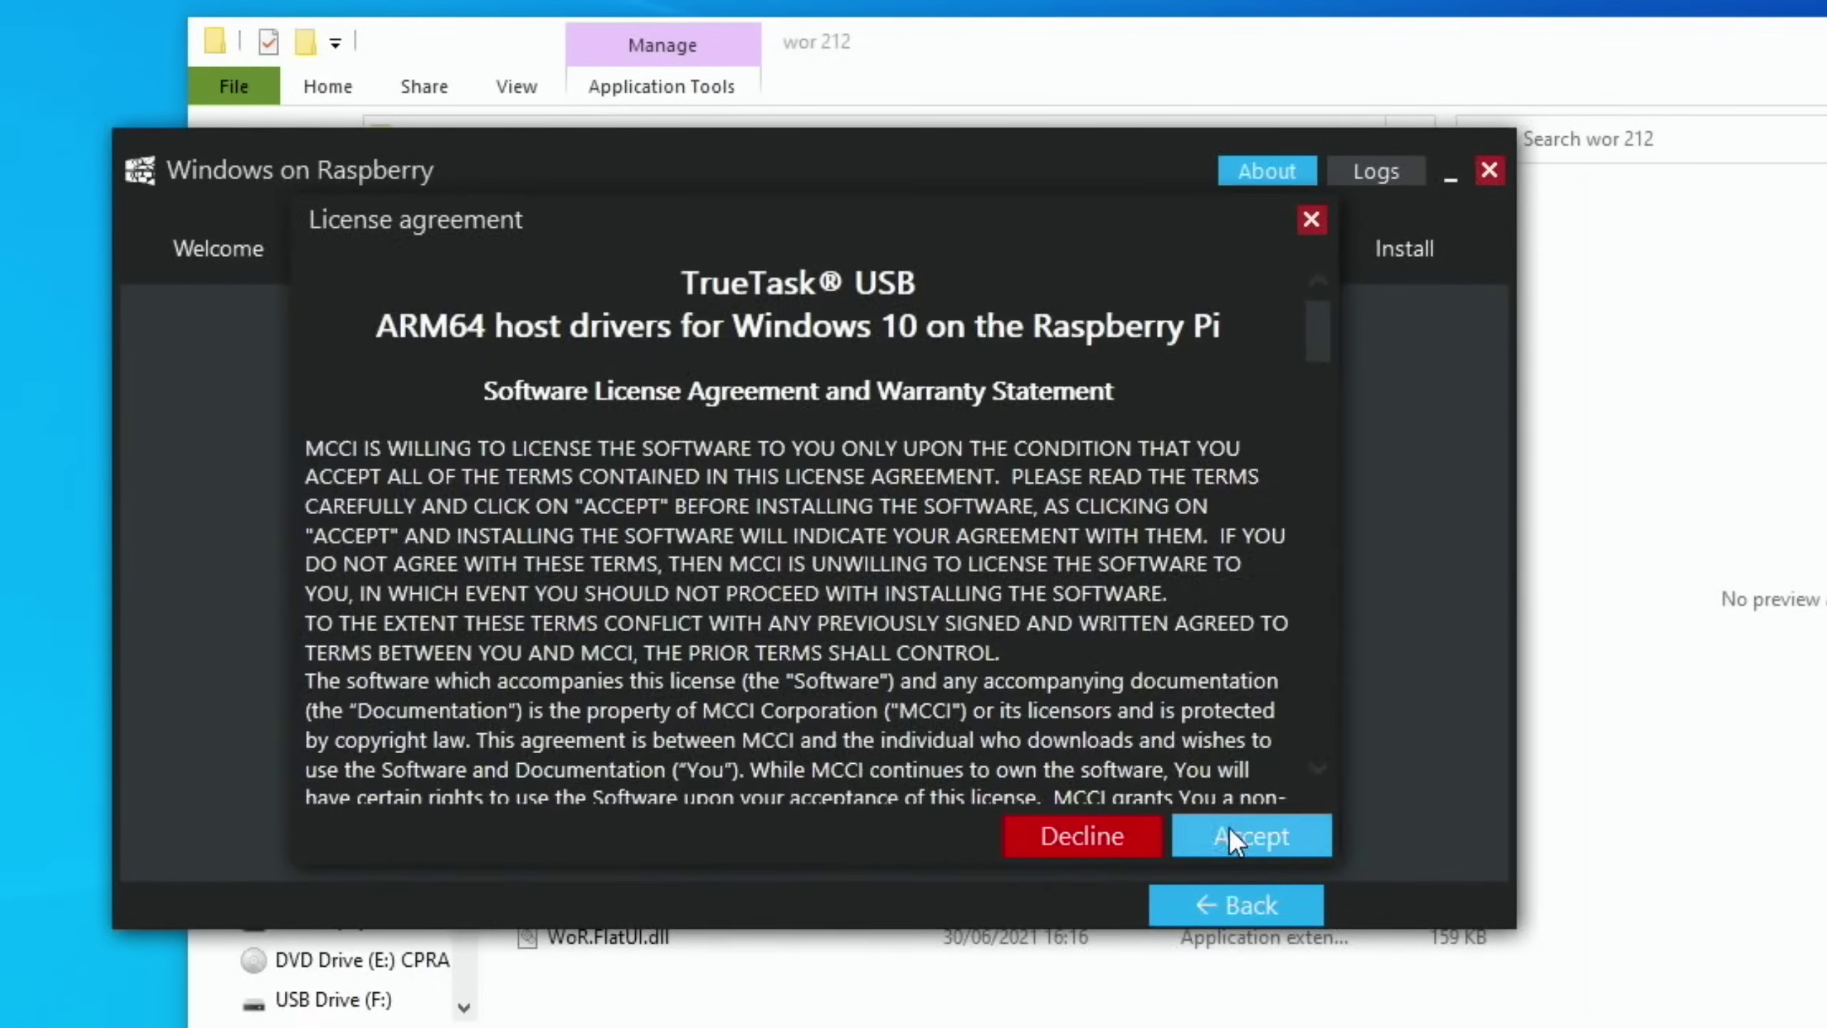
pyautogui.click(1230, 837)
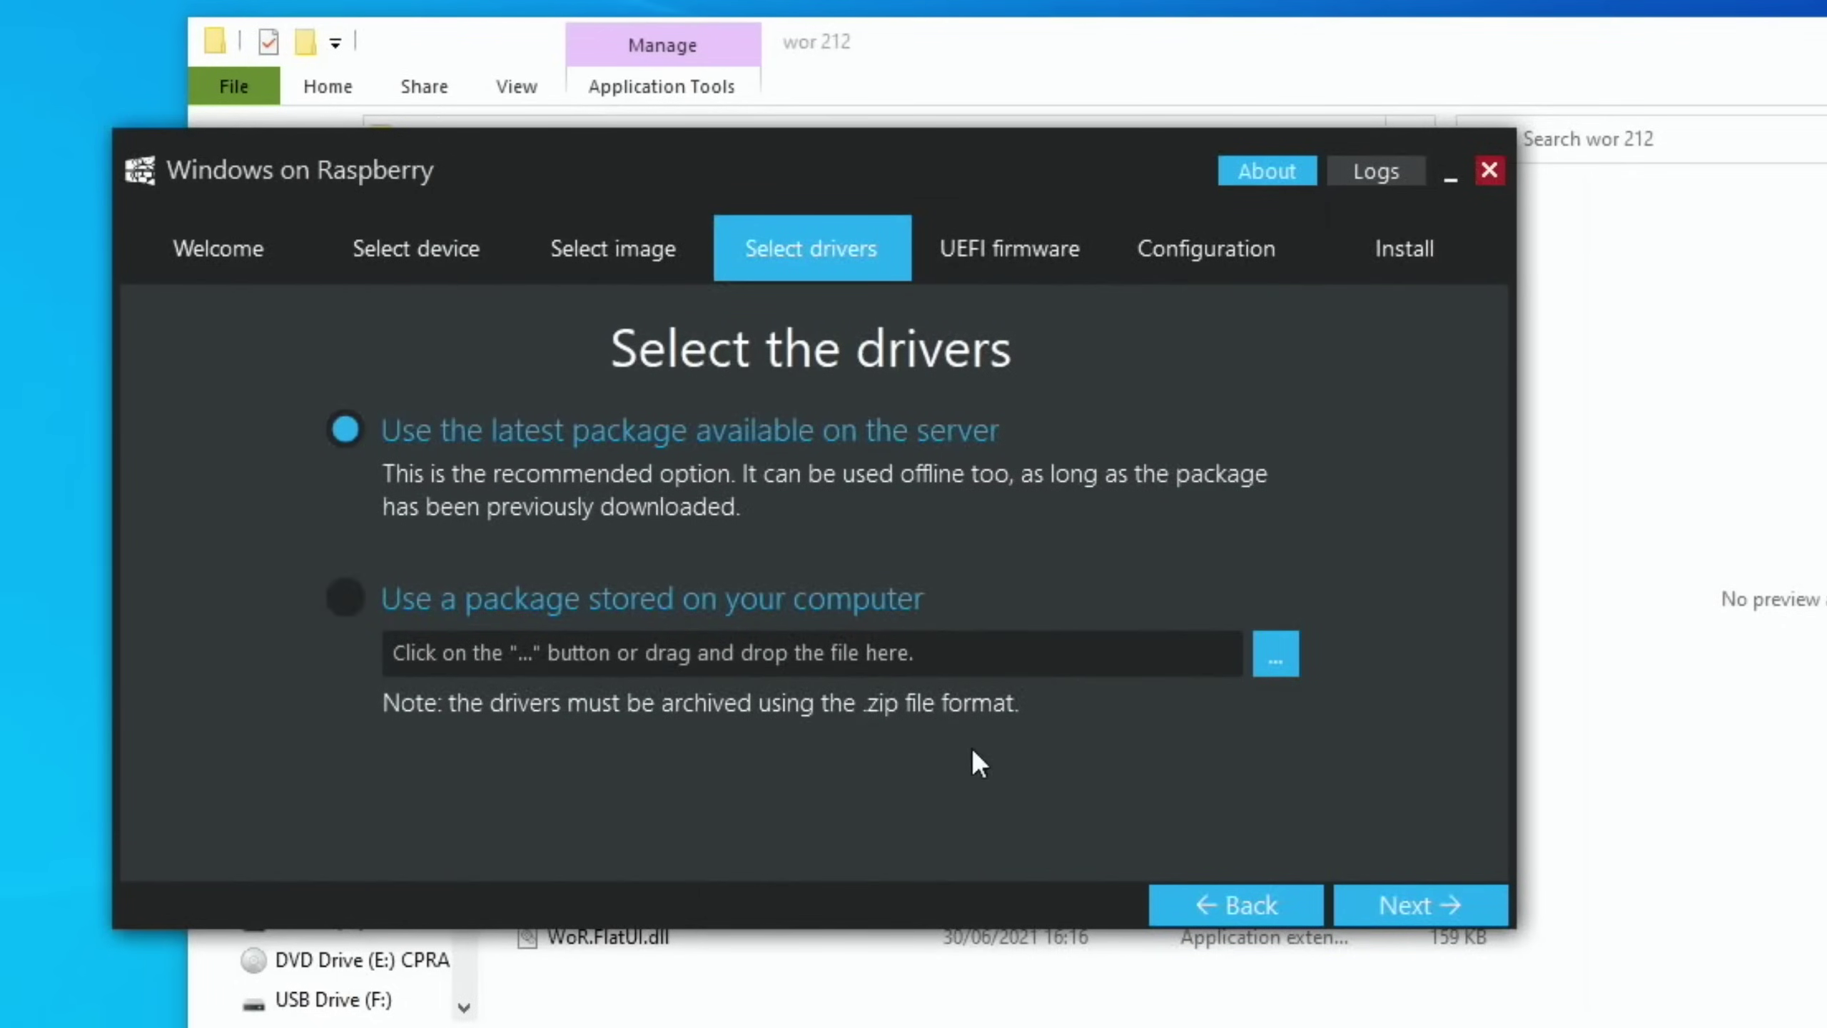
pyautogui.click(1387, 901)
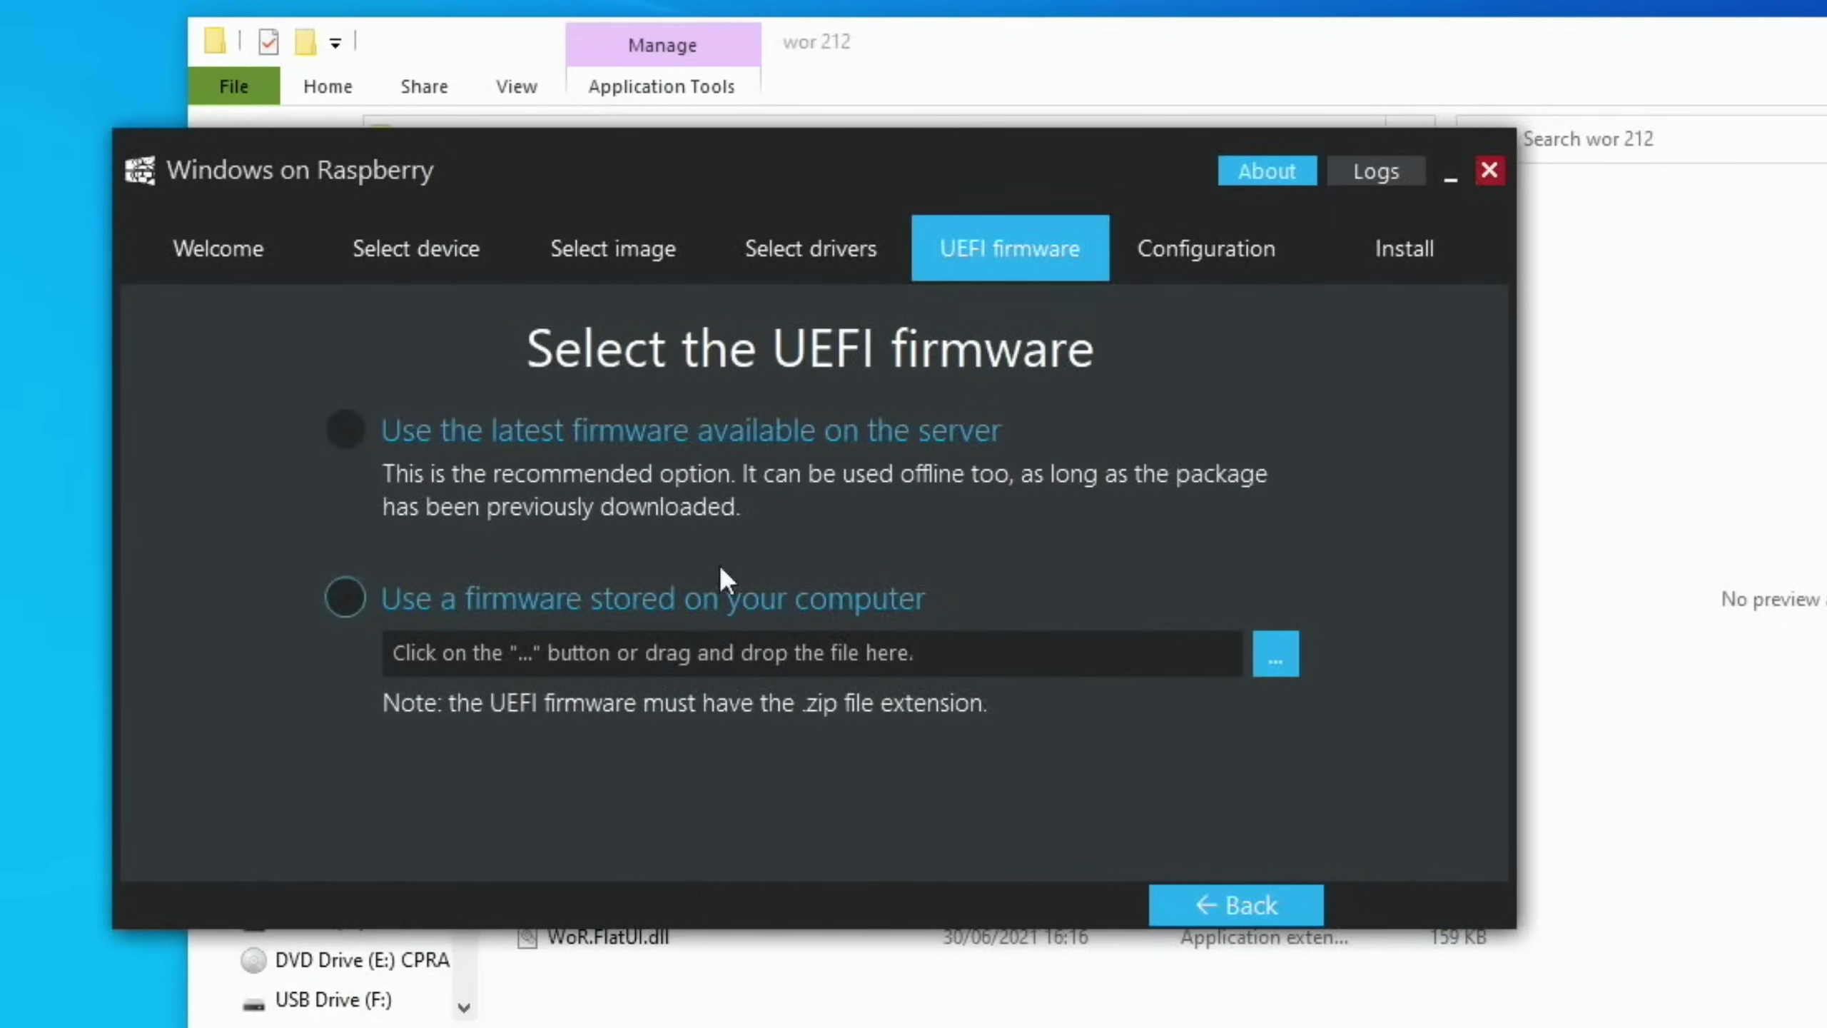
pyautogui.click(348, 431)
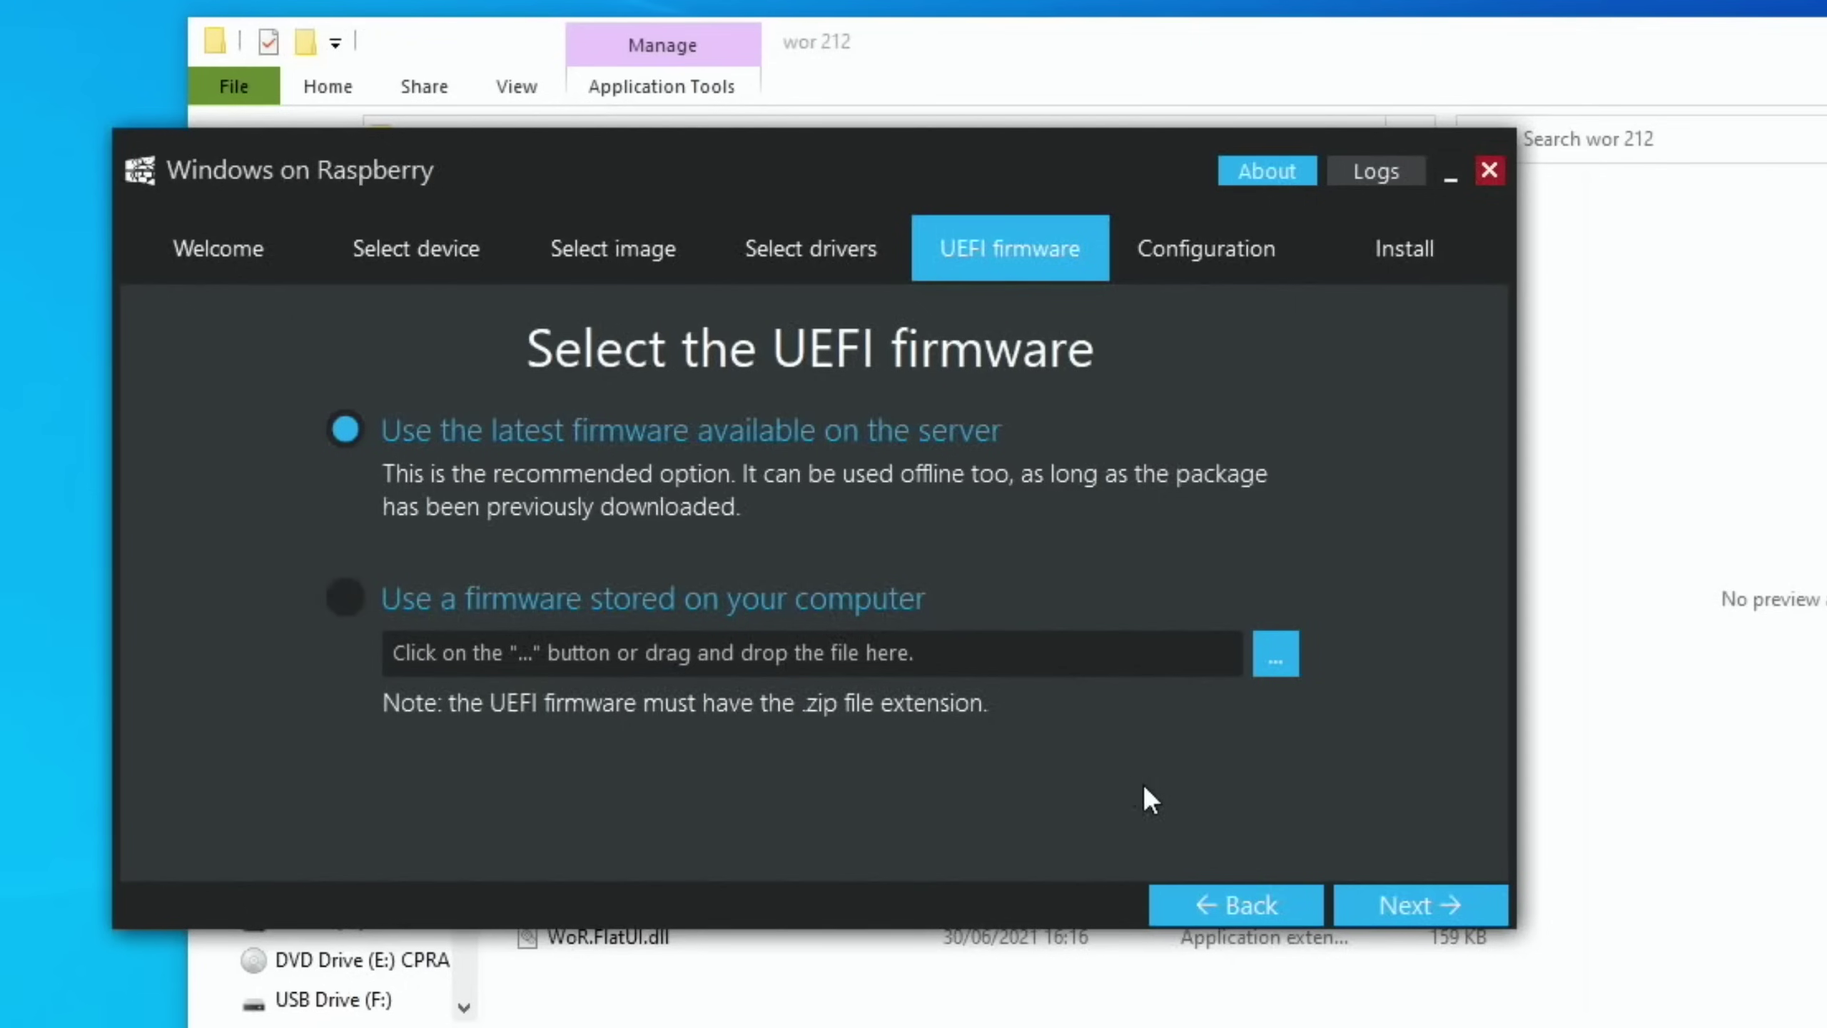
pyautogui.click(1385, 905)
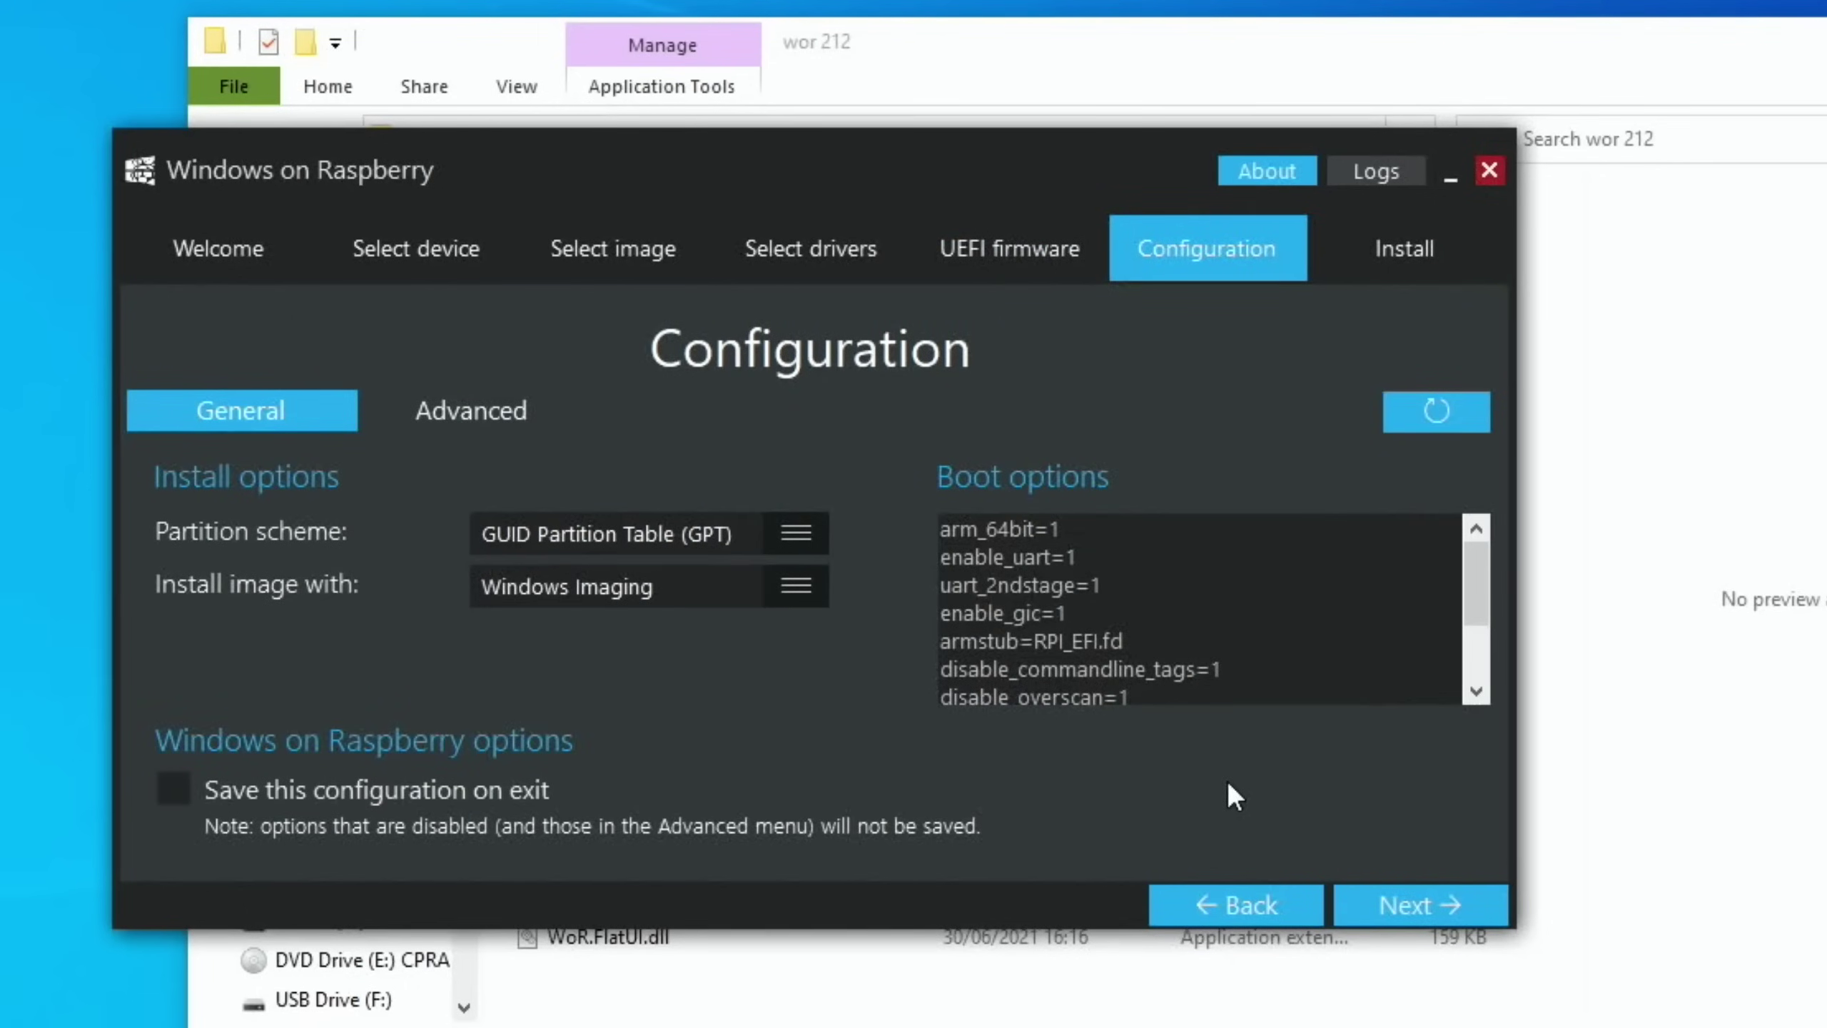
pyautogui.click(1403, 901)
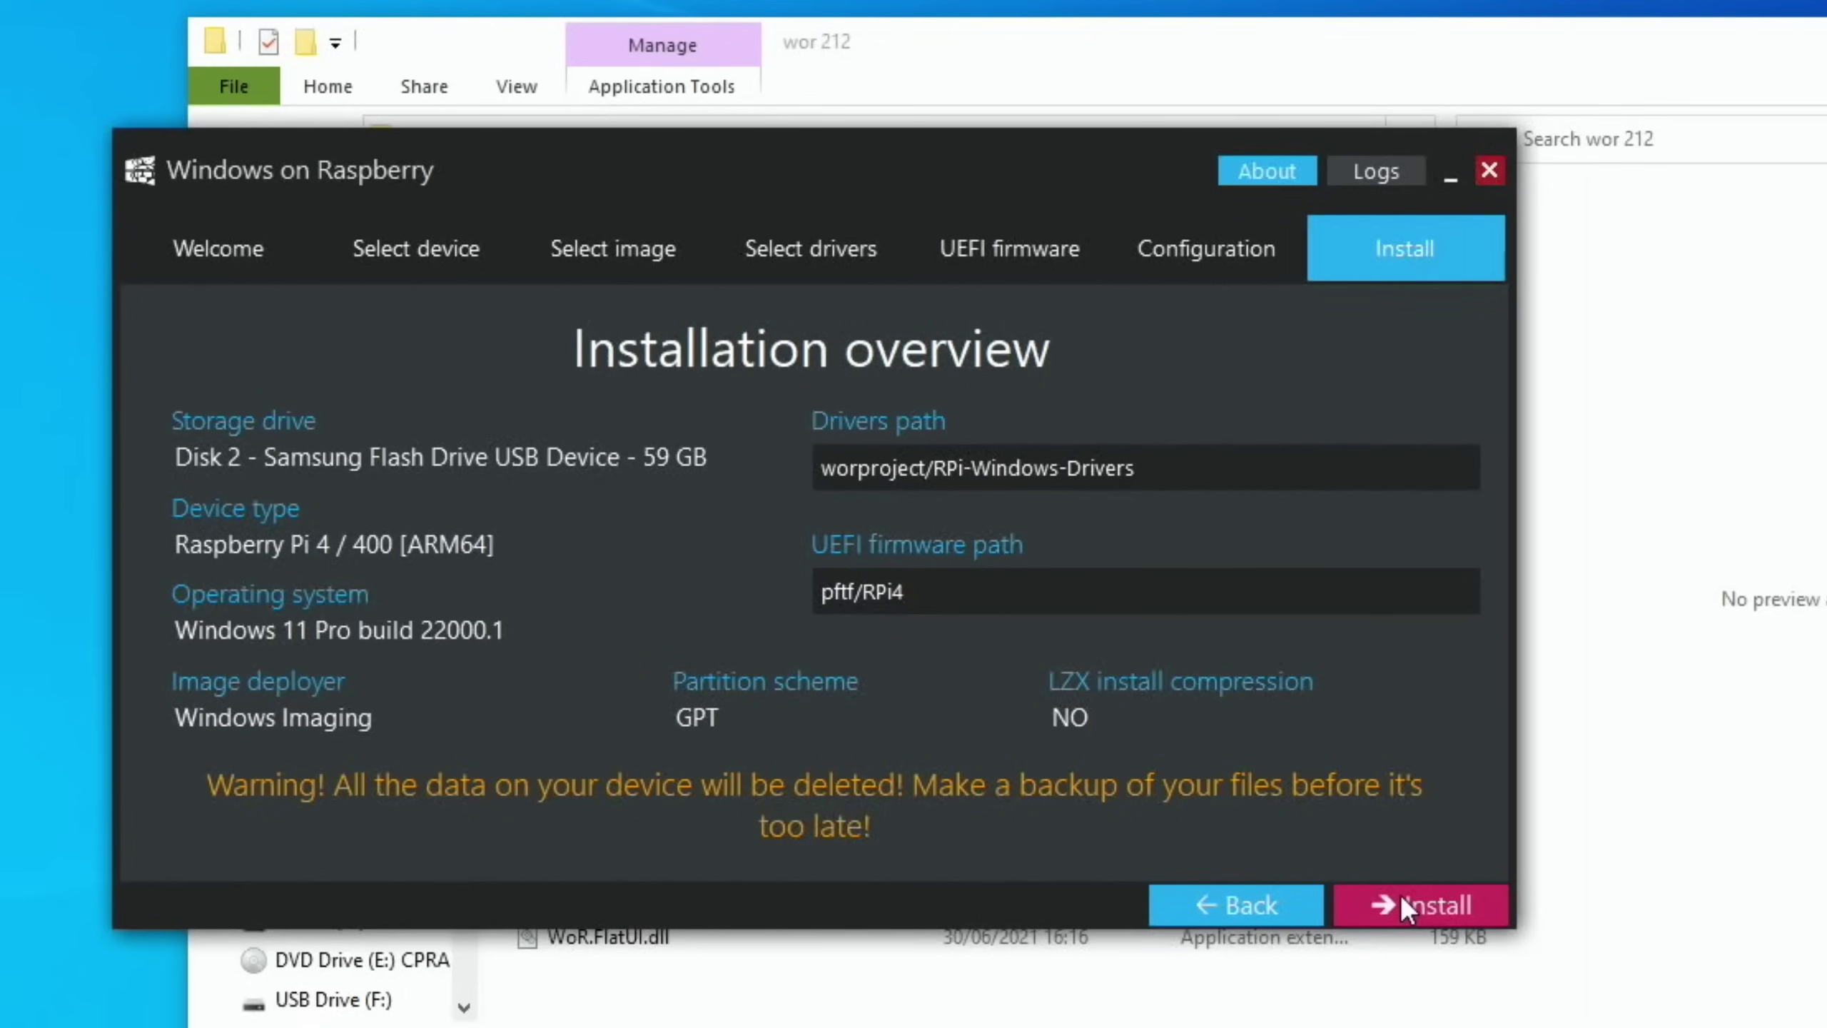
pyautogui.click(1402, 903)
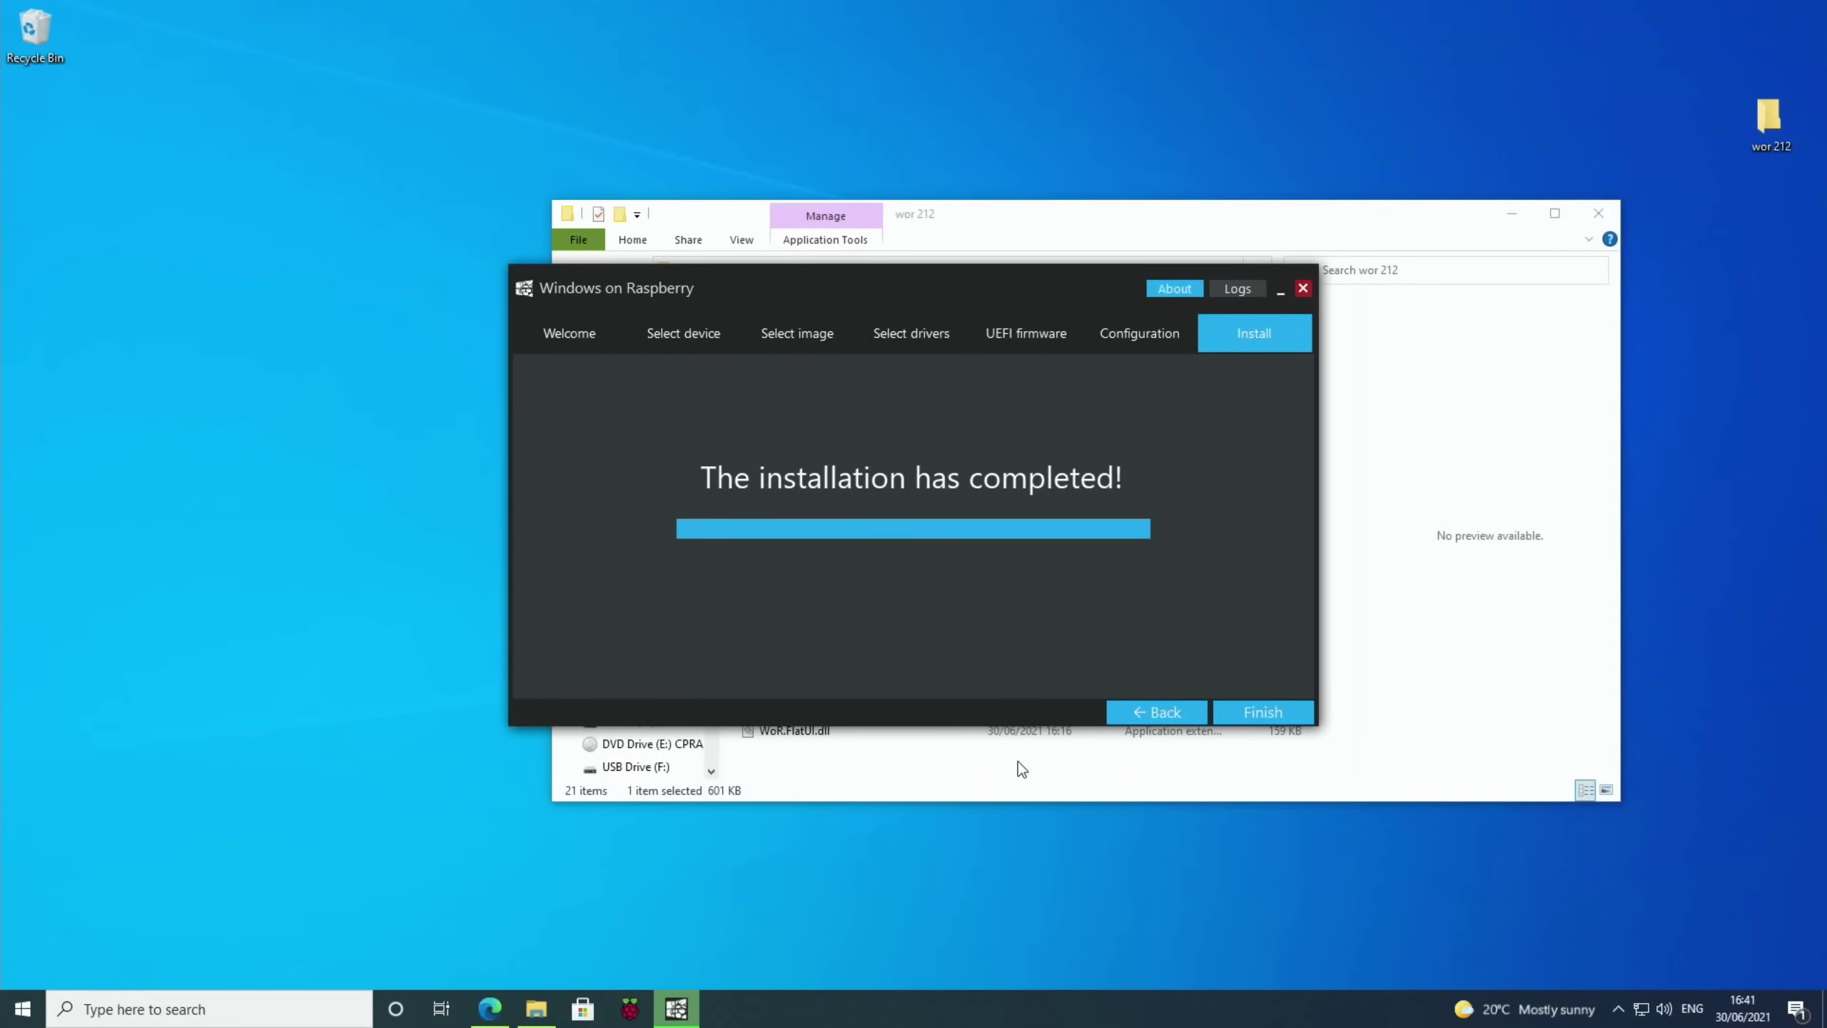
# Step: Finish the imager, close the wor 212 folder, and shut down the PC
pyautogui.click(1246, 709)
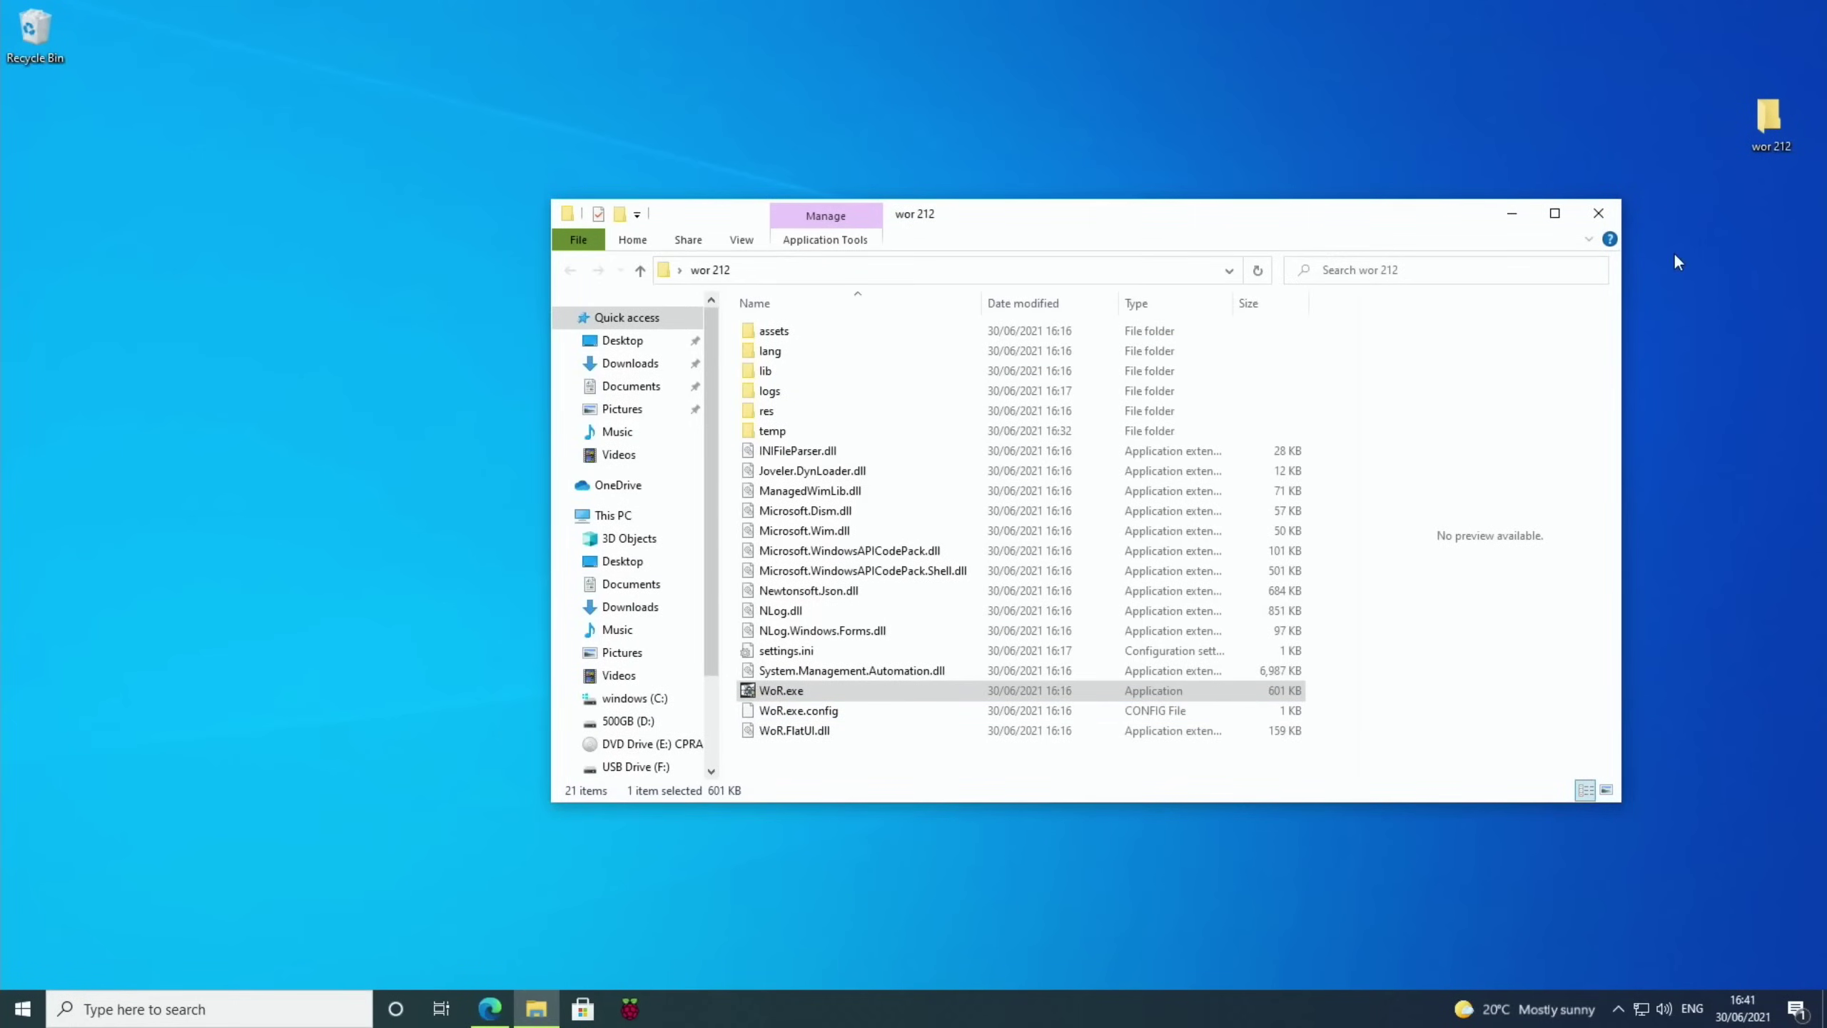
pyautogui.click(1613, 223)
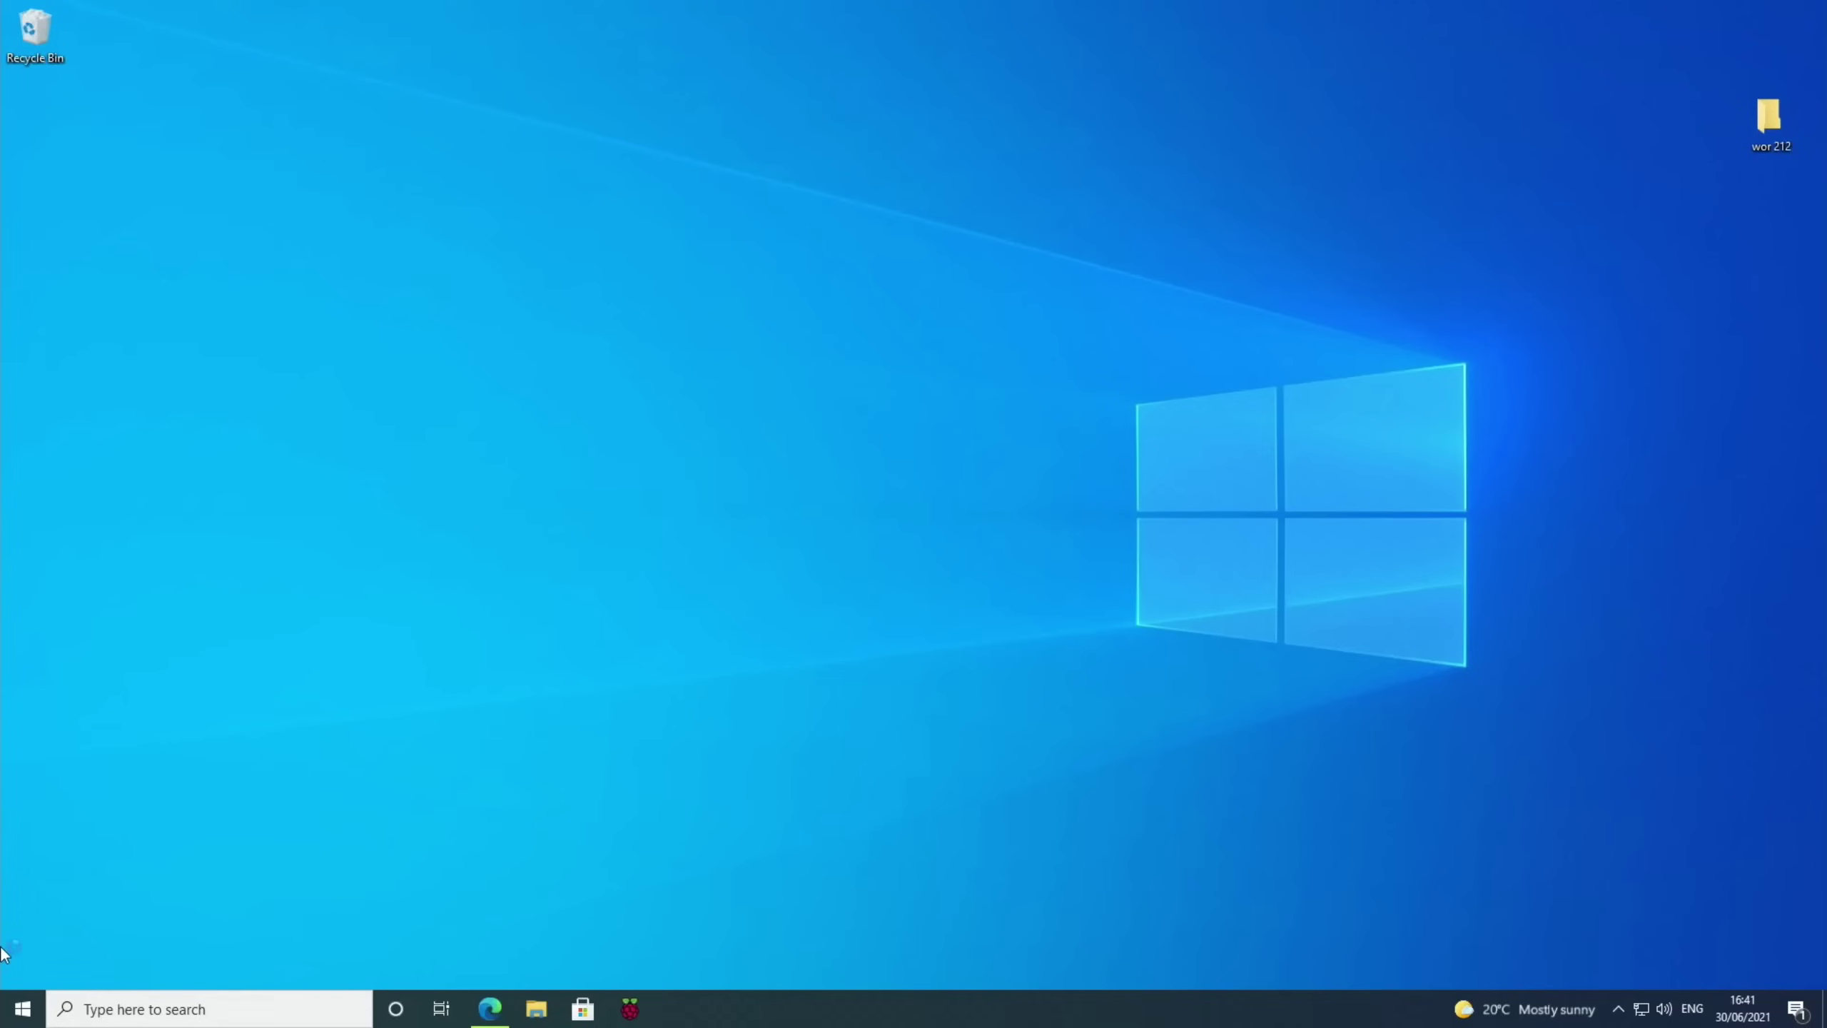
pyautogui.click(20, 1006)
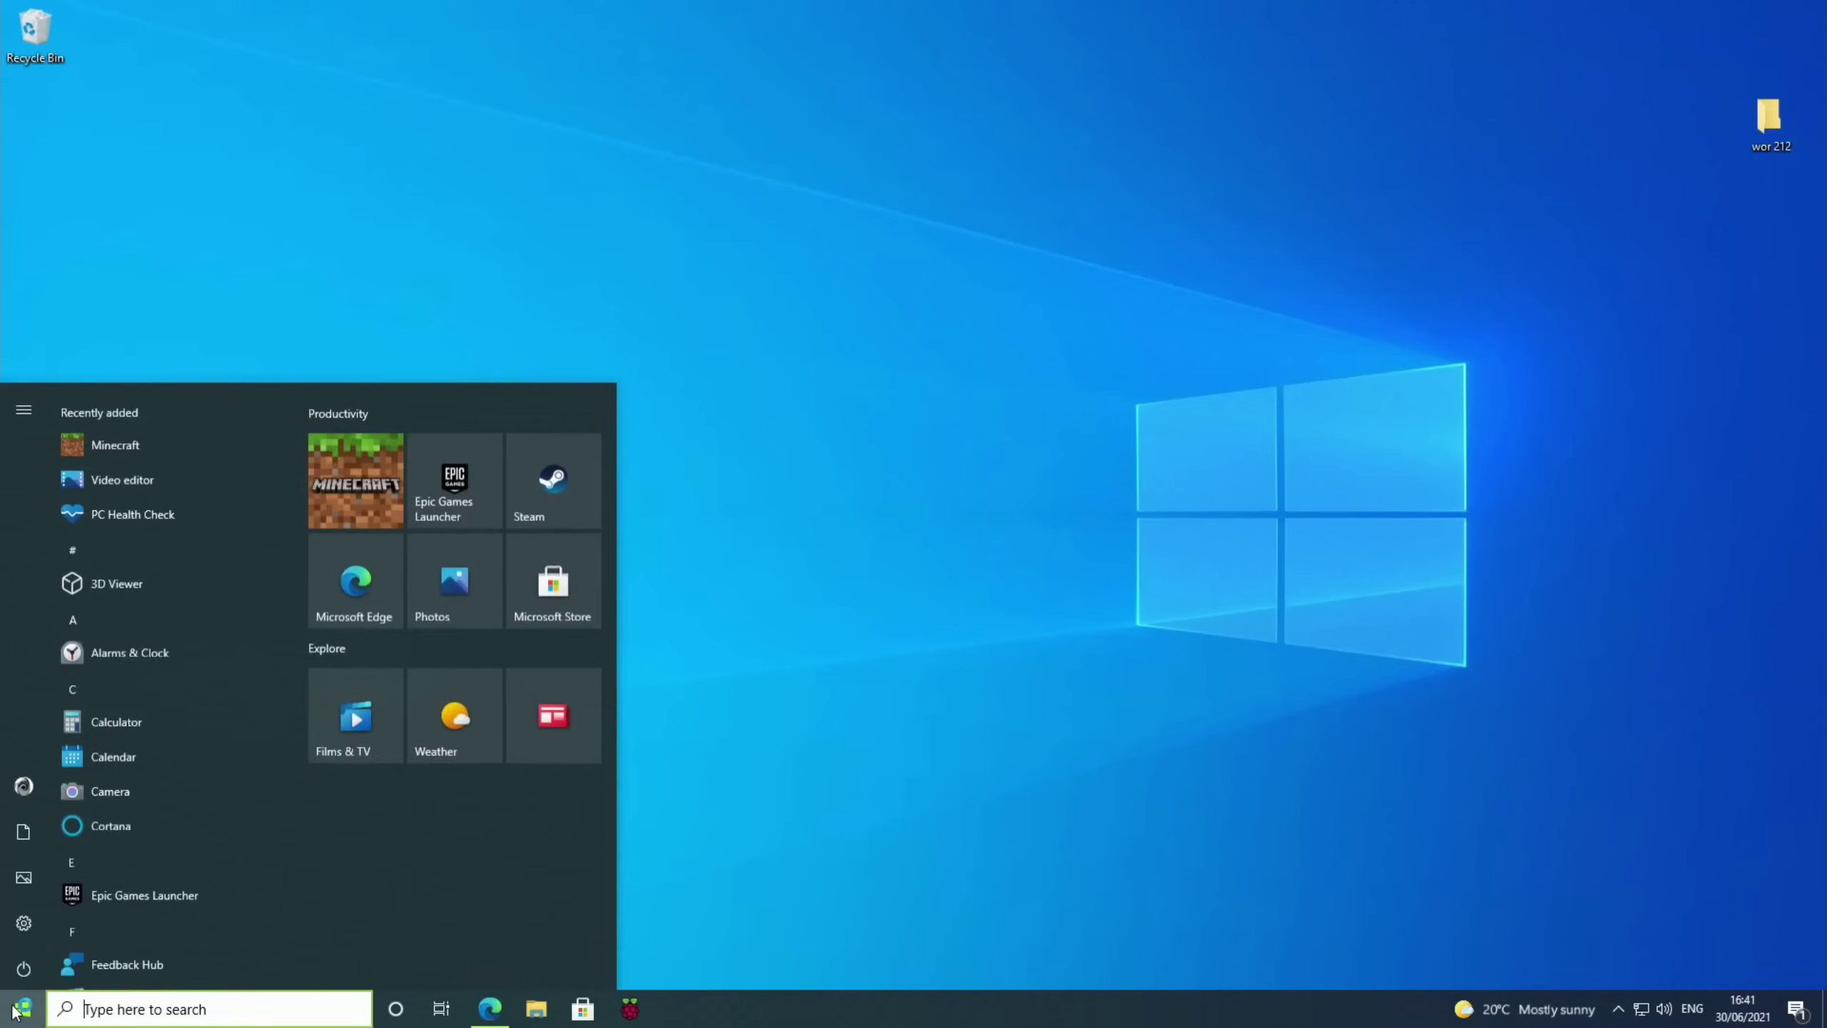
pyautogui.click(23, 967)
pyautogui.click(40, 888)
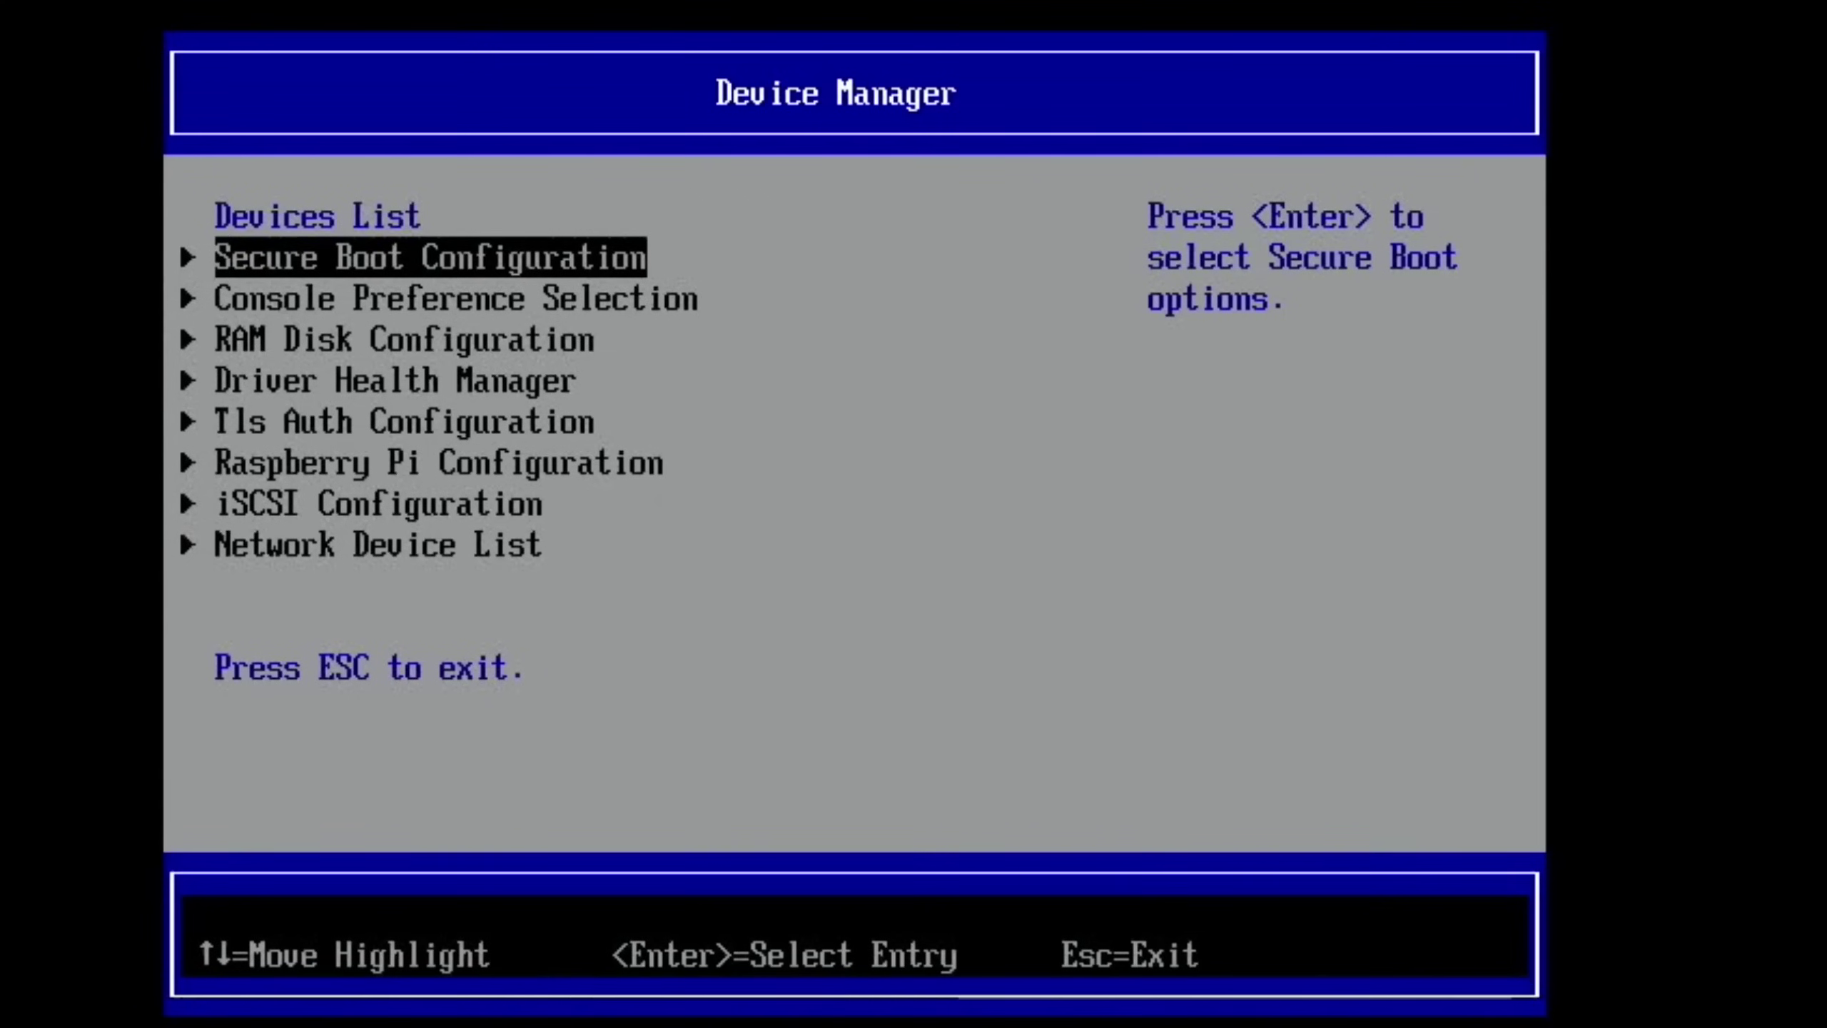
# Step: Set Limit RAM to 3 GB to Disabled under Raspberry Pi Advanced Configuration
pyautogui.press('Down')
pyautogui.press('Down')
pyautogui.press('Down')
pyautogui.press('Down')
pyautogui.press('Down')
pyautogui.press('Return')
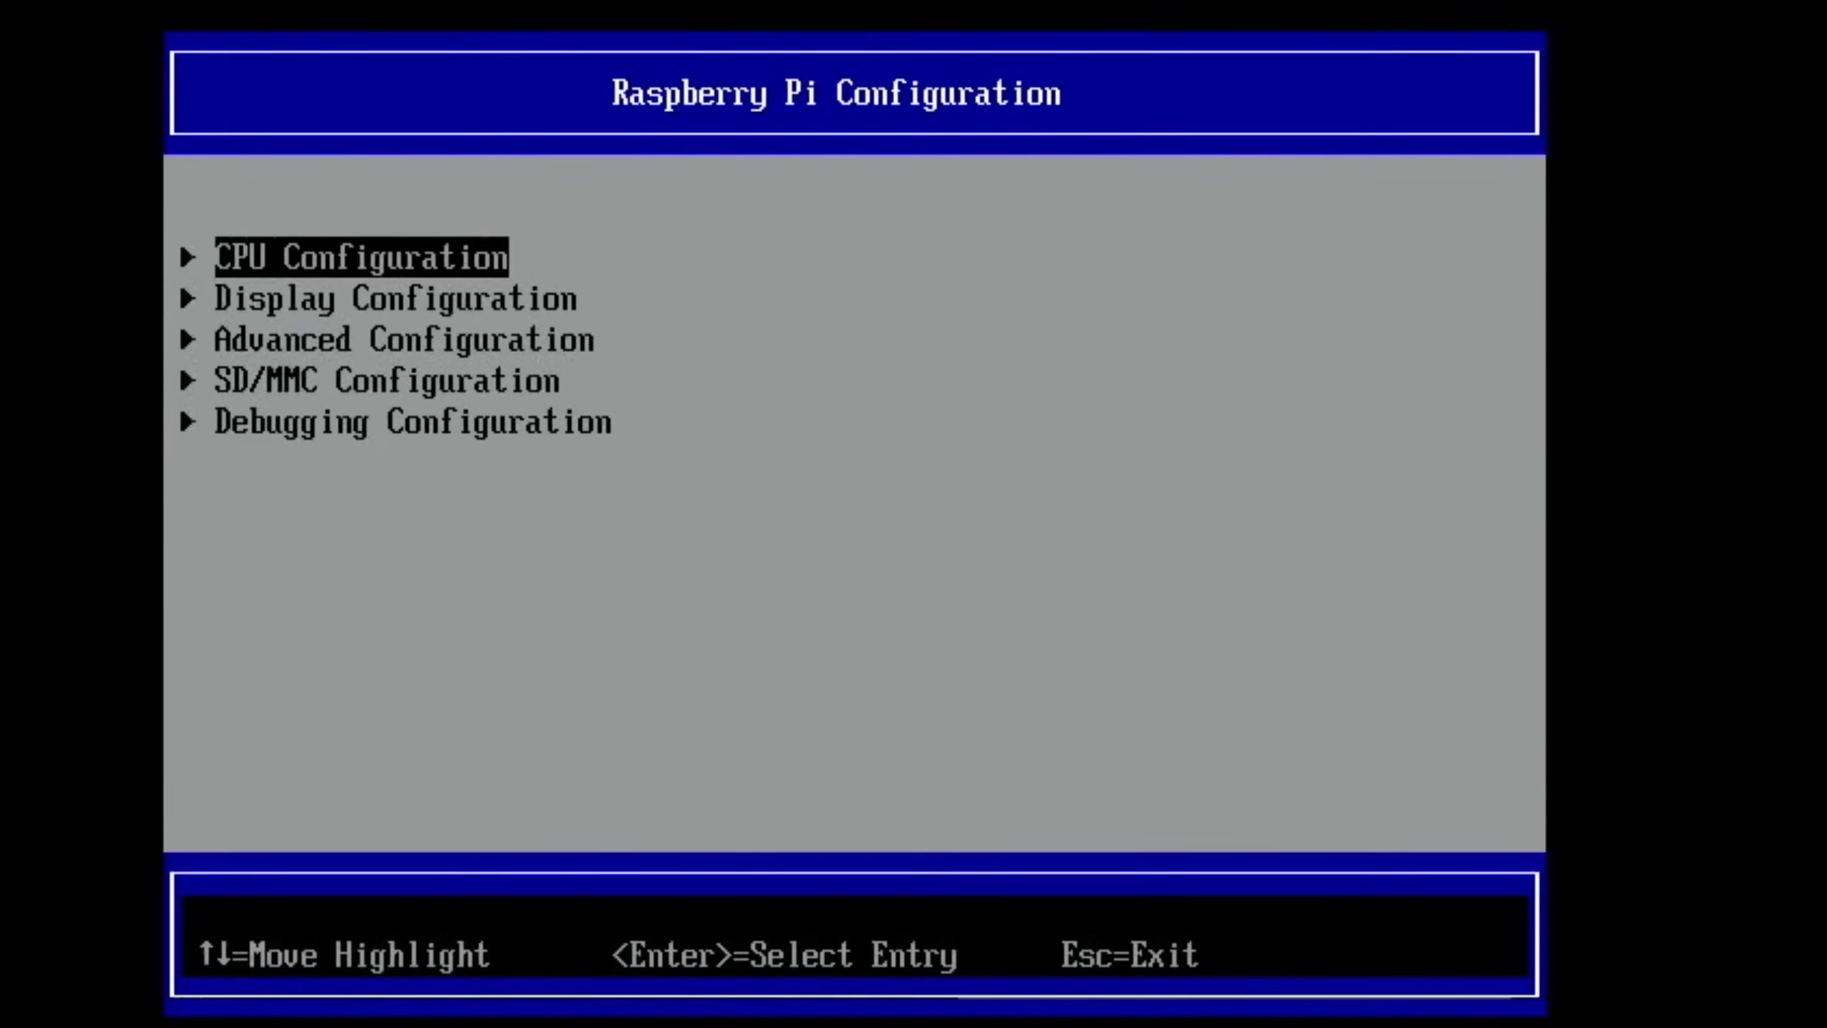
pyautogui.press('Down')
pyautogui.press('Down')
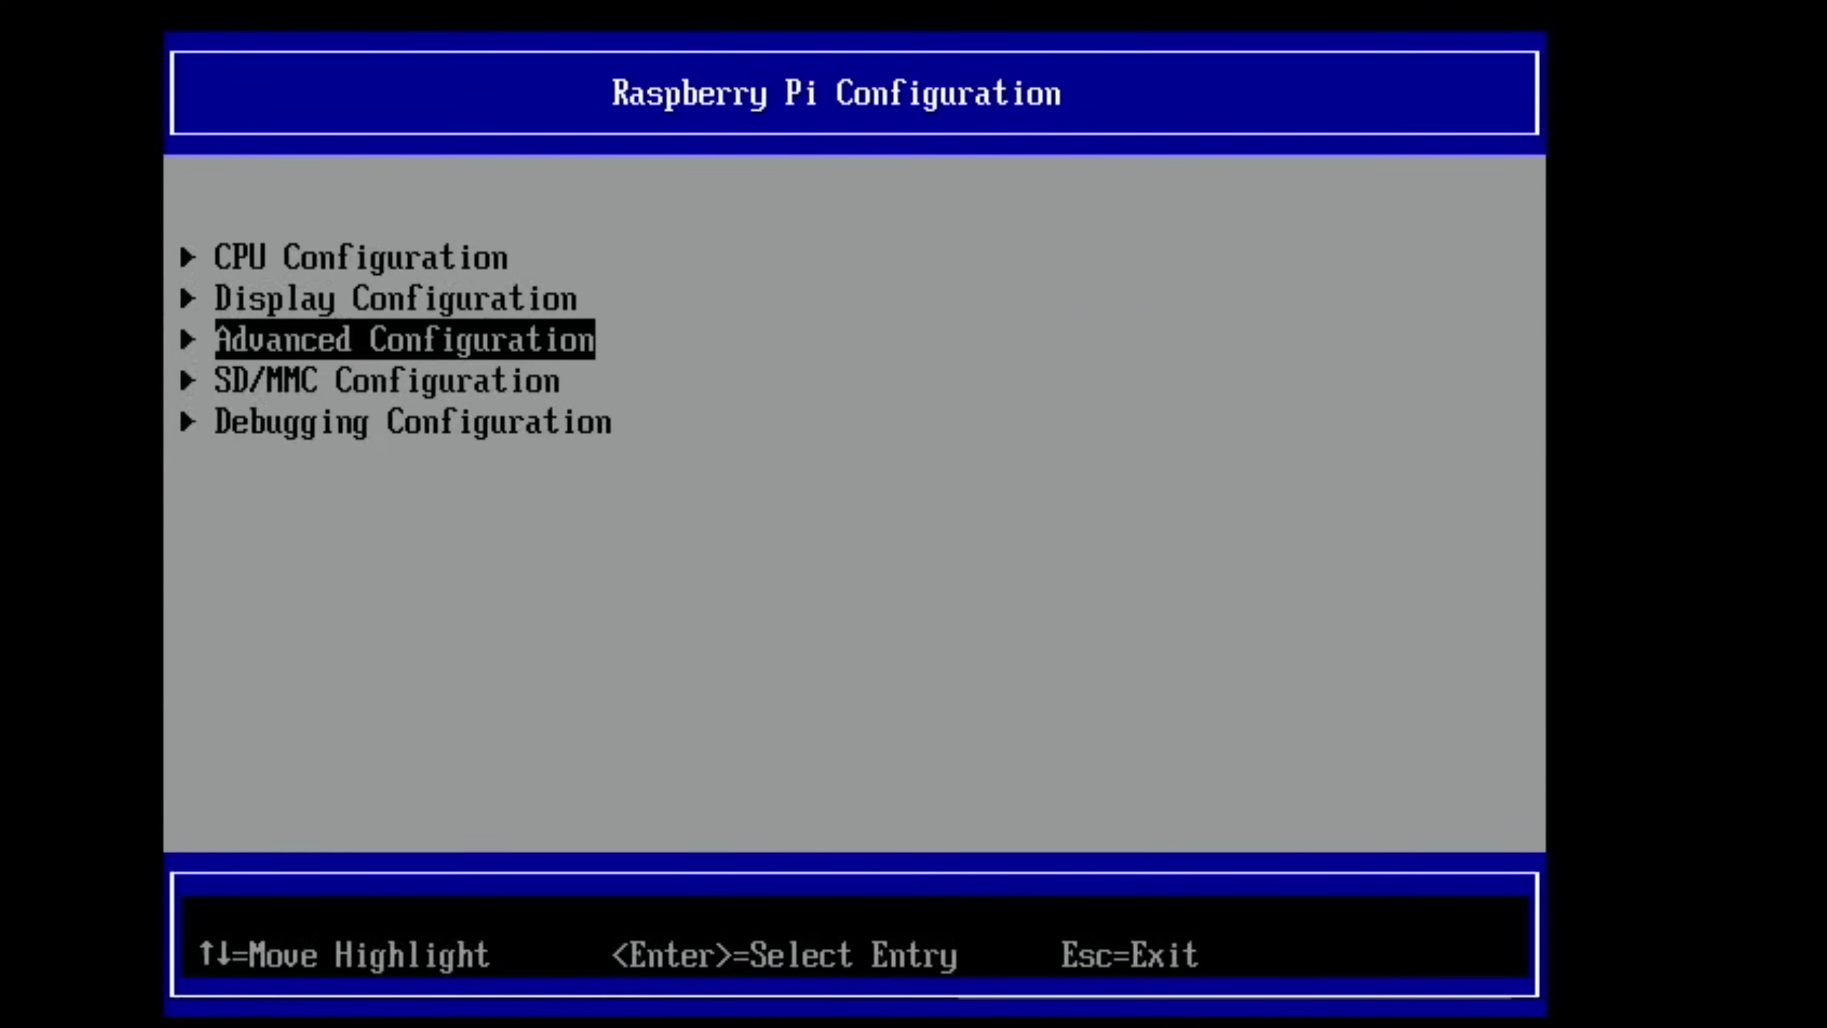
pyautogui.press('Return')
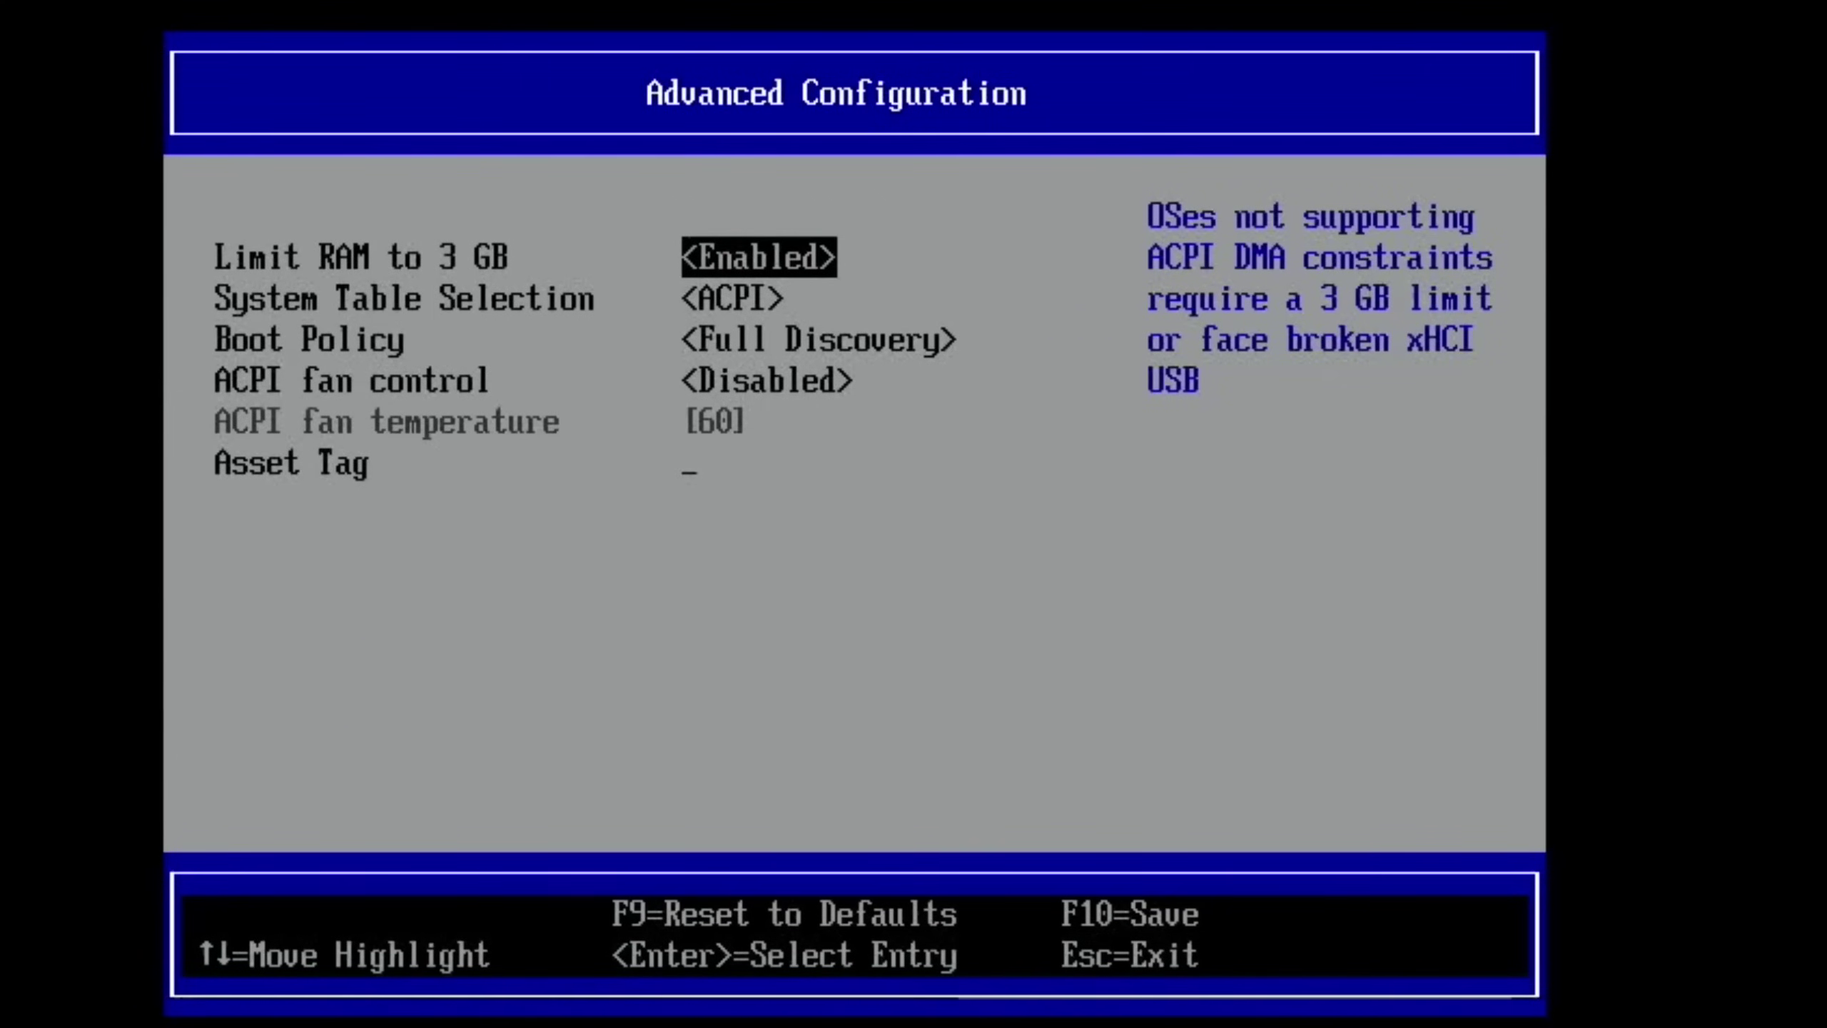
pyautogui.press('Return')
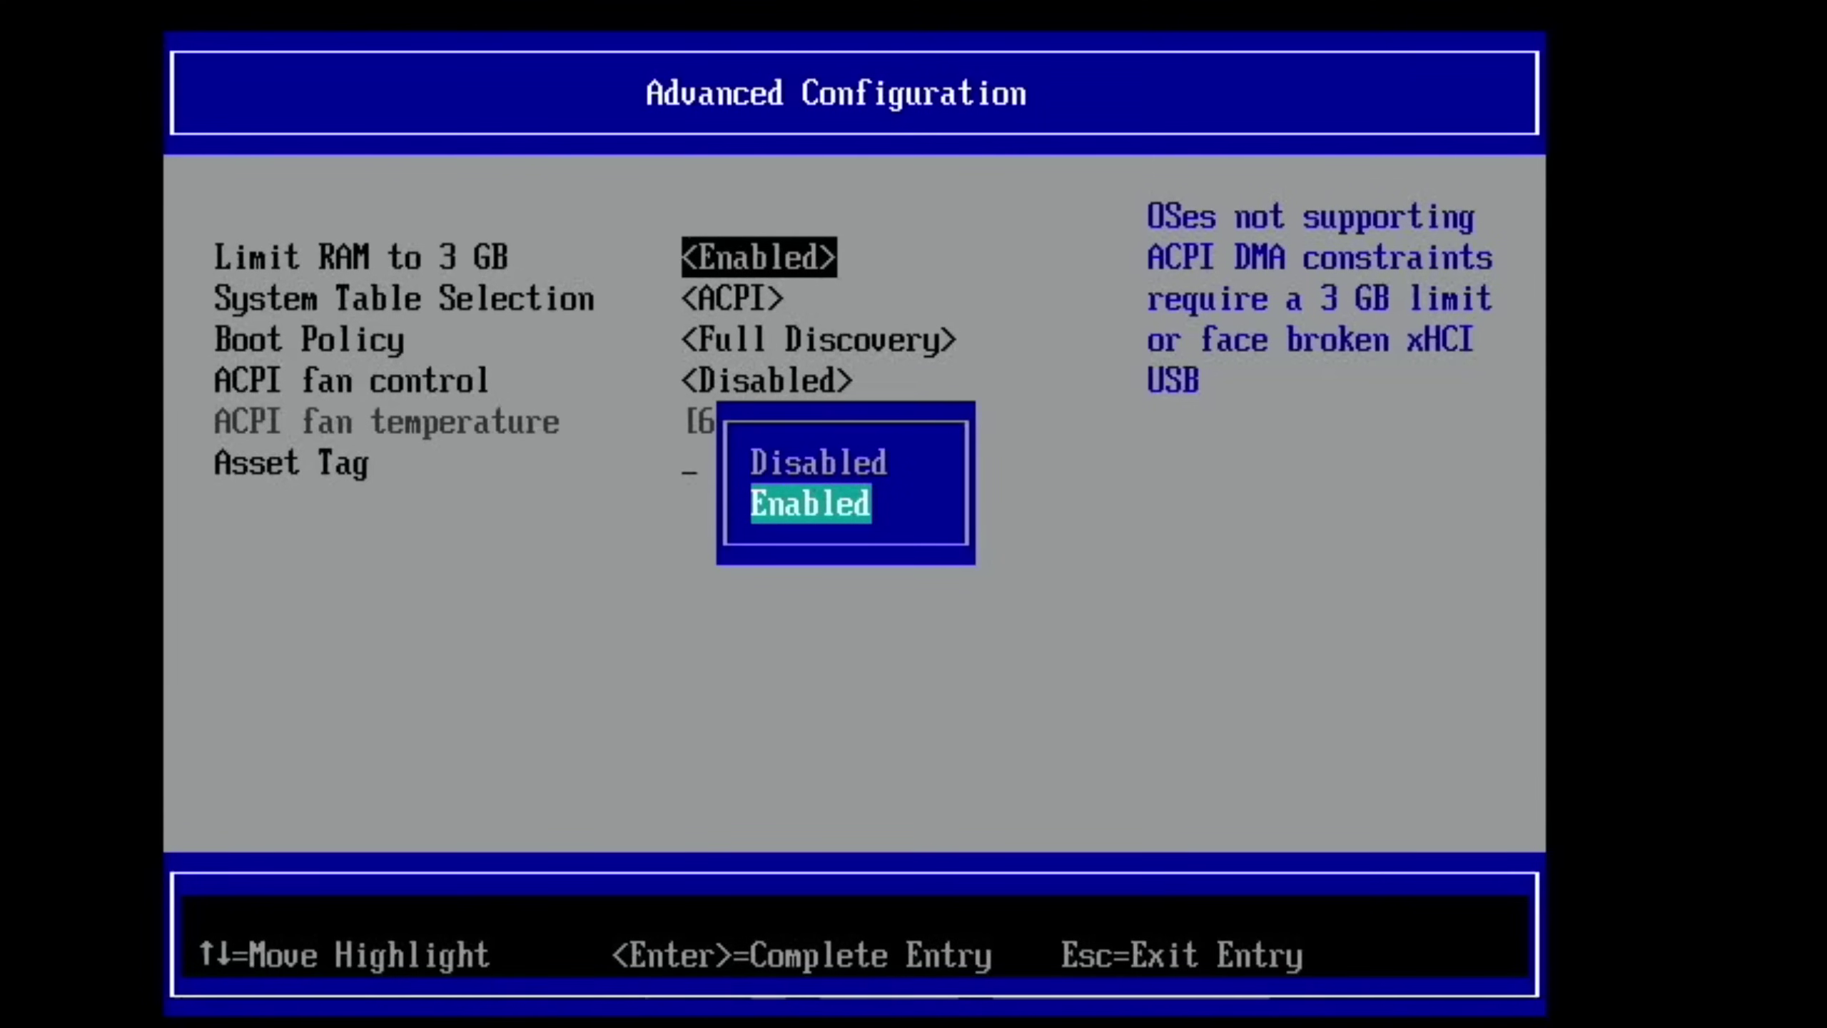
pyautogui.press('Up')
pyautogui.press('Return')
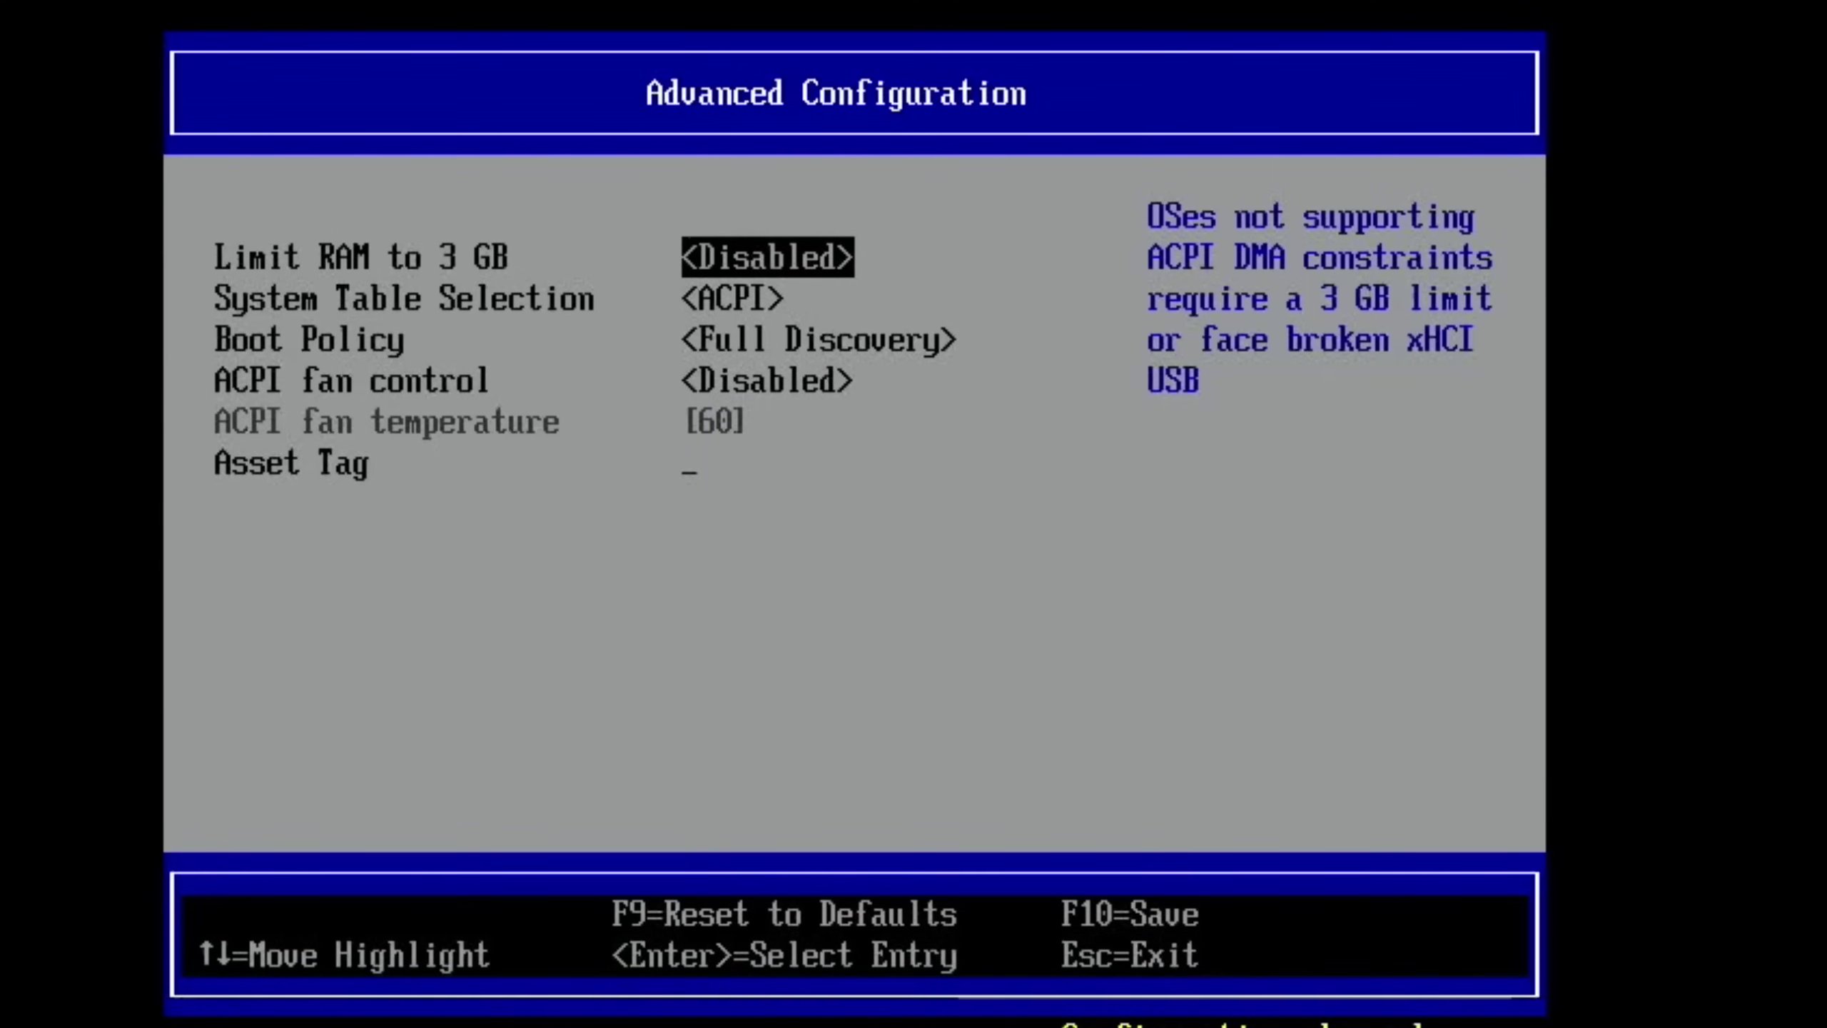
# Step: Save the firmware change with Y and select Continue to reboot
pyautogui.press('Escape')
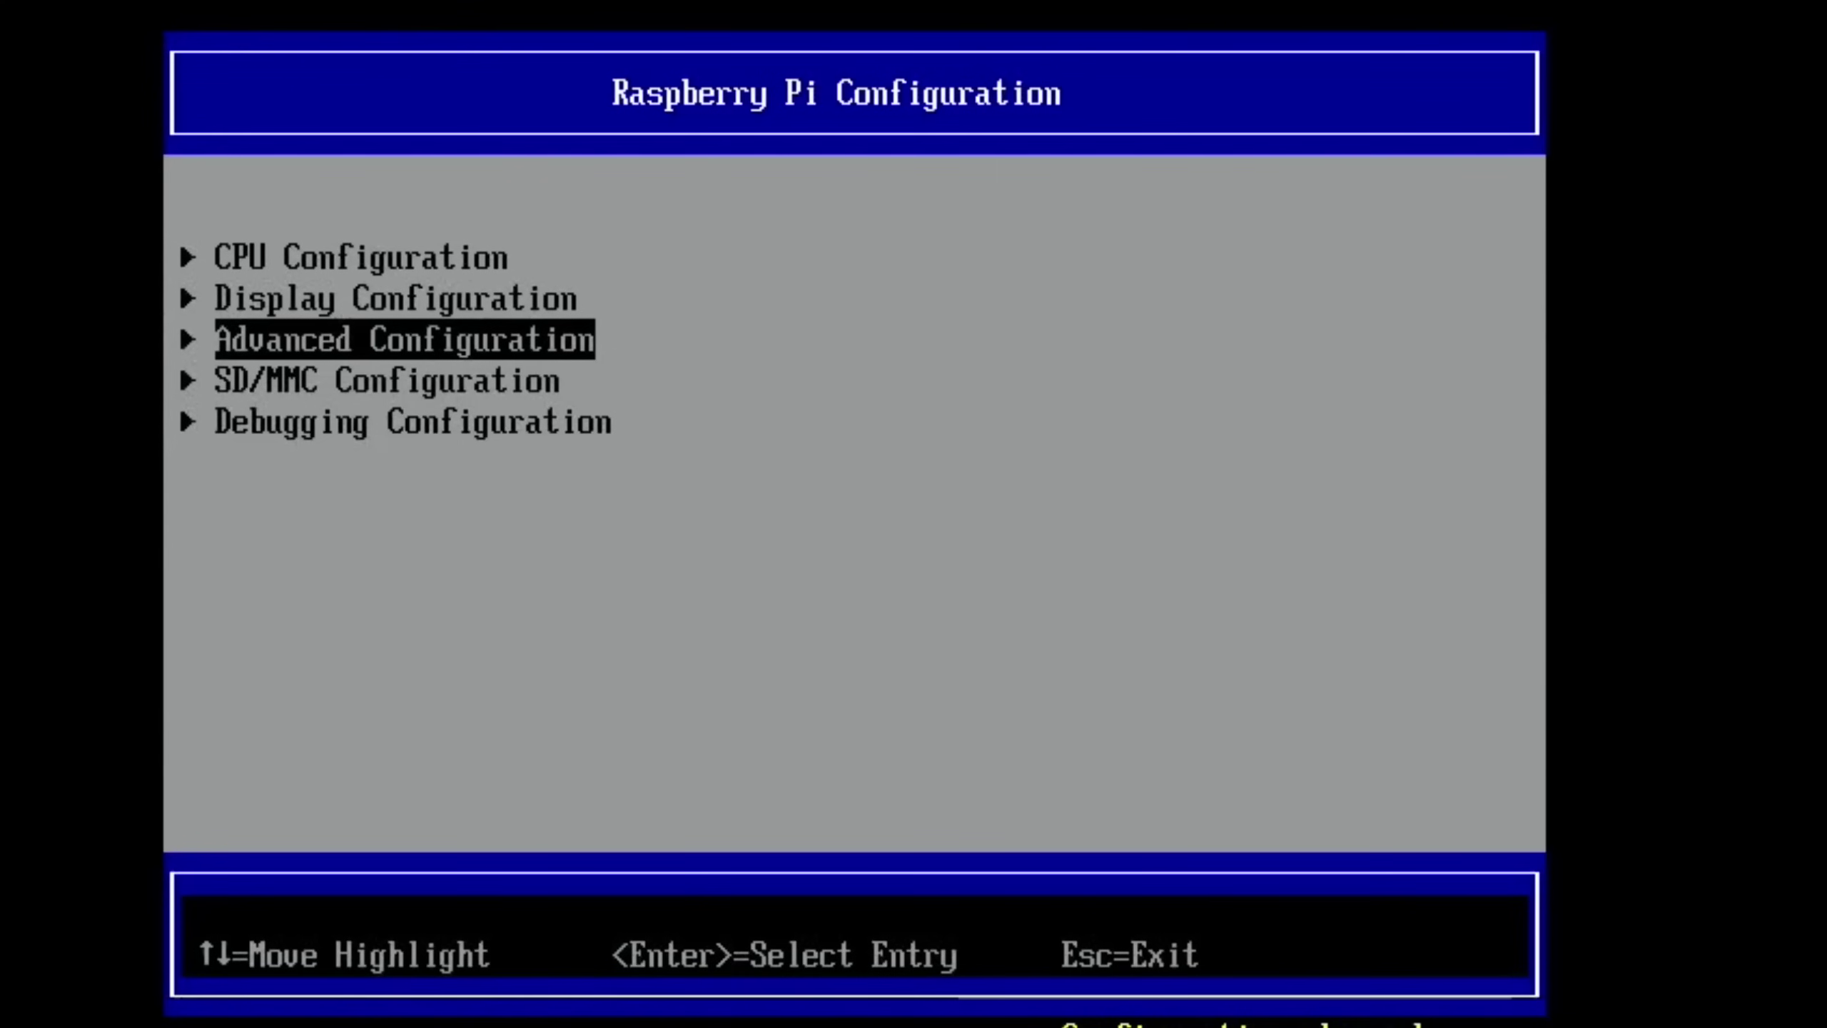
pyautogui.press('Escape')
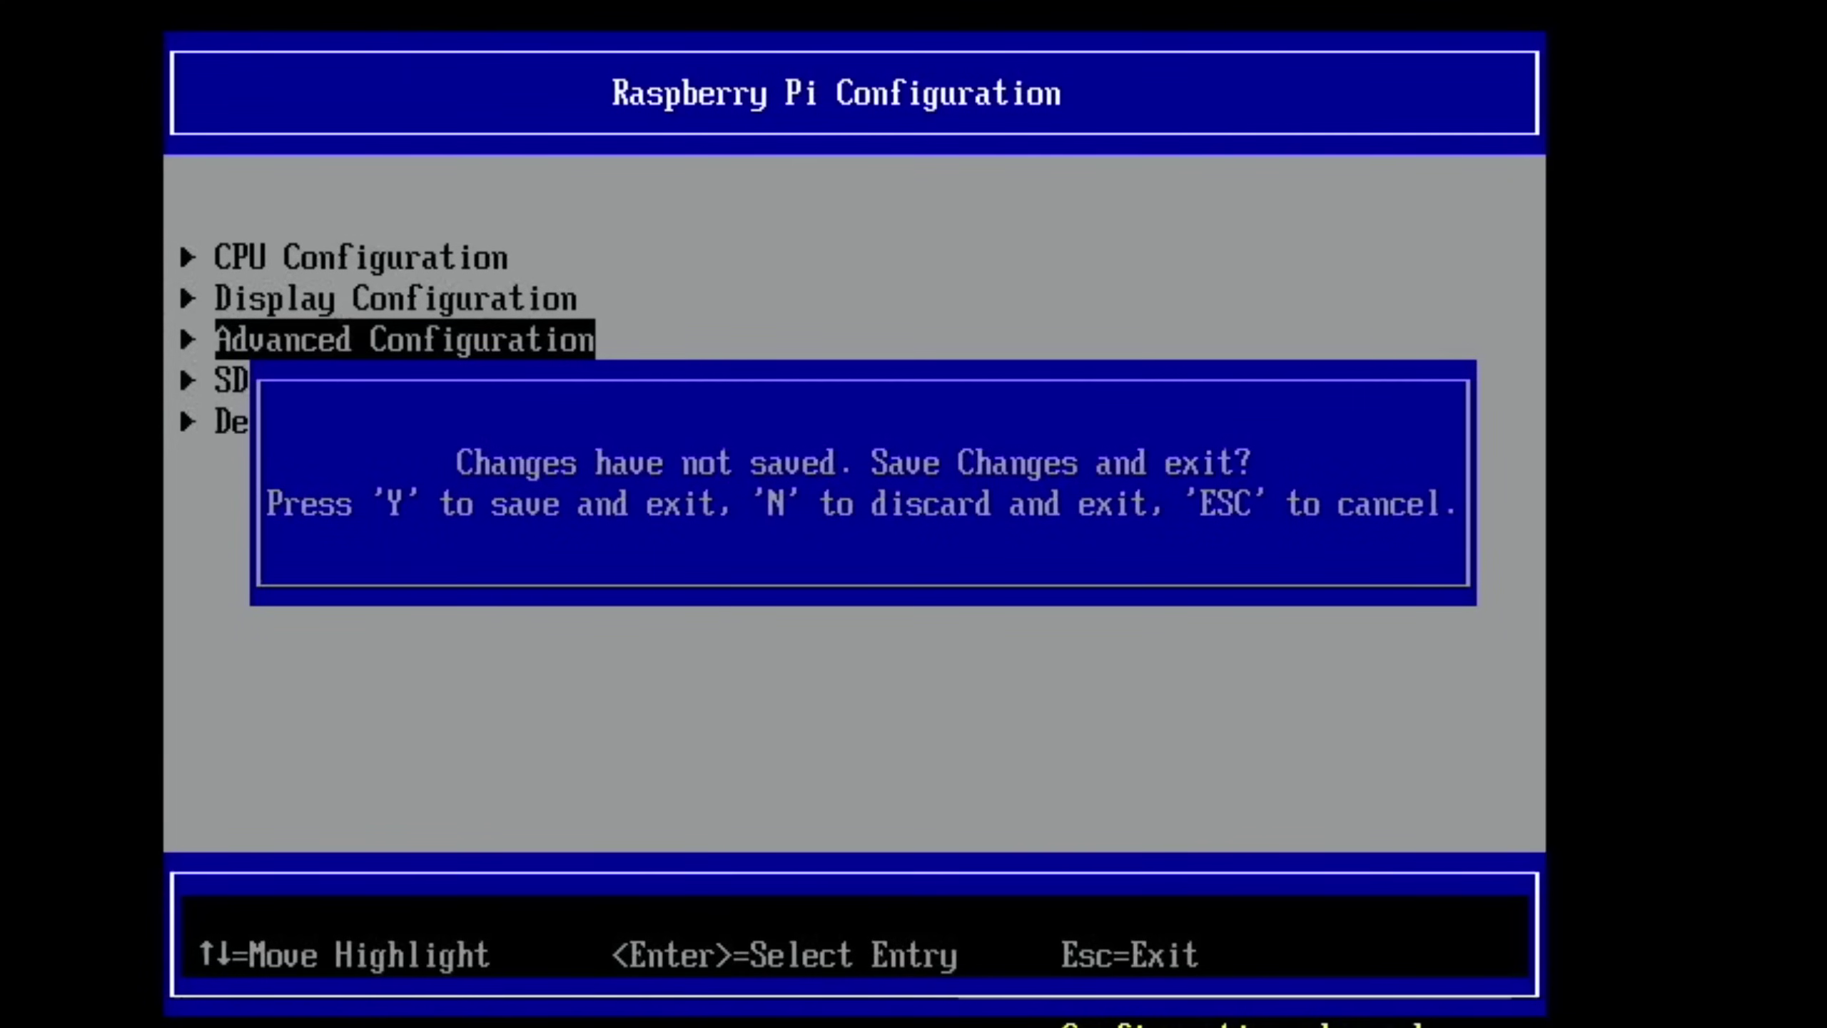
pyautogui.press('y')
pyautogui.press('Escape')
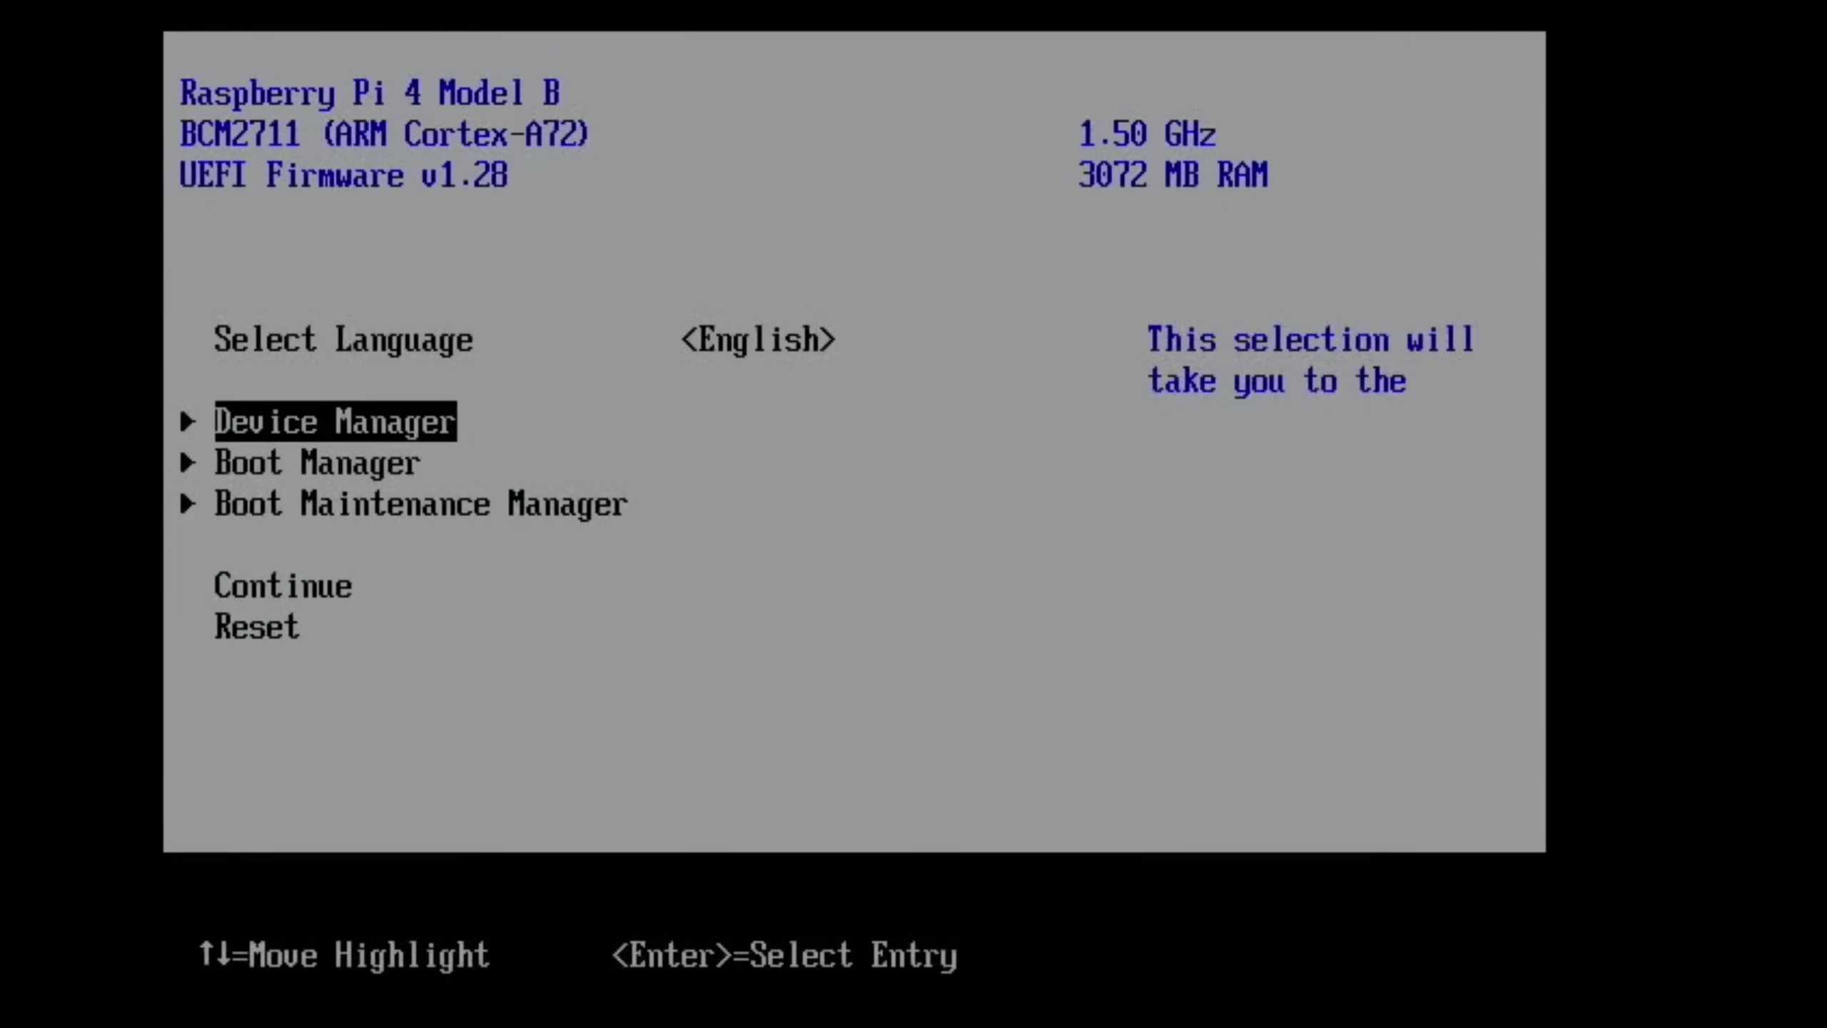
pyautogui.press('Down')
pyautogui.press('Down')
pyautogui.press('Down')
pyautogui.press('Return')
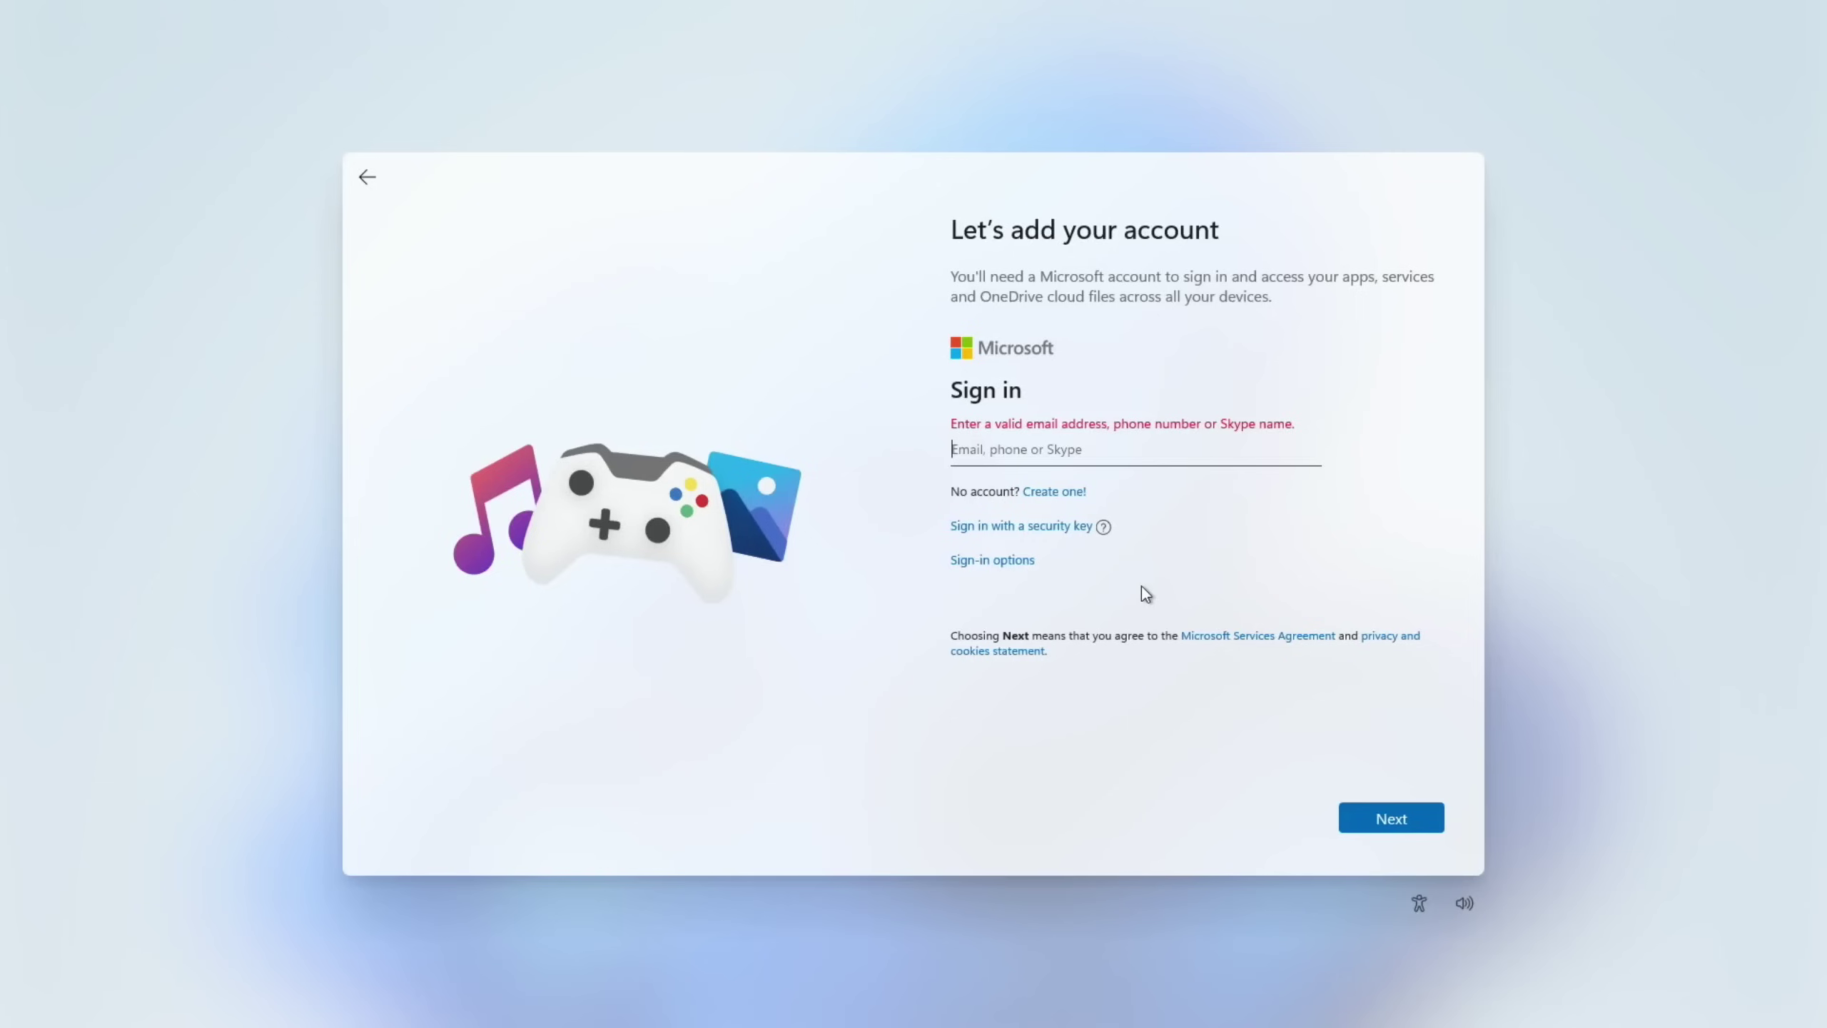
# Step: Leave the sign-in options and continue setup as a new device on Welcome back
pyautogui.click(1010, 562)
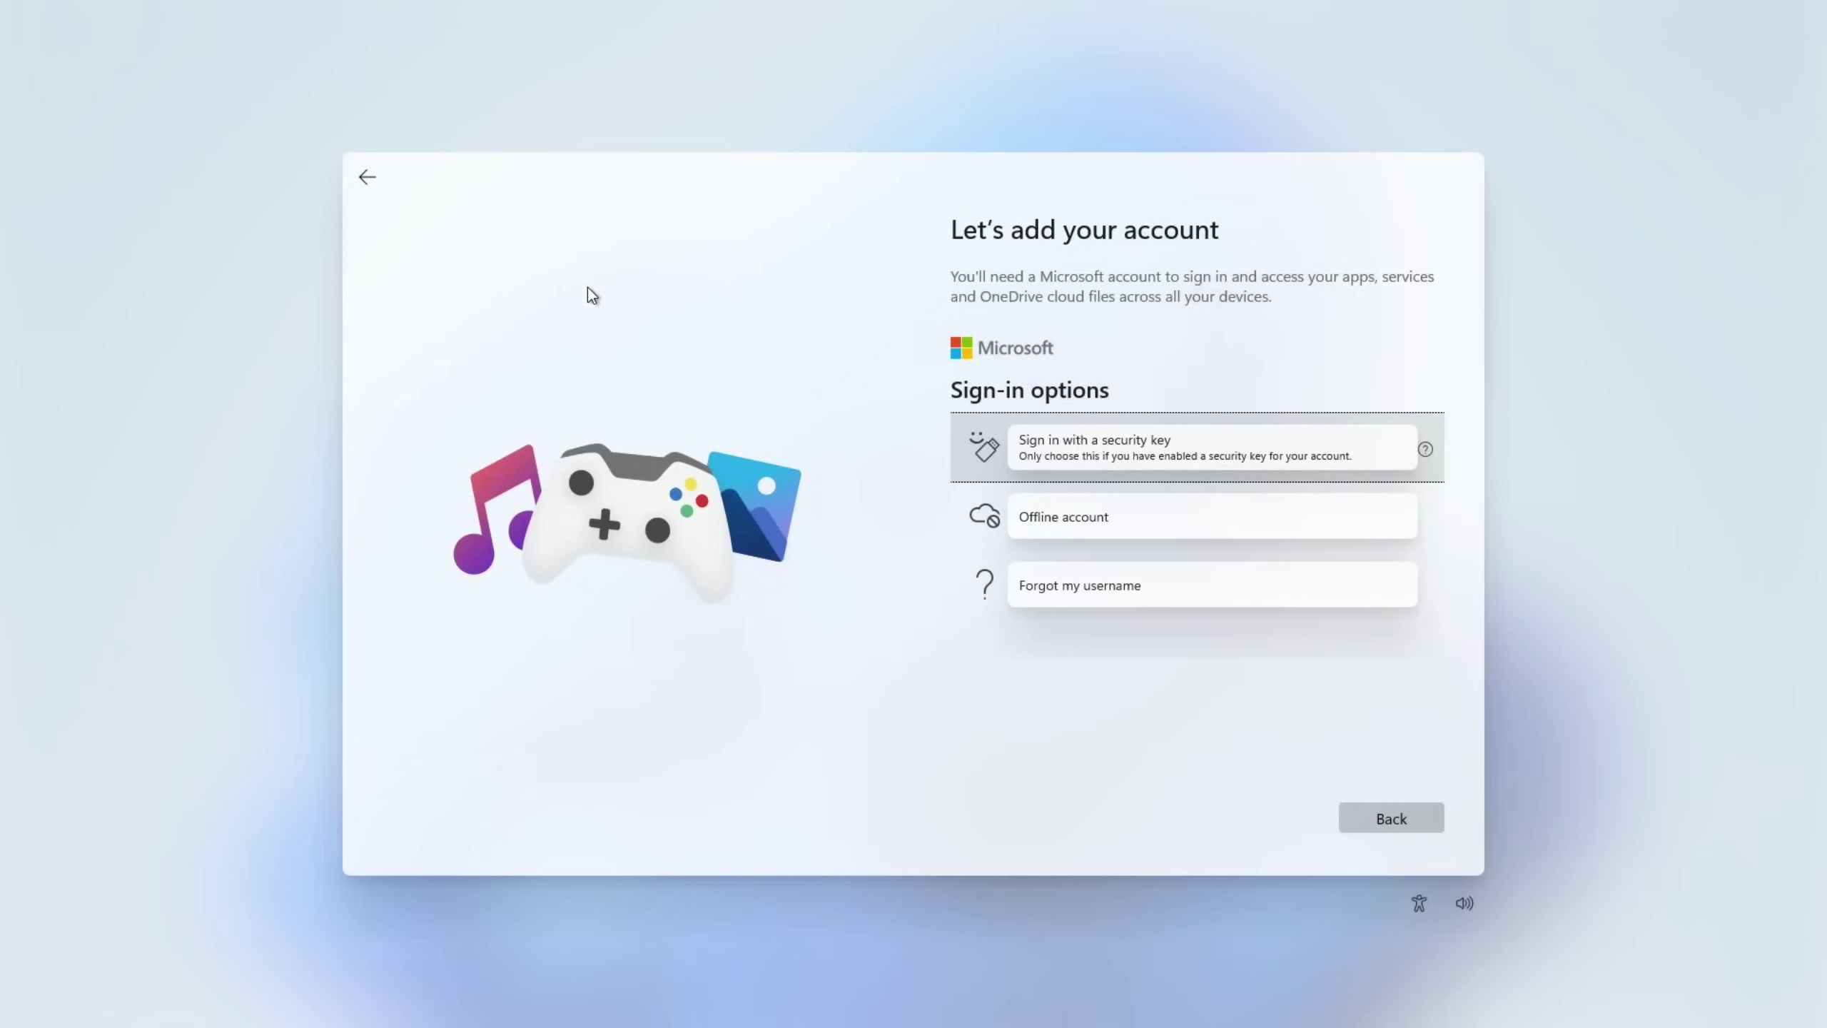
pyautogui.click(368, 178)
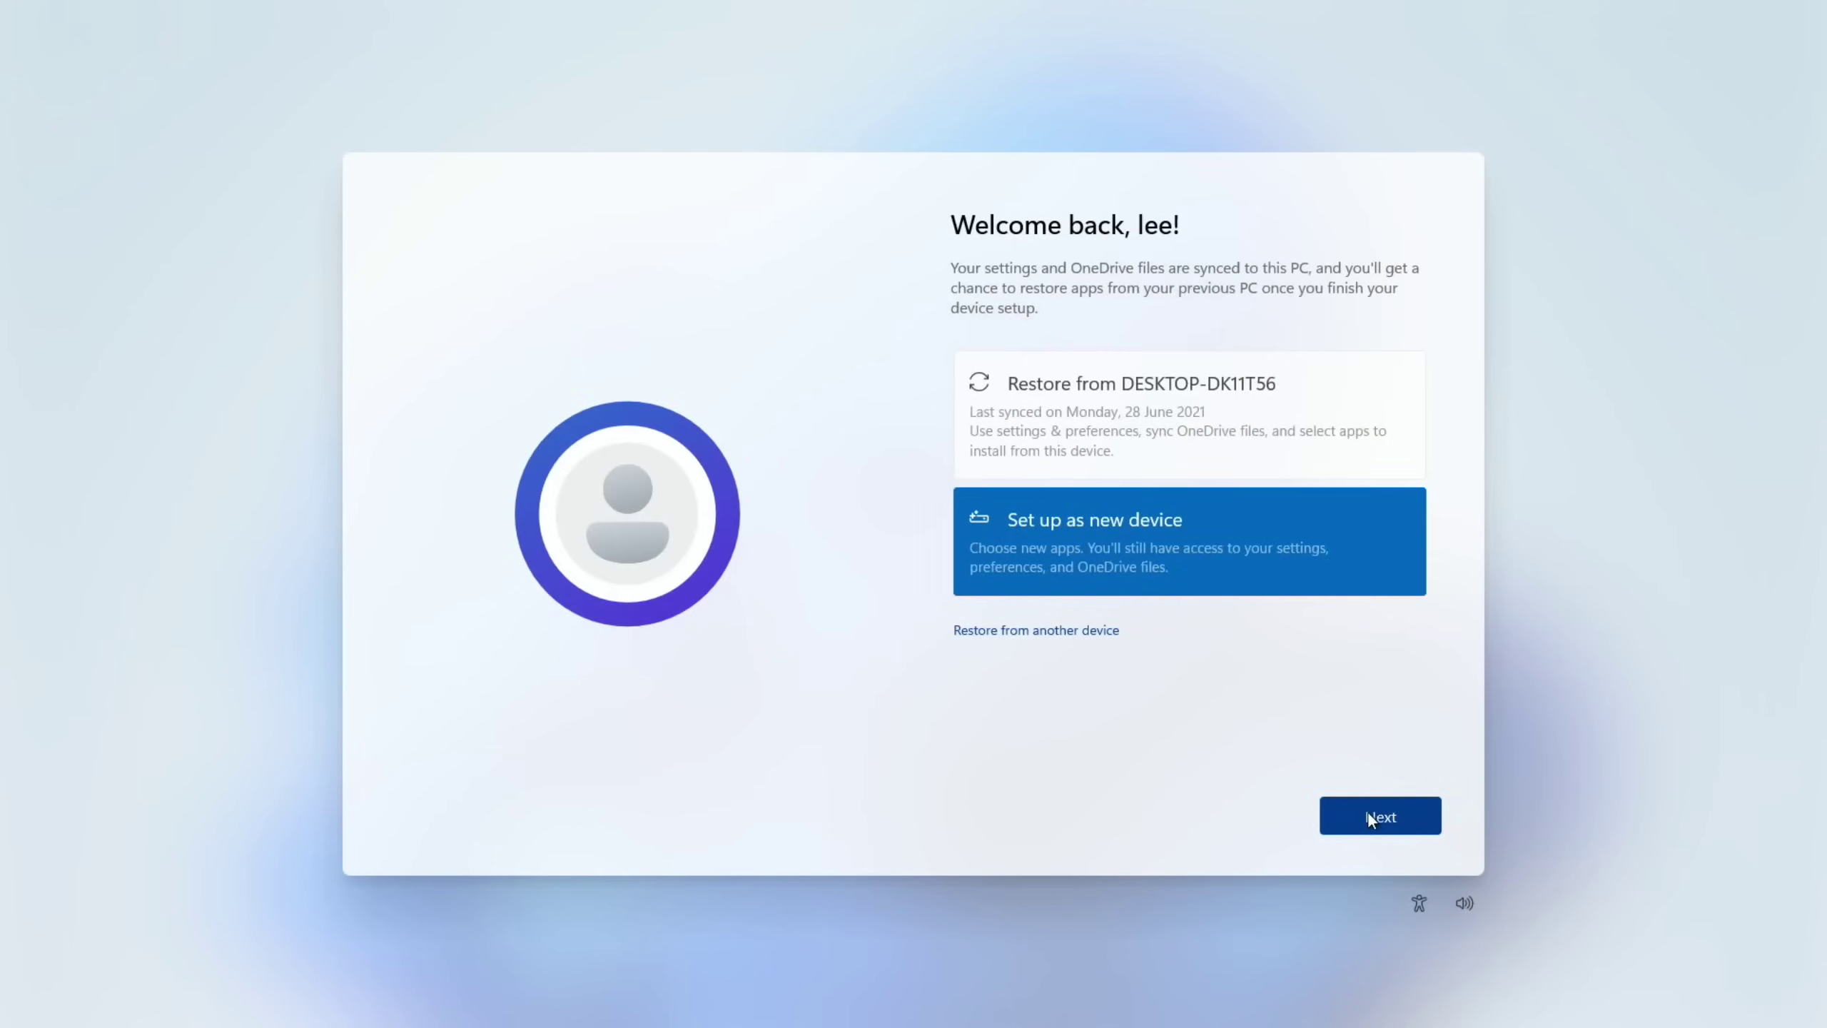
pyautogui.click(1368, 811)
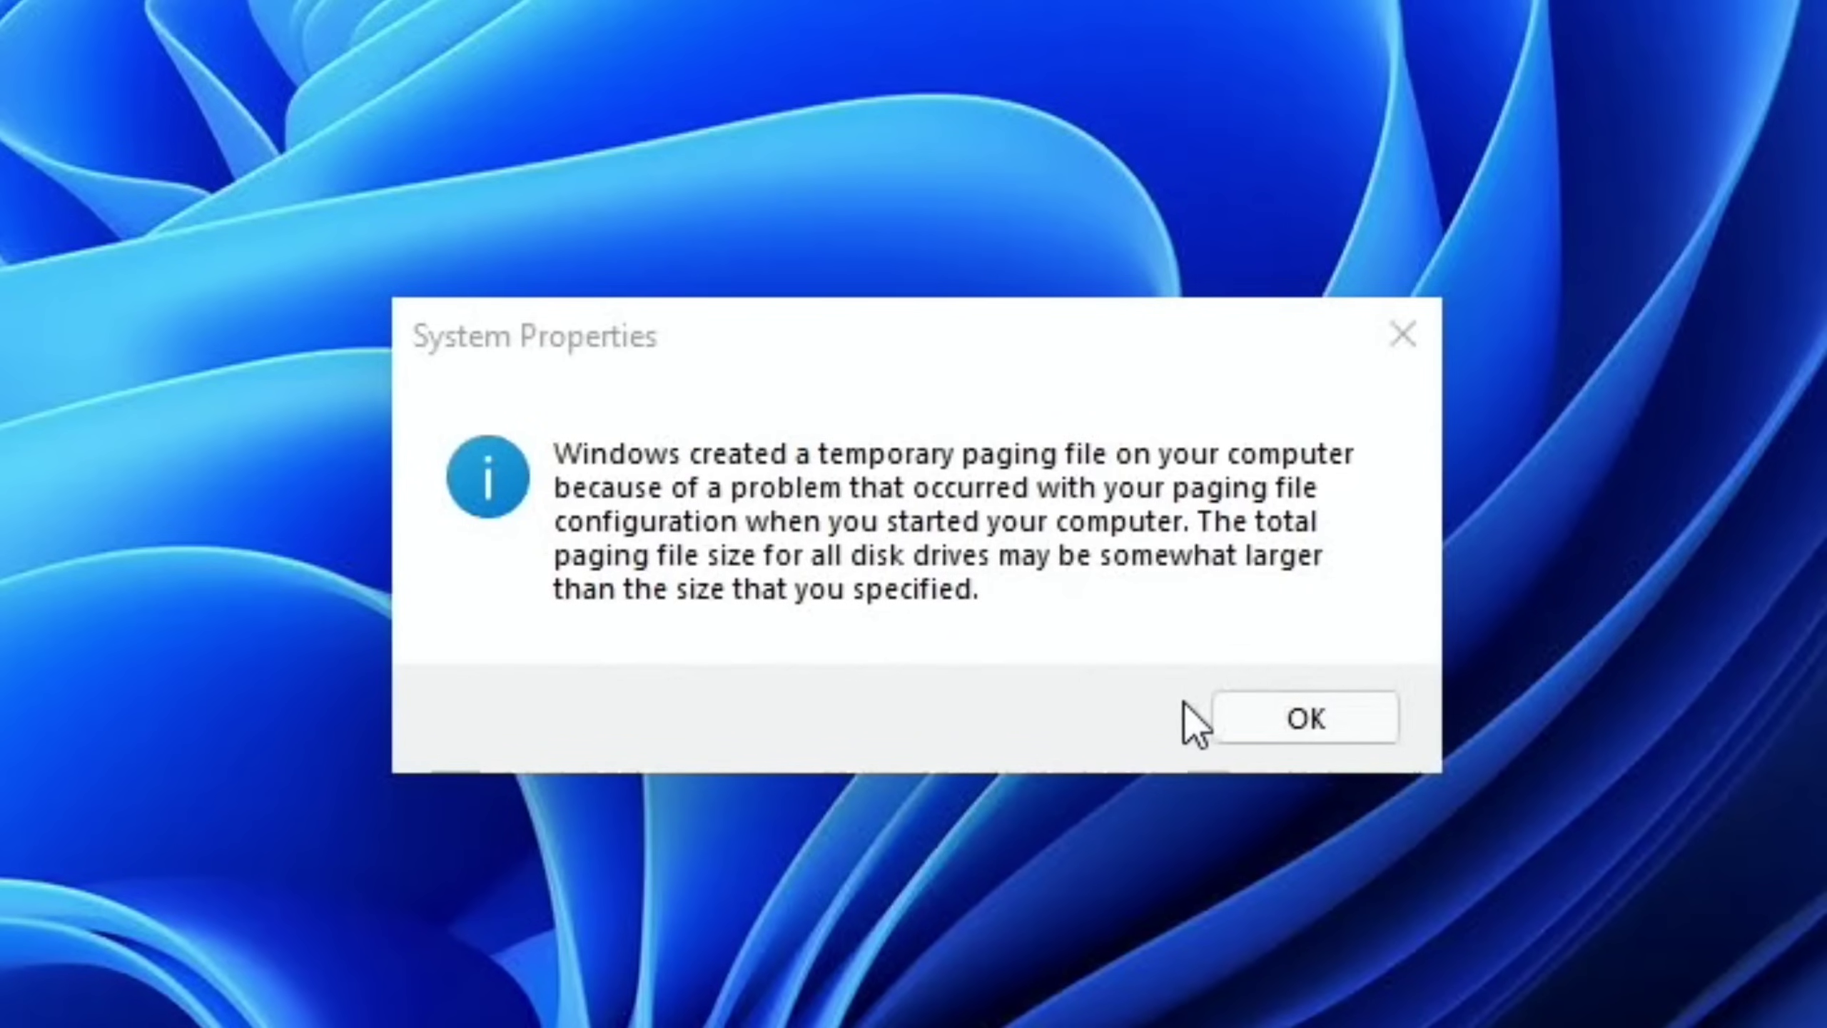
# Step: Acknowledge the temporary paging file notice and close Performance Options with OK
pyautogui.click(1235, 719)
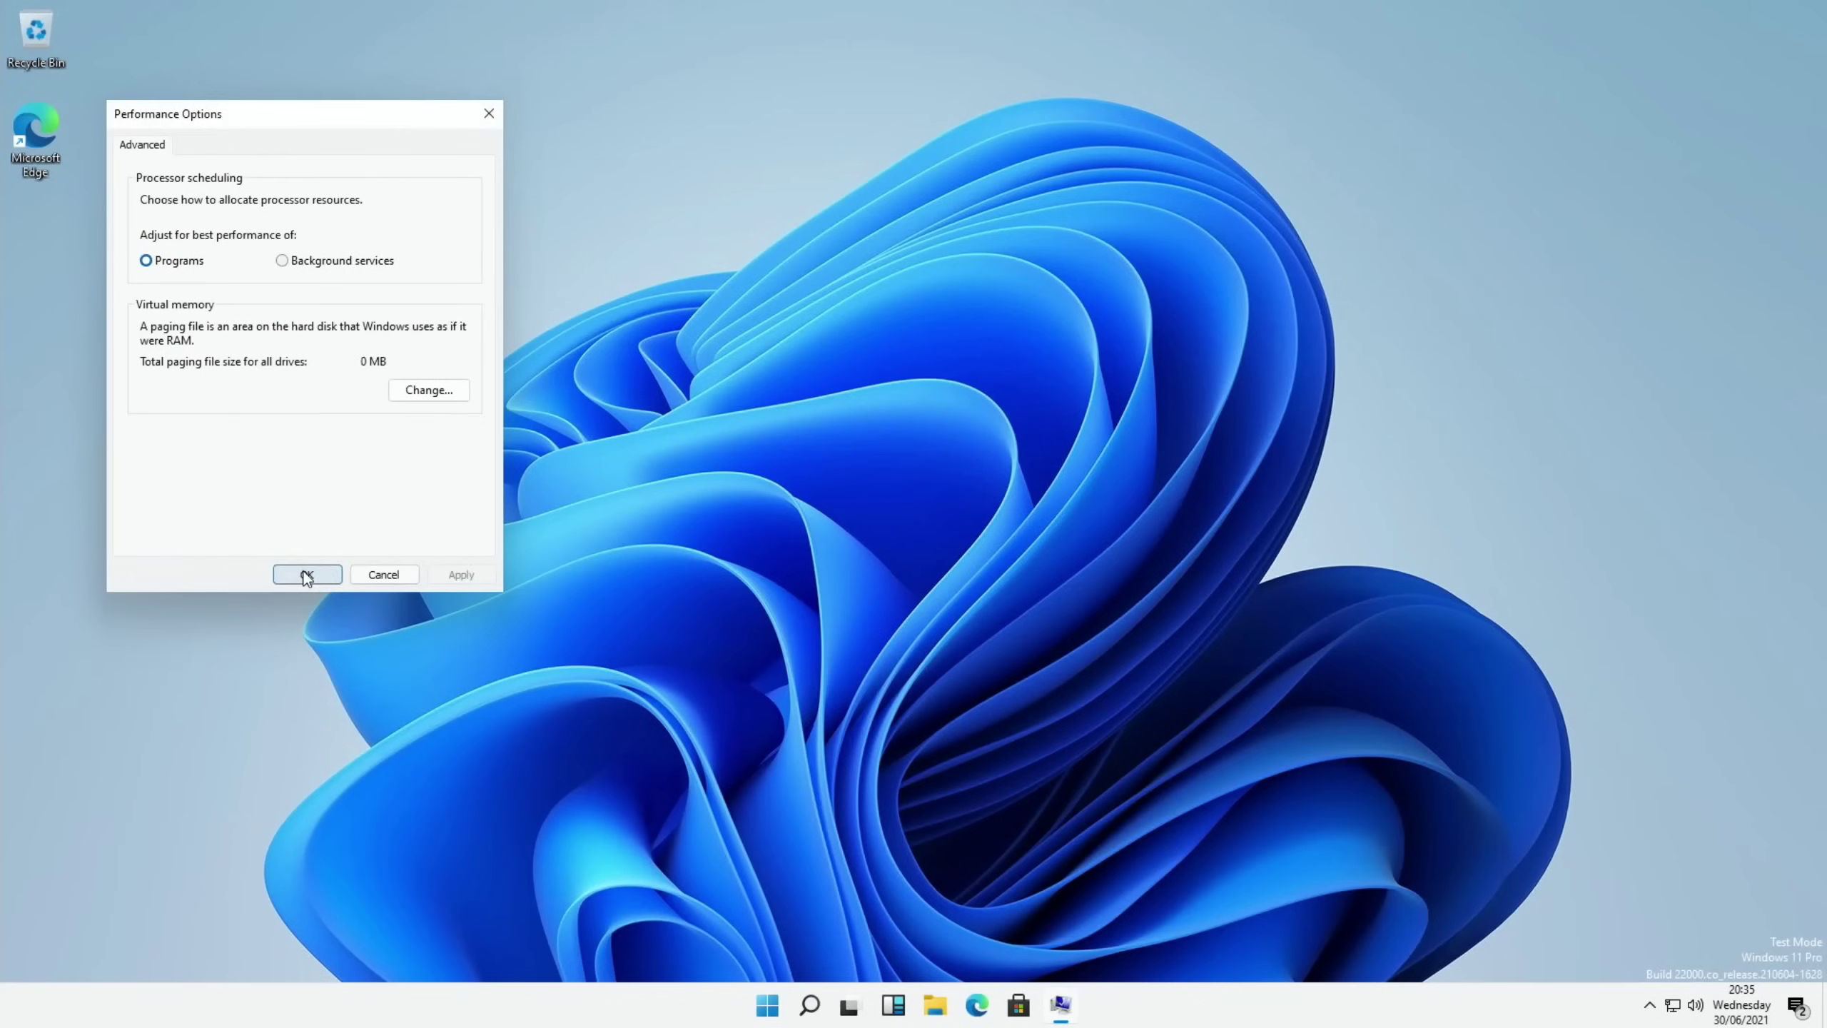
pyautogui.click(412, 968)
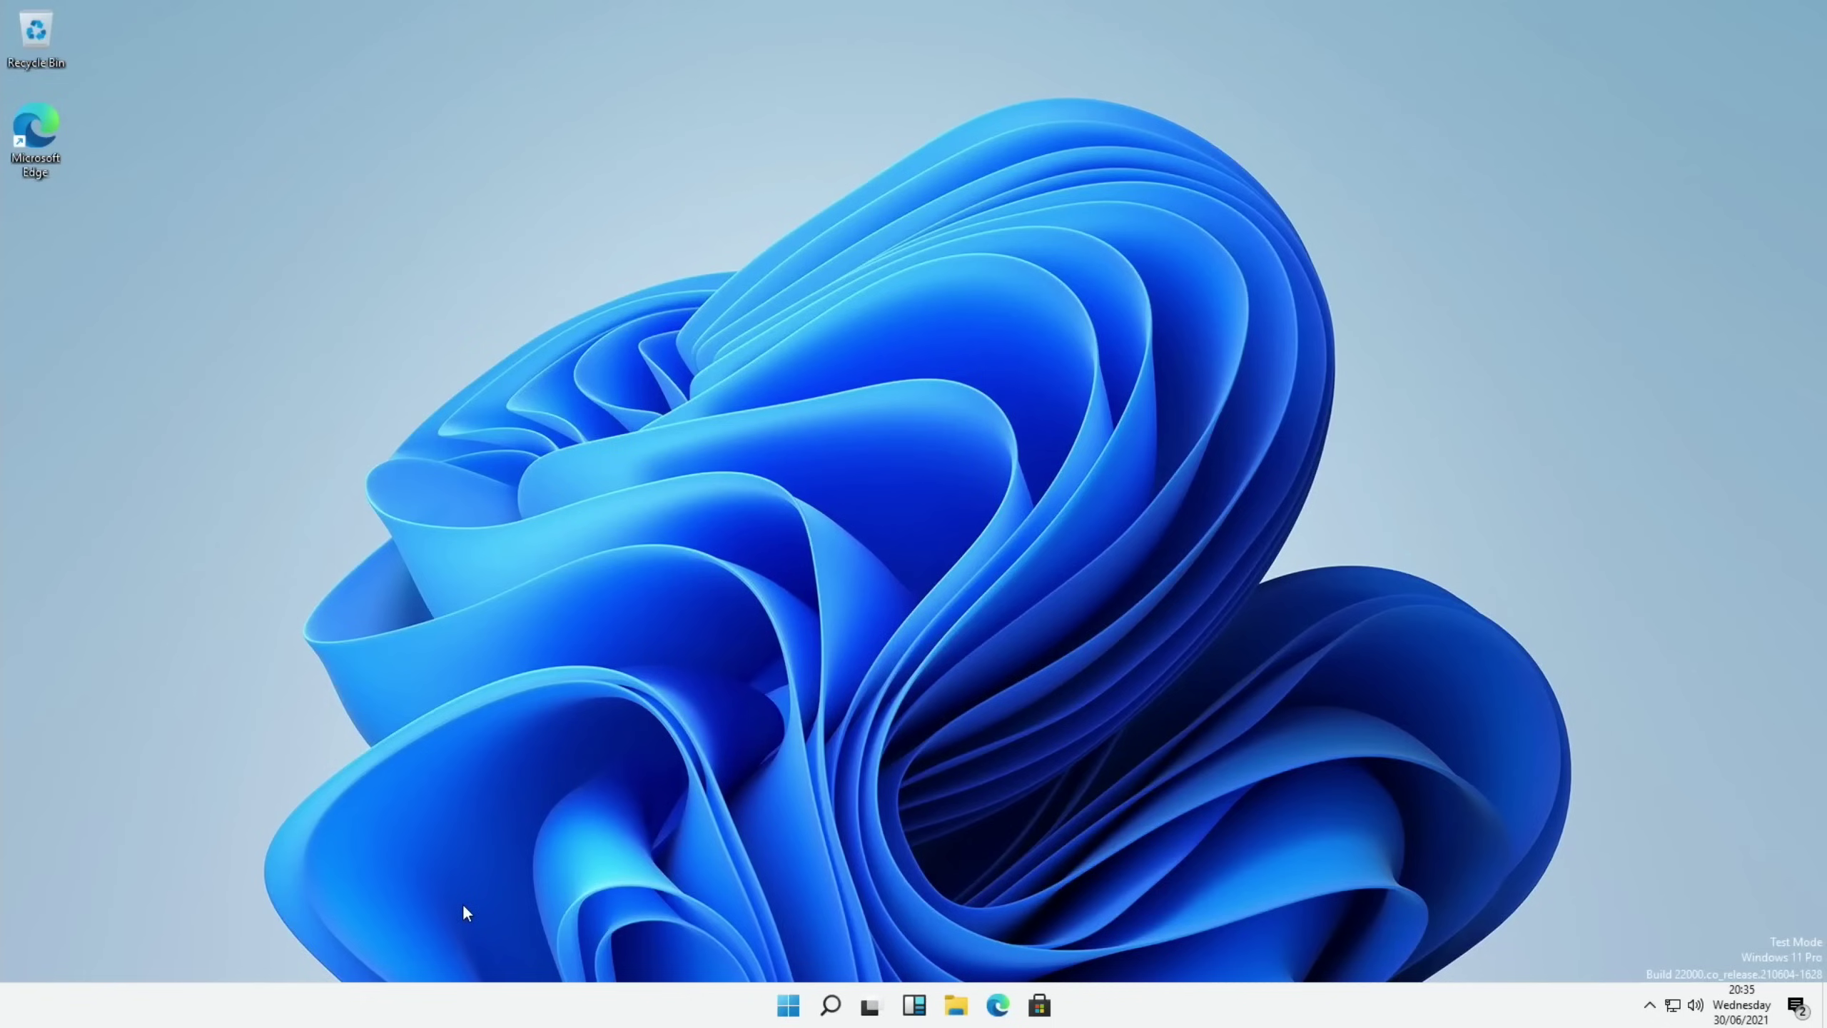
# Step: Turn off Microsoft OneDrive in Startup Apps so it no longer launches at login
pyautogui.press('super')
pyautogui.write('startup')
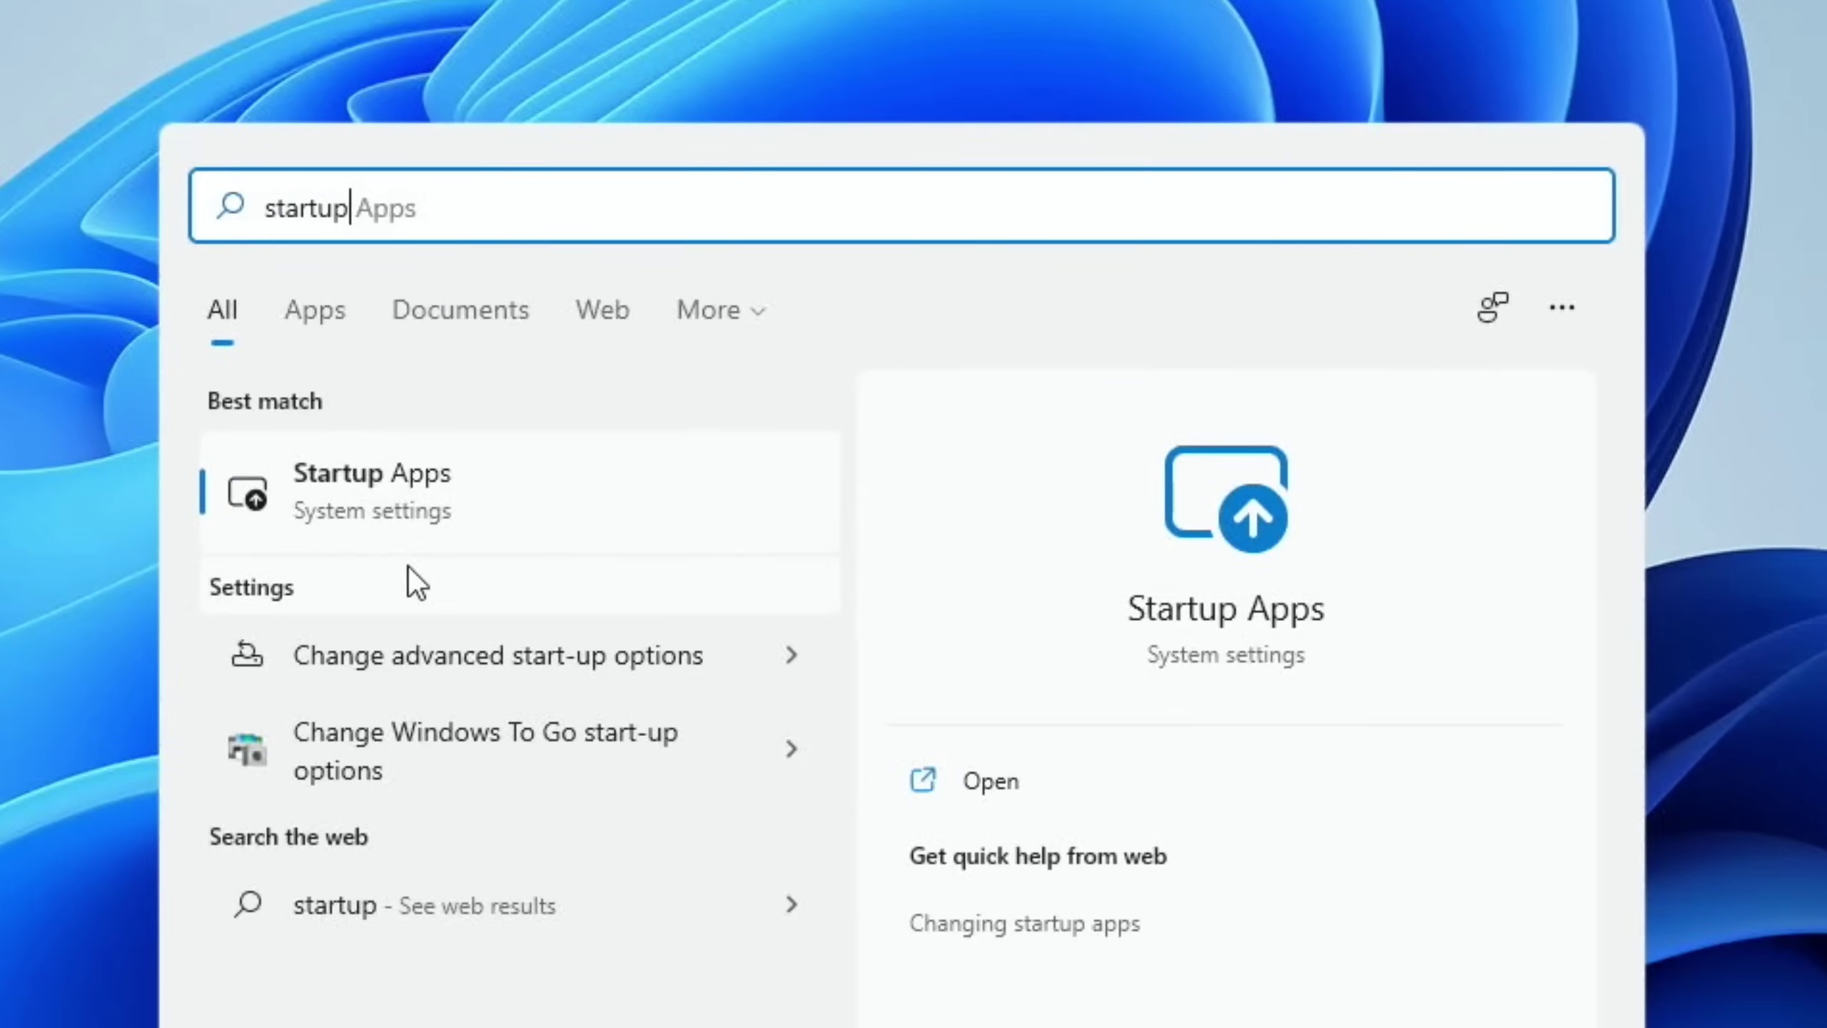
pyautogui.click(558, 537)
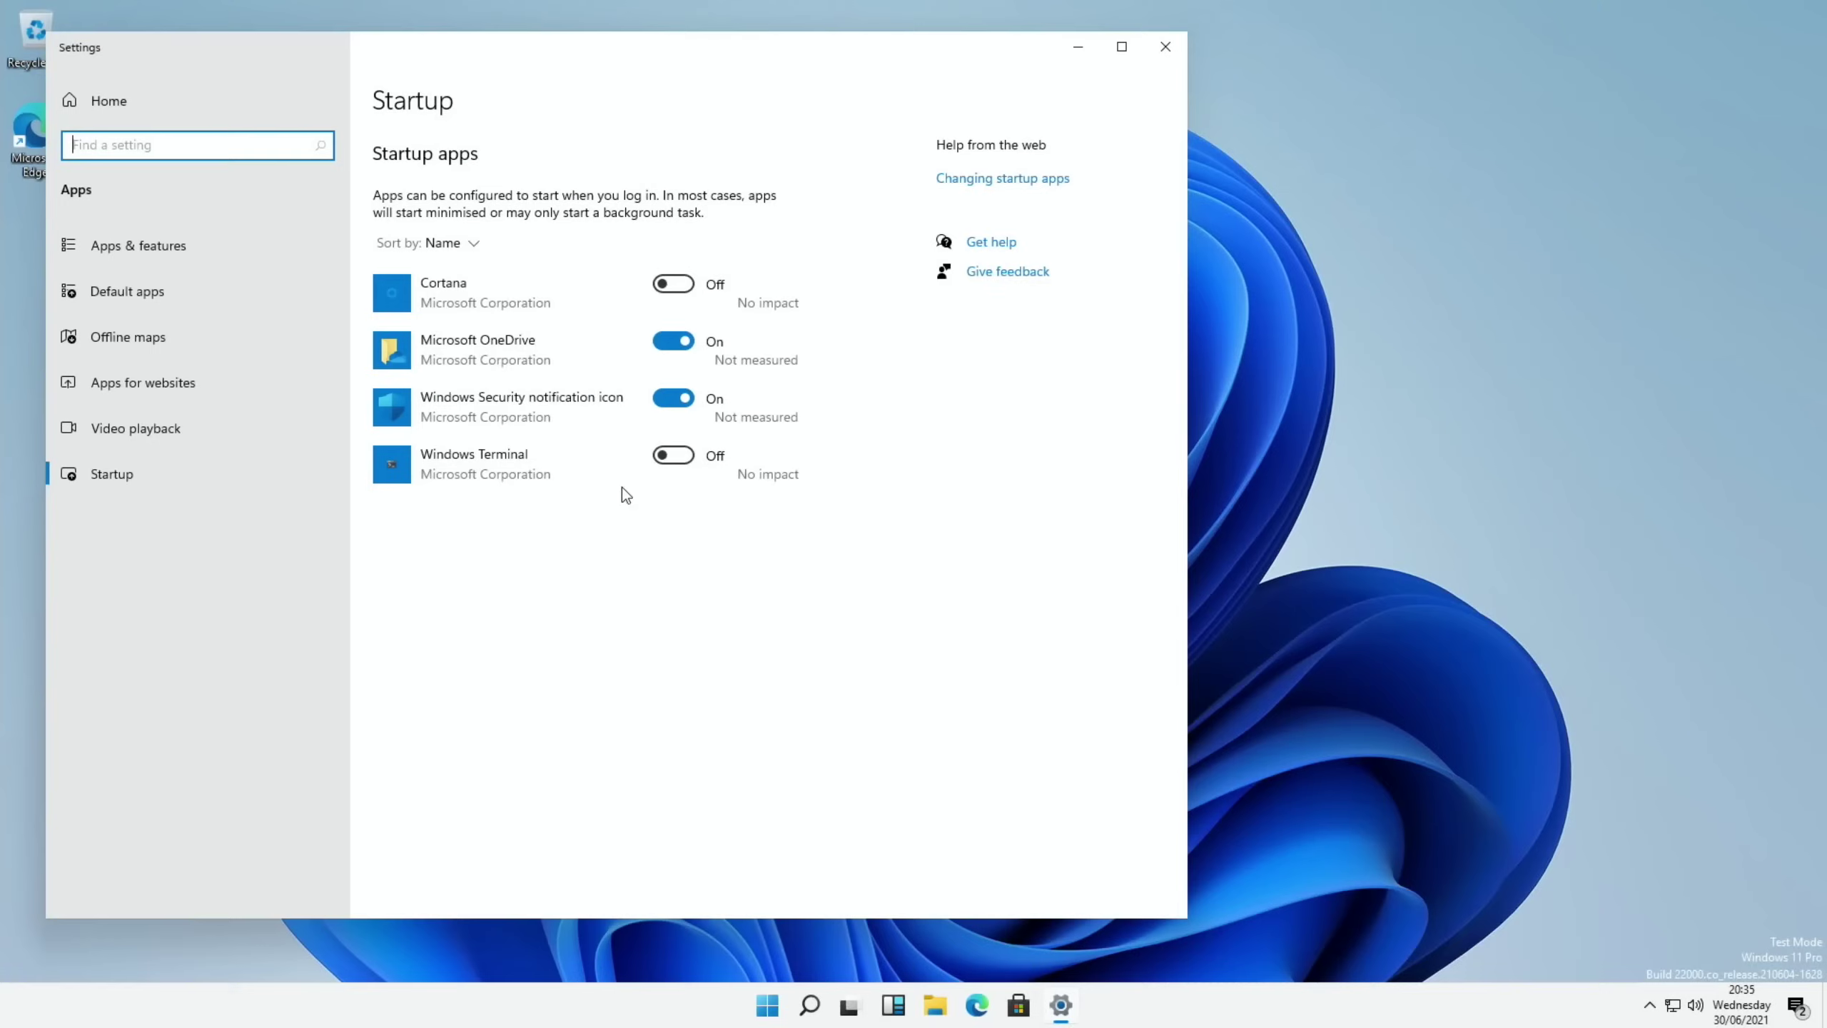
pyautogui.click(664, 344)
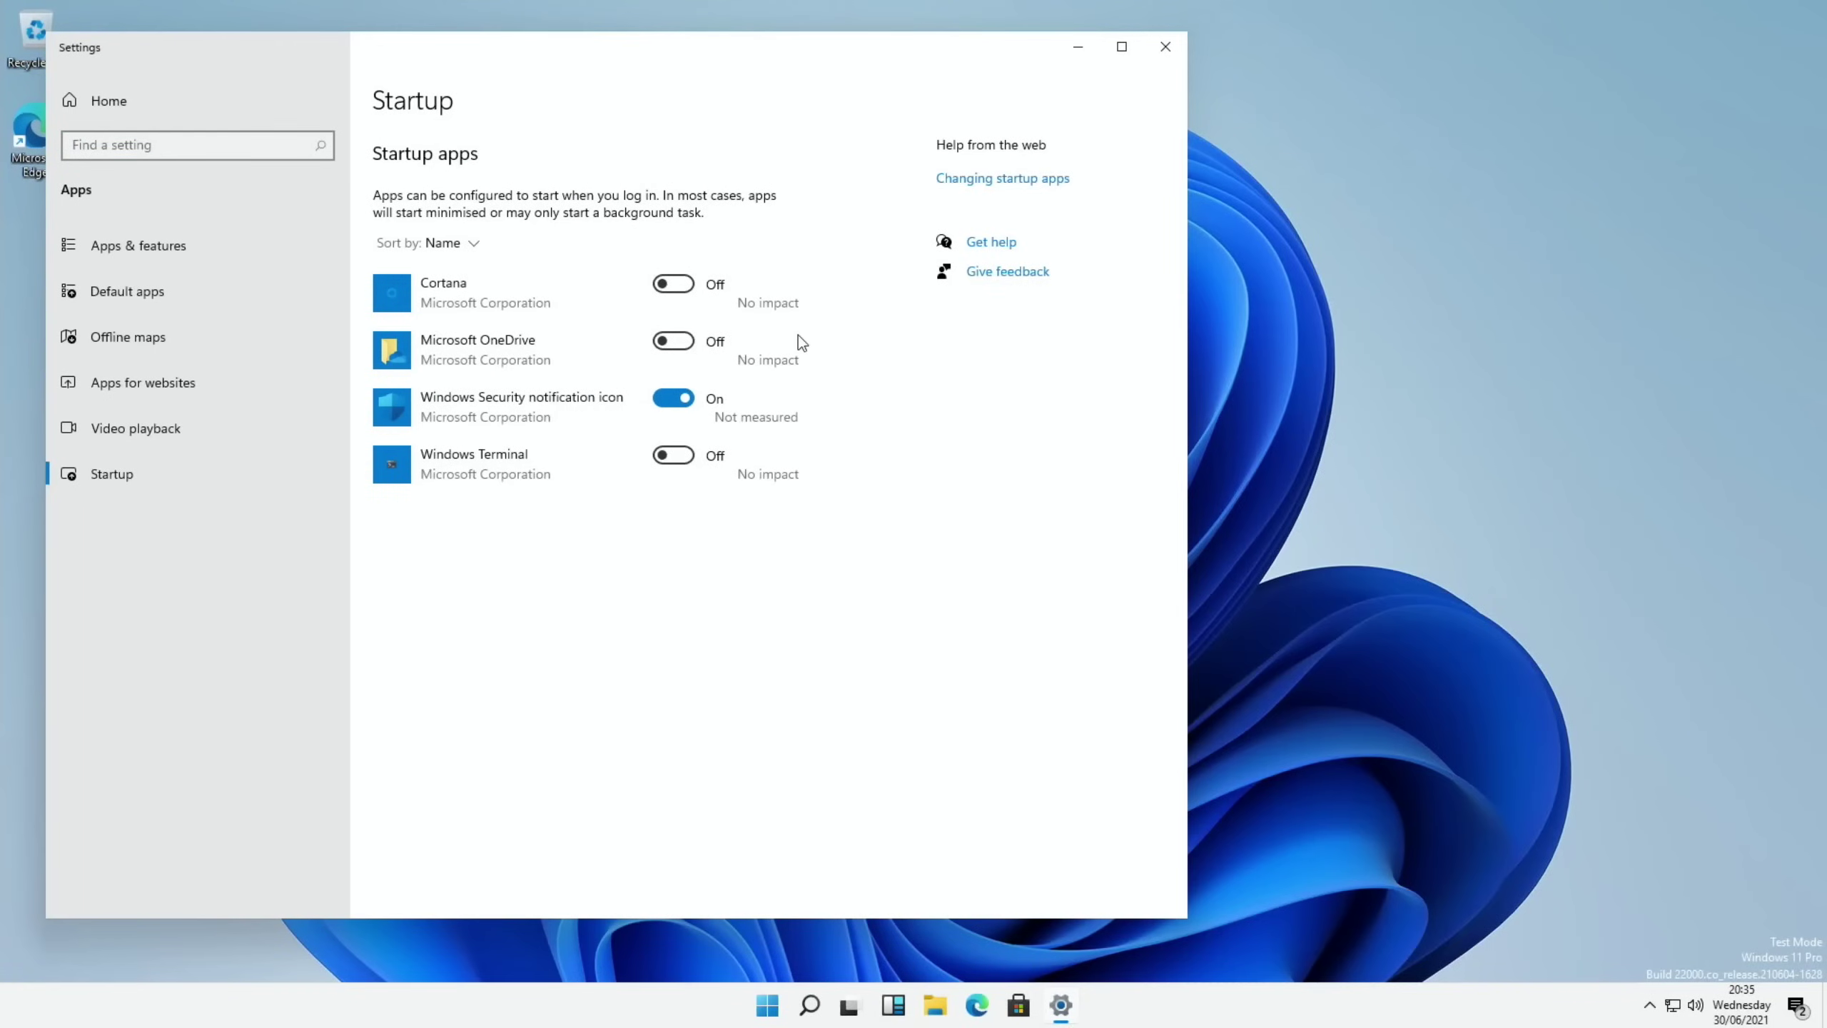
# Step: Set visual effects to Adjust for best performance and apply it
pyautogui.click(254, 154)
pyautogui.write('performance')
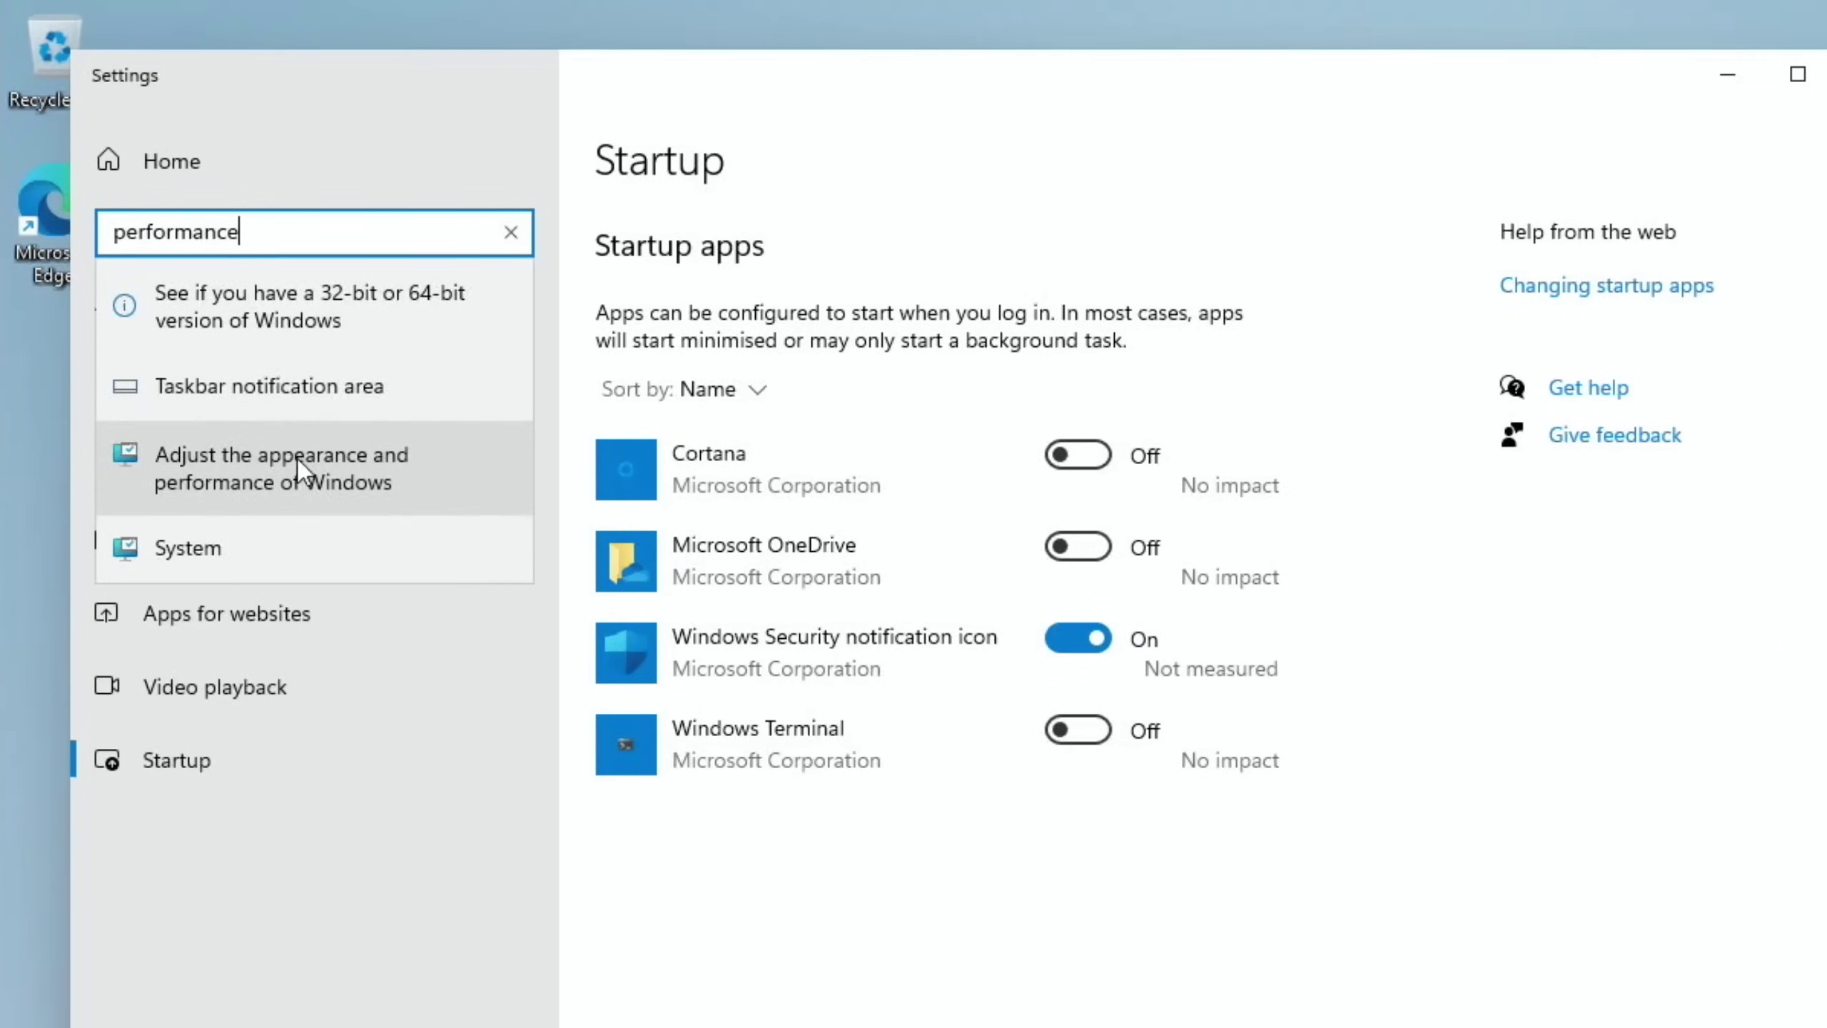
pyautogui.click(297, 459)
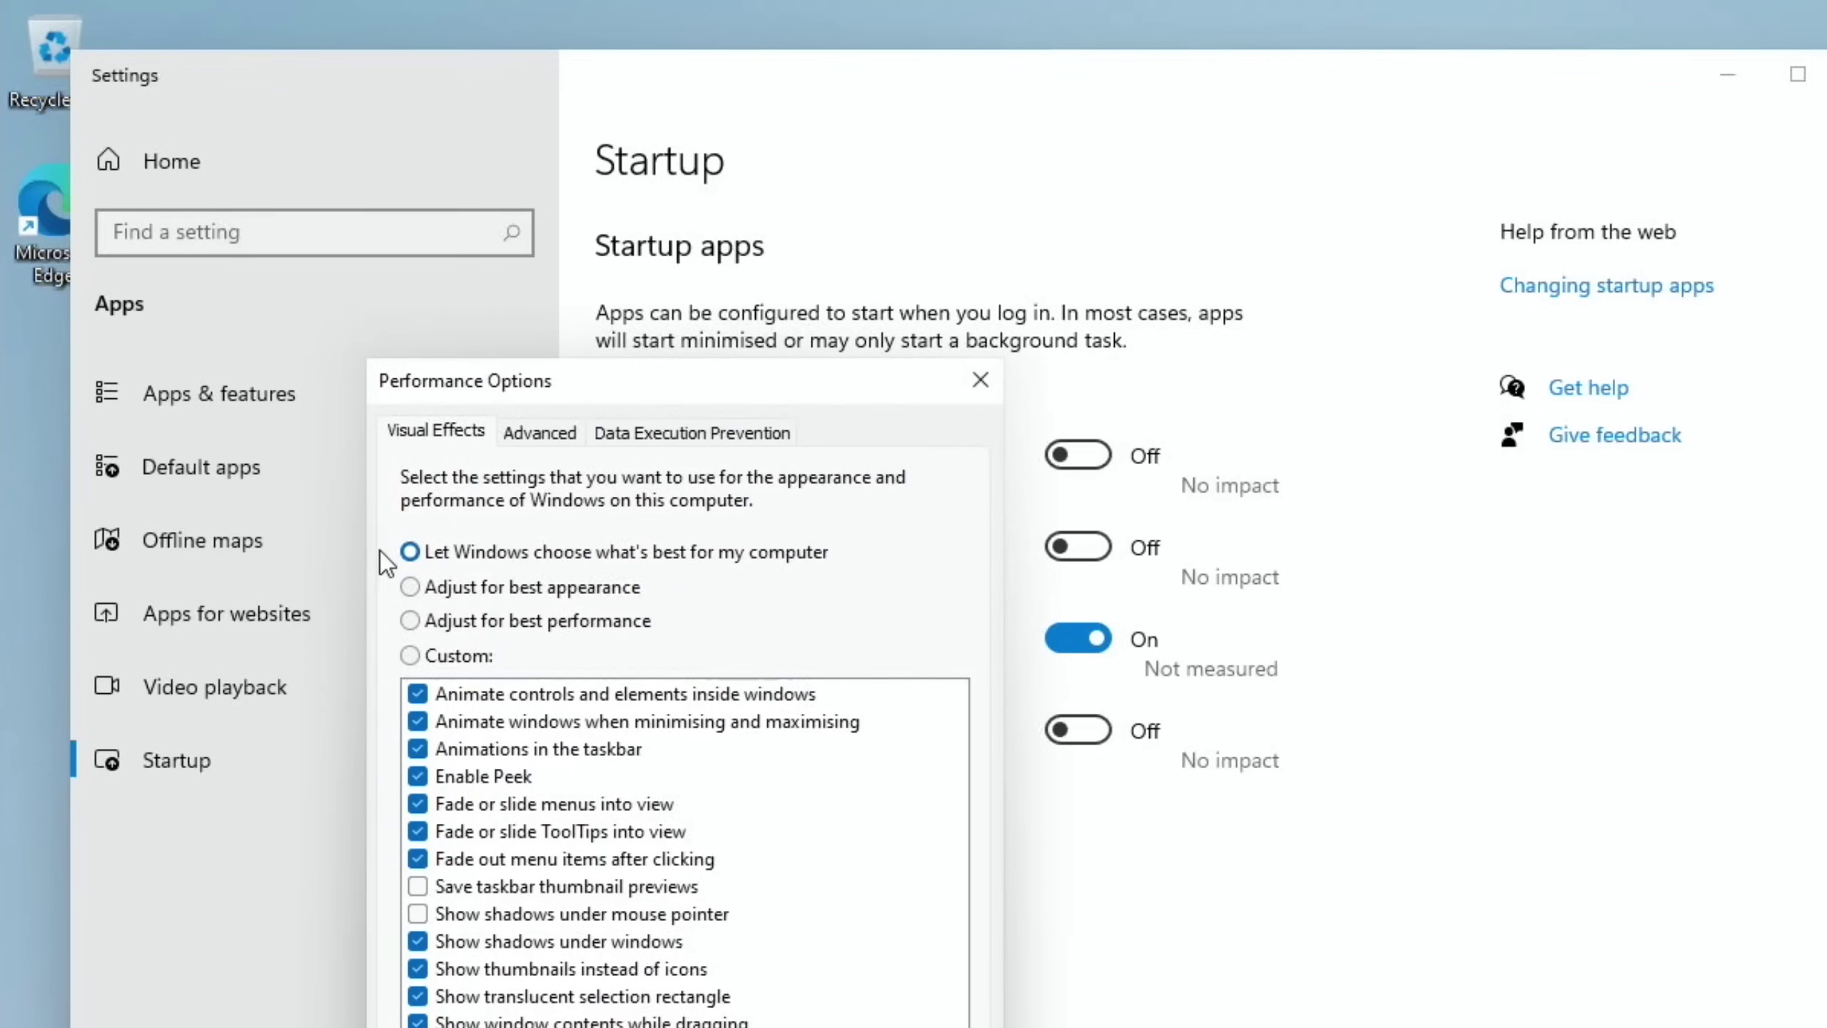
pyautogui.click(410, 621)
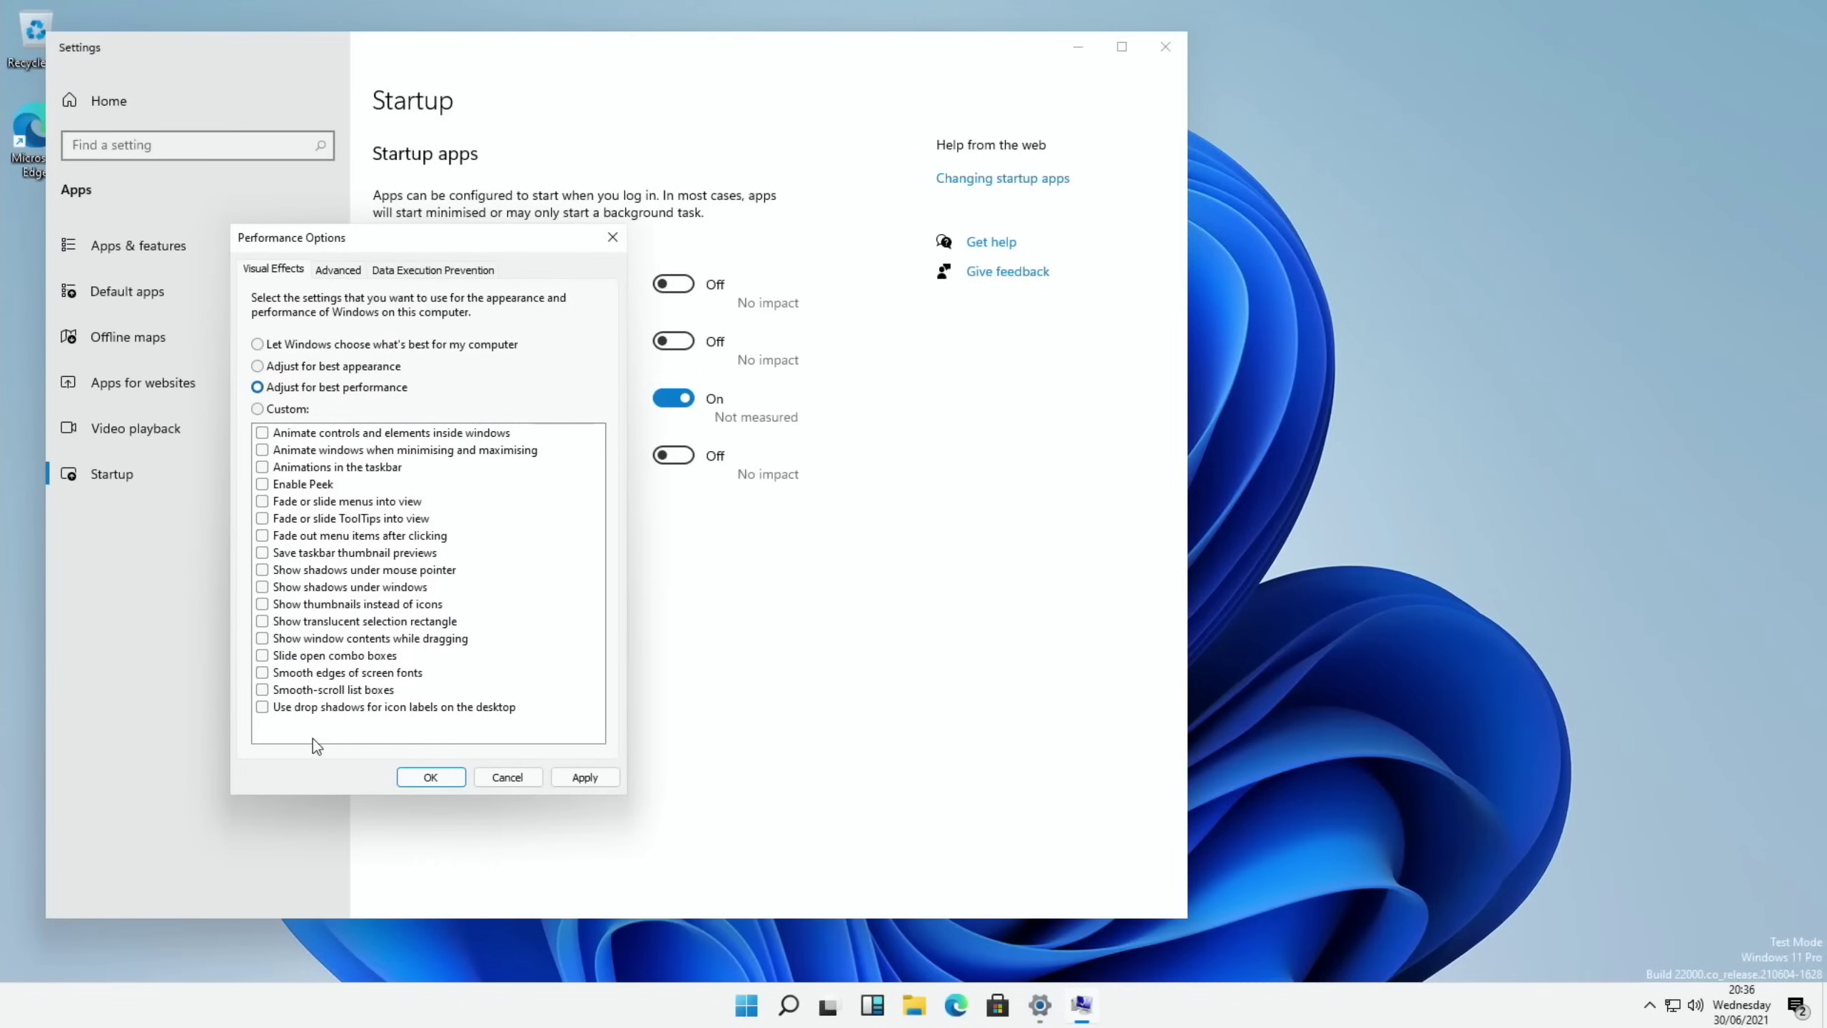
pyautogui.click(584, 777)
pyautogui.click(430, 777)
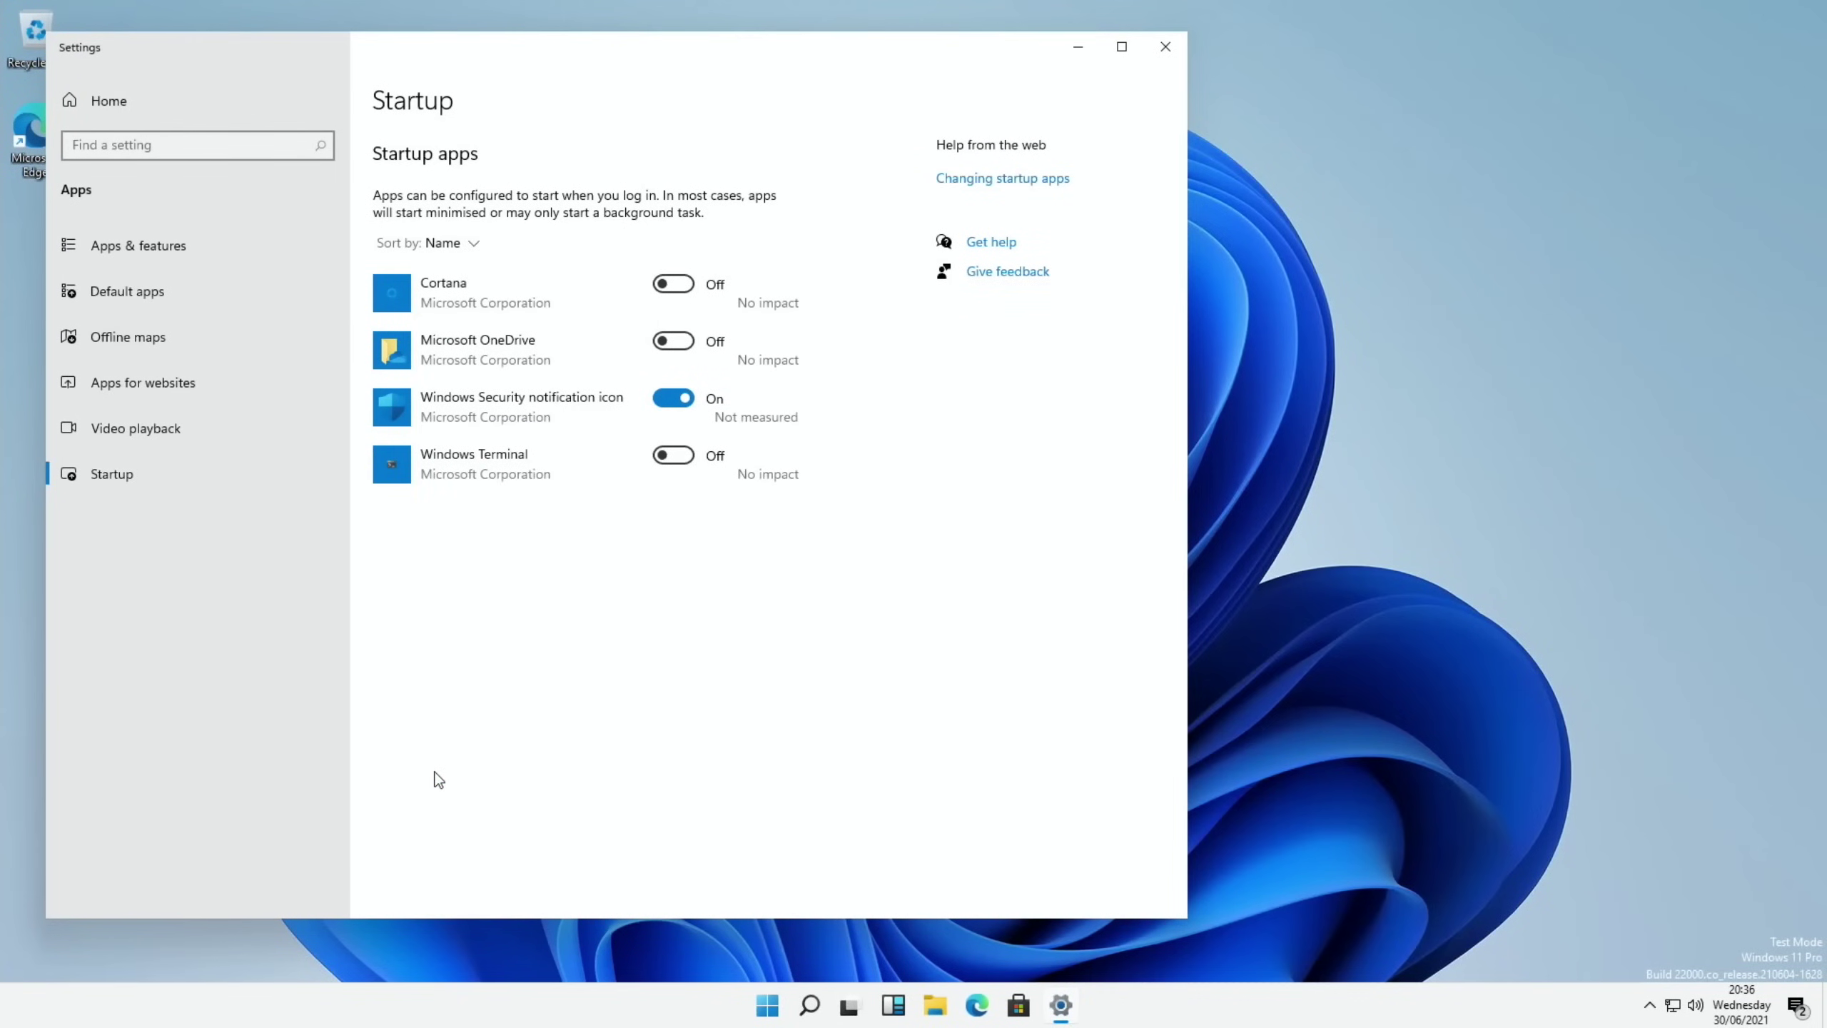
# Step: Check the system specs on the About page, then close Settings
pyautogui.click(143, 145)
pyautogui.write('p')
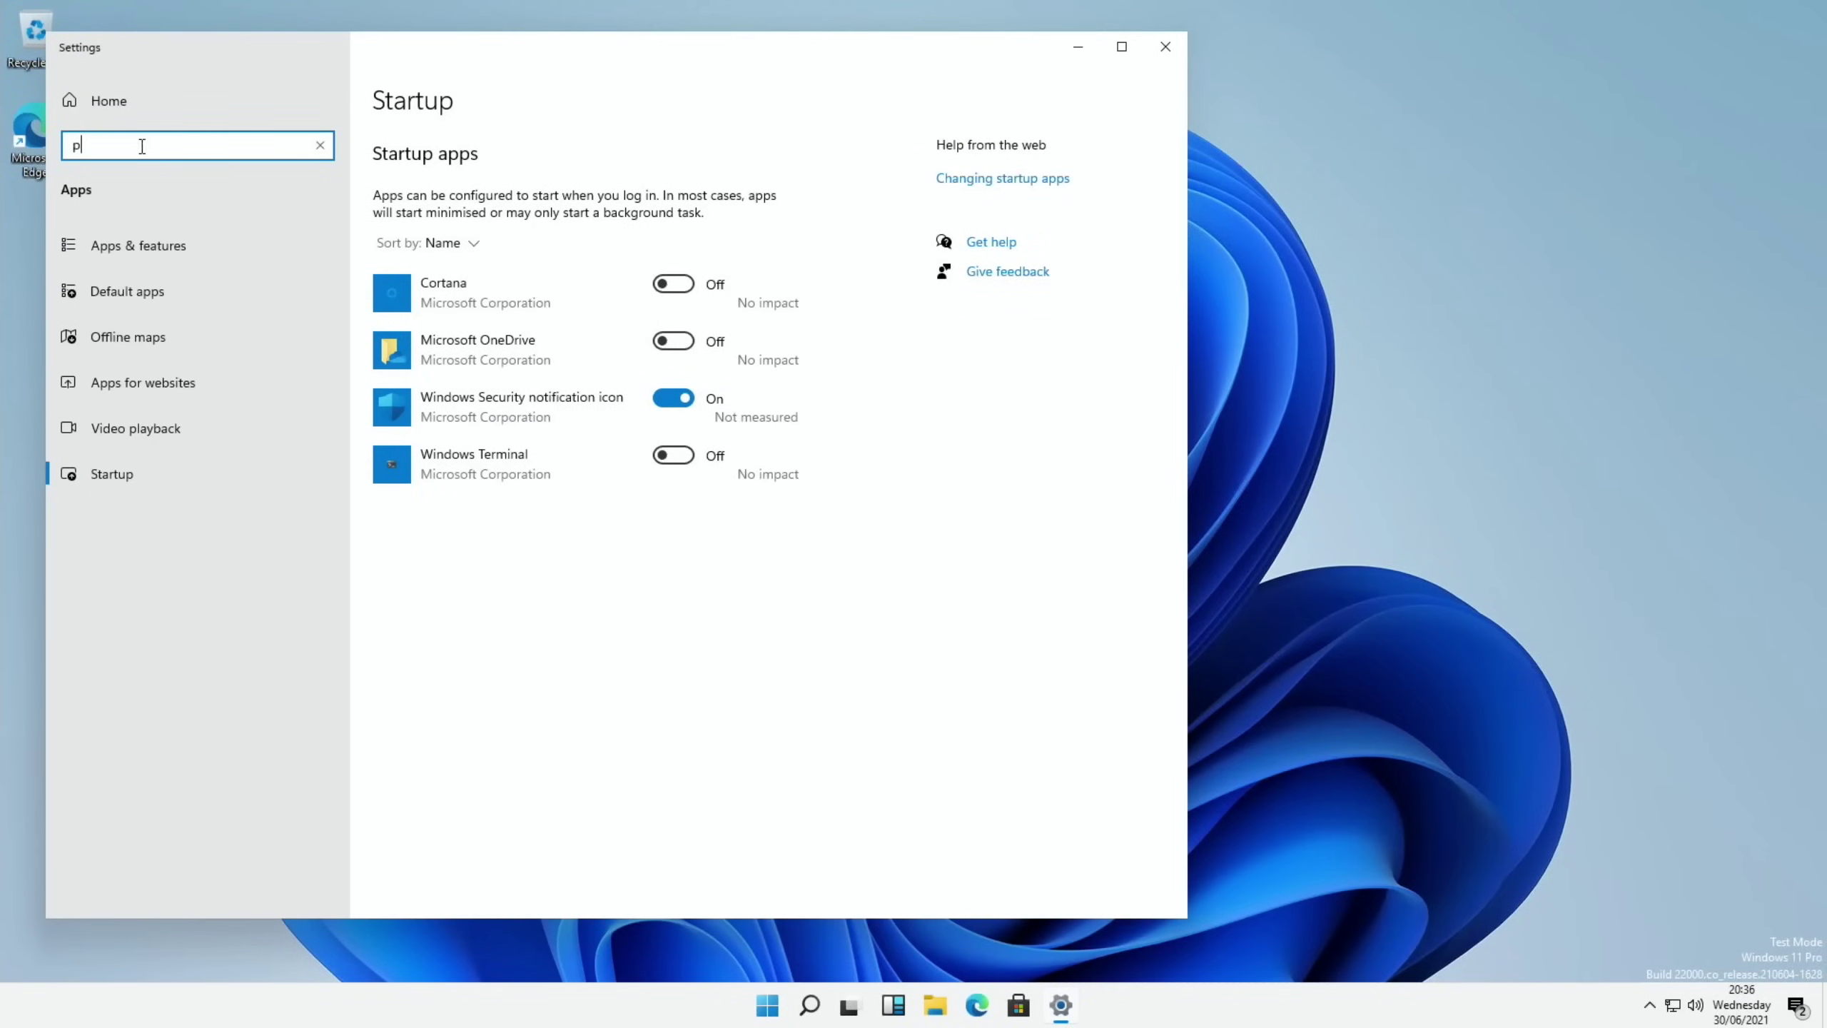
pyautogui.write('erfo')
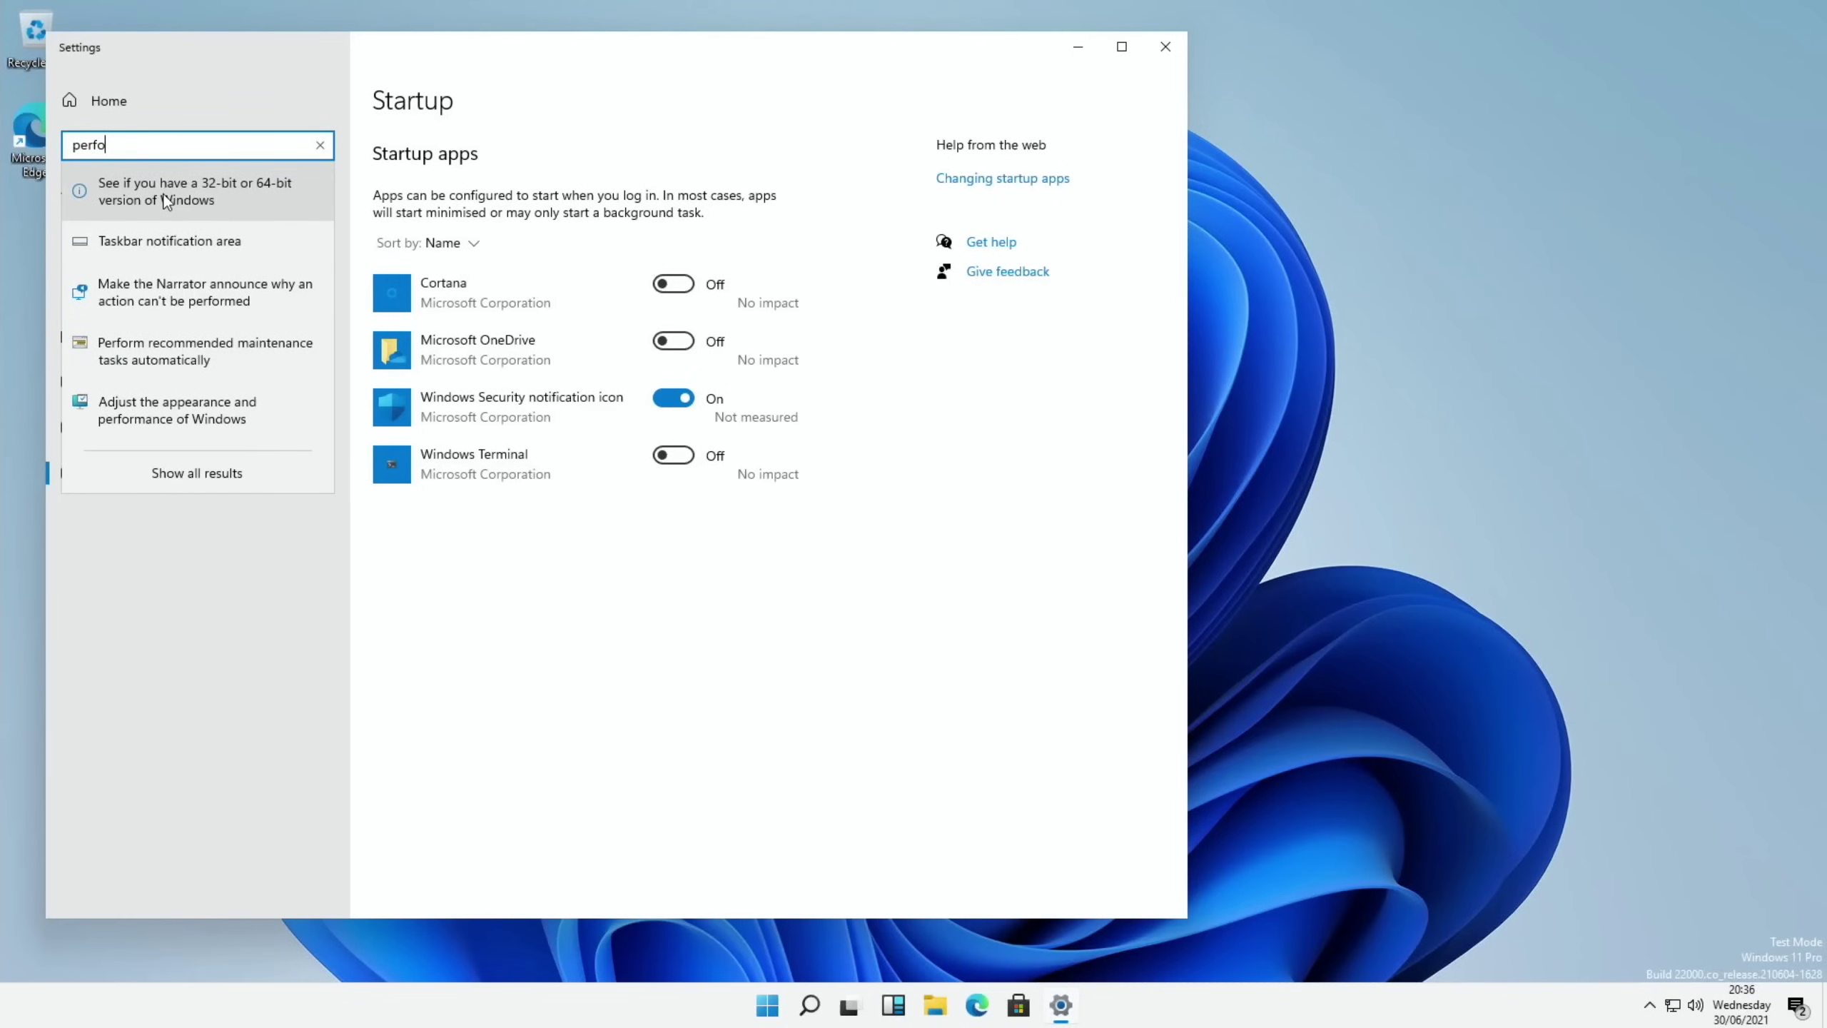
pyautogui.click(241, 197)
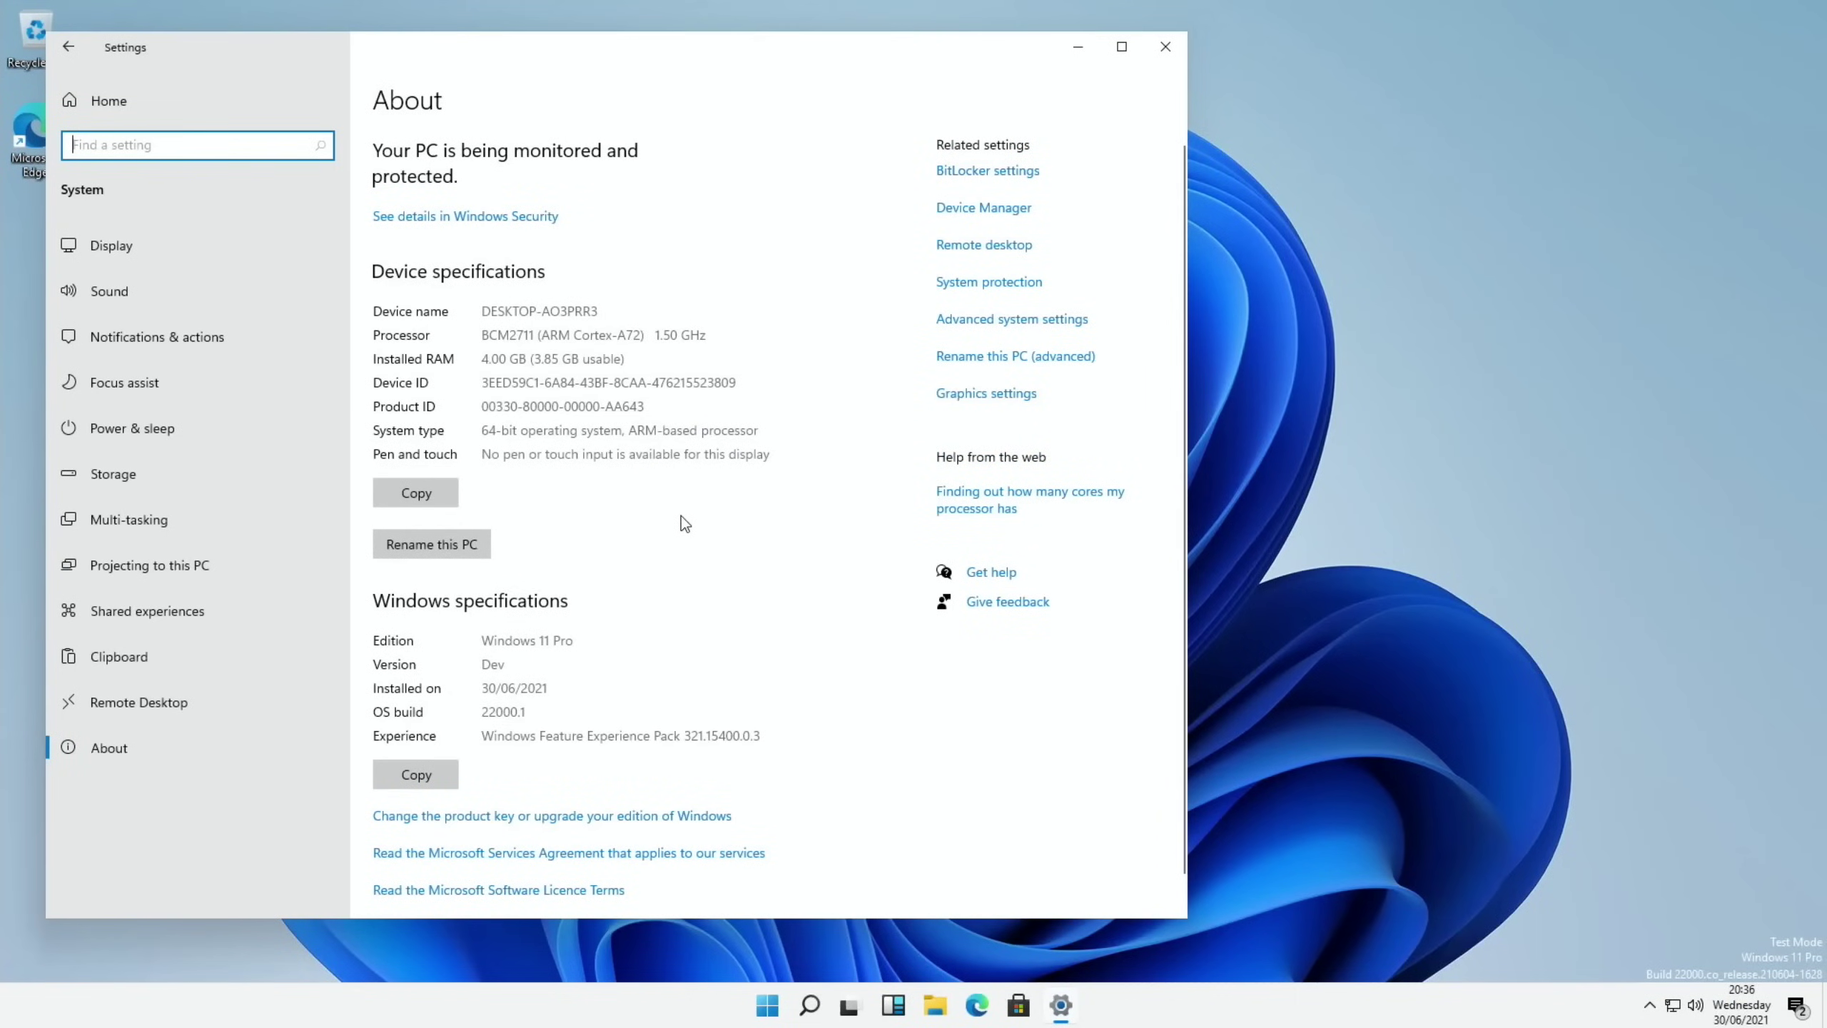
pyautogui.hotkey('alt', 'F4')
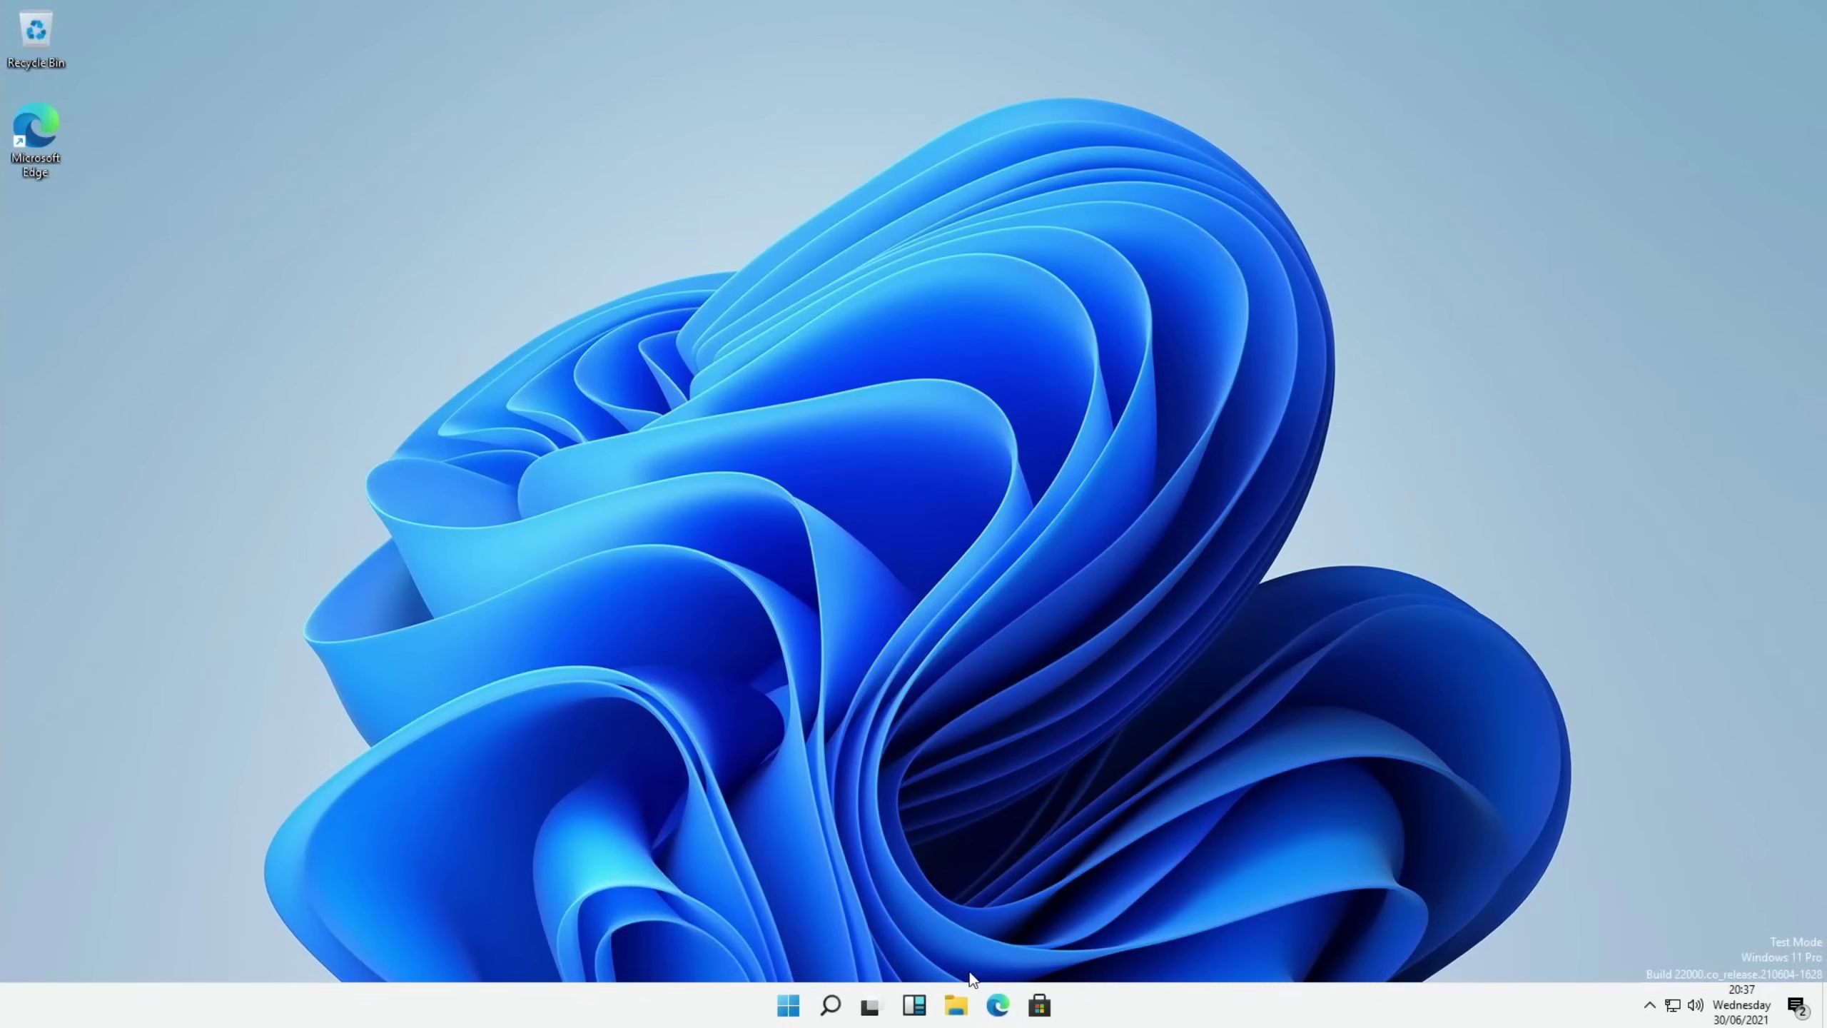
# Step: Search 'wor discord' from the Edge address bar
pyautogui.click(998, 1008)
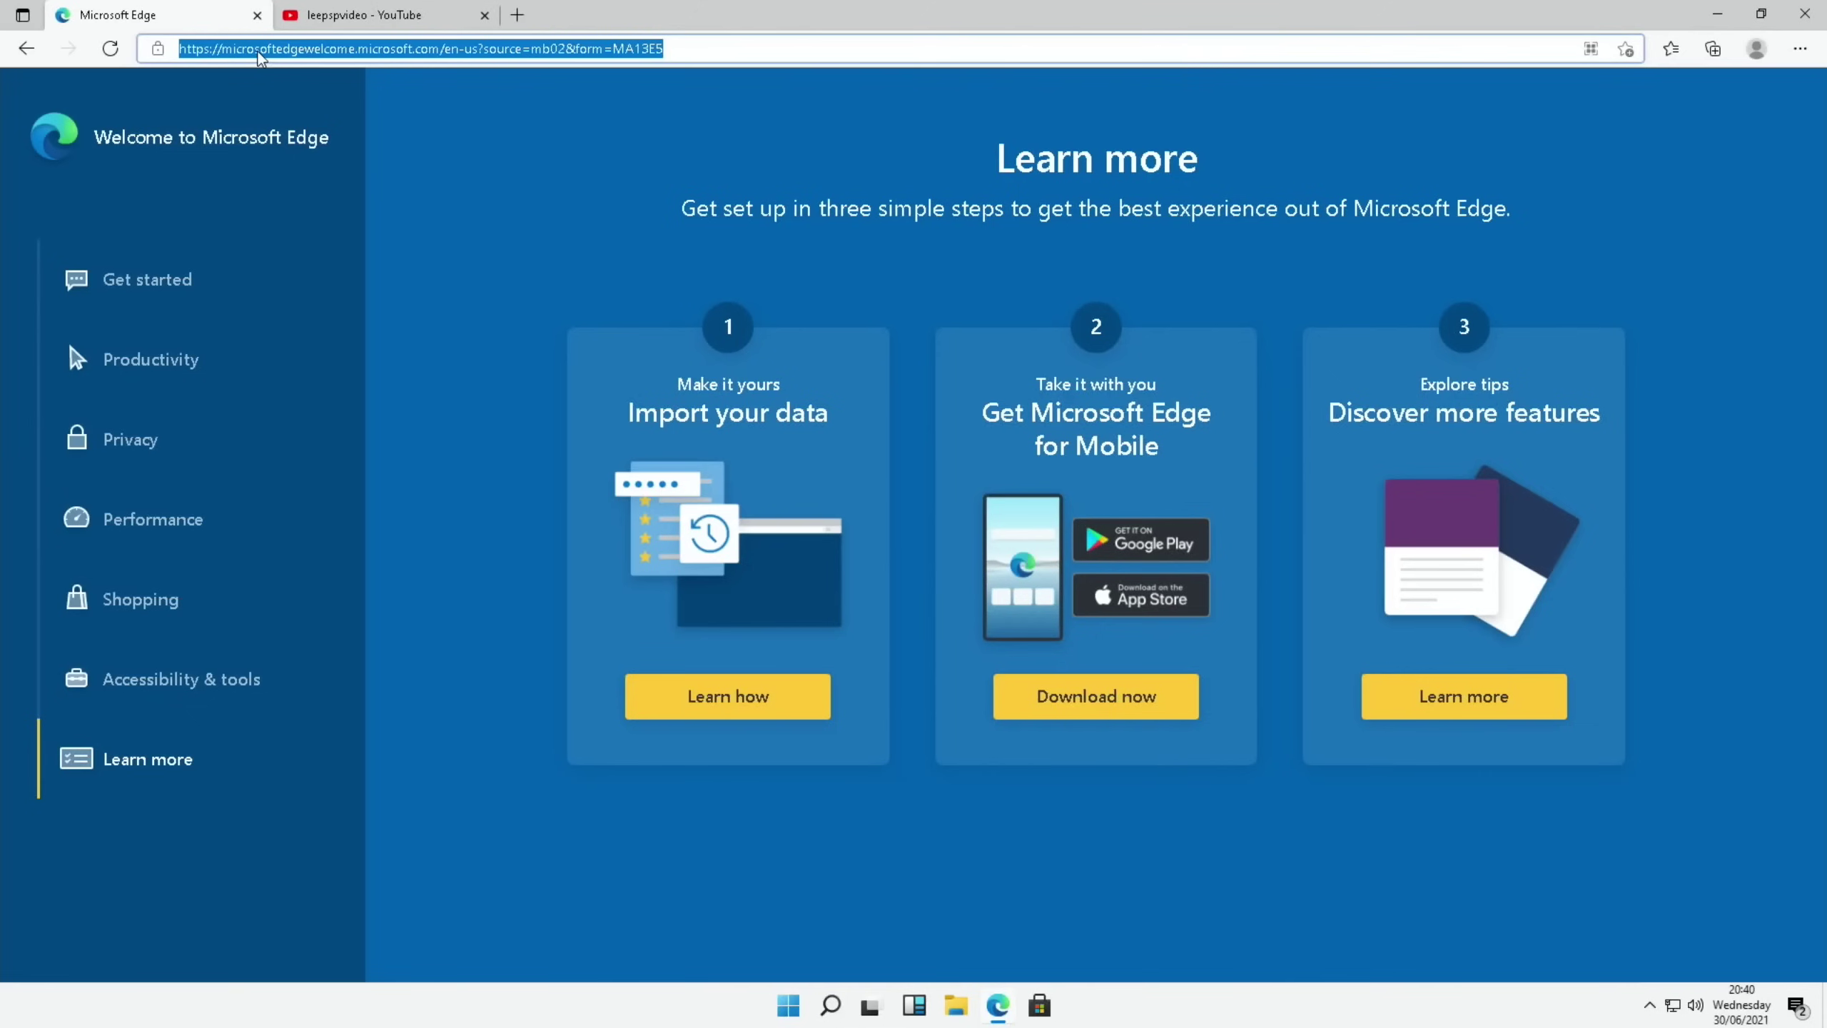
pyautogui.write('wor discord')
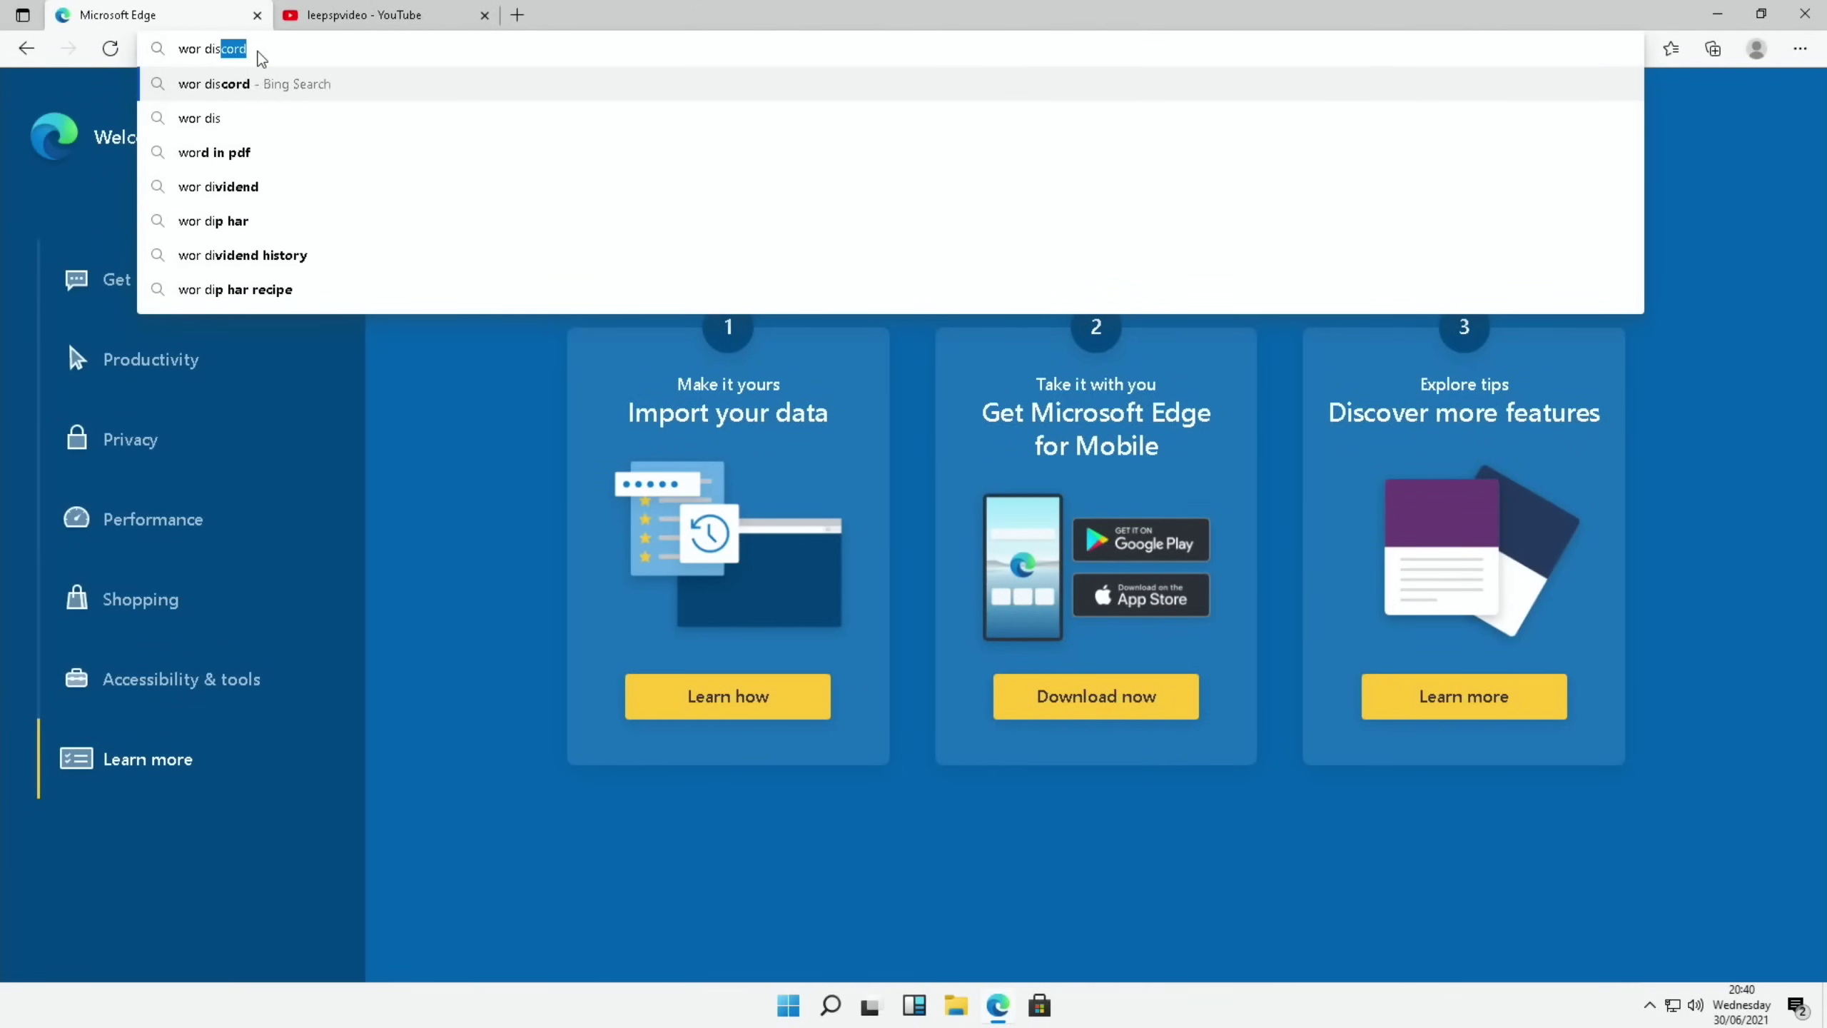
pyautogui.press('Return')
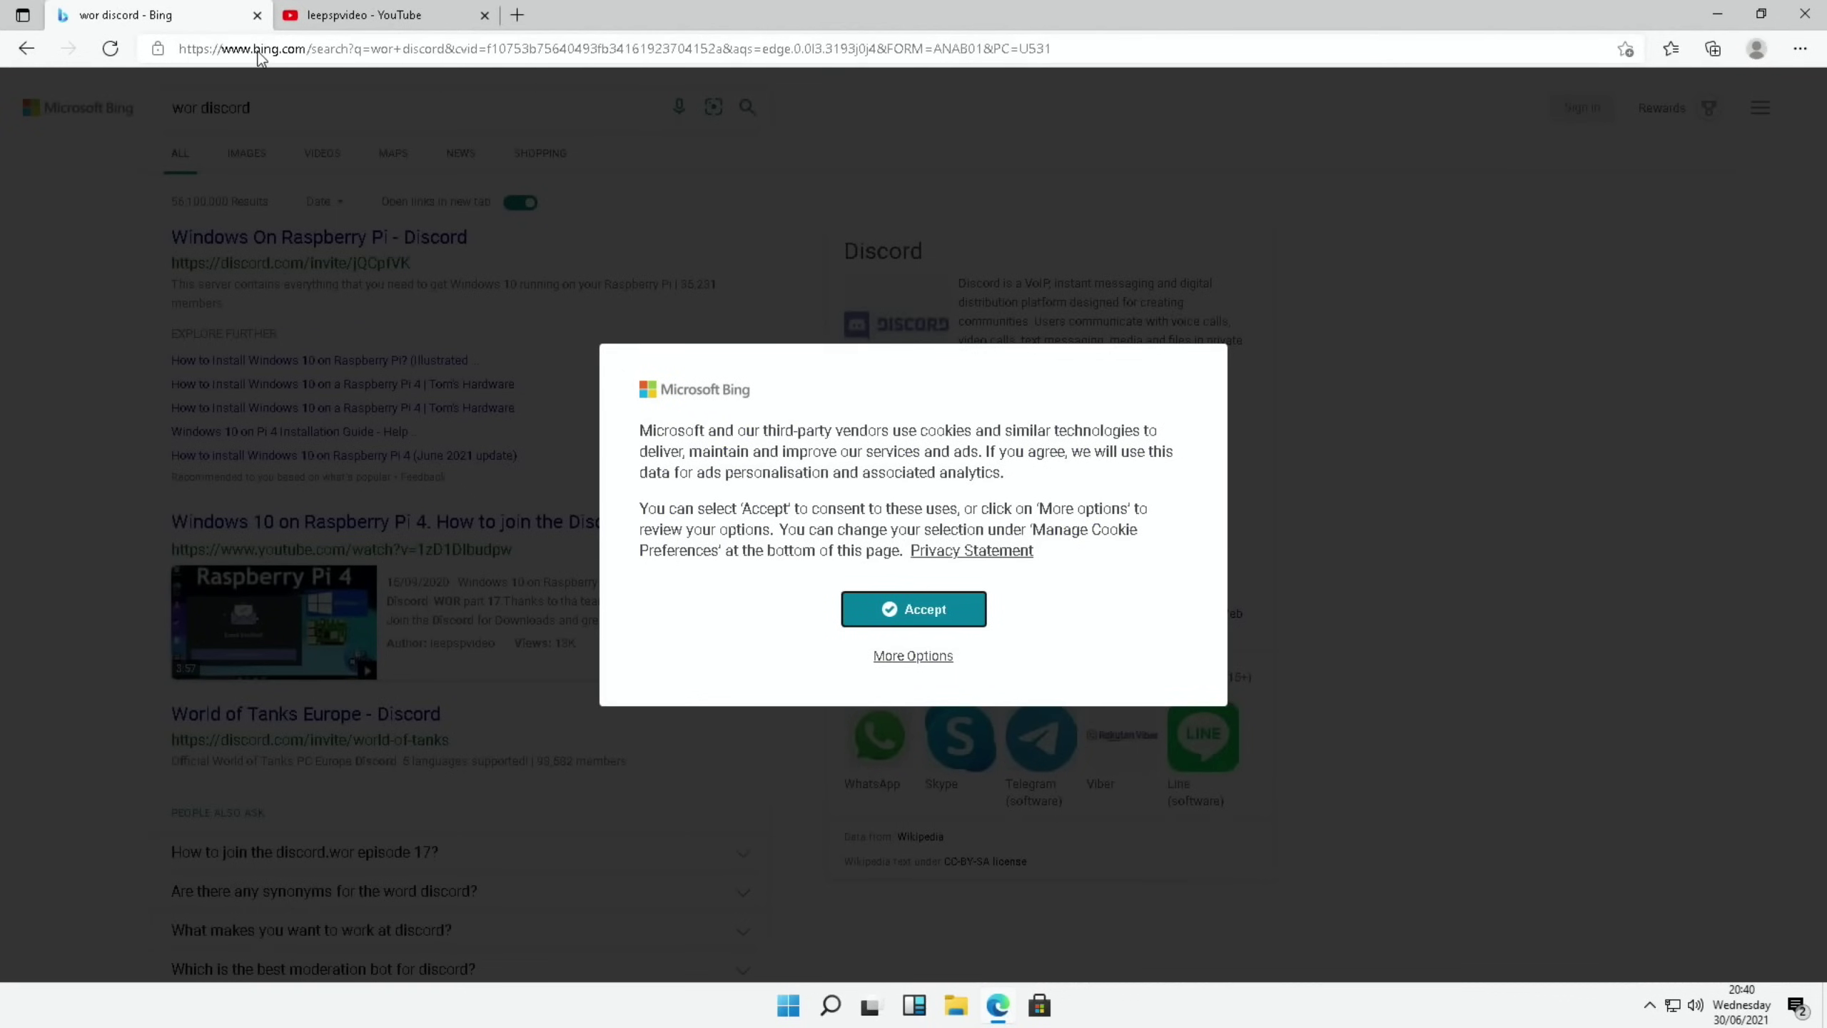
# Step: Accept Bing cookies and download WoR_CP.exe from the Discord -downloads channel
pyautogui.click(908, 604)
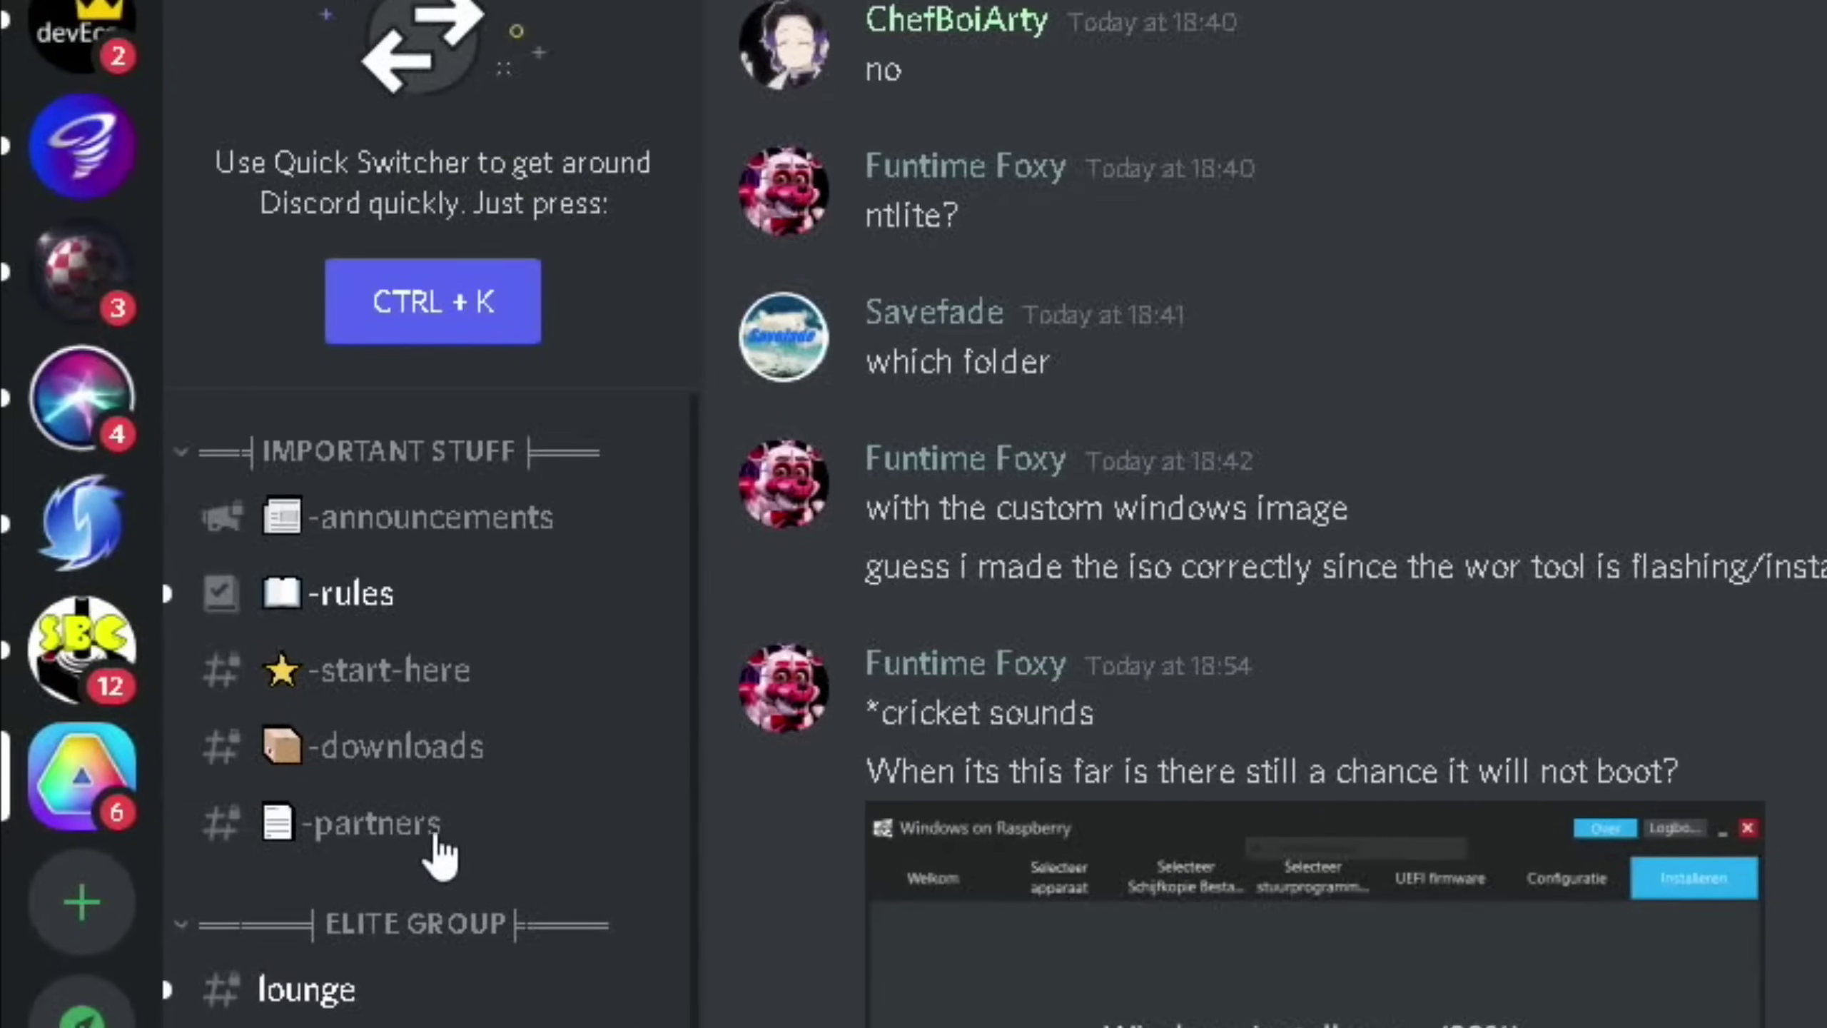
pyautogui.click(371, 771)
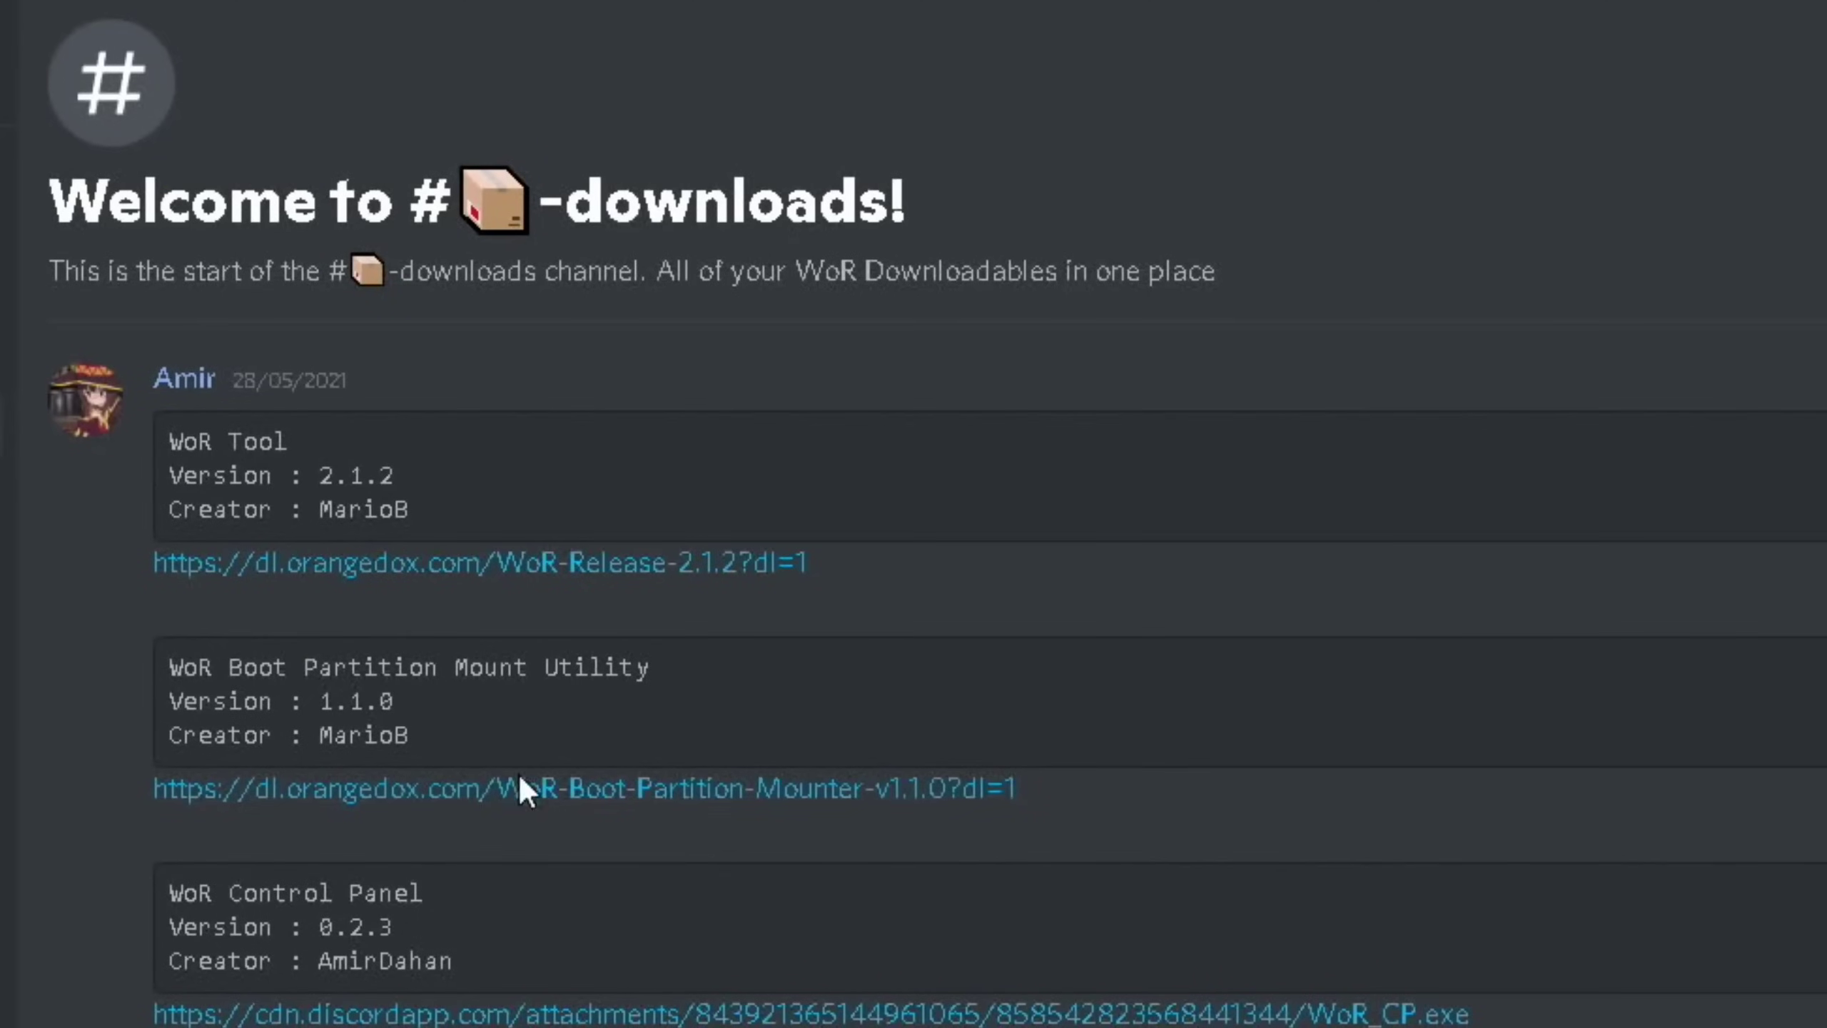
pyautogui.click(295, 1015)
# Step: Keep WoR_CP.exe anyway despite the SmartScreen download warning
pyautogui.click(1413, 294)
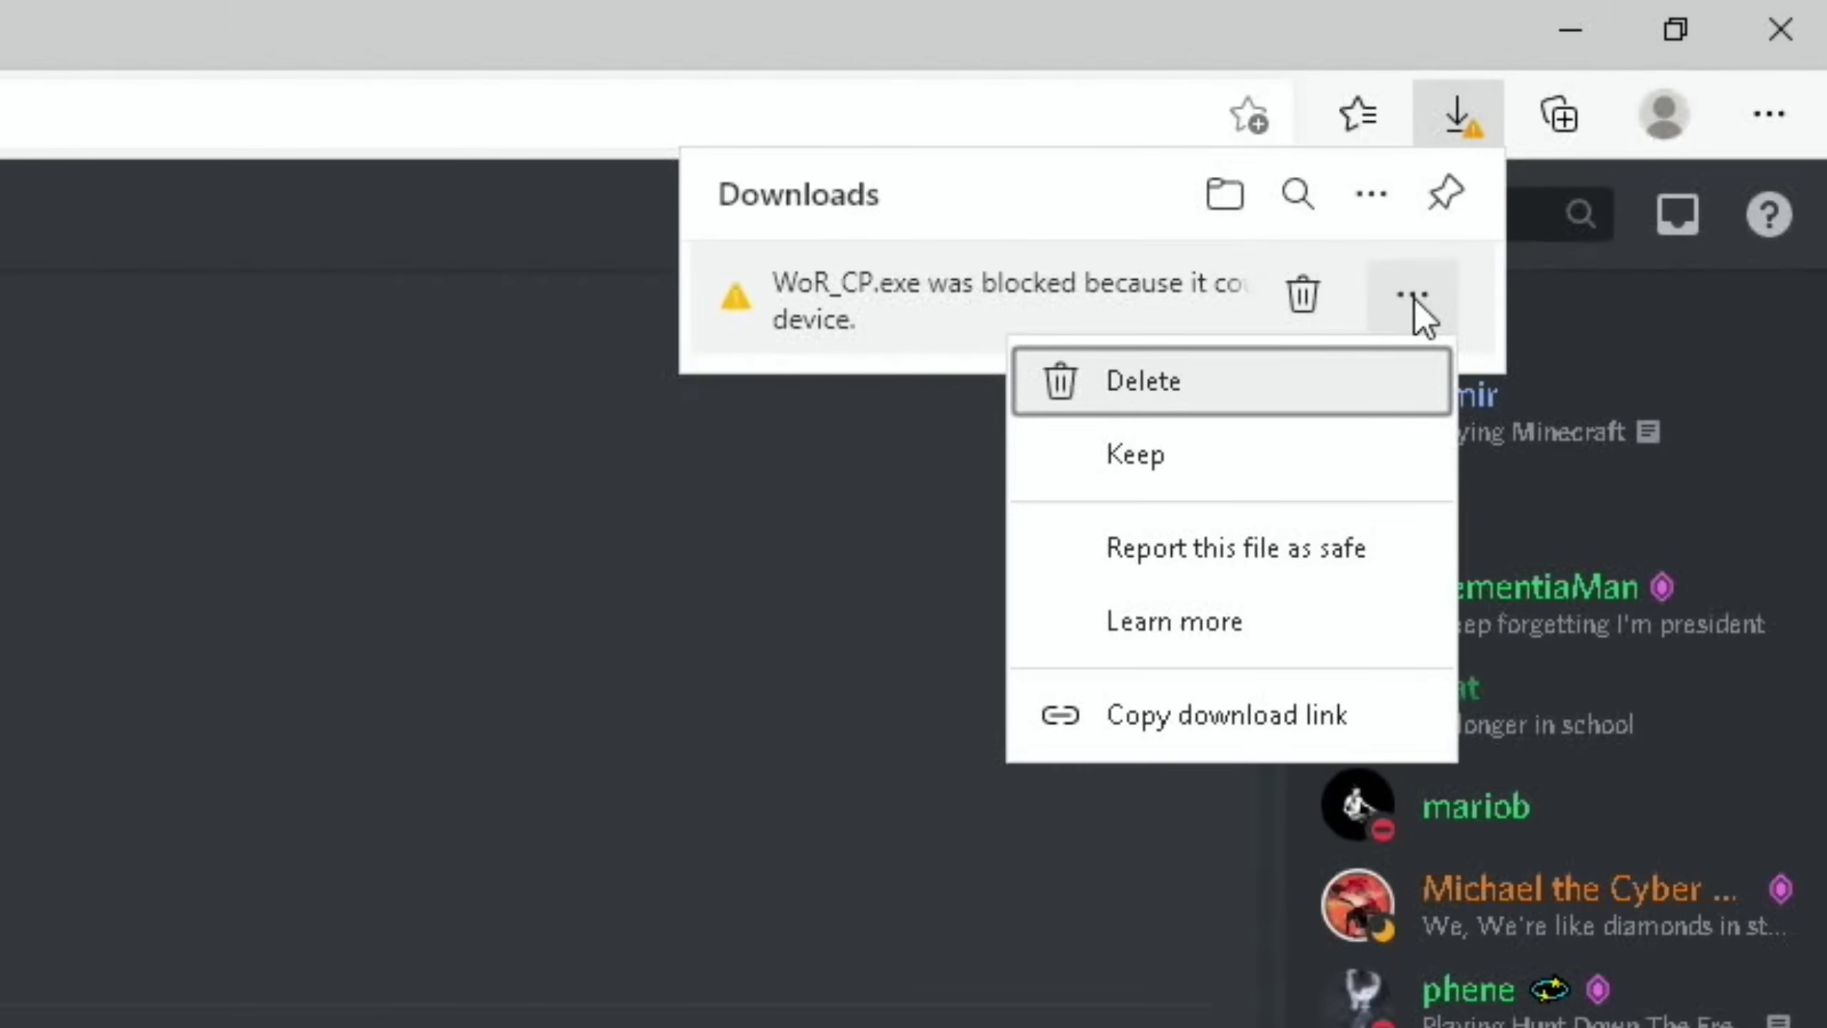
pyautogui.click(1299, 455)
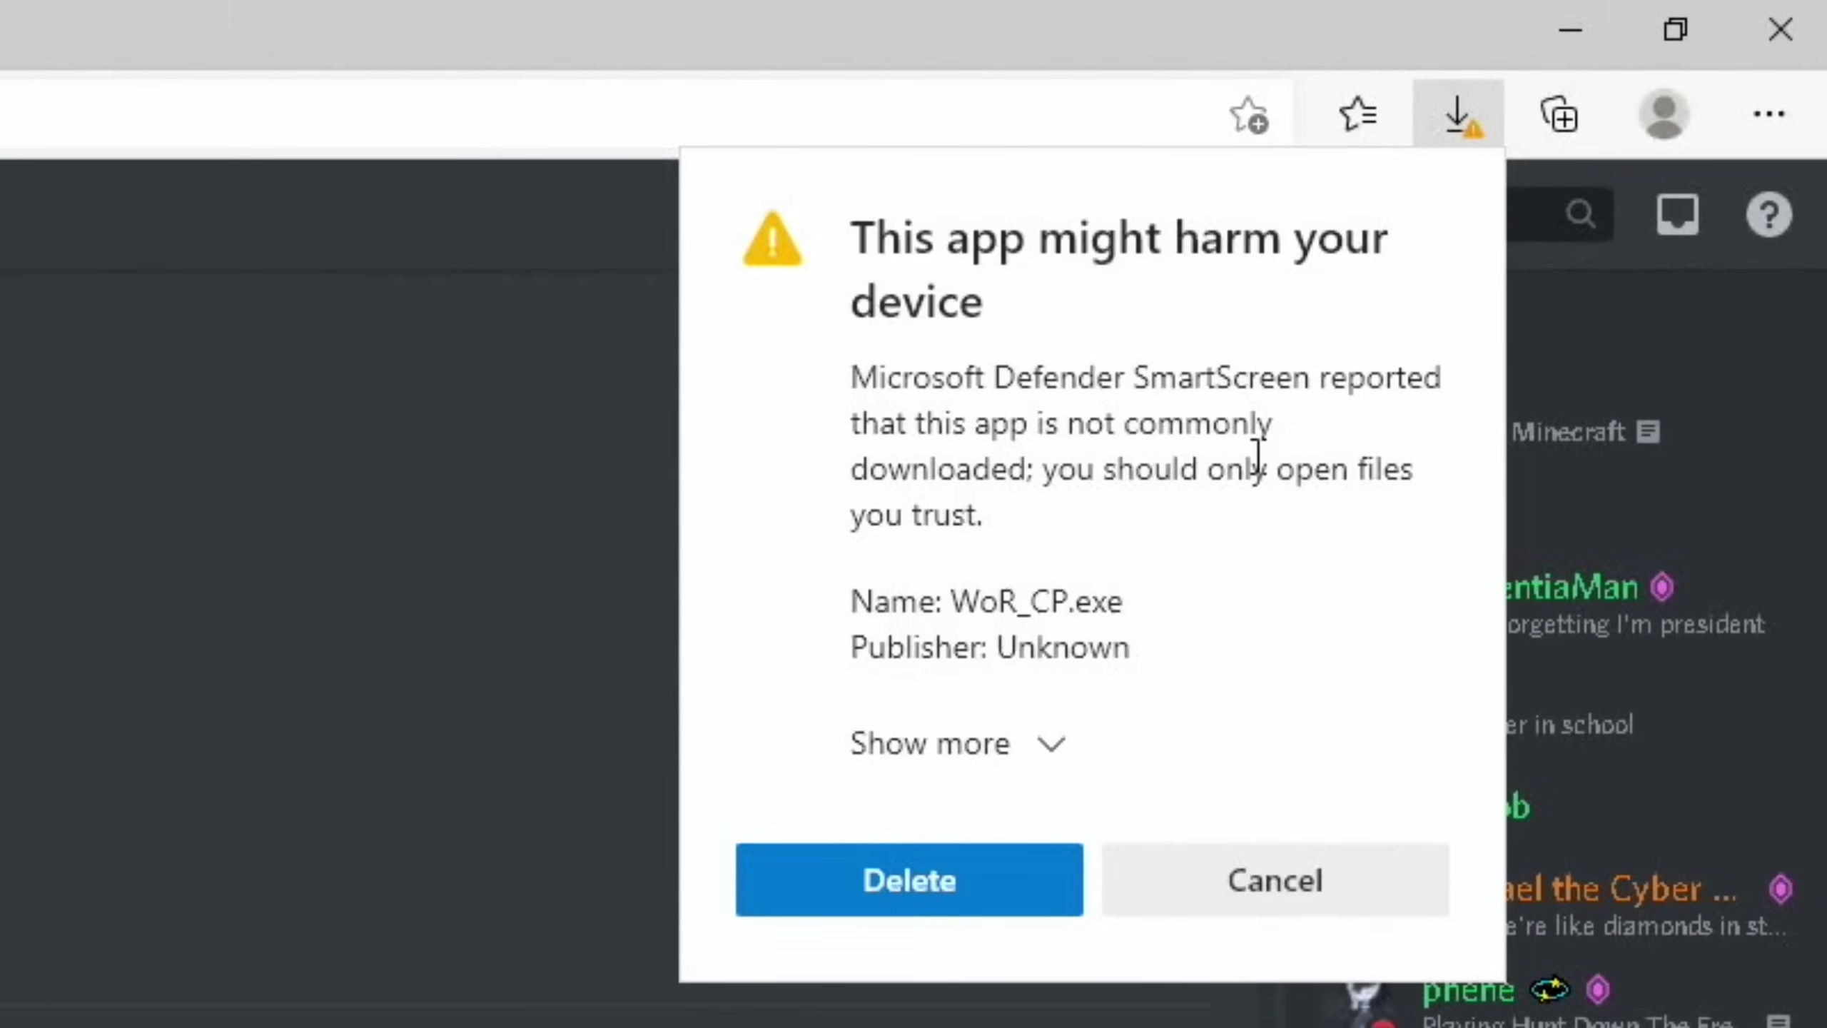
pyautogui.click(1027, 761)
pyautogui.click(971, 841)
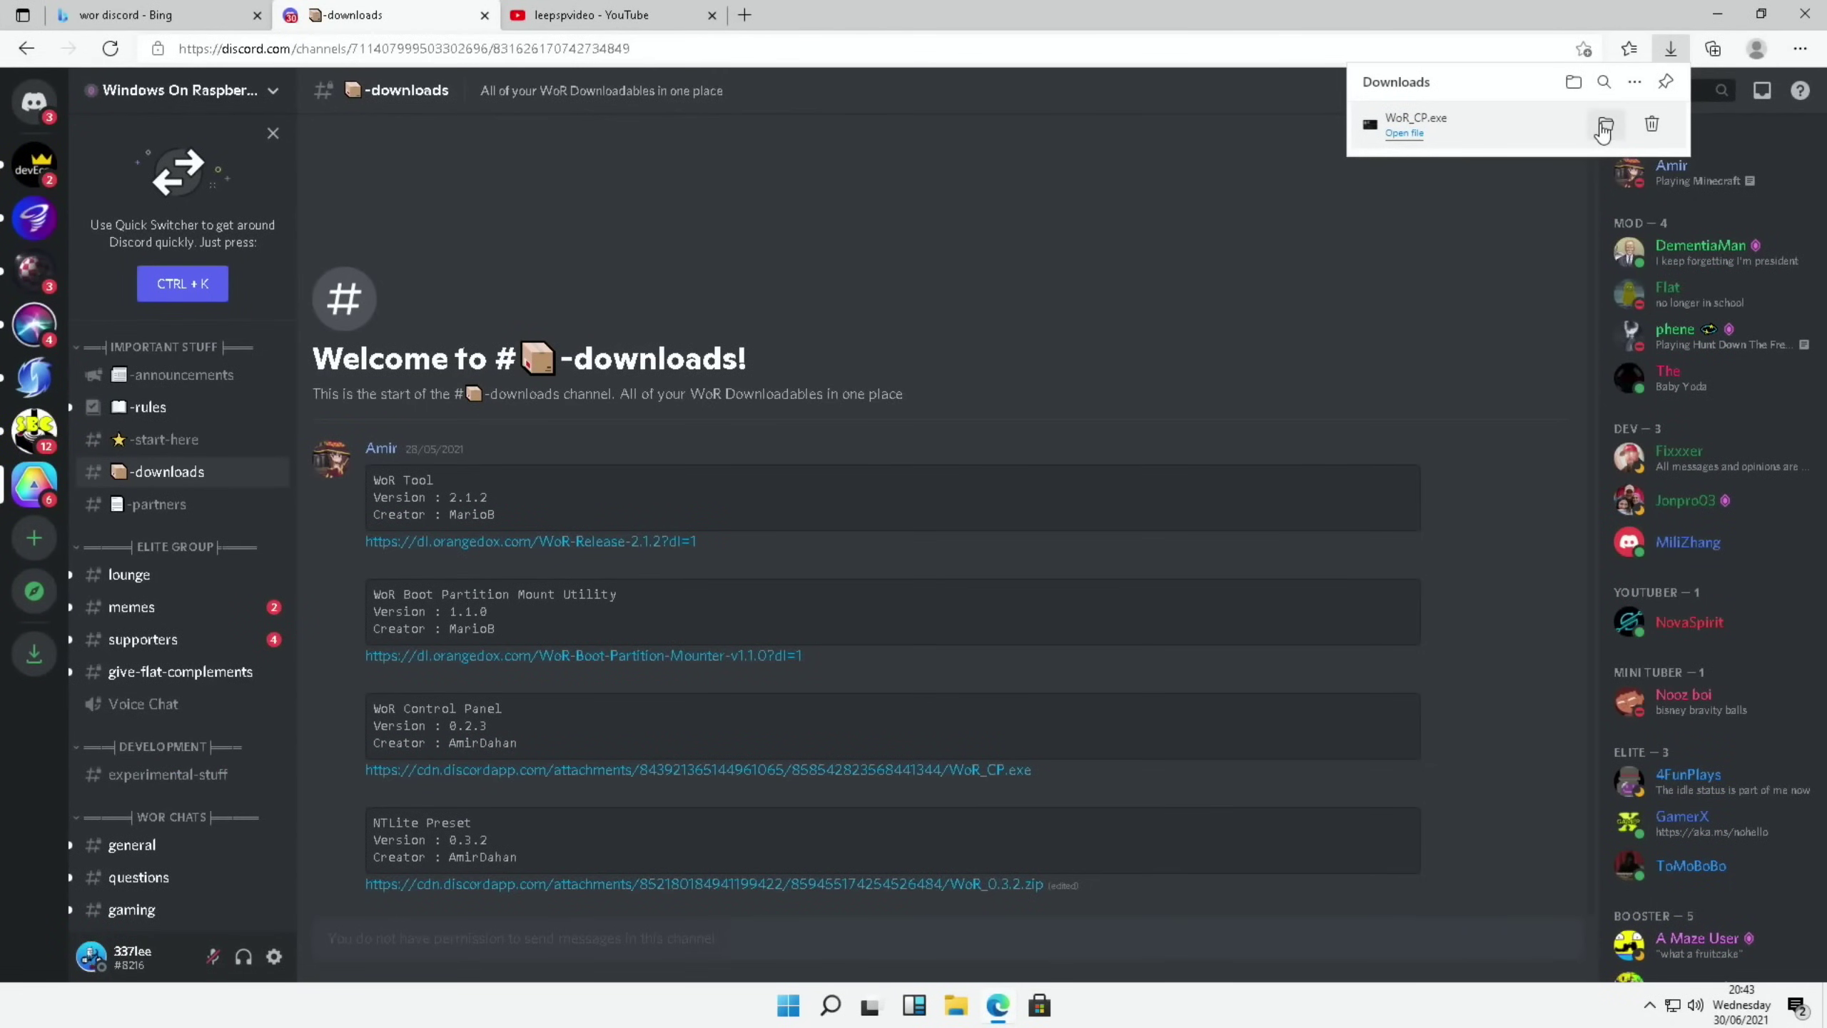
# Step: Move WoR_CP from the Downloads folder onto the desktop and close Explorer and Edge
pyautogui.click(1605, 127)
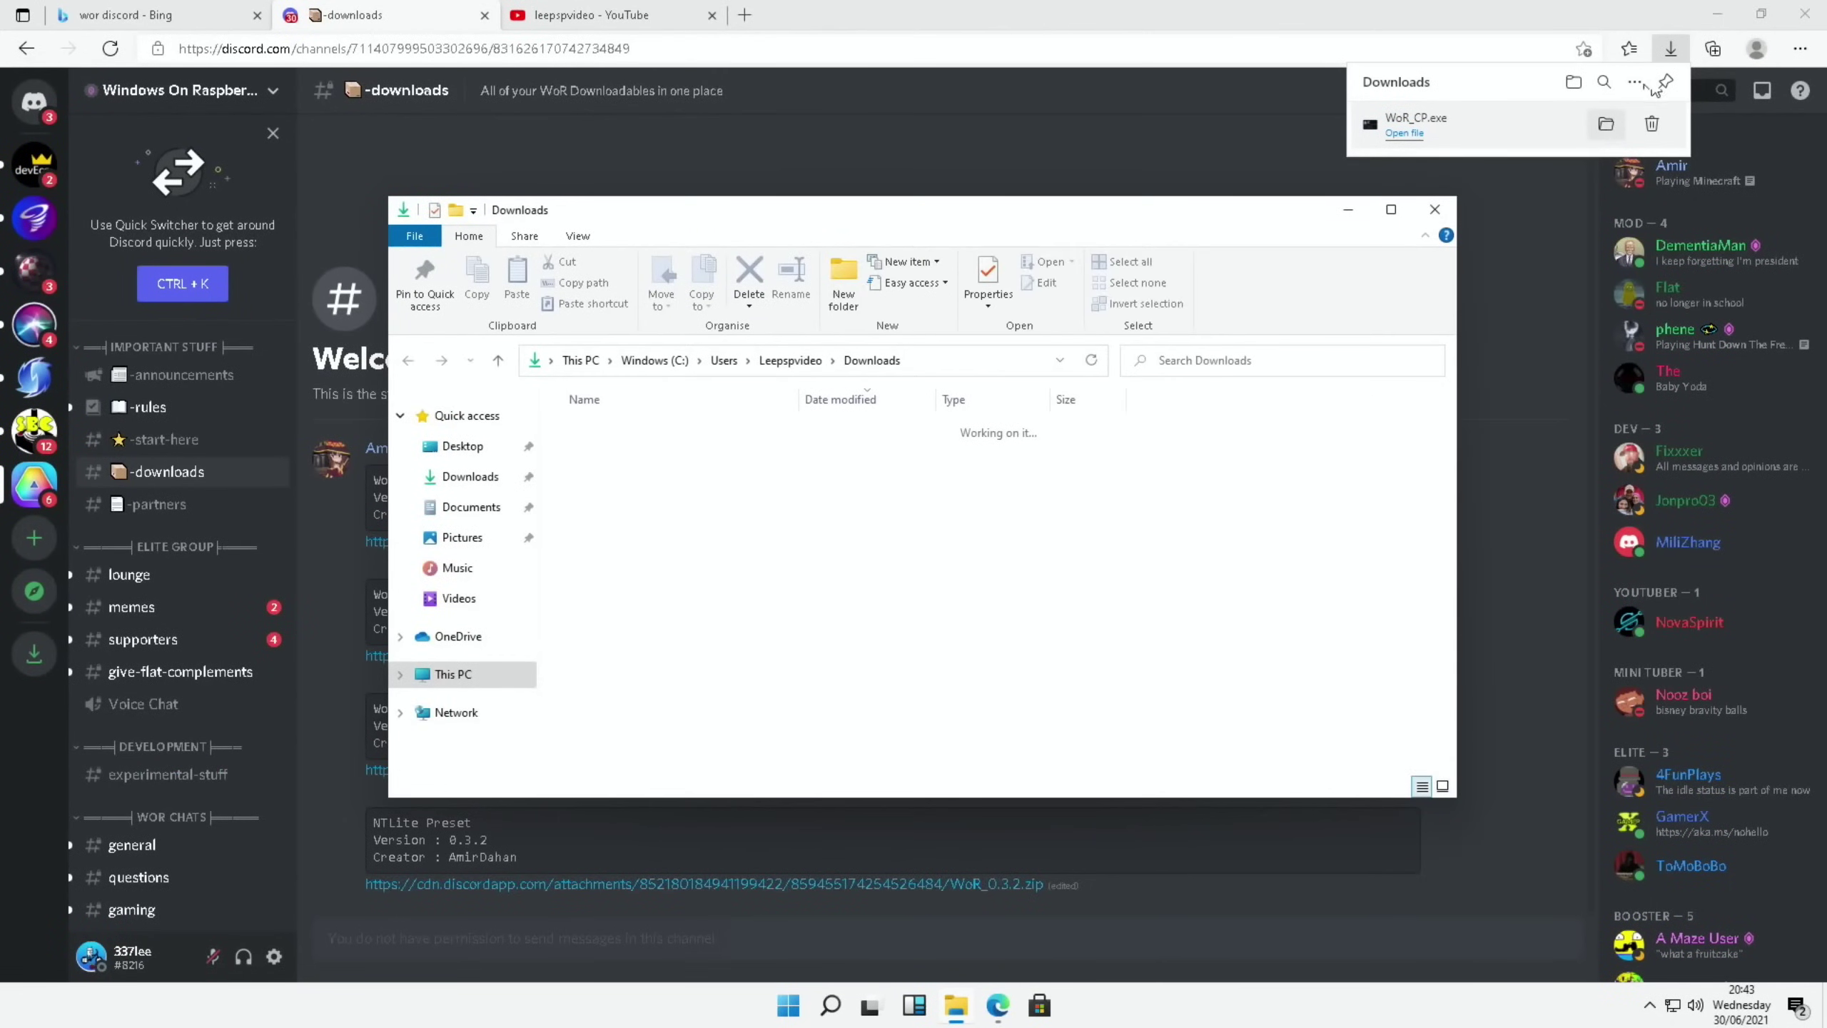
pyautogui.click(1806, 16)
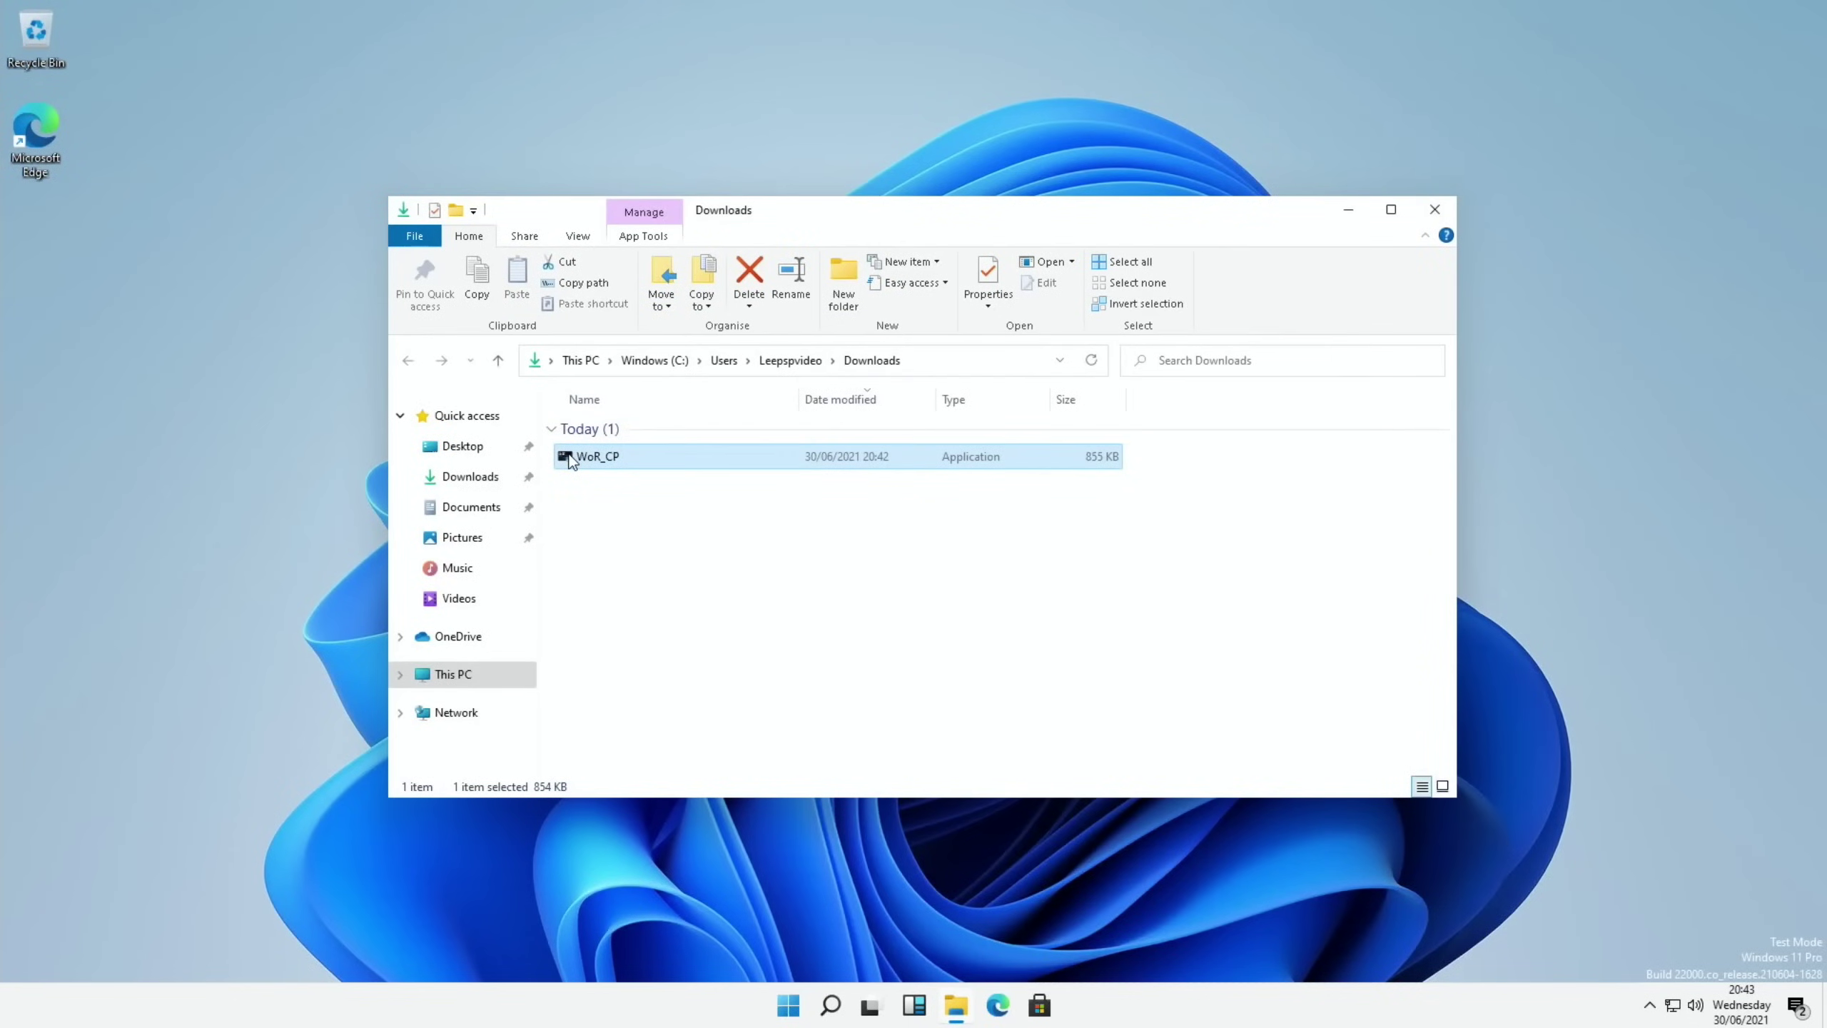
pyautogui.moveTo(572, 460); pyautogui.dragTo(66, 291)
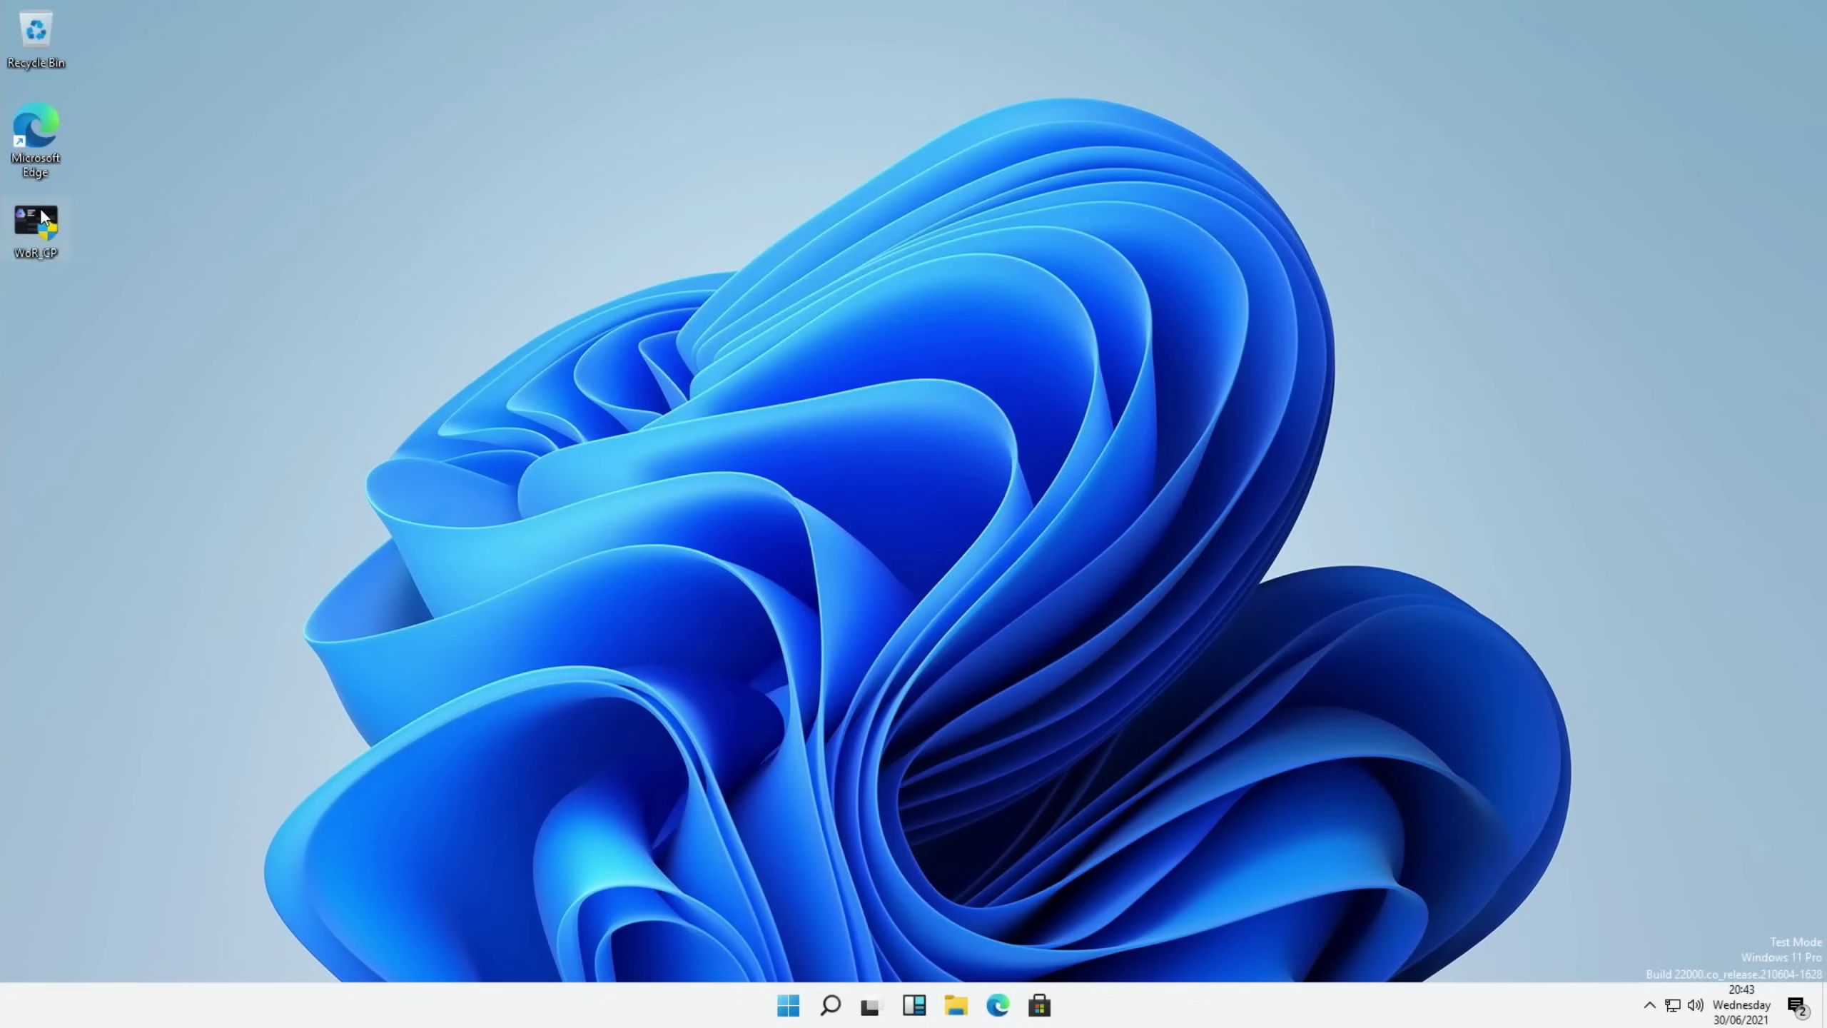
pyautogui.click(1434, 210)
# Step: Run WoR_CP as administrator, passing SmartScreen with Run anyway and approving UAC
pyautogui.moveTo(39, 225)
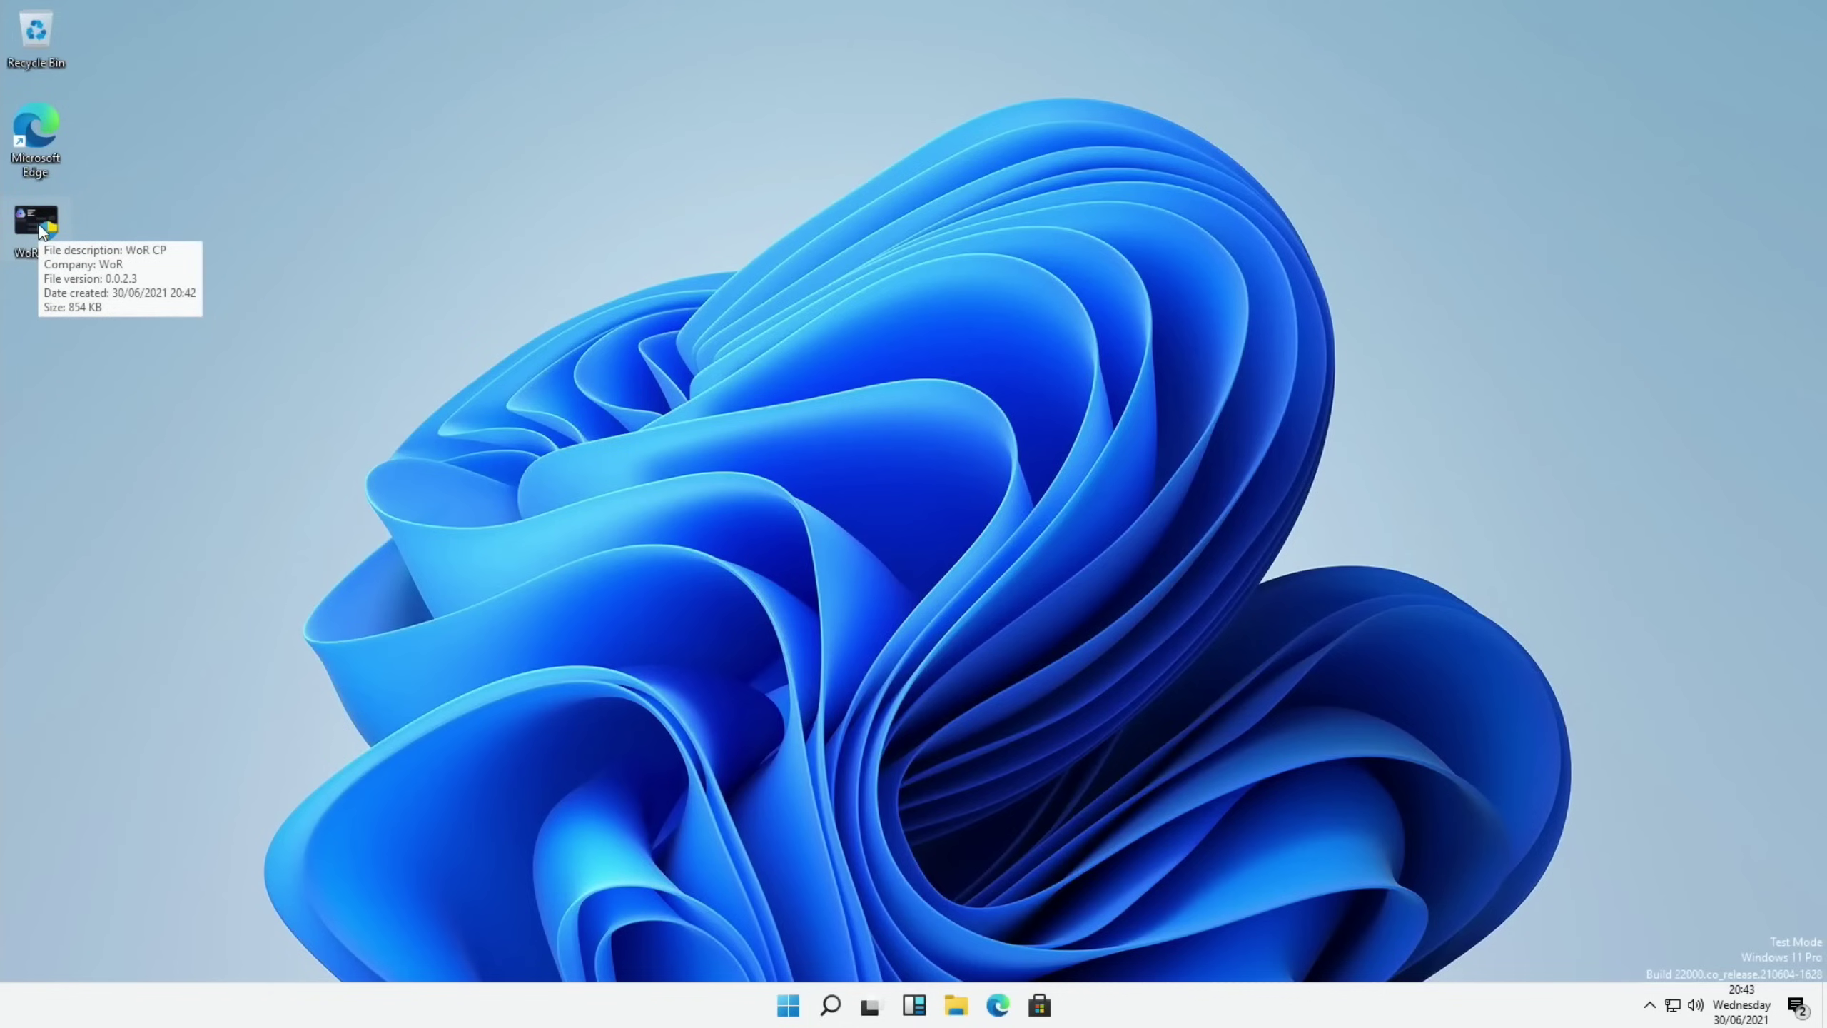
pyautogui.doubleClick(38, 225)
pyautogui.rightClick(40, 226)
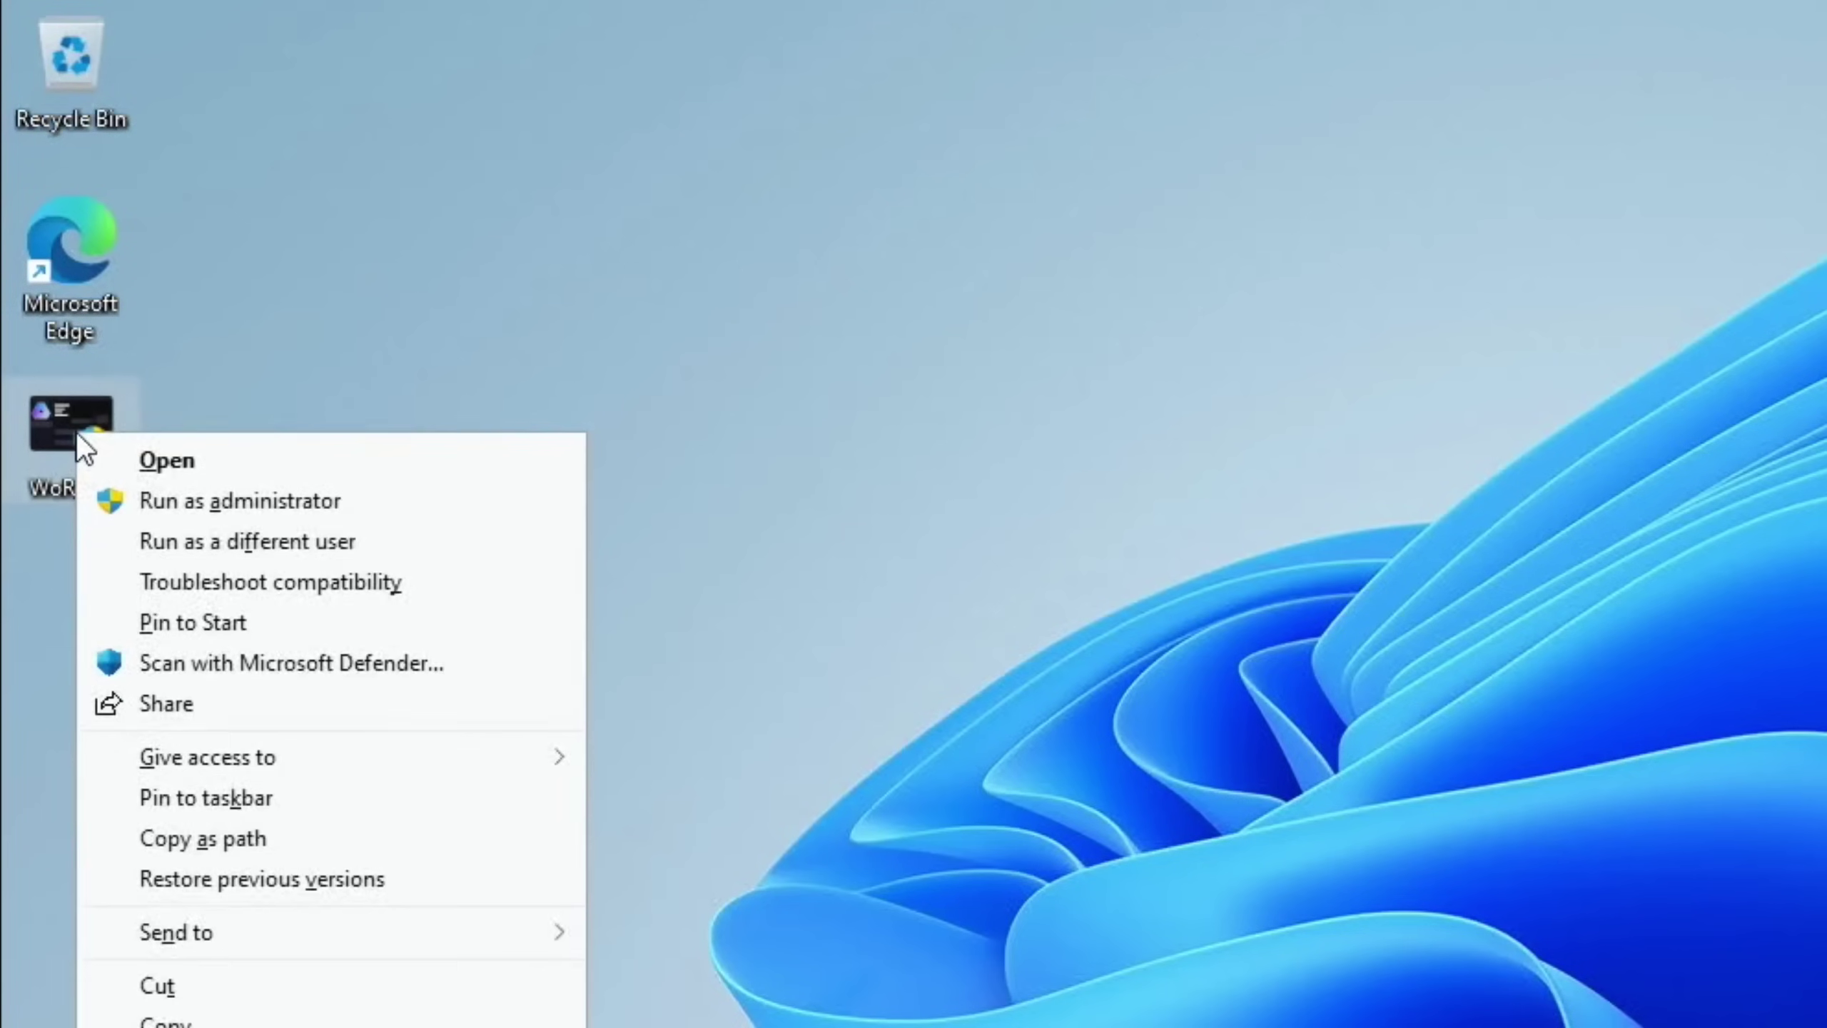
pyautogui.click(165, 502)
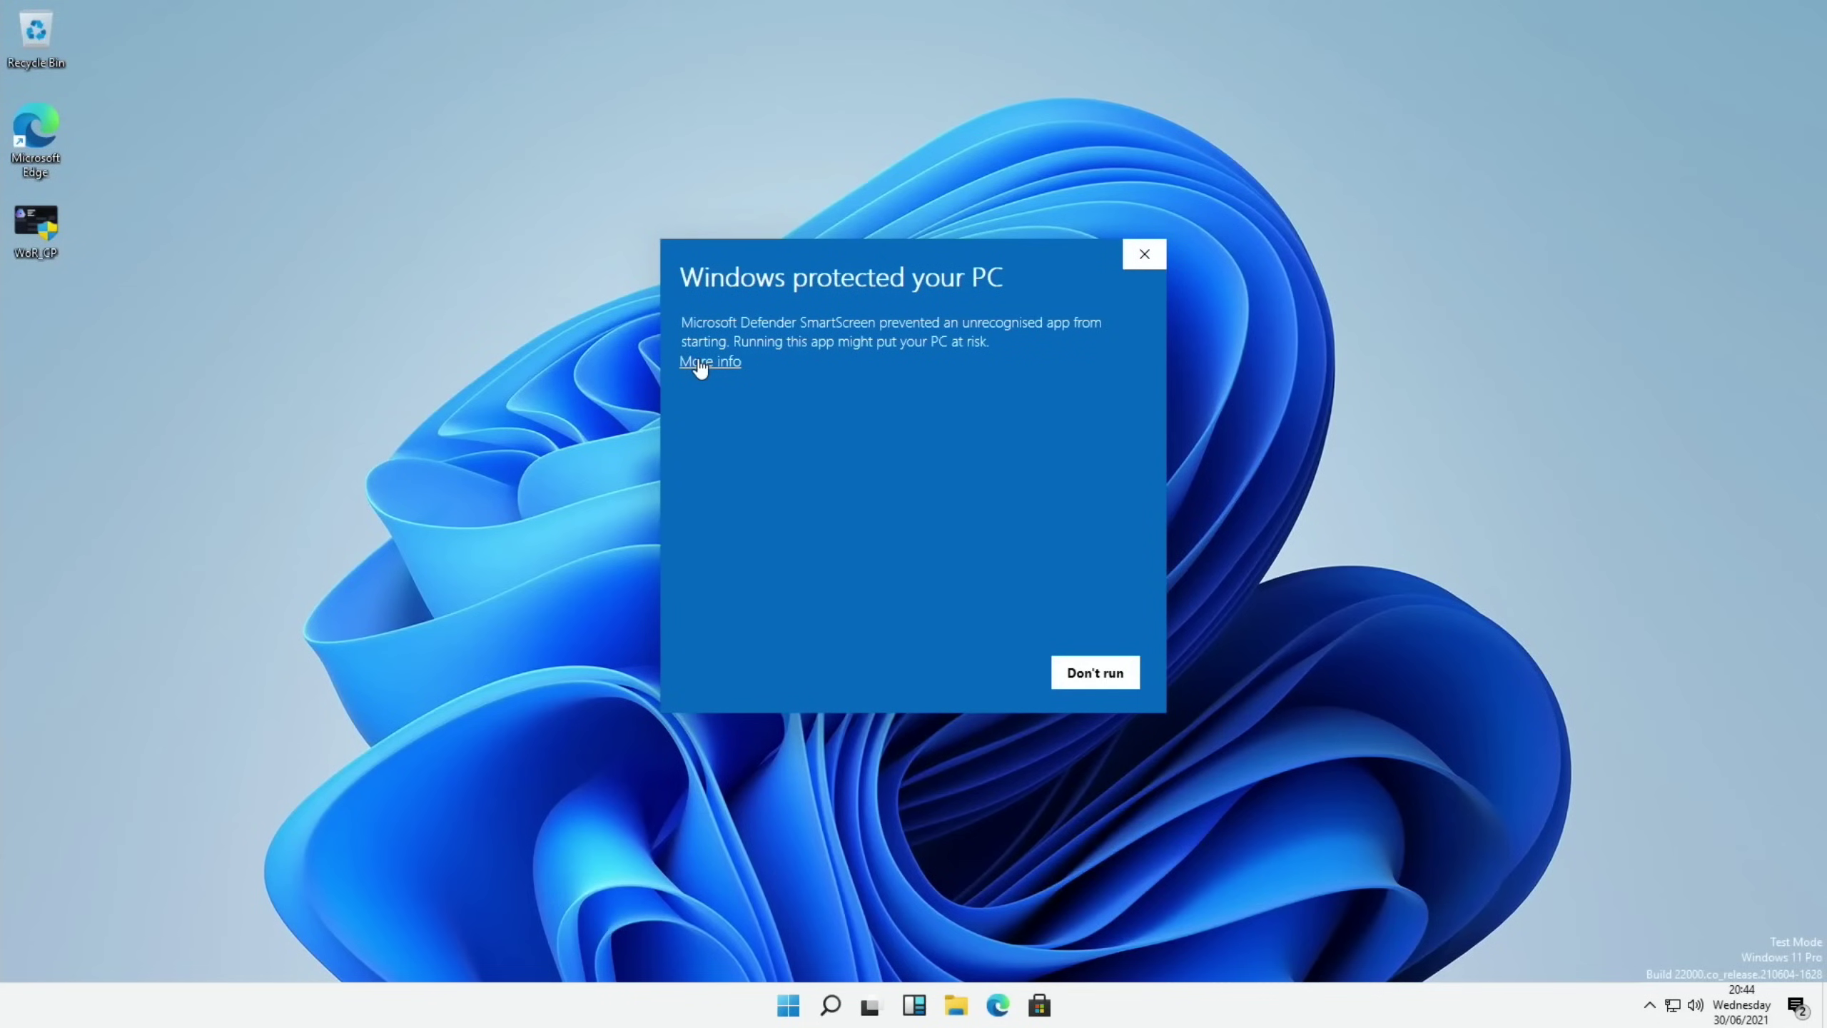
pyautogui.click(700, 364)
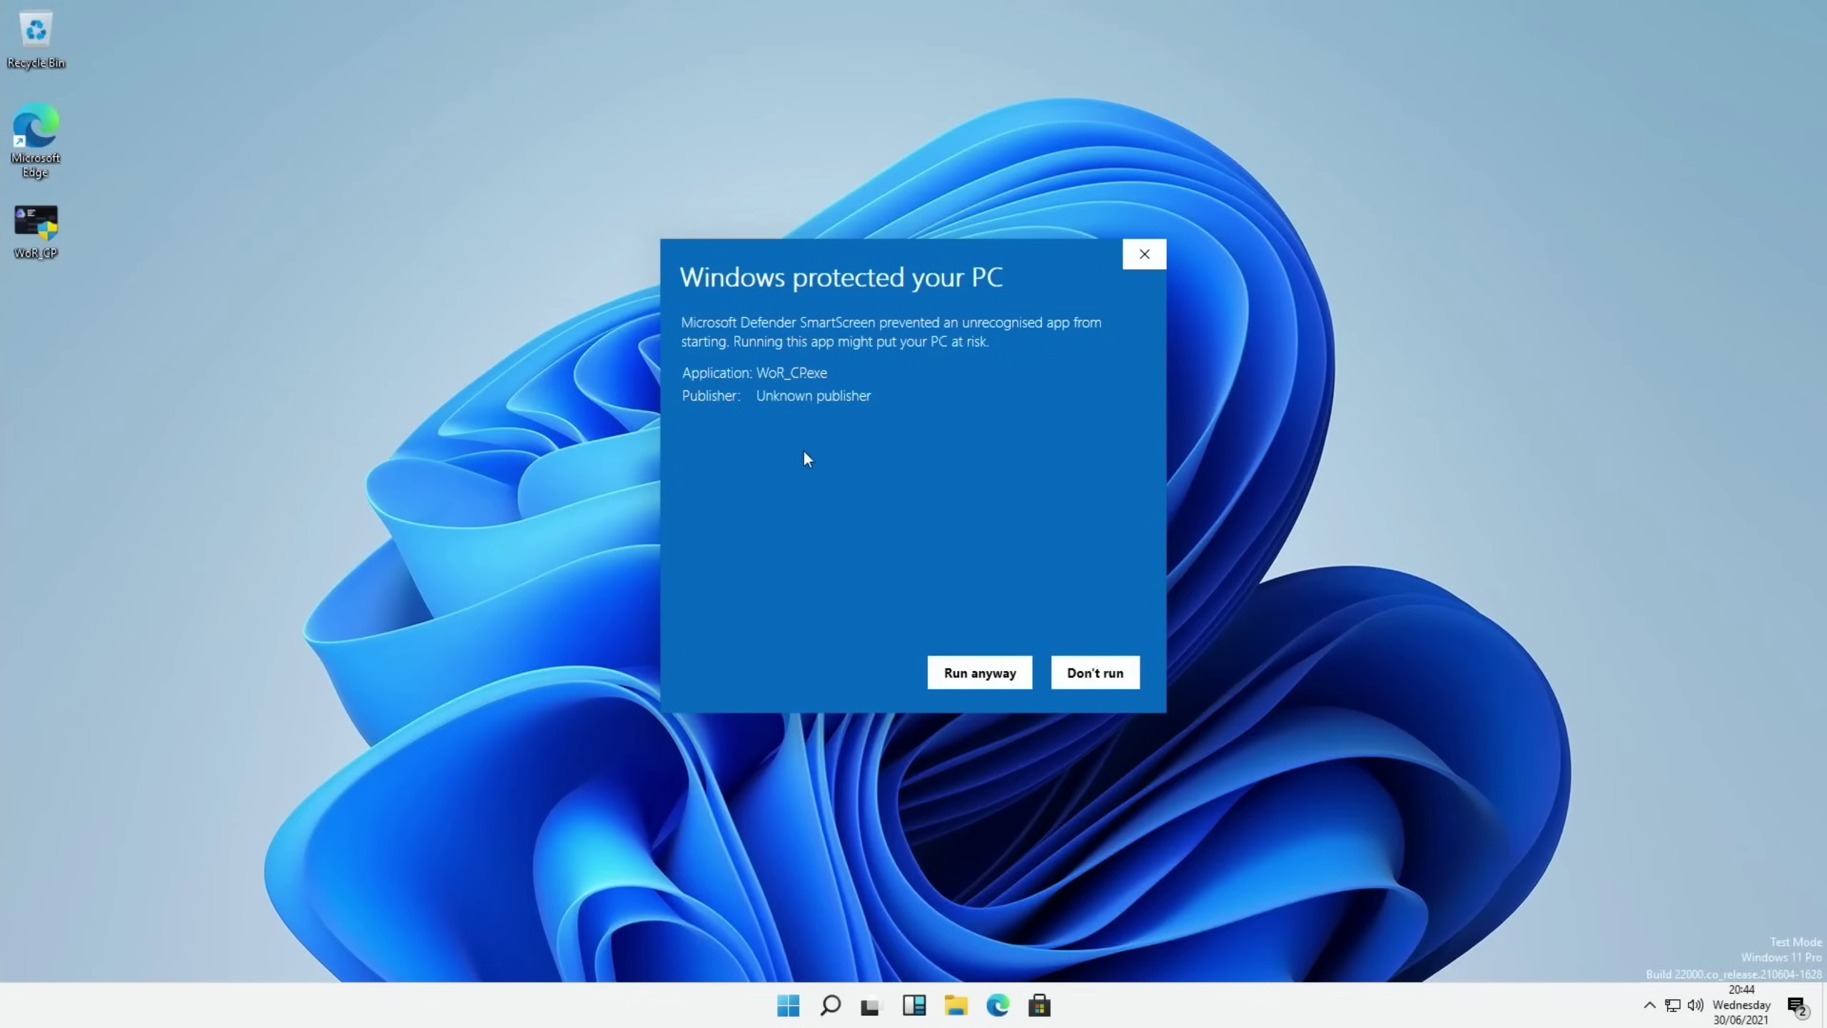
pyautogui.click(957, 671)
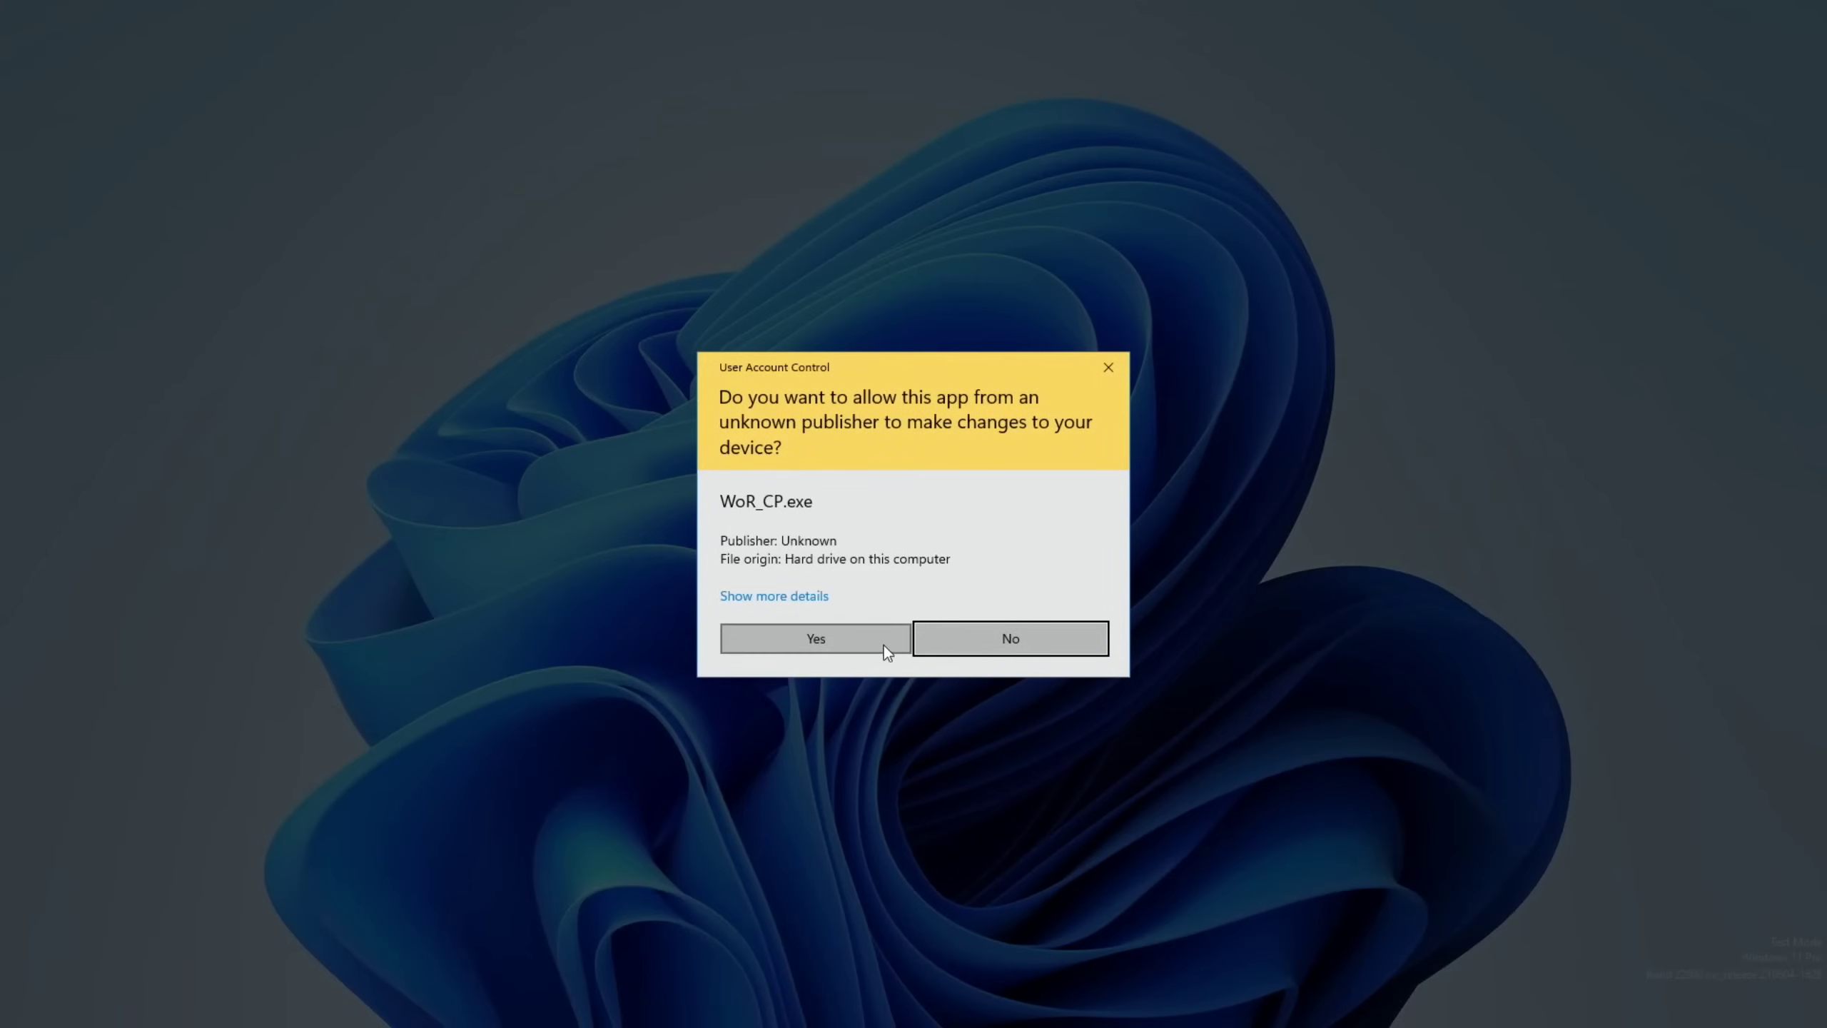
pyautogui.click(857, 637)
pyautogui.press('super')
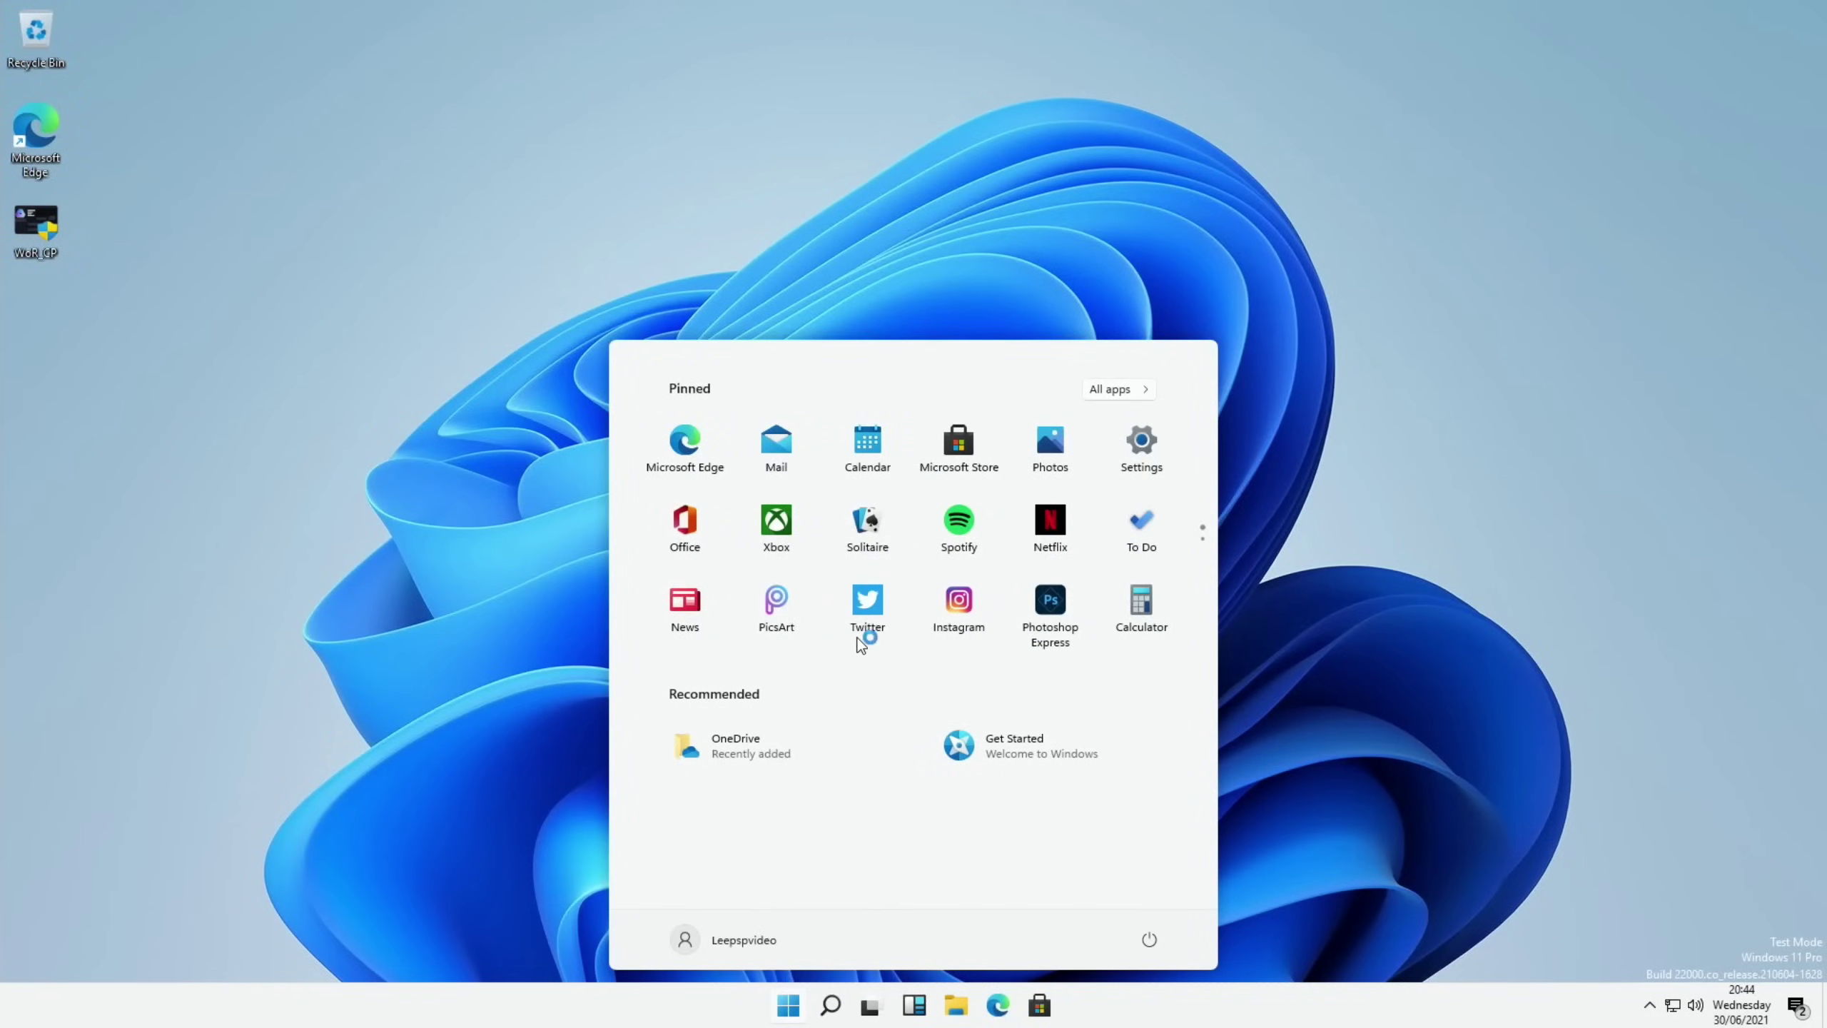
pyautogui.click(469, 587)
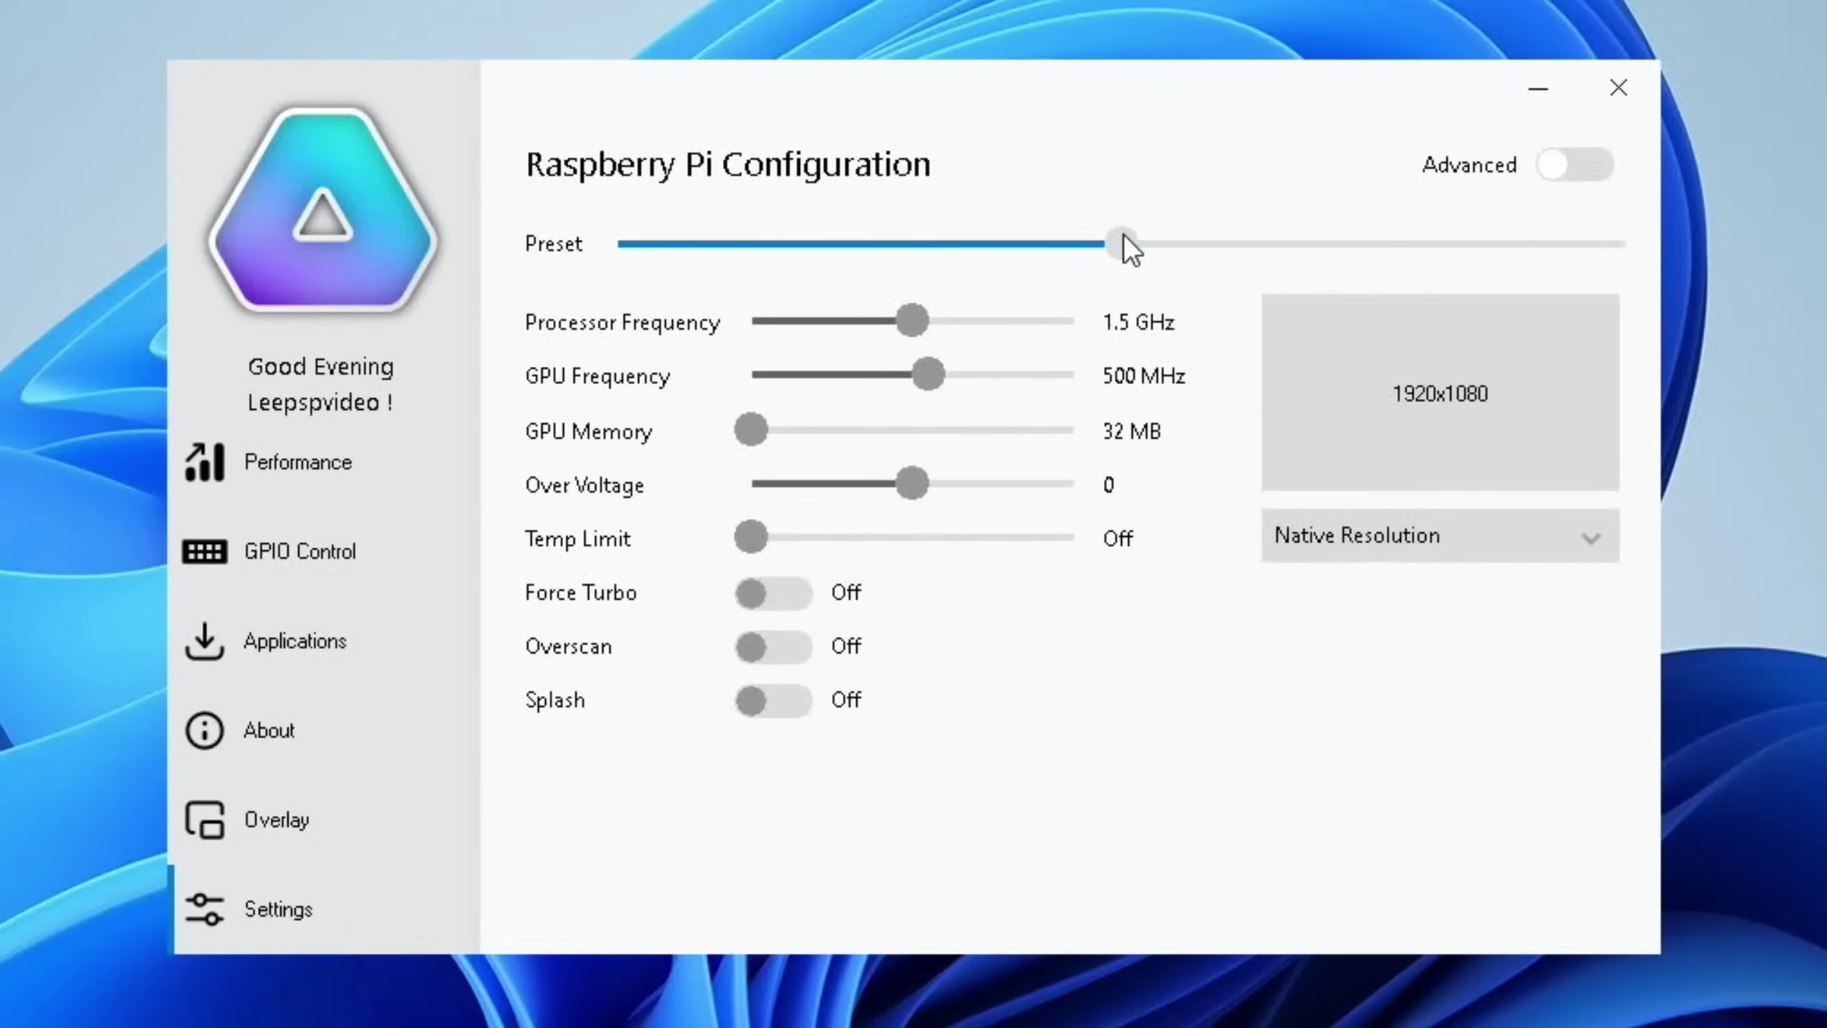
# Step: Save a 2.1 GHz, over voltage 6 overclock preset, close the app, and restart Windows
pyautogui.moveTo(1124, 235); pyautogui.dragTo(1333, 246)
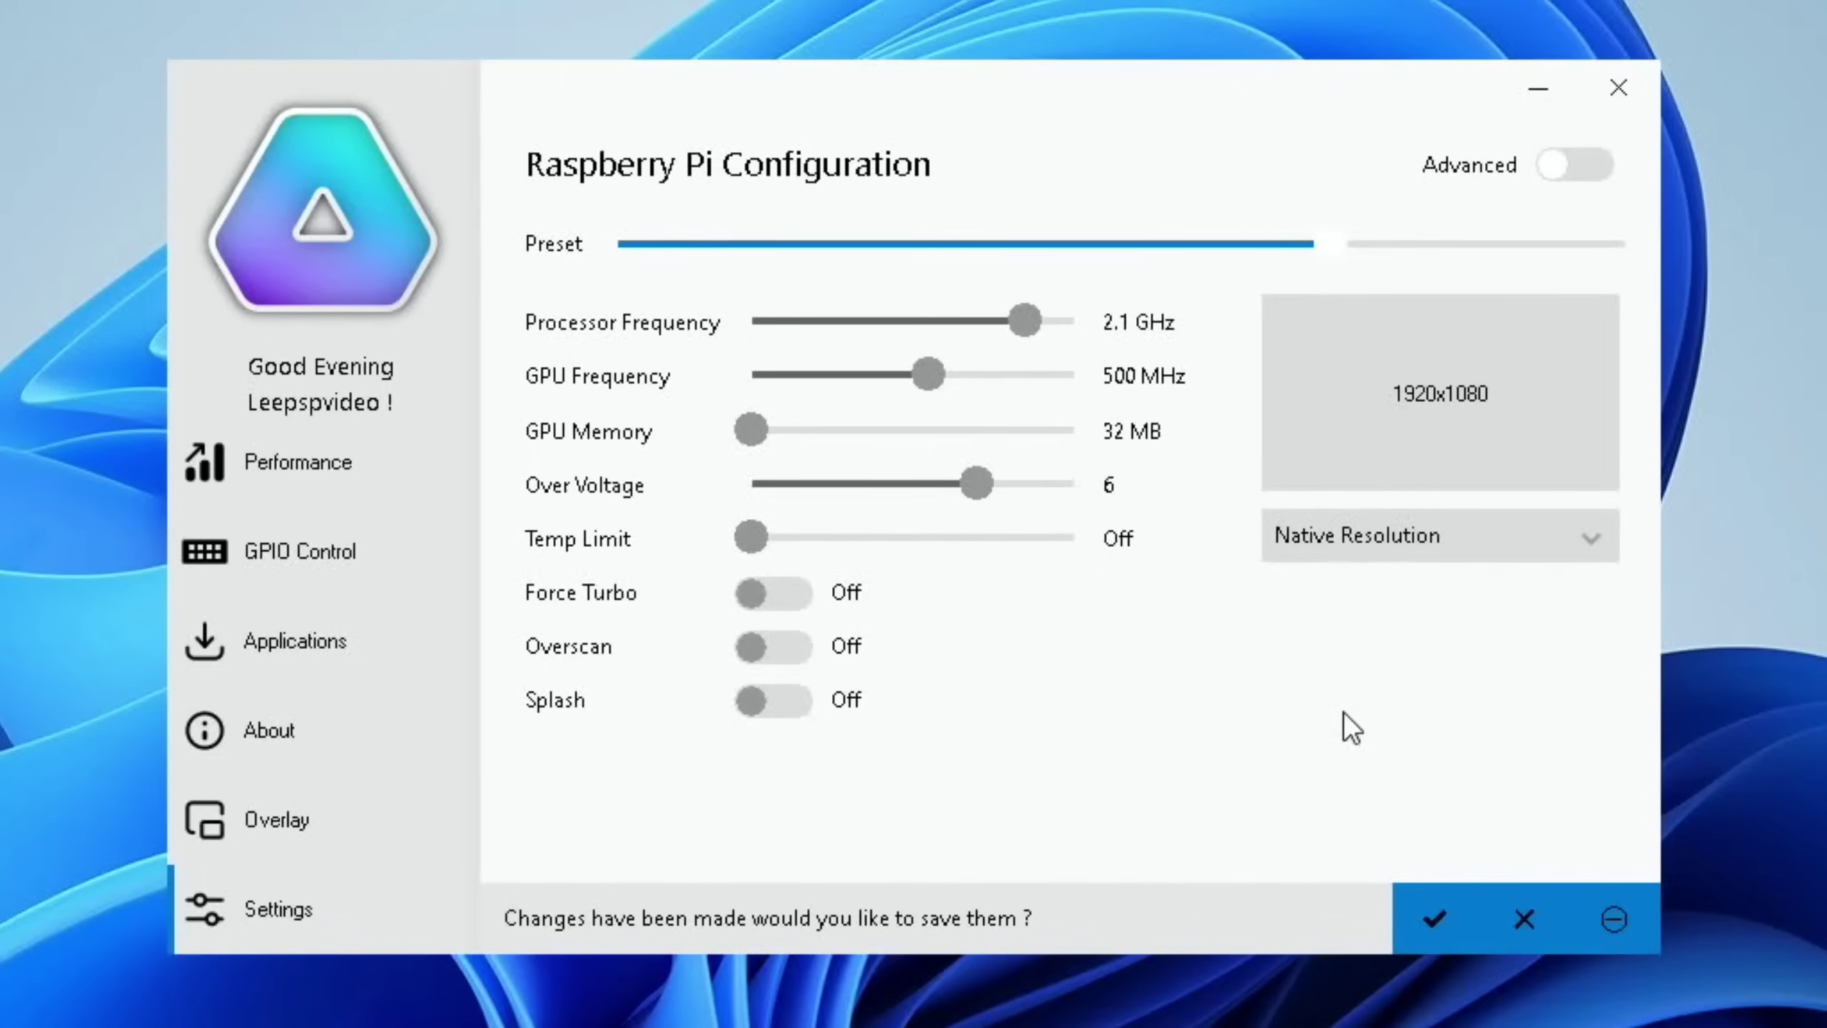
pyautogui.click(1429, 919)
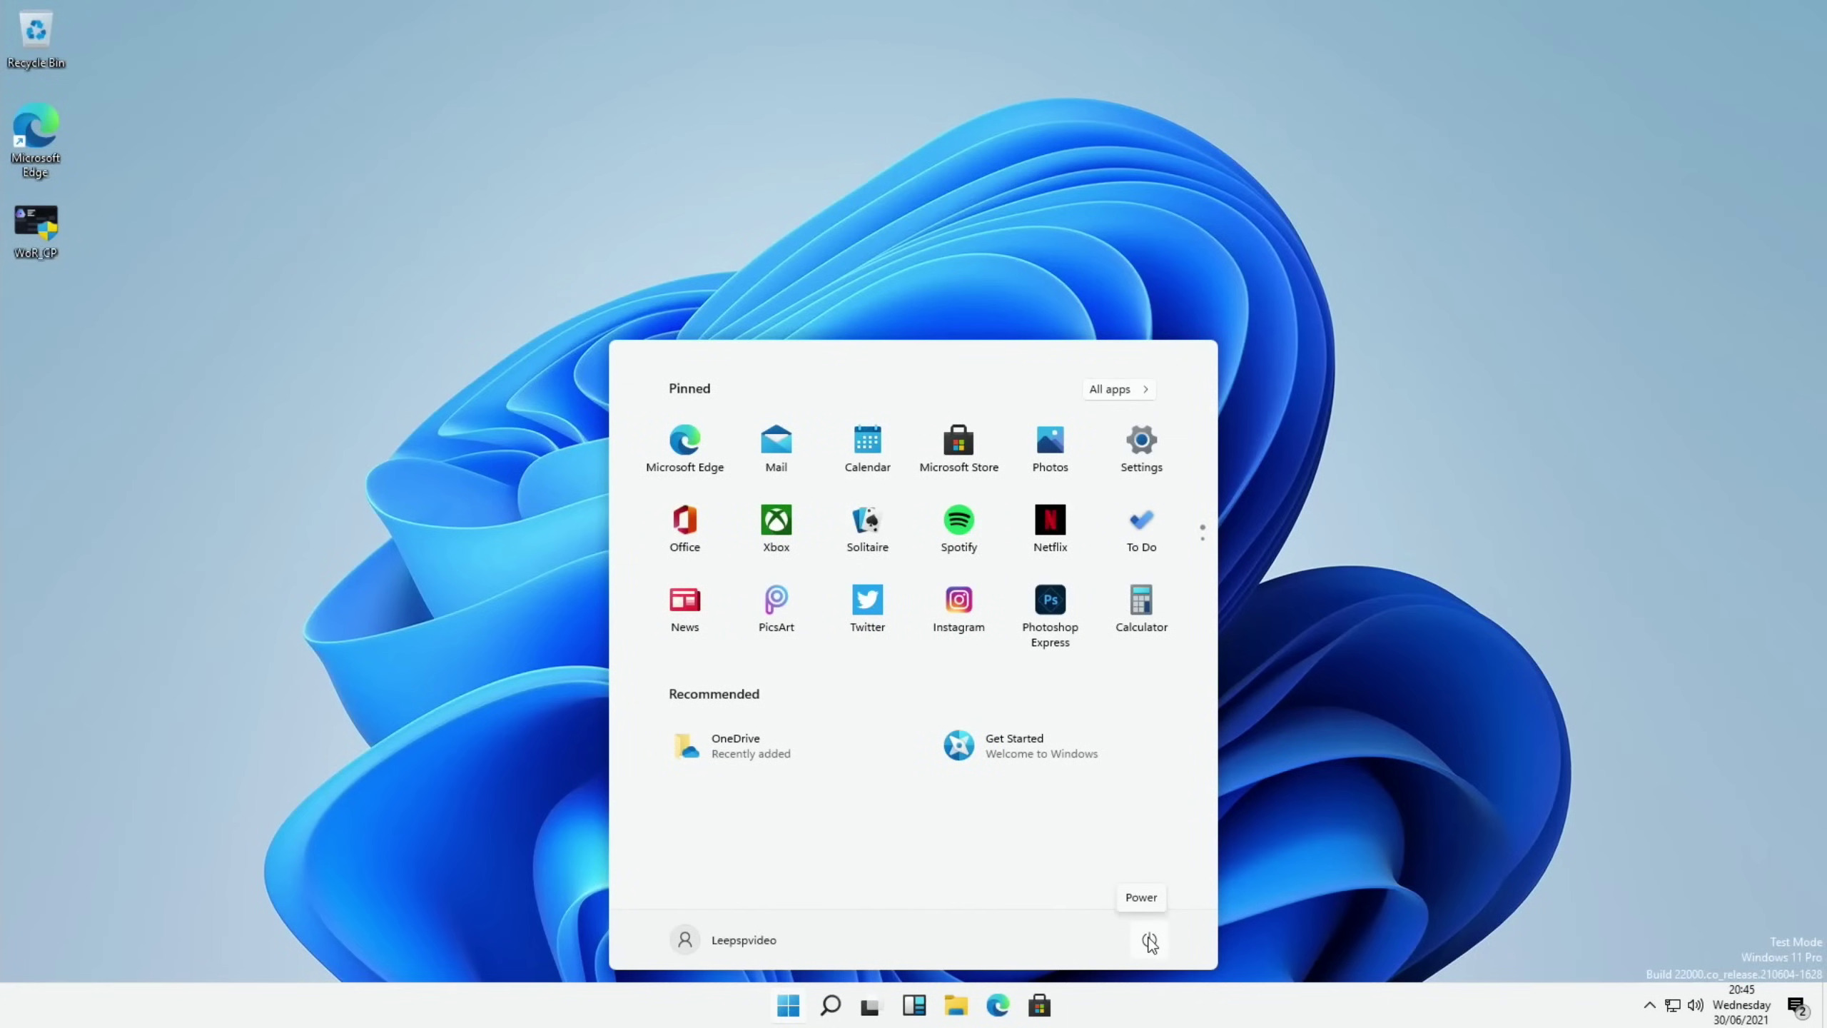
pyautogui.click(1150, 939)
pyautogui.click(1147, 898)
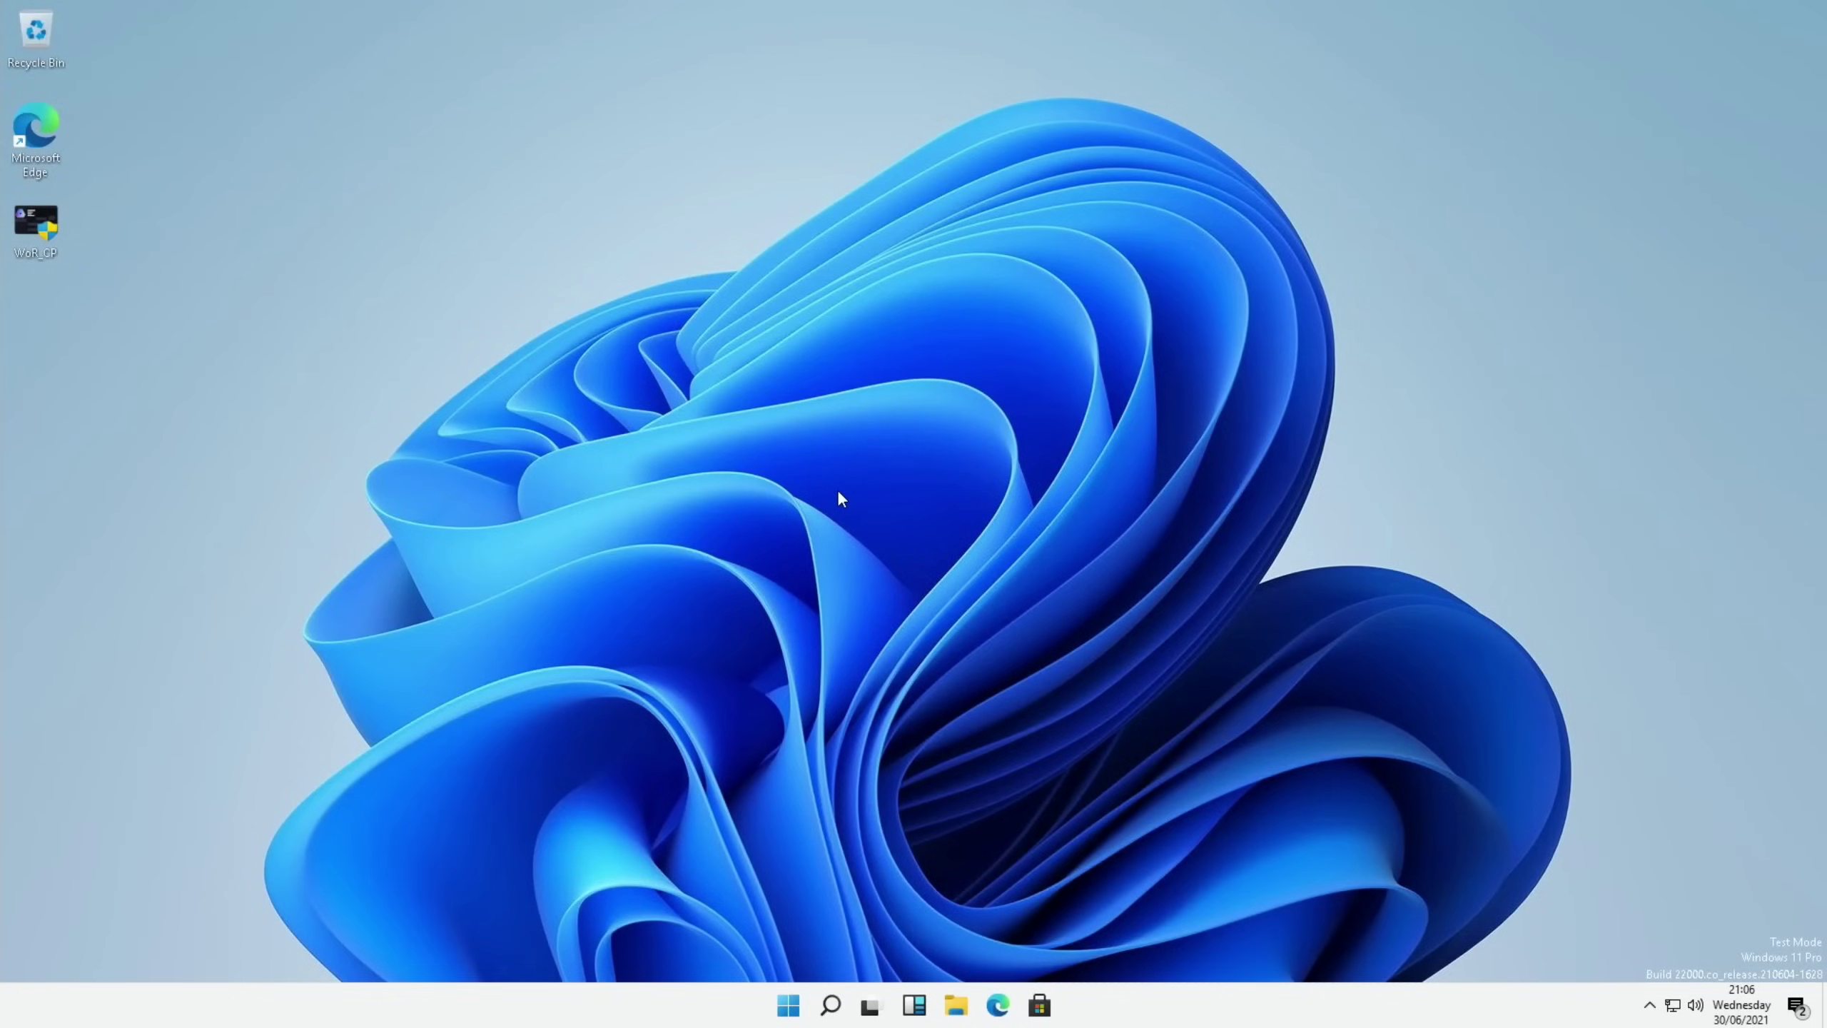
pyautogui.hotkey('ctrl', 'alt', 'Delete')
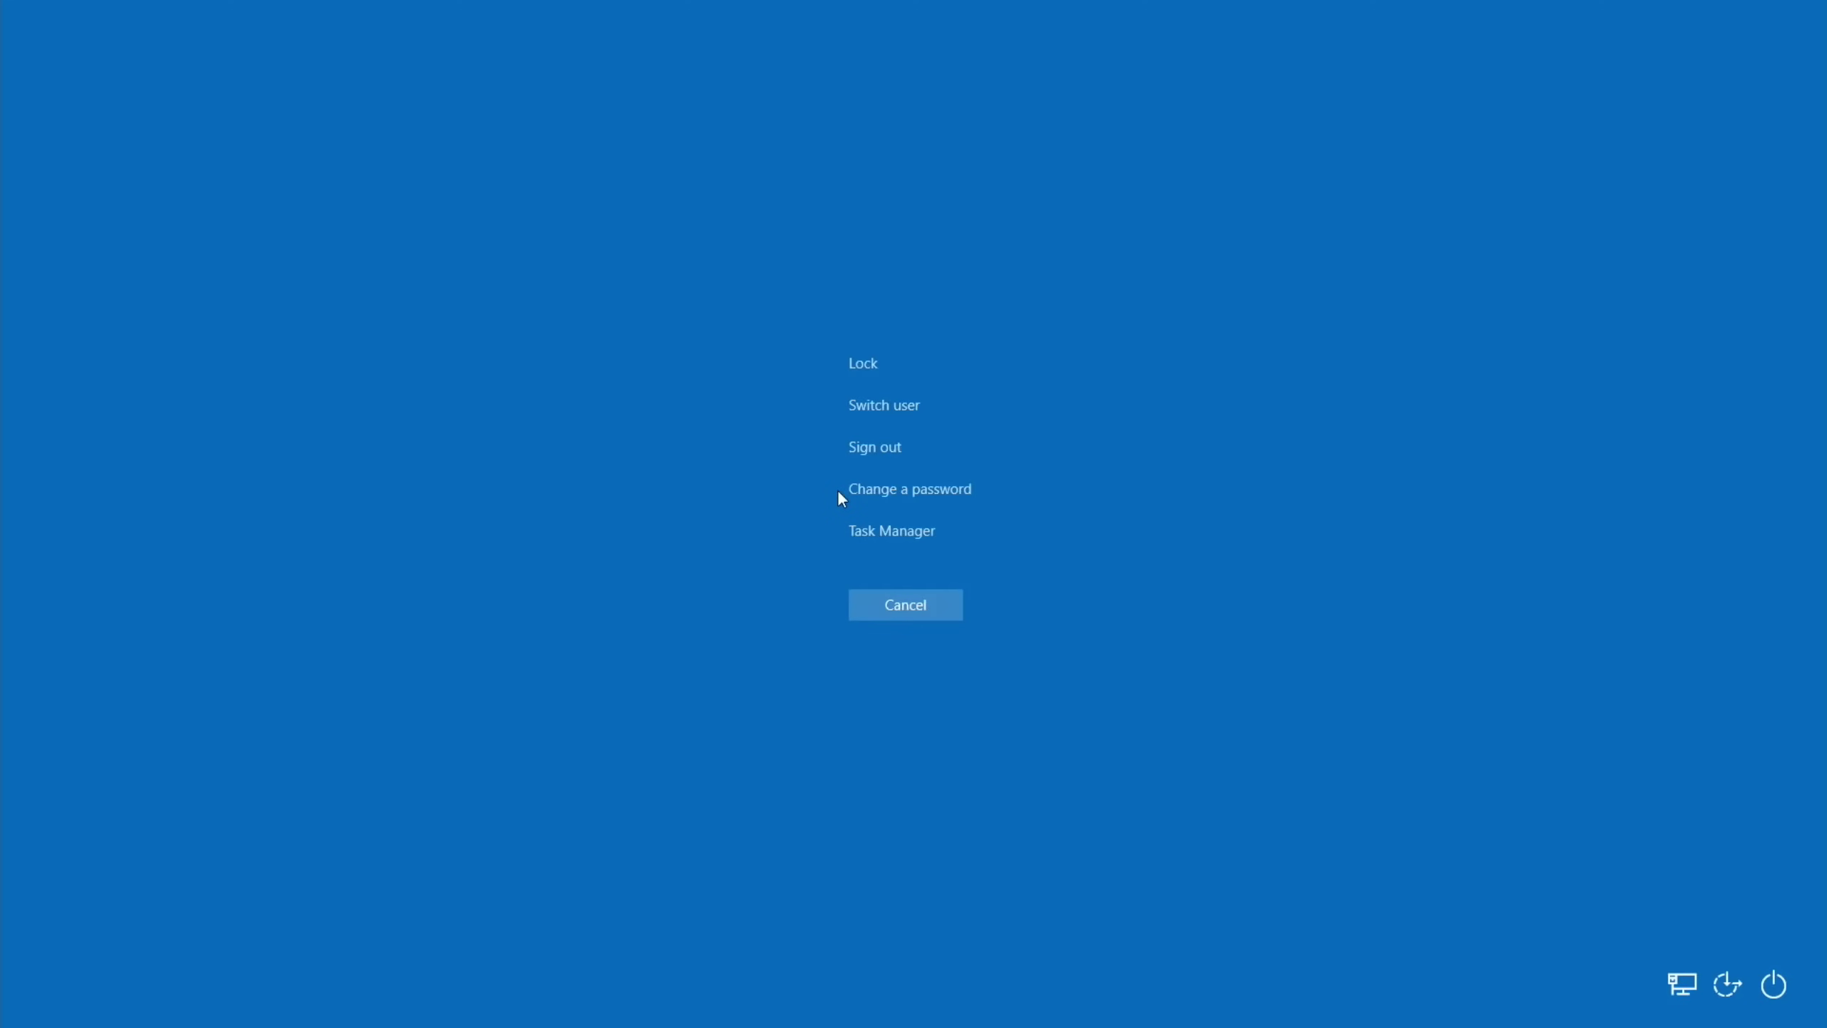
pyautogui.click(882, 531)
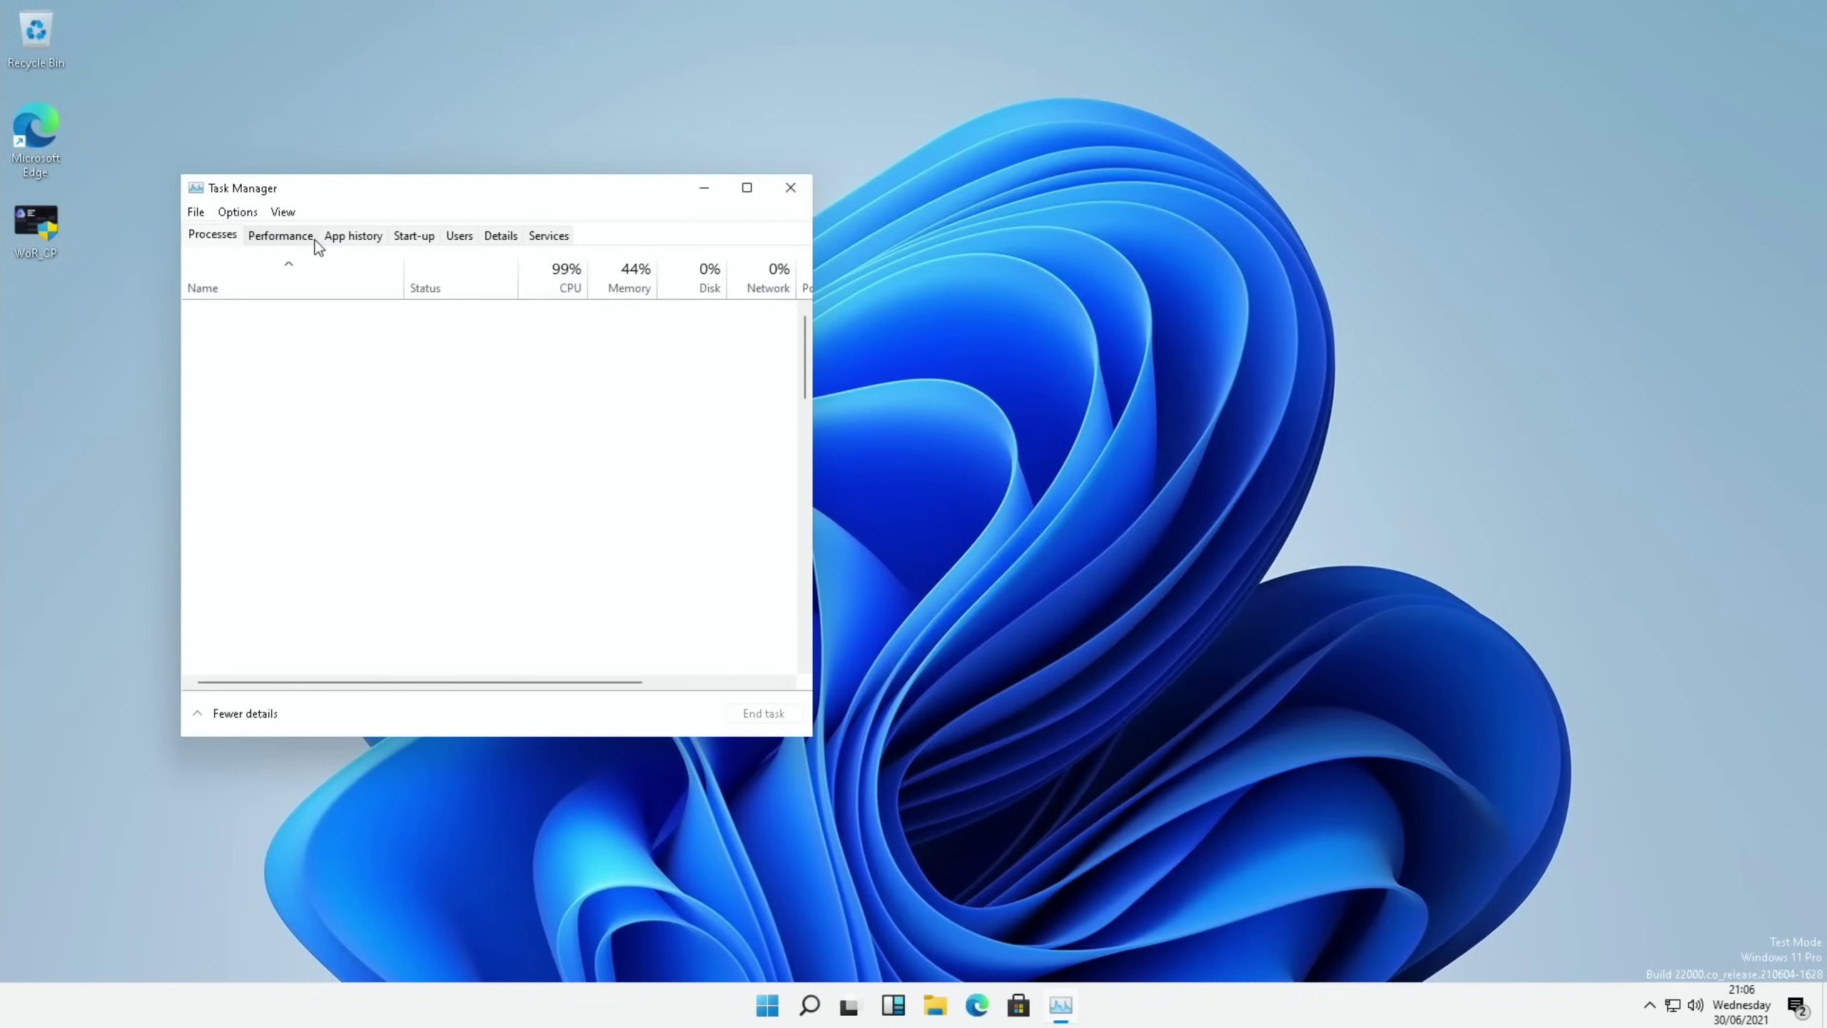
pyautogui.click(284, 237)
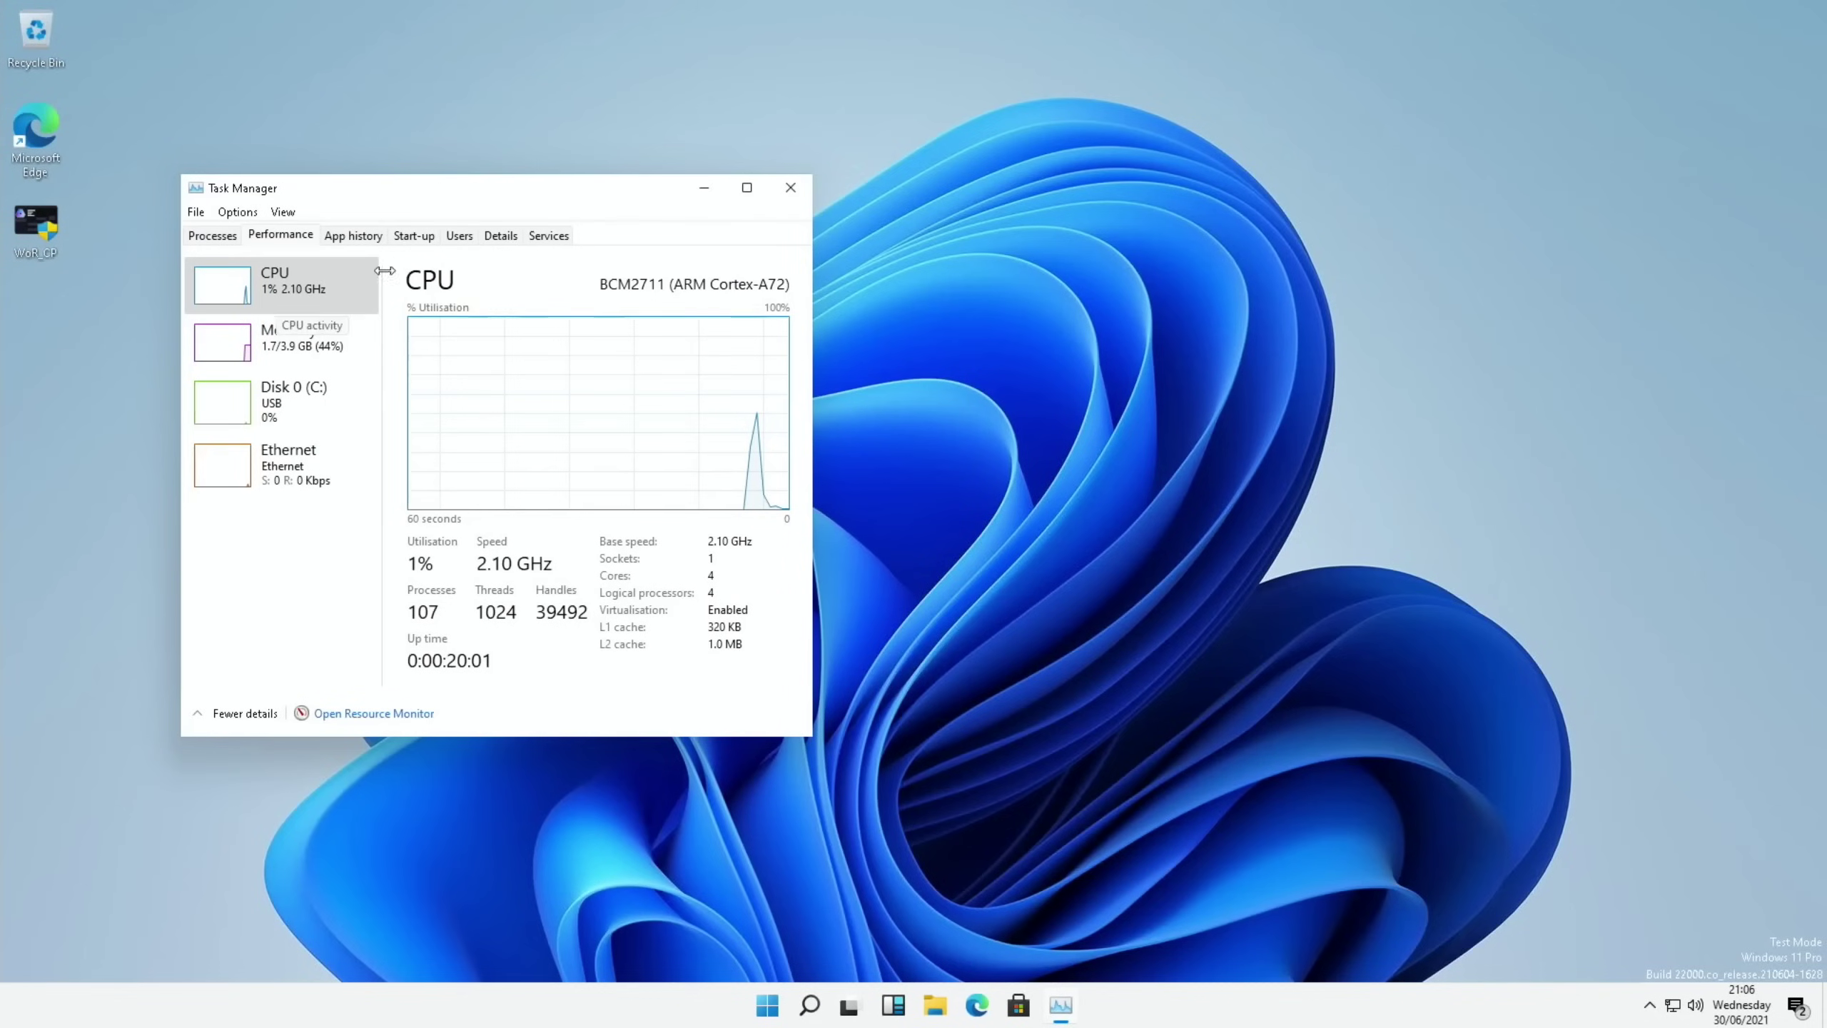
pyautogui.click(791, 187)
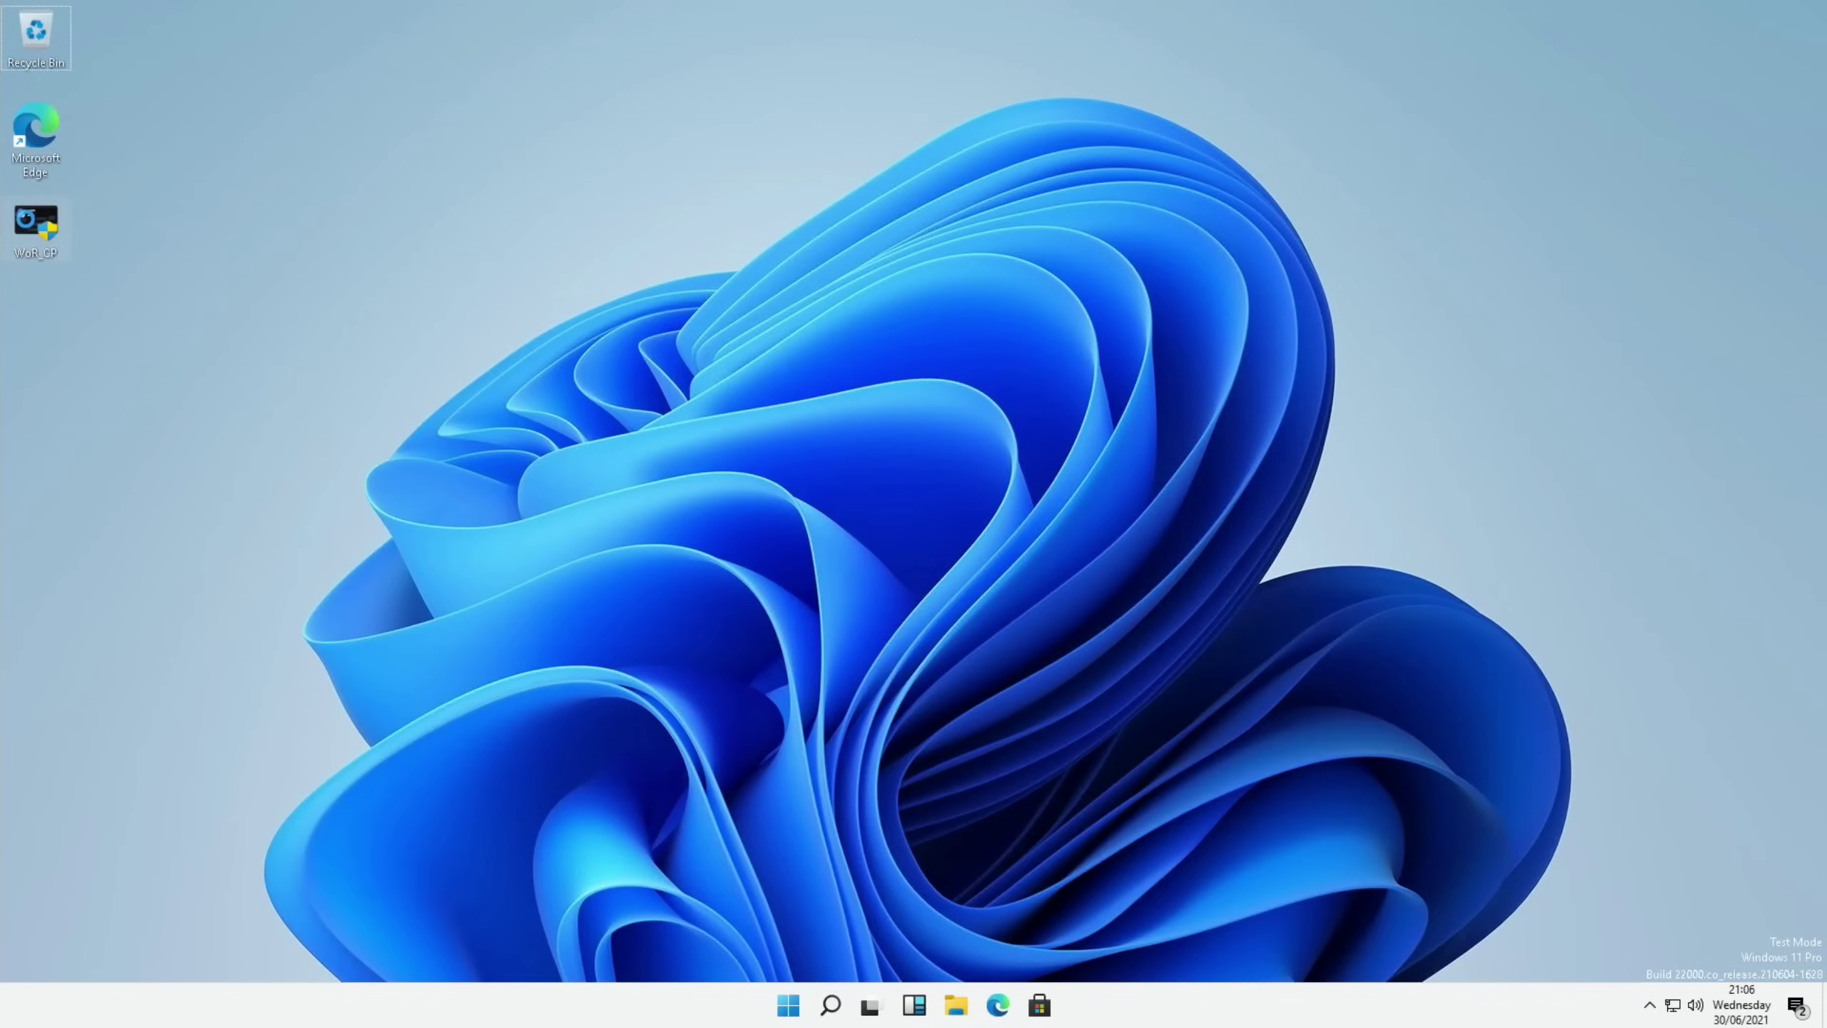
# Step: Relaunch WoR_CP as administrator, approving the UAC prompt
pyautogui.rightClick(30, 227)
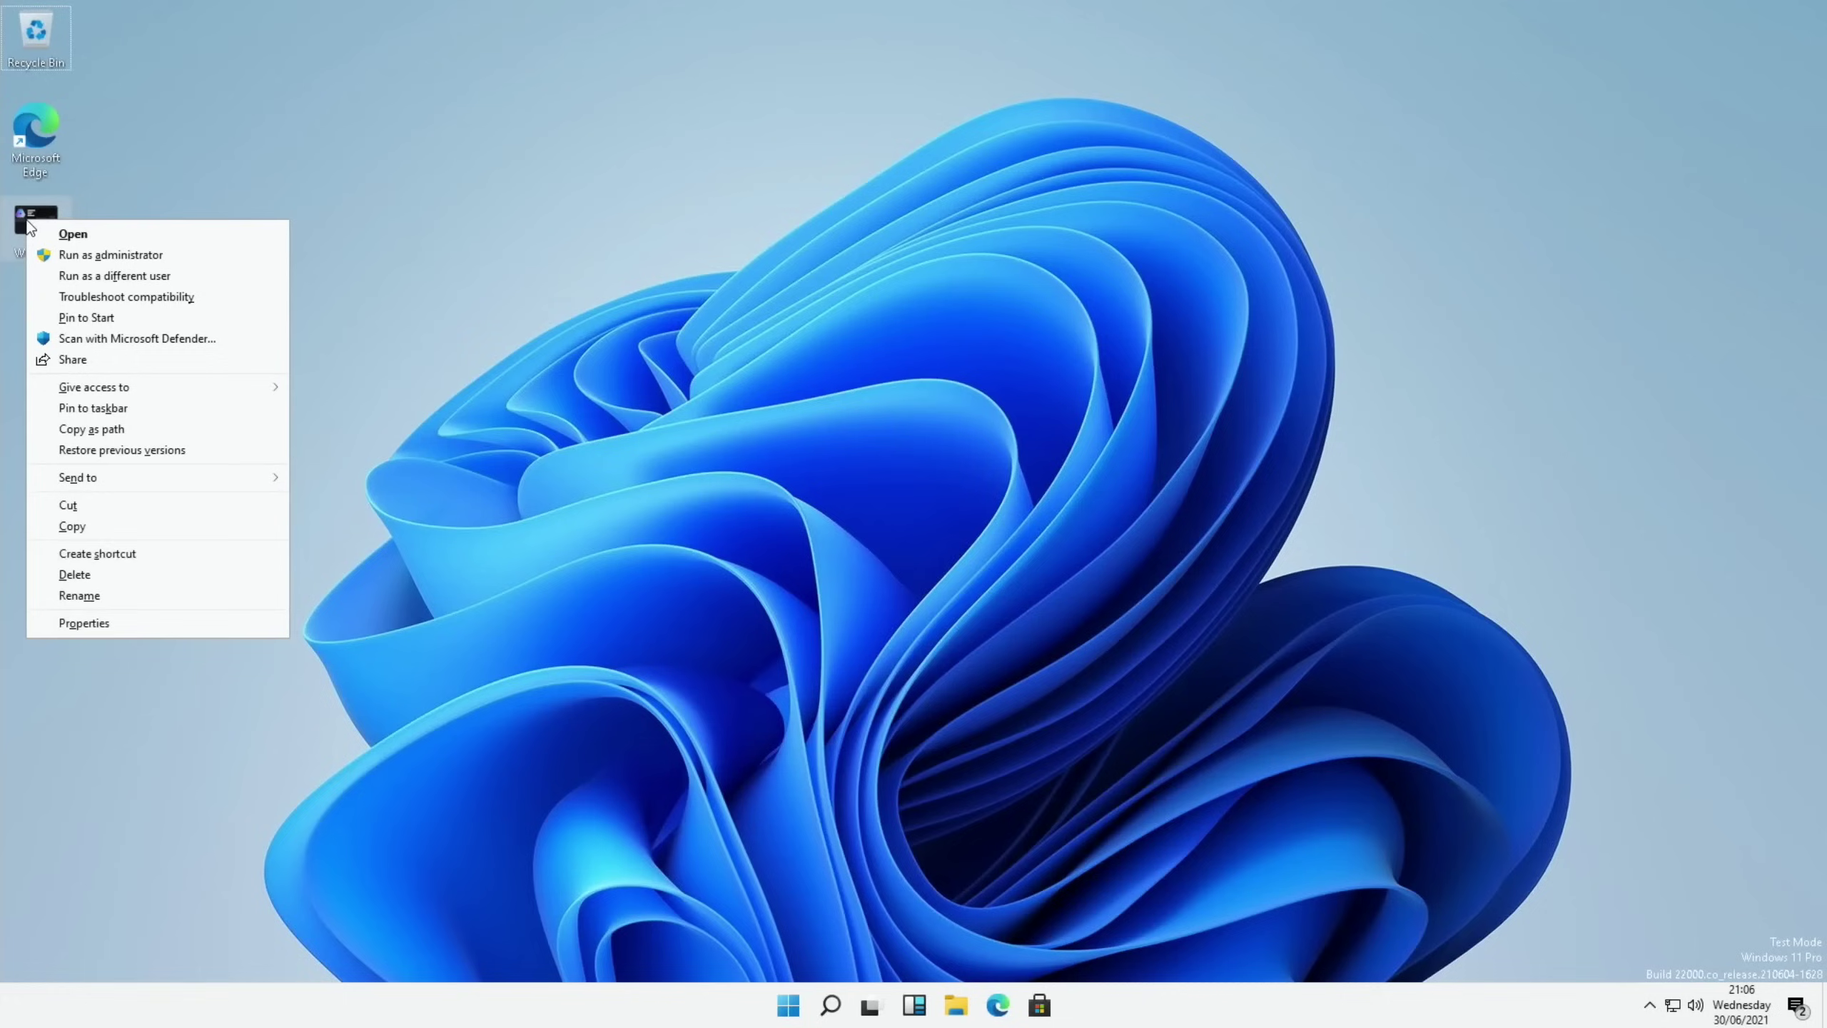
pyautogui.click(75, 253)
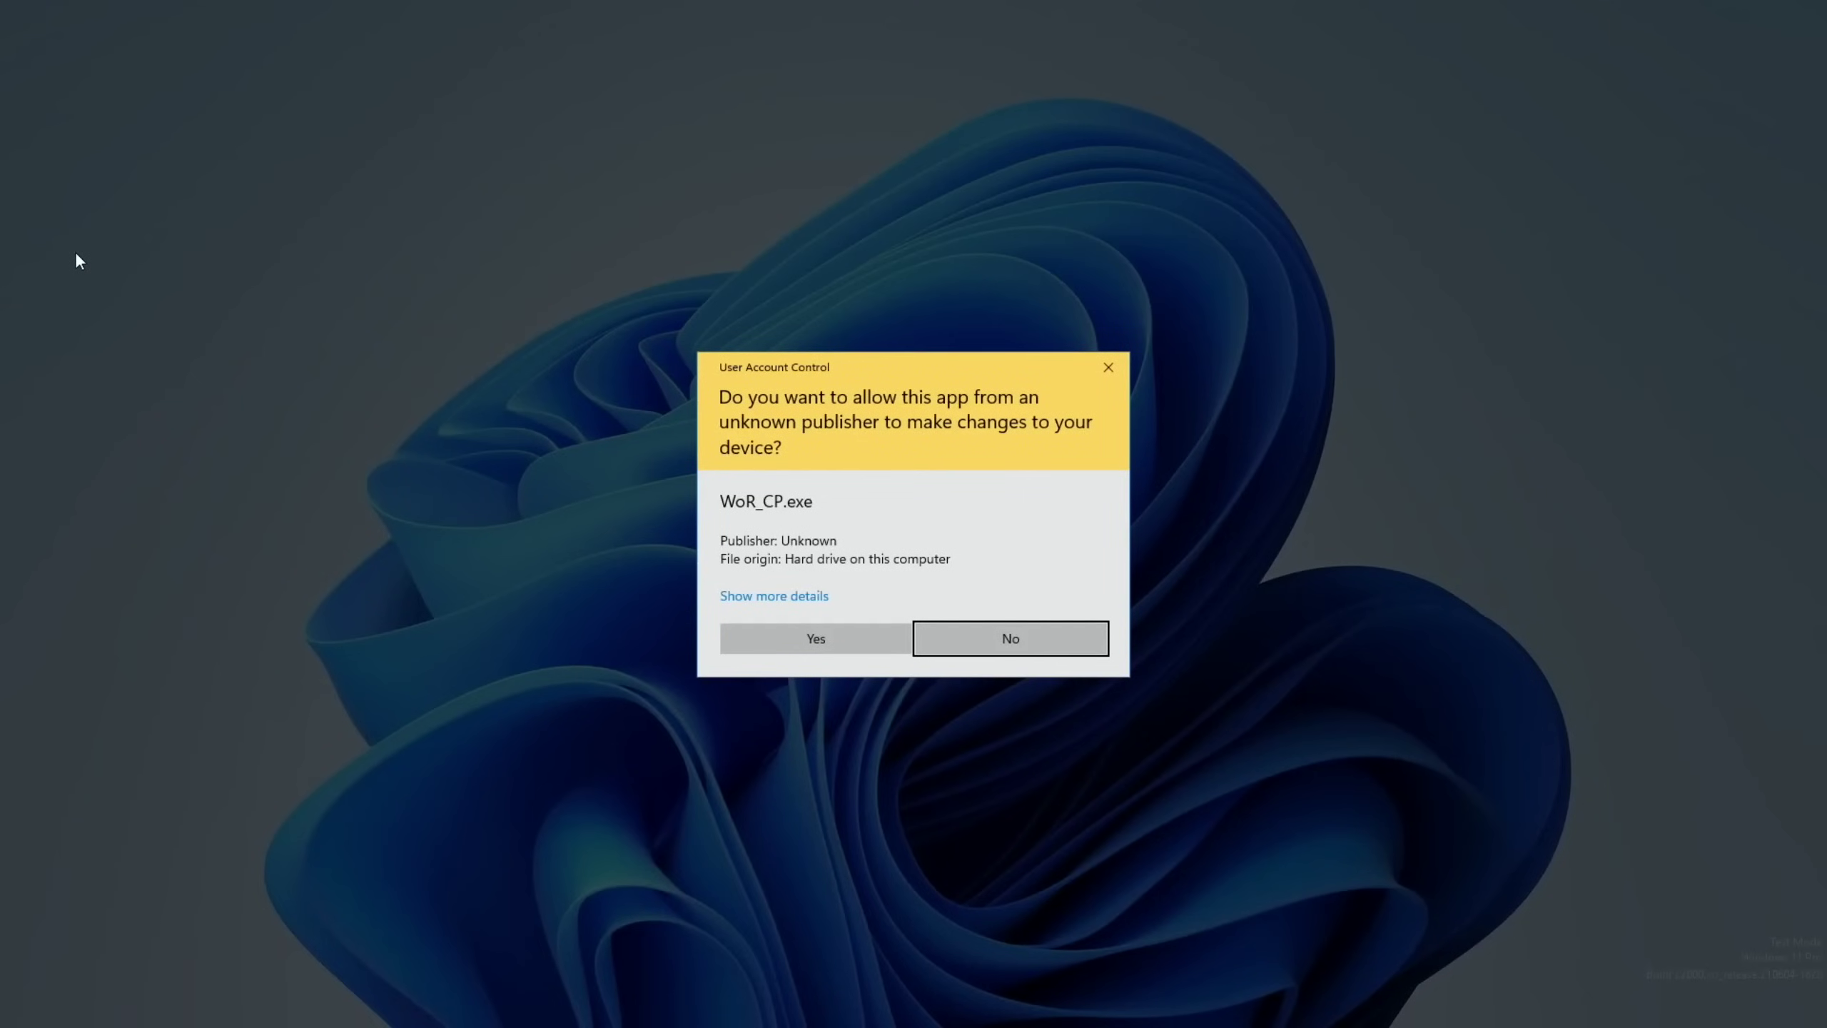
pyautogui.click(752, 638)
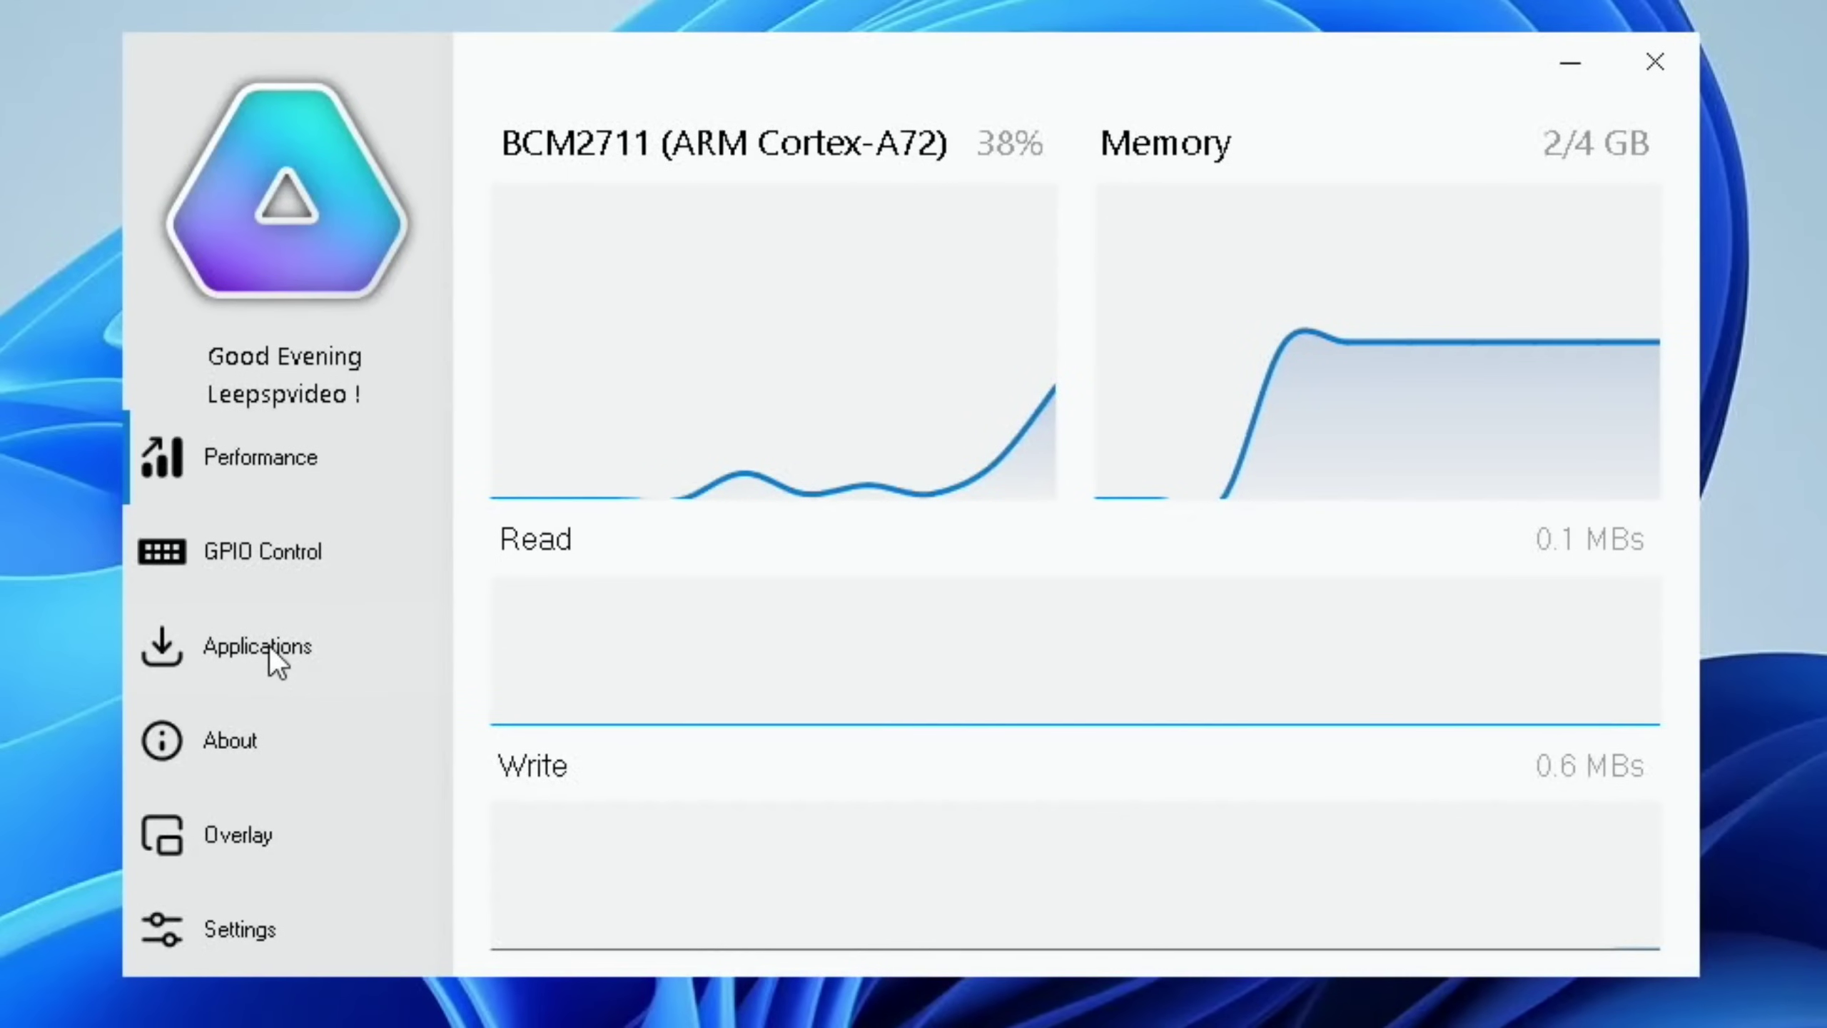
# Step: Look over the Applications list, then open the Raspberry Pi Configuration settings
pyautogui.click(268, 646)
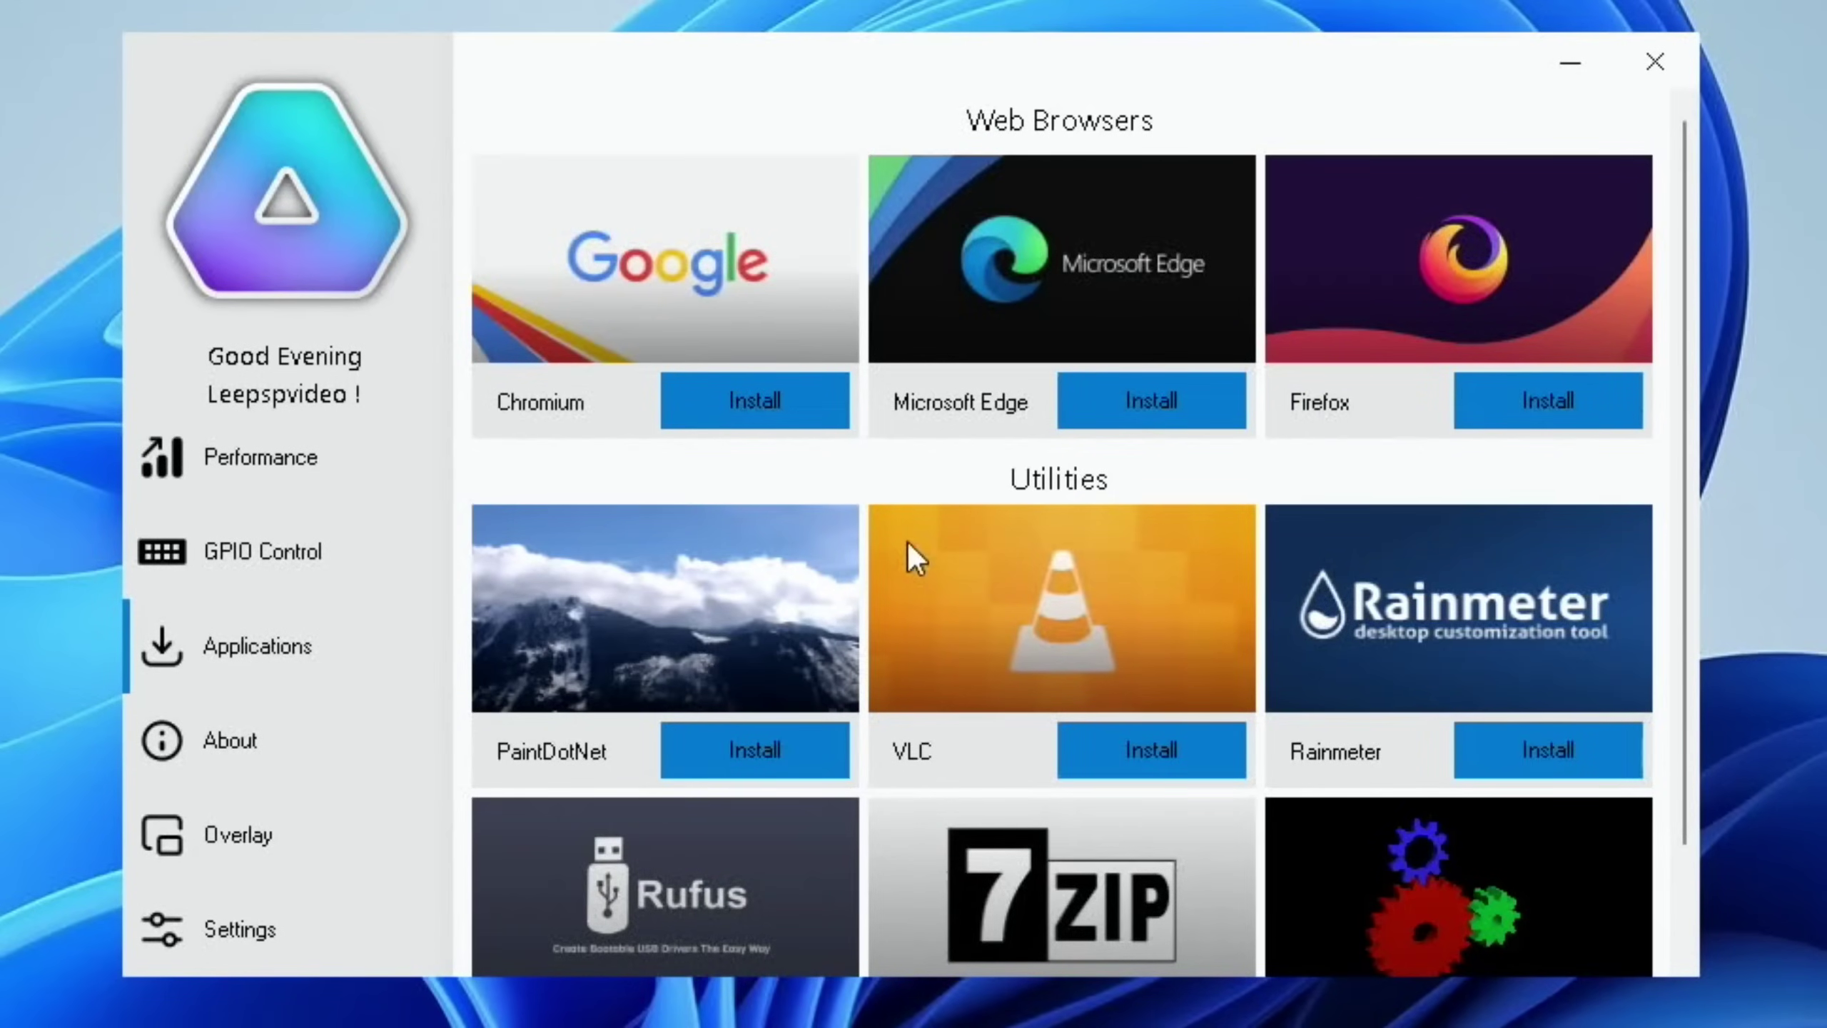
pyautogui.scroll(-2, 993, 548)
pyautogui.scroll(2, 994, 548)
pyautogui.click(237, 930)
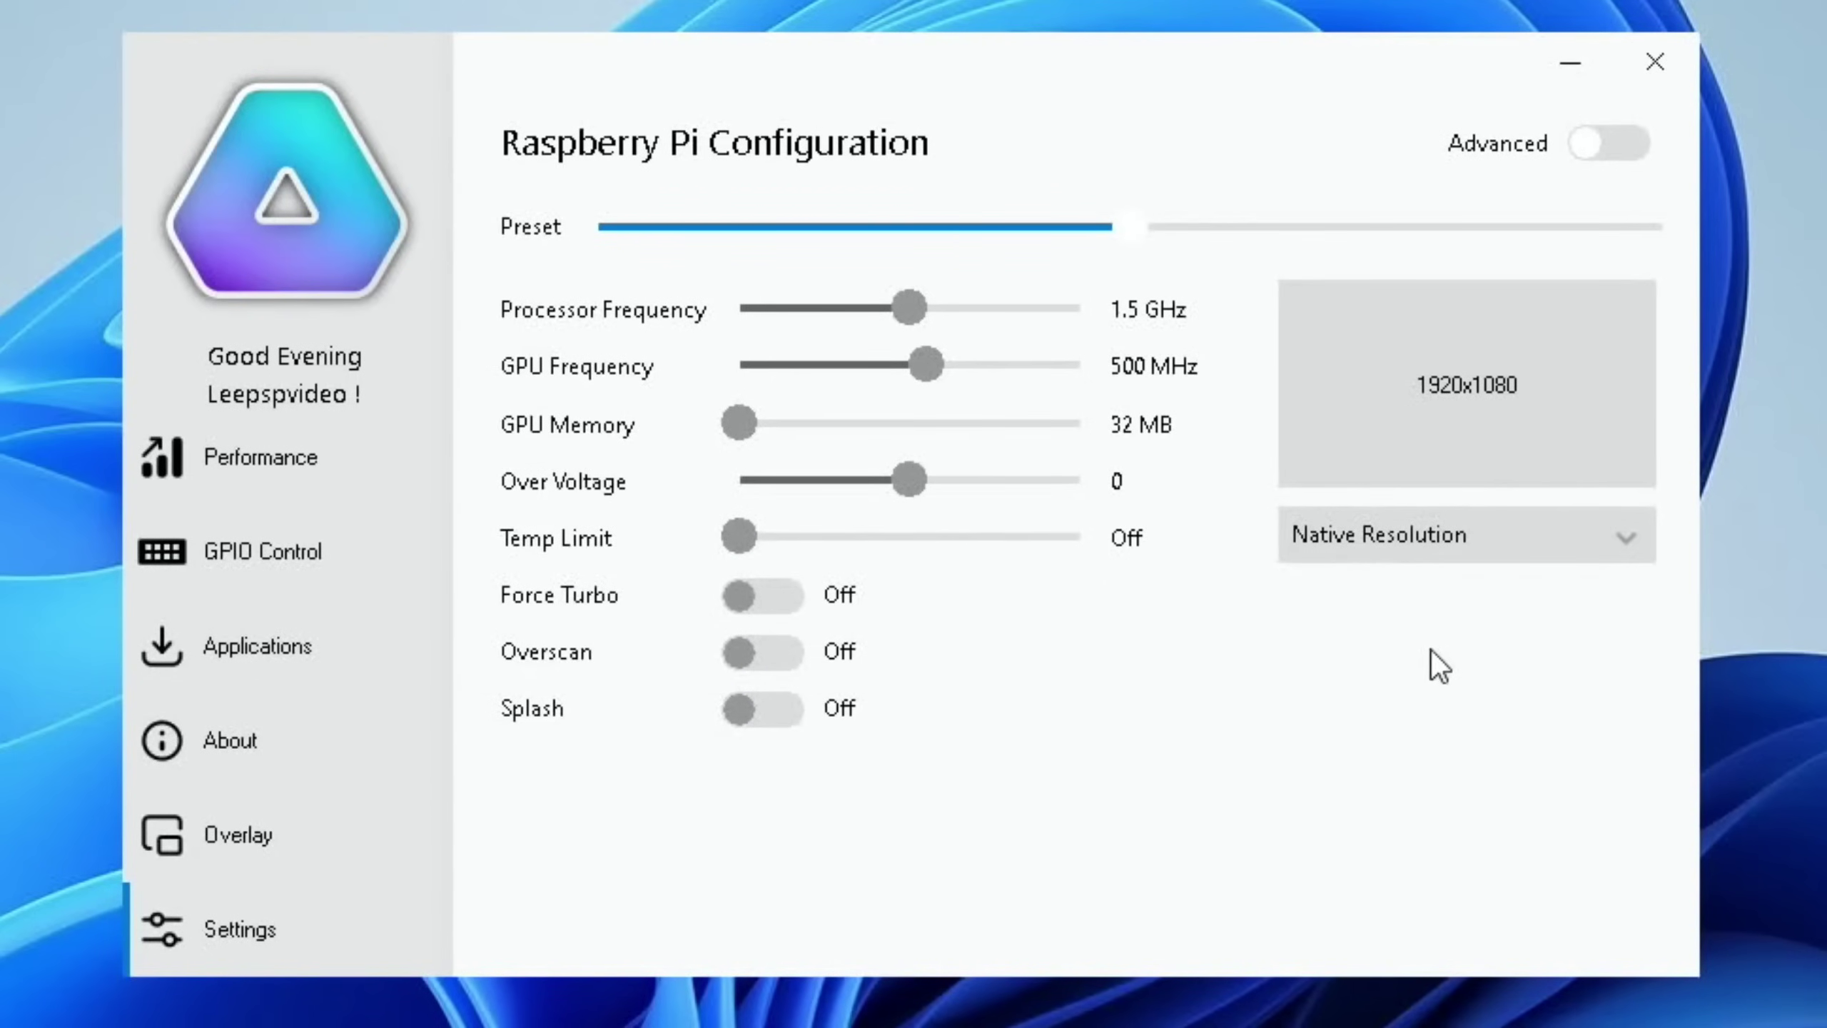
# Step: Set Native Resolution to 1280x720, save it, and close WoR Control Panel
pyautogui.click(1609, 566)
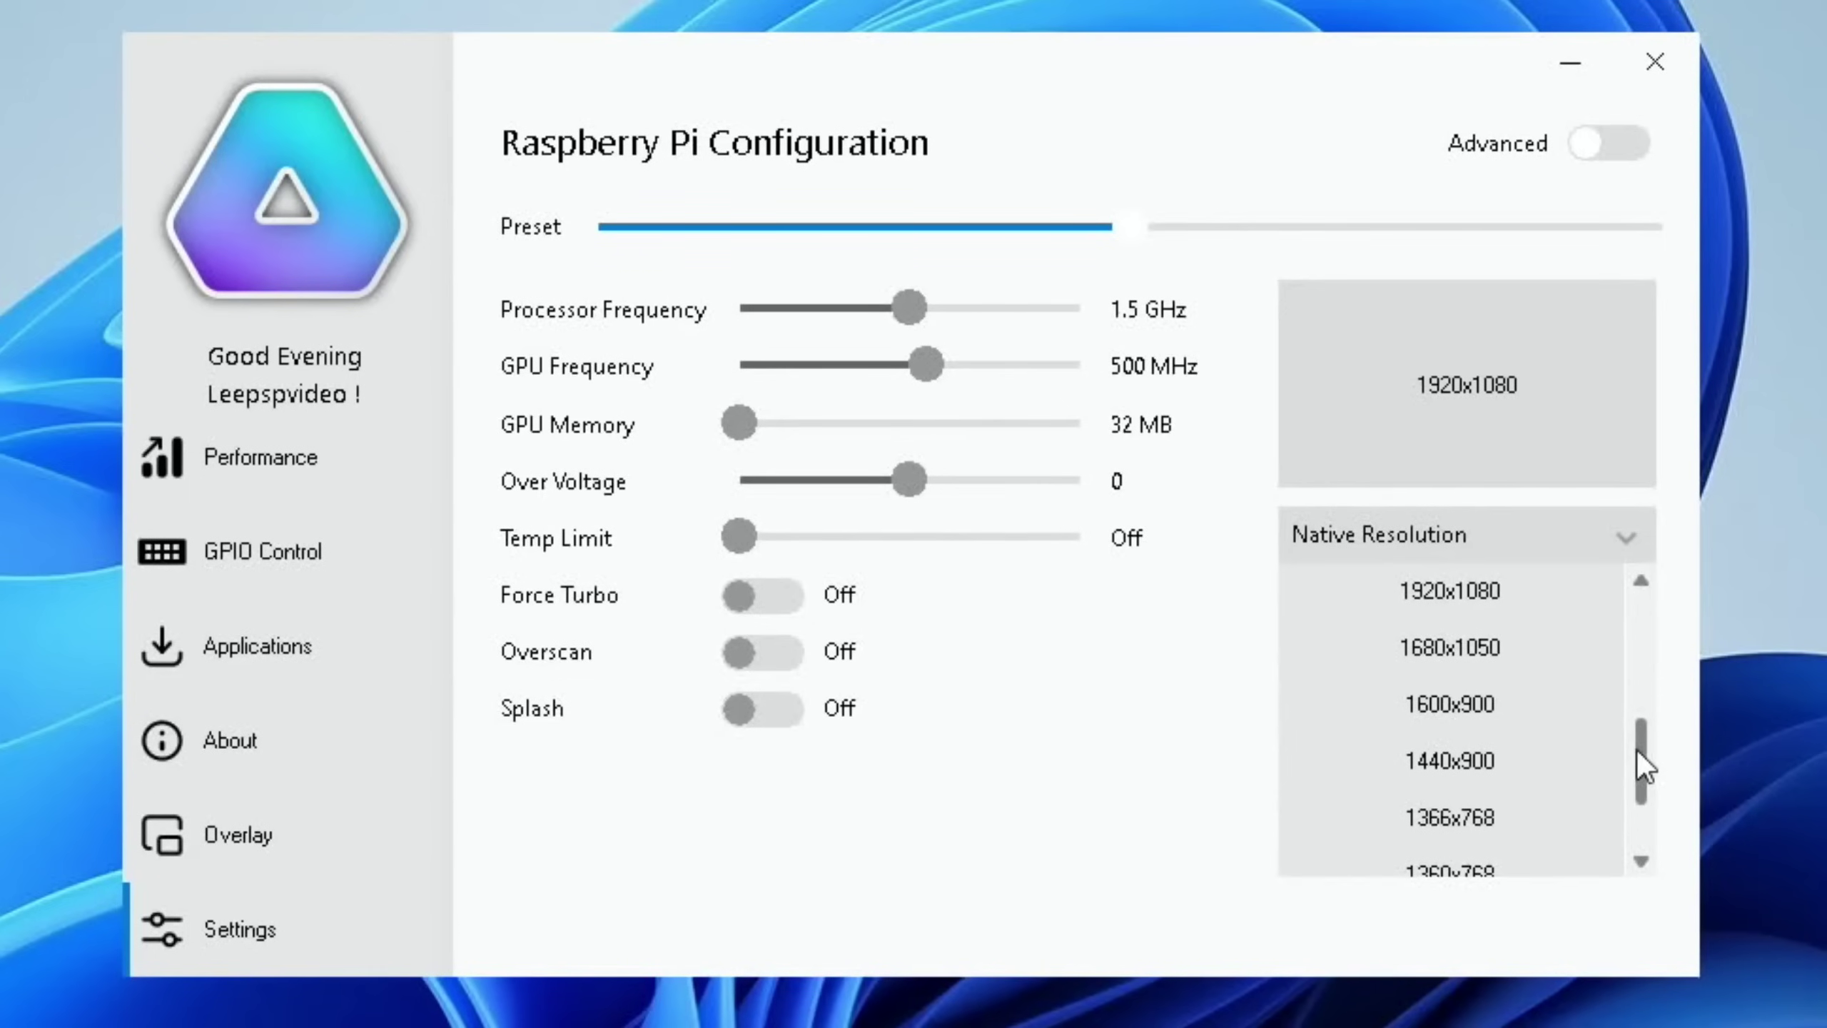
pyautogui.scroll(-5, 1643, 826)
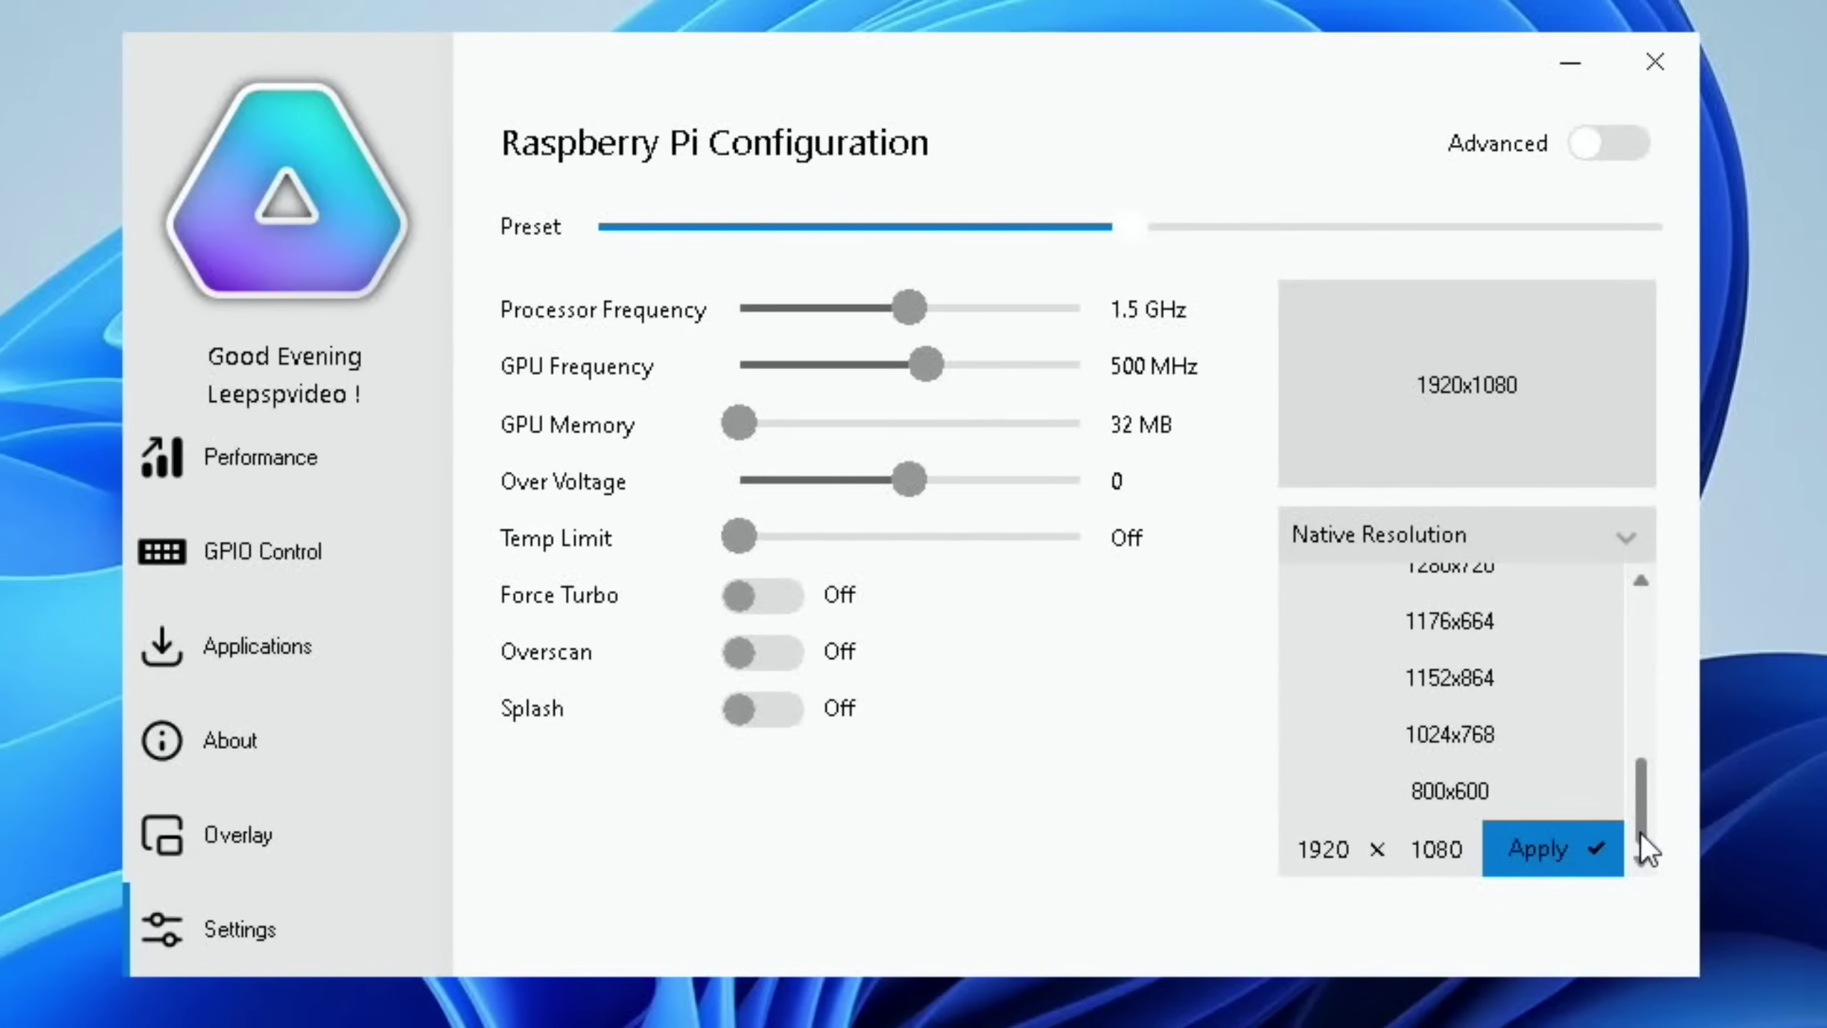
pyautogui.scroll(1, 1524, 583)
pyautogui.click(1529, 590)
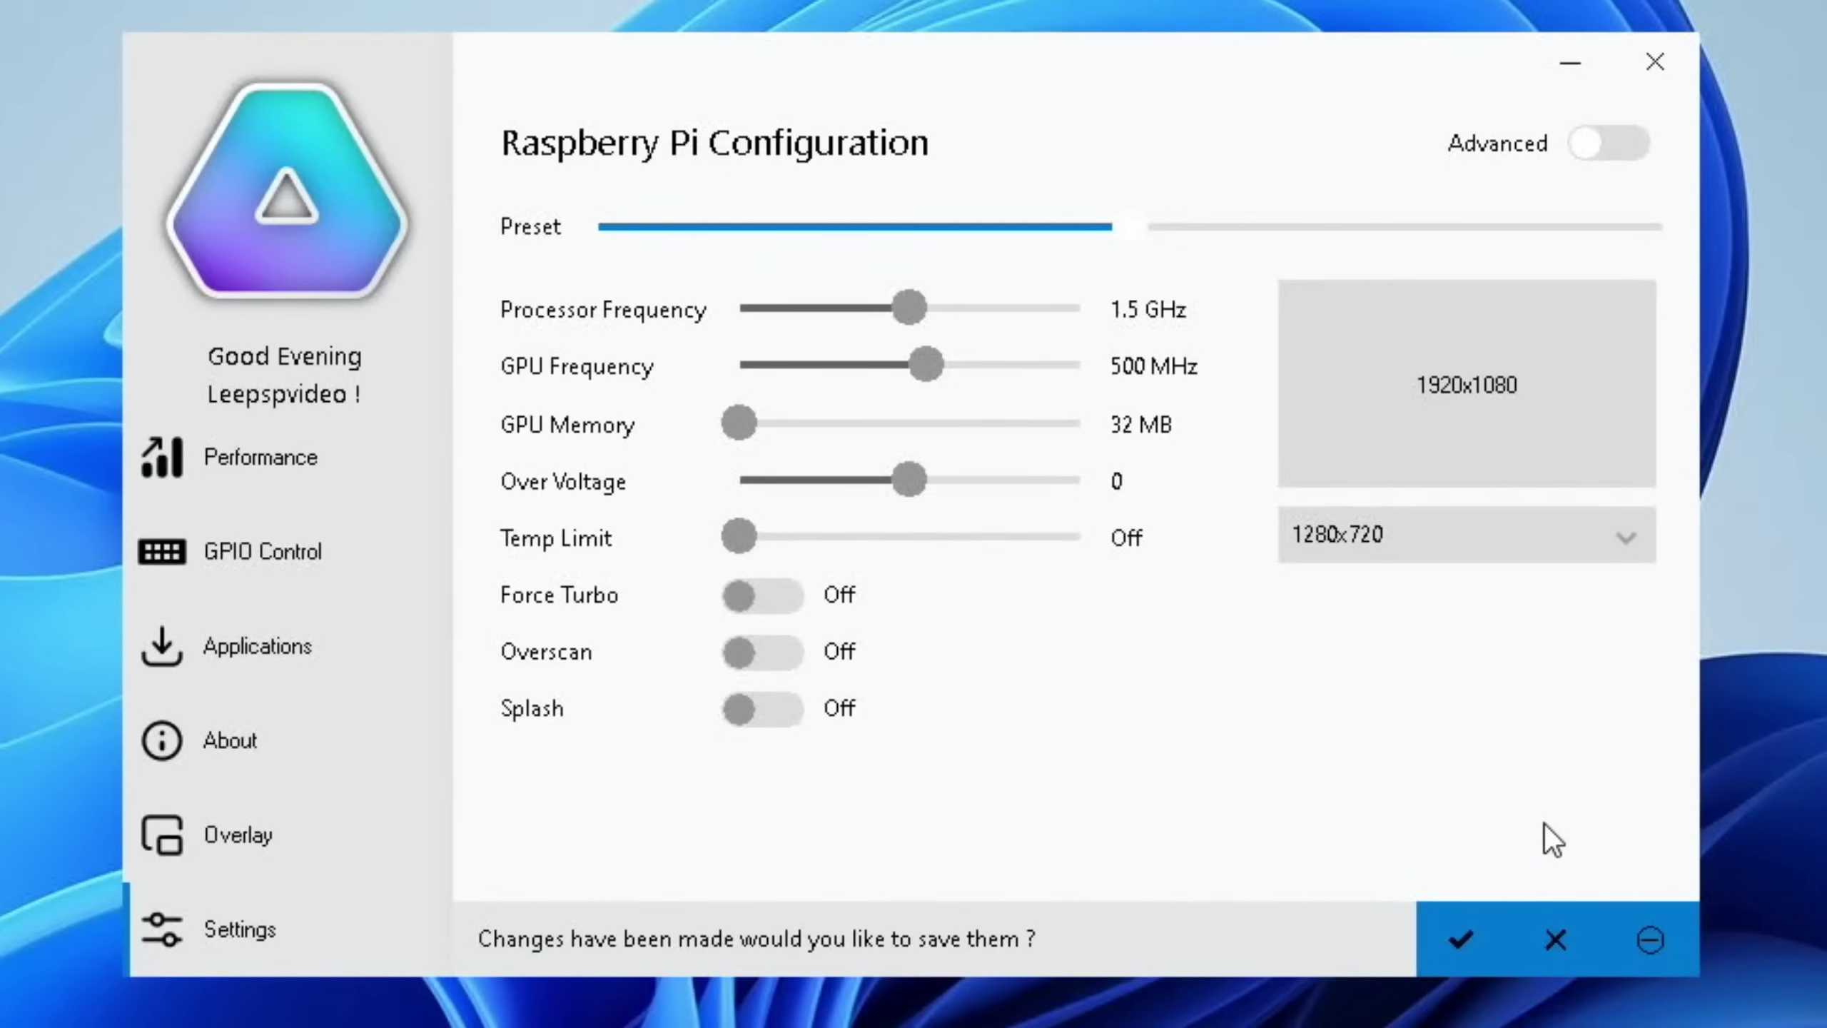
pyautogui.click(1466, 940)
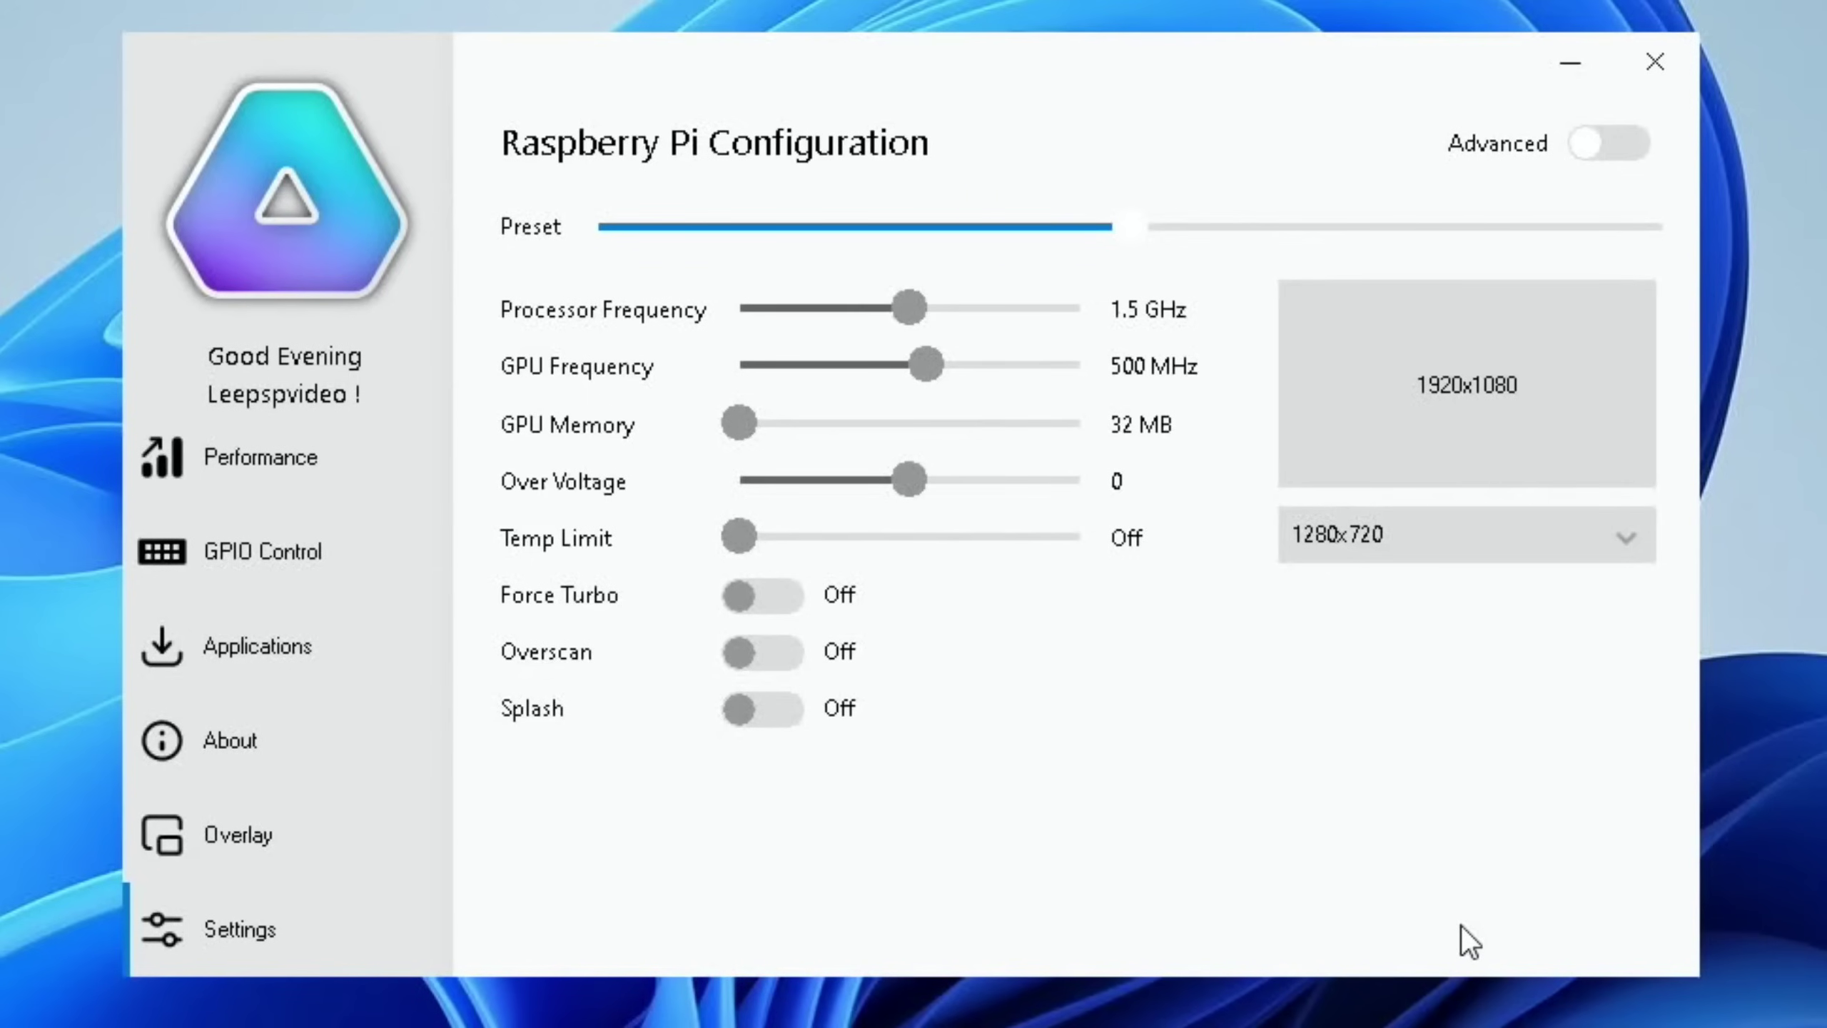
pyautogui.click(1661, 41)
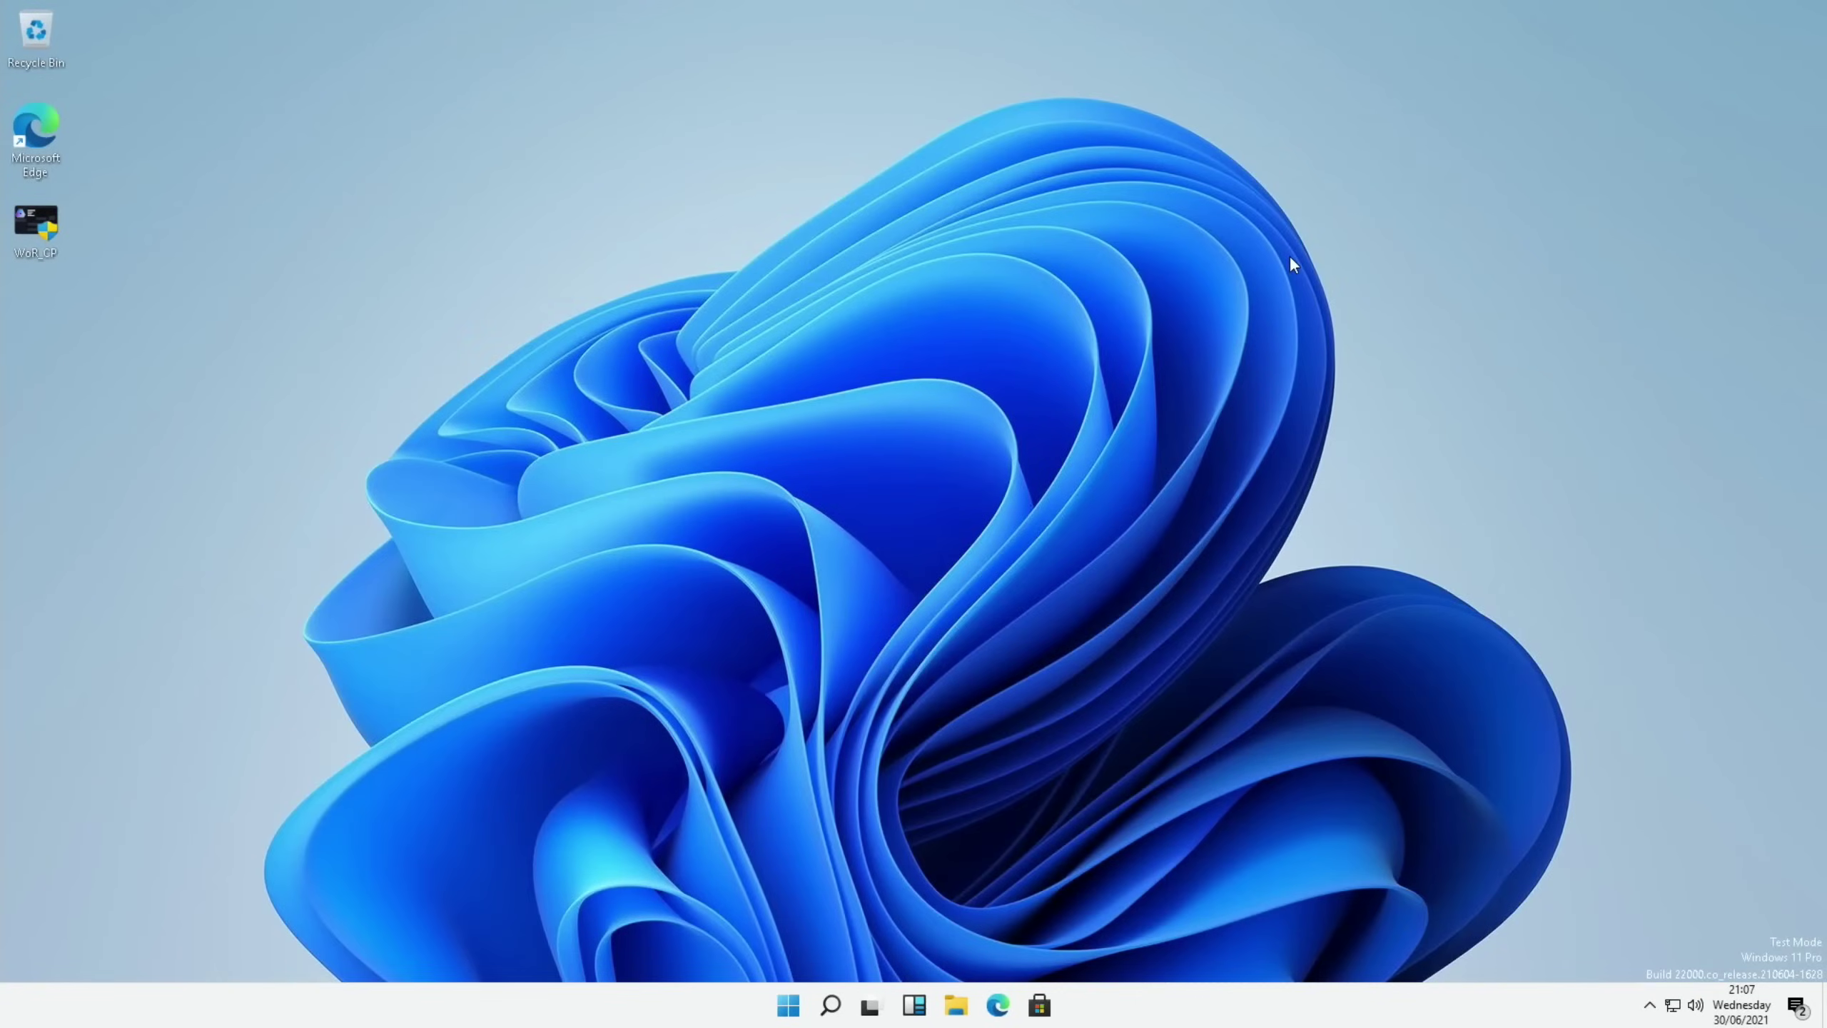
# Step: Restart Windows via the Alt+F4 dialog and enter the account password at sign-in
pyautogui.hotkey('alt', 'F4')
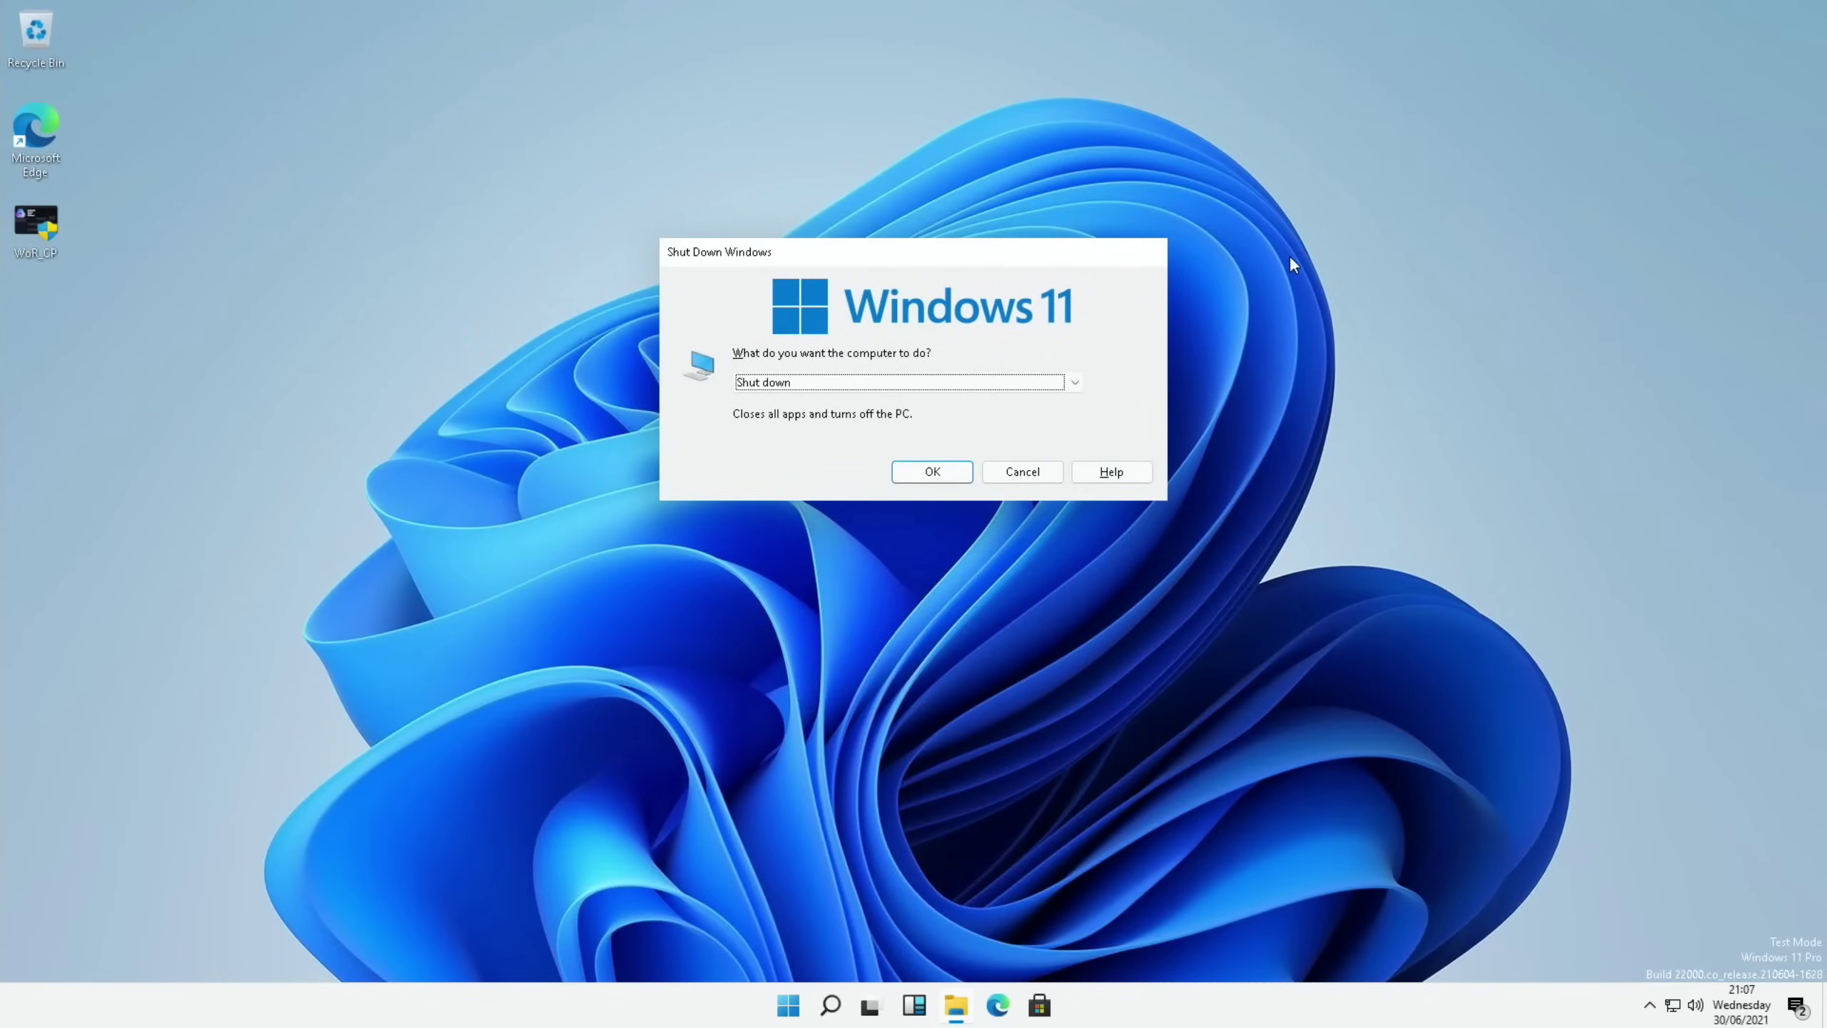
pyautogui.press('Down')
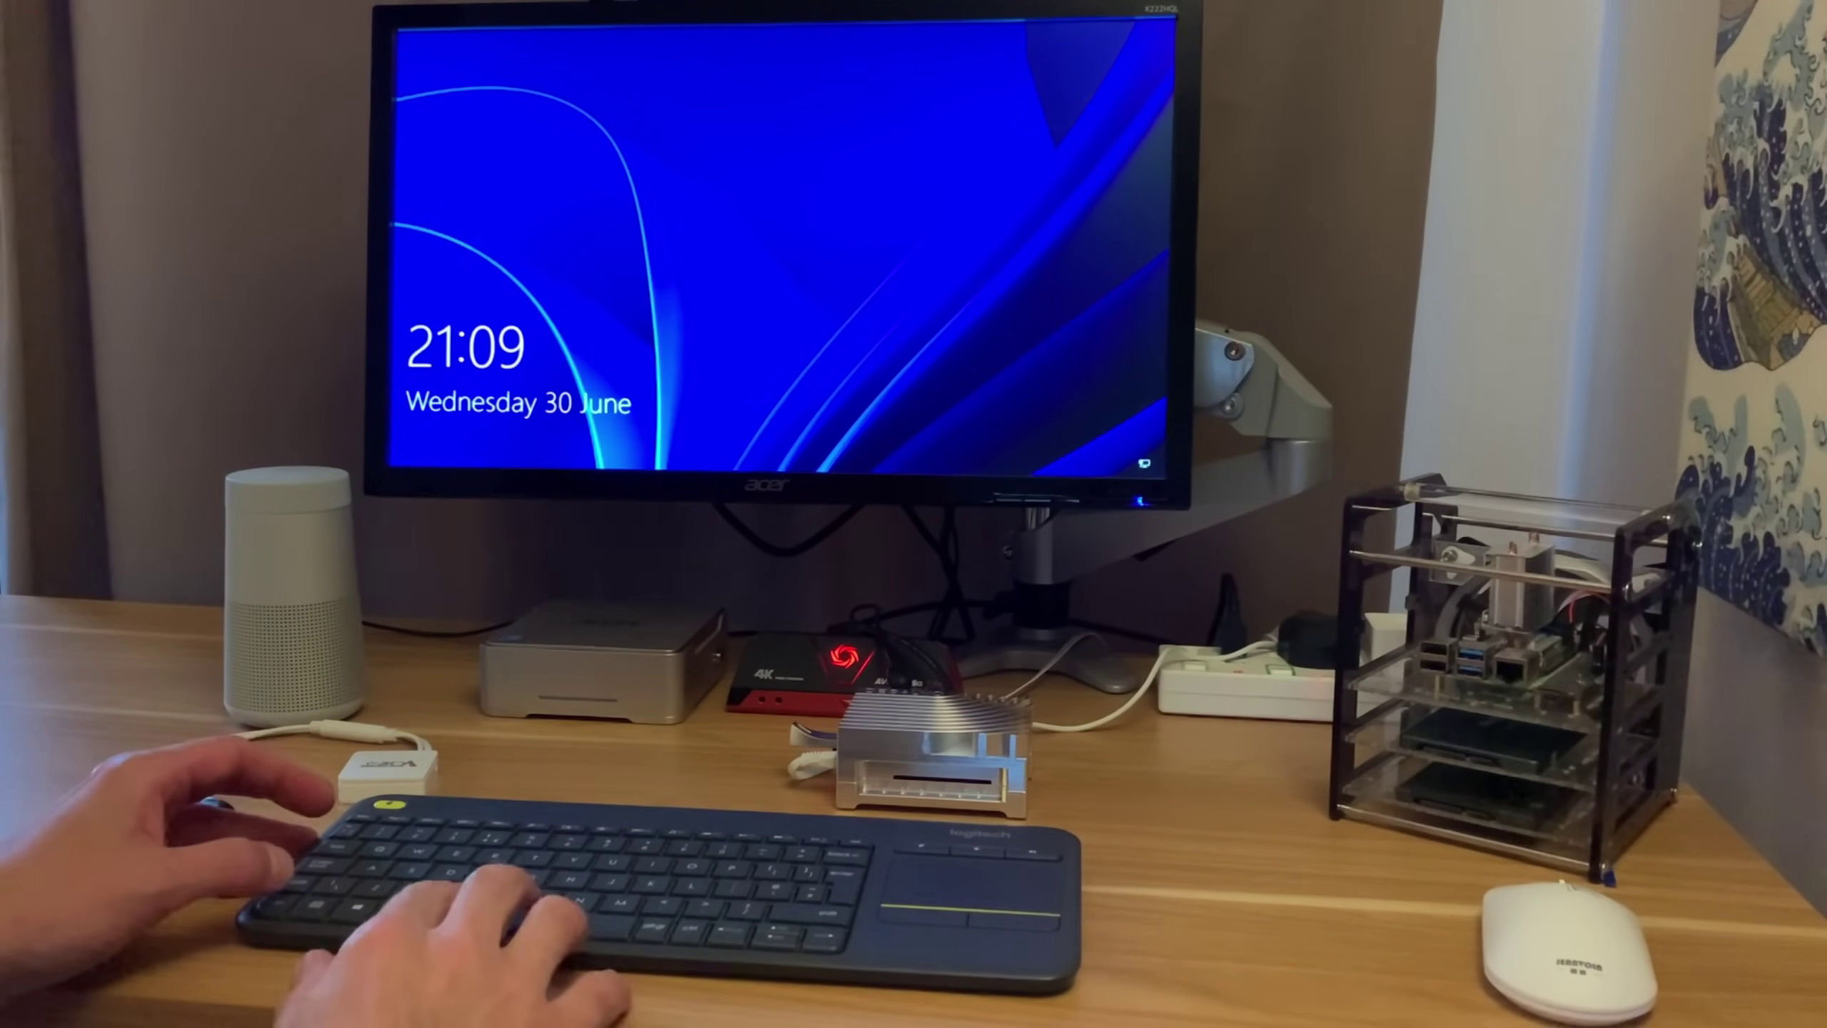
pyautogui.press('space')
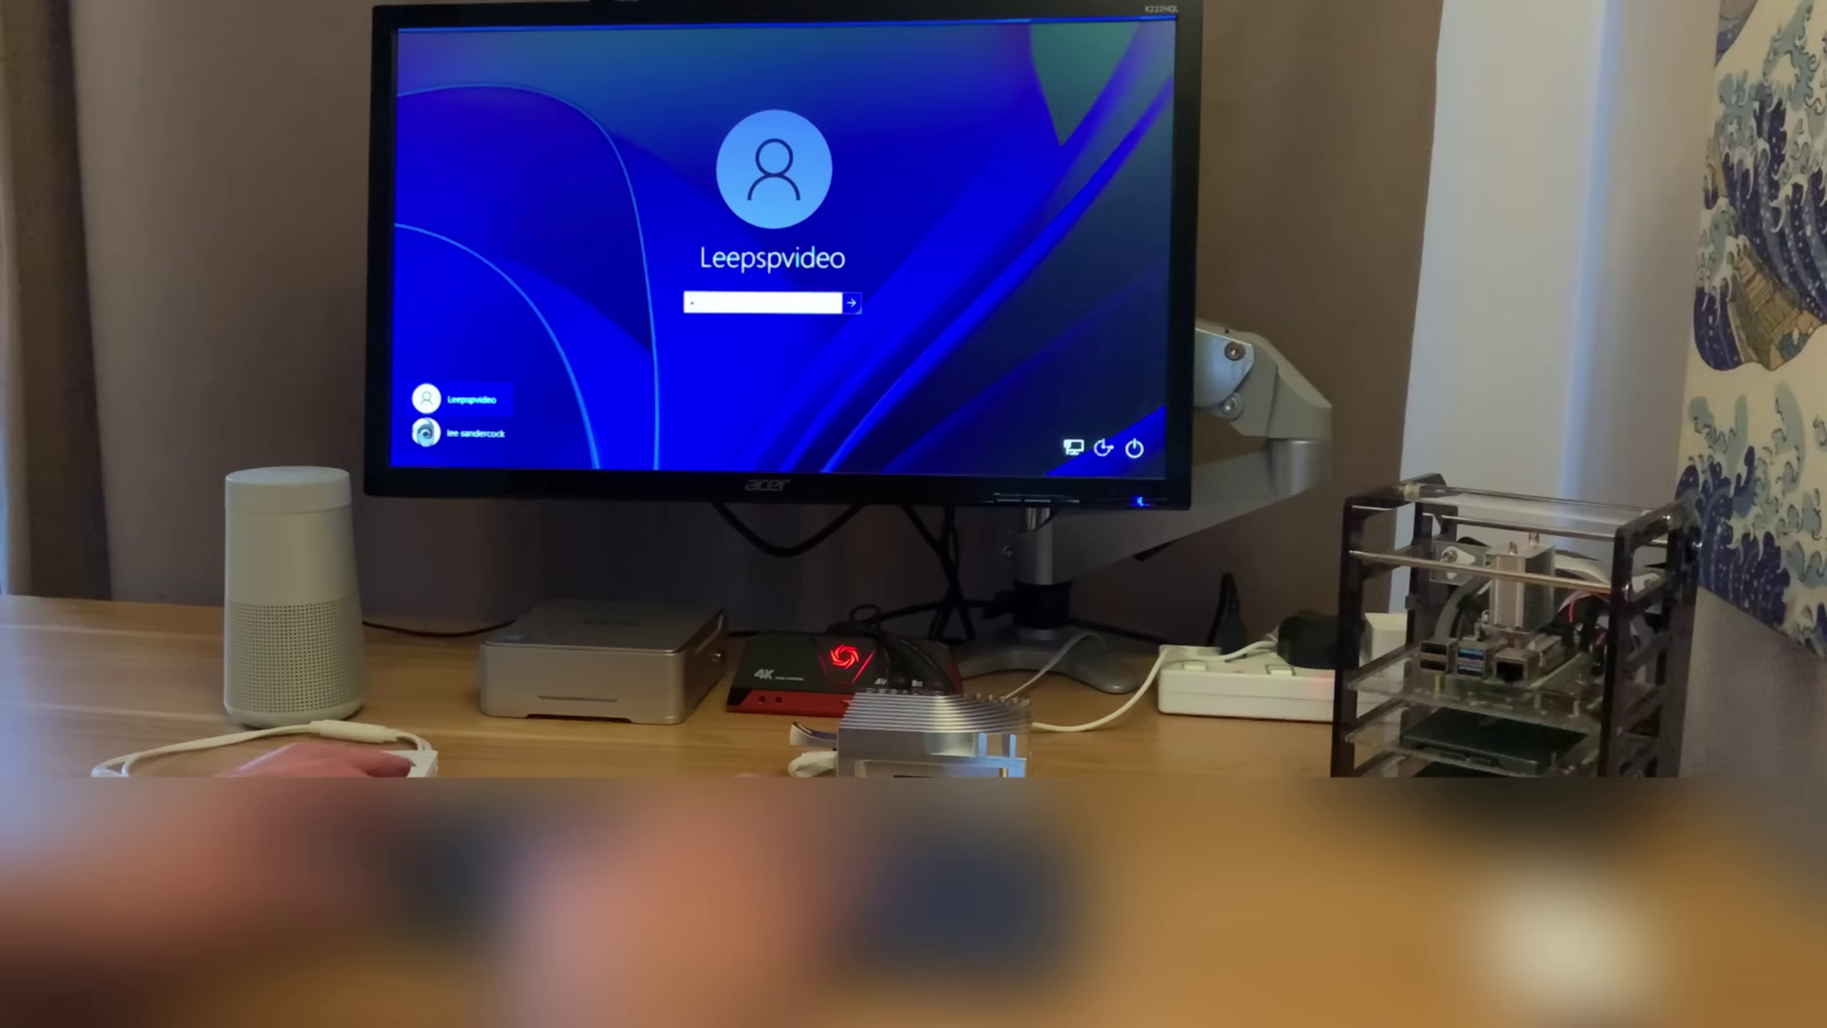
pyautogui.write('******')
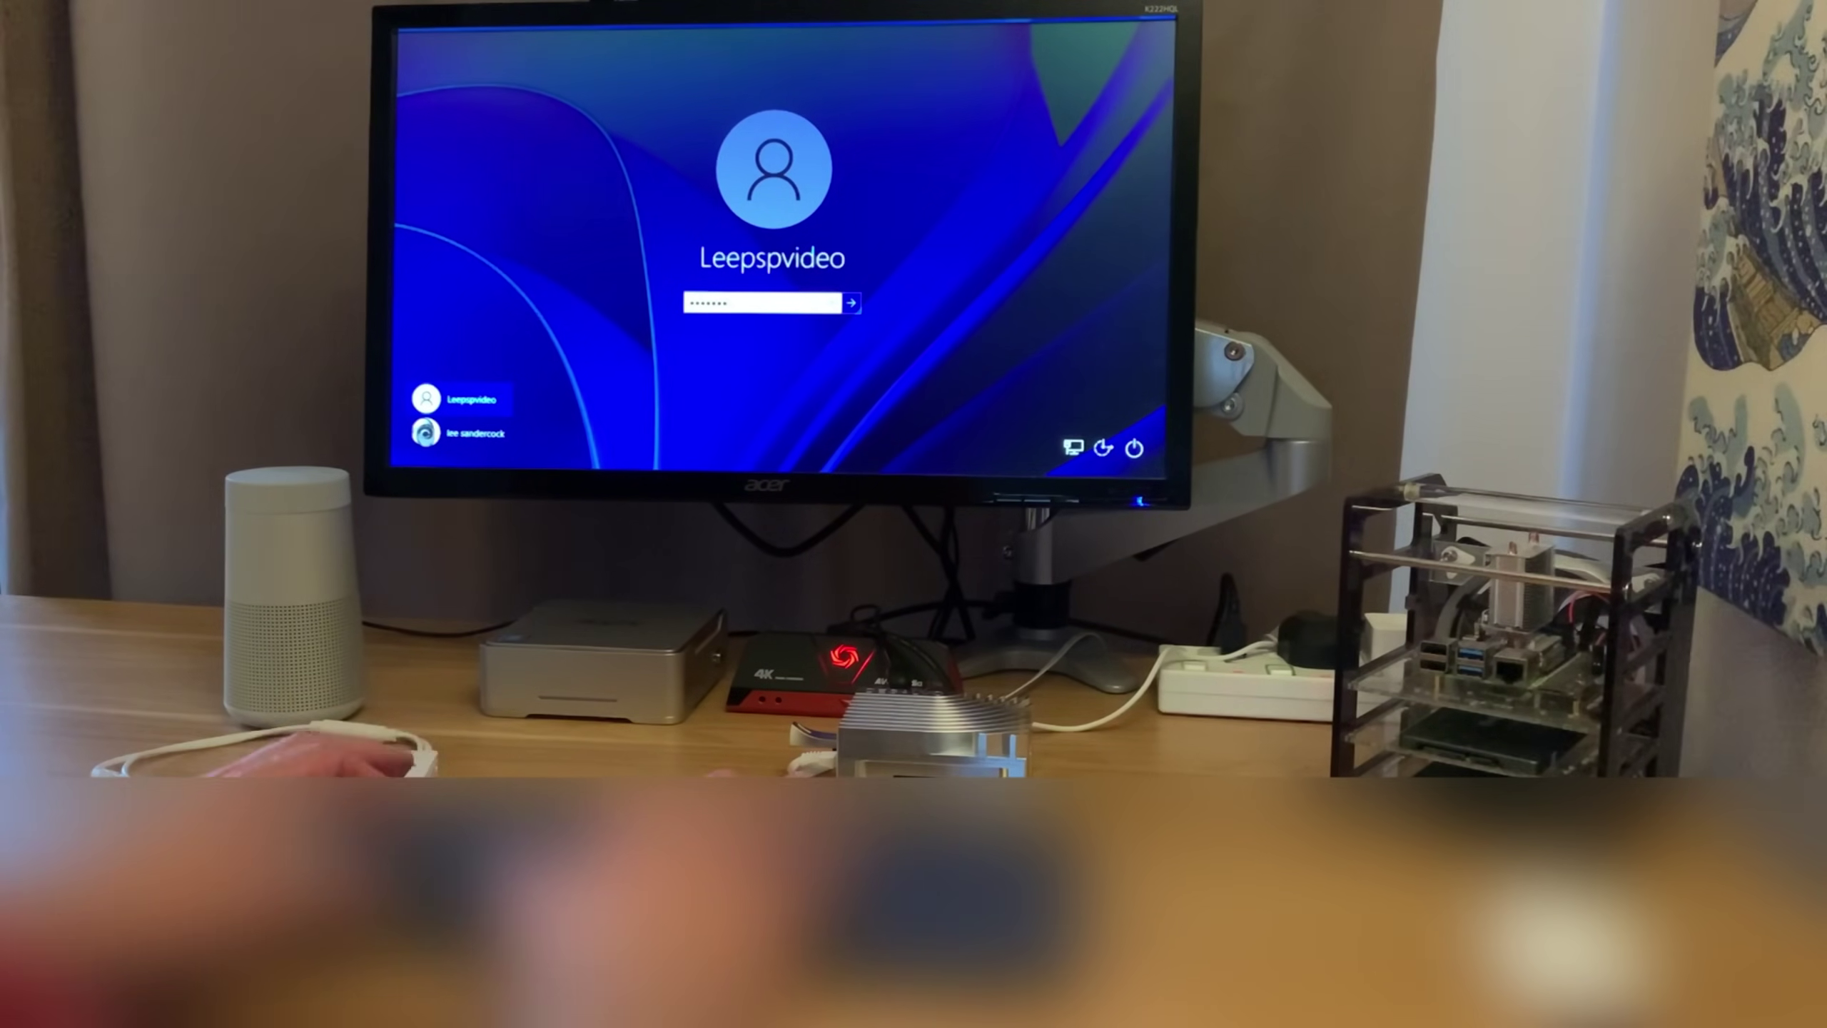